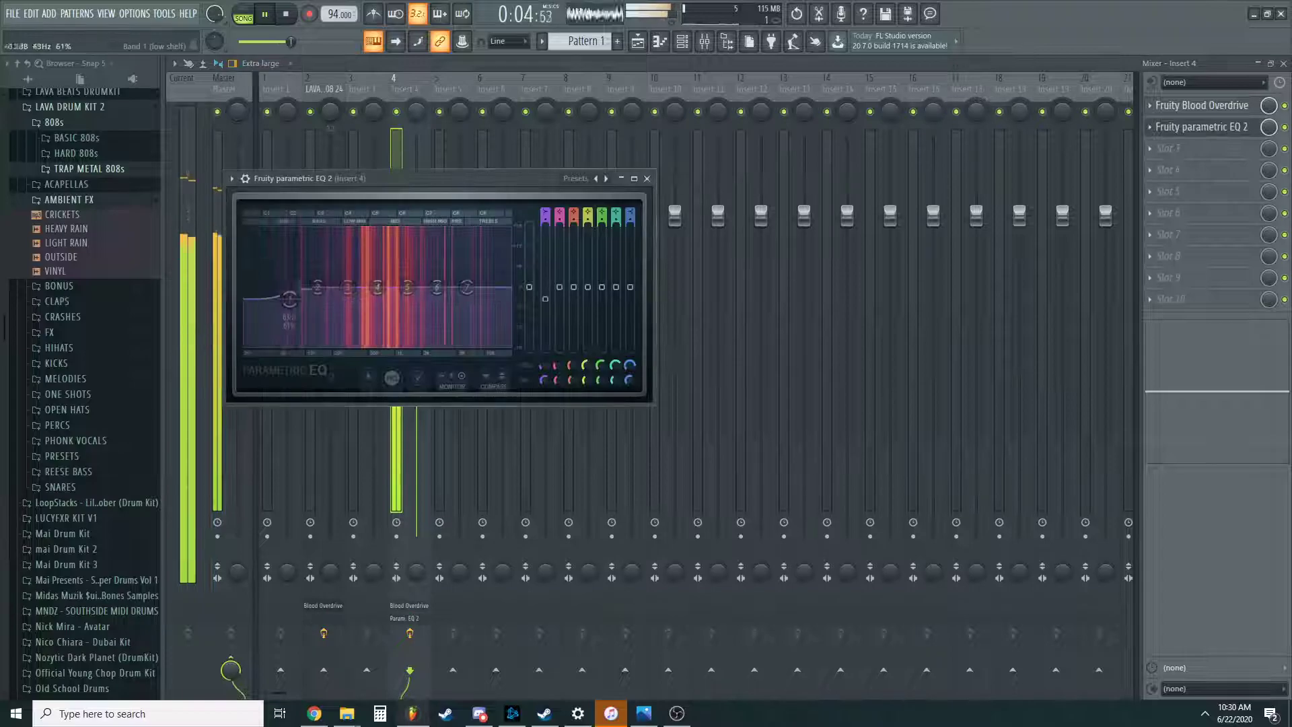
Close the equalizer and mixer windows, bring up the playlist arrangement, and stop playback.
left_click(645, 179)
left_click(1284, 64)
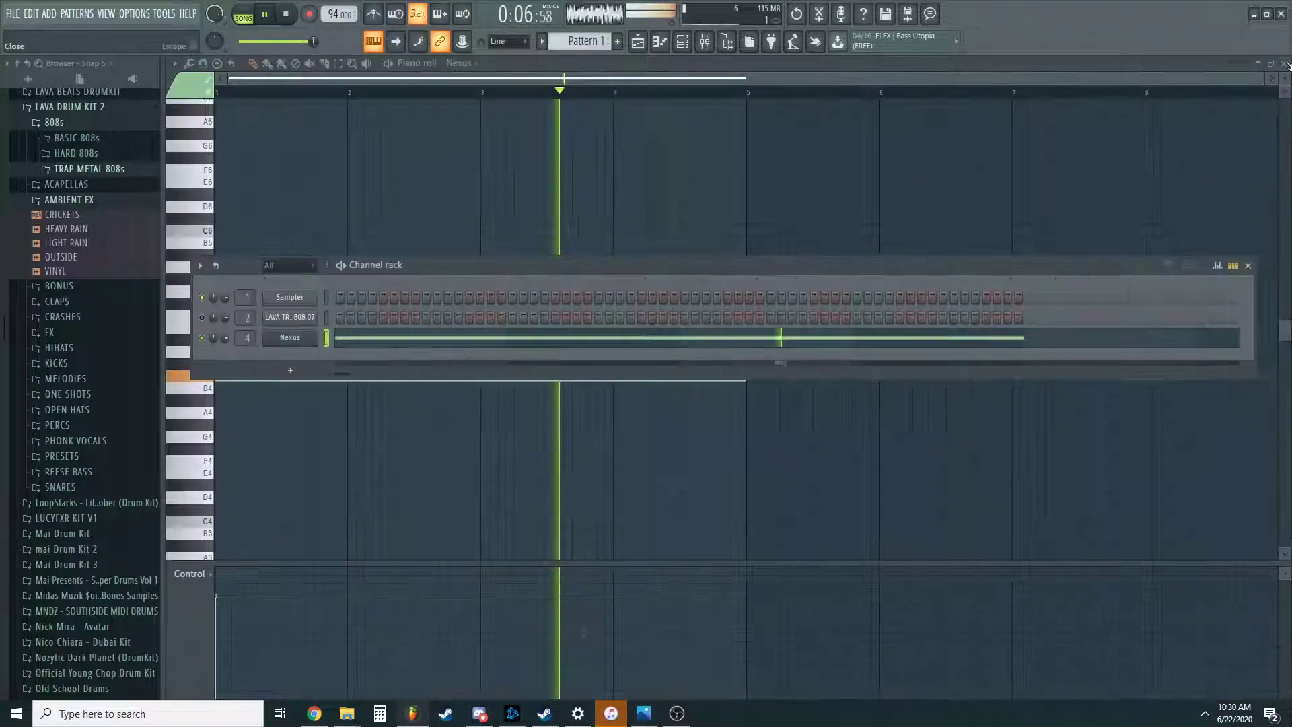
left_click(469, 141)
key("space")
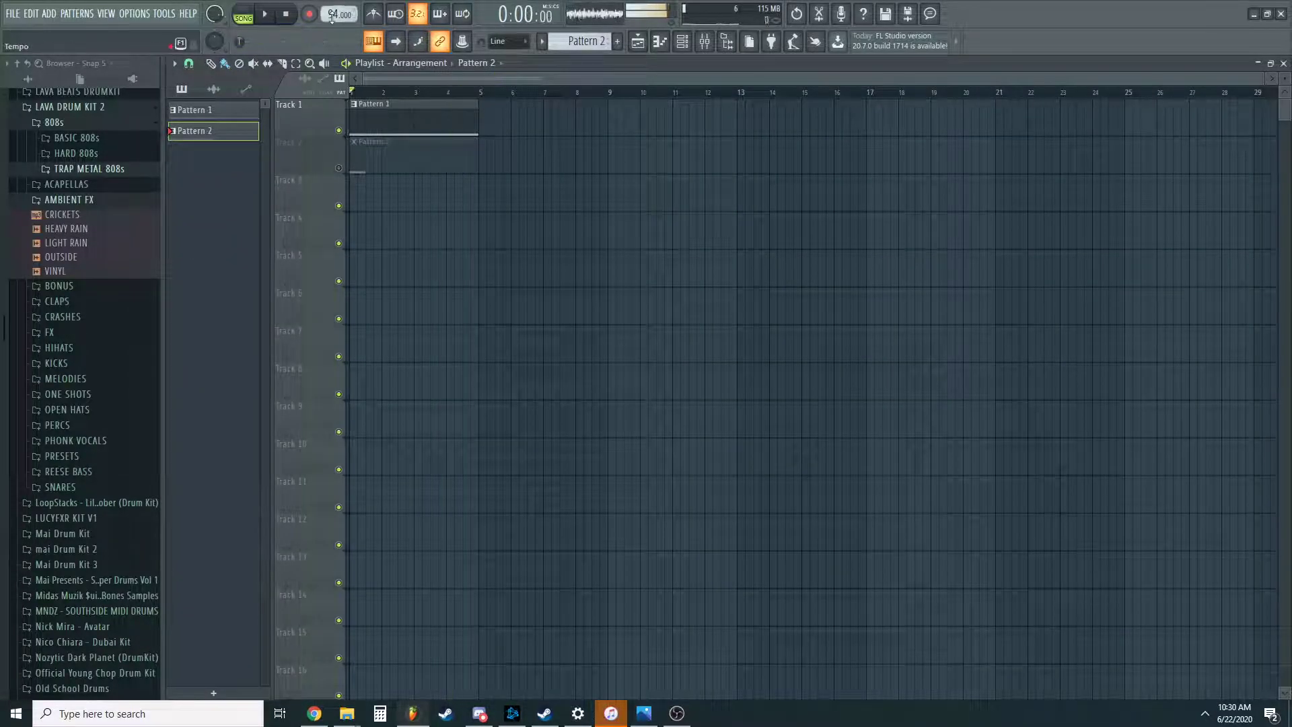
Load TRS Classic Clipper into effect slot 10 of the Master mixer track.
key("F9")
left_click(224, 168)
left_click(1185, 299)
left_click(1077, 240)
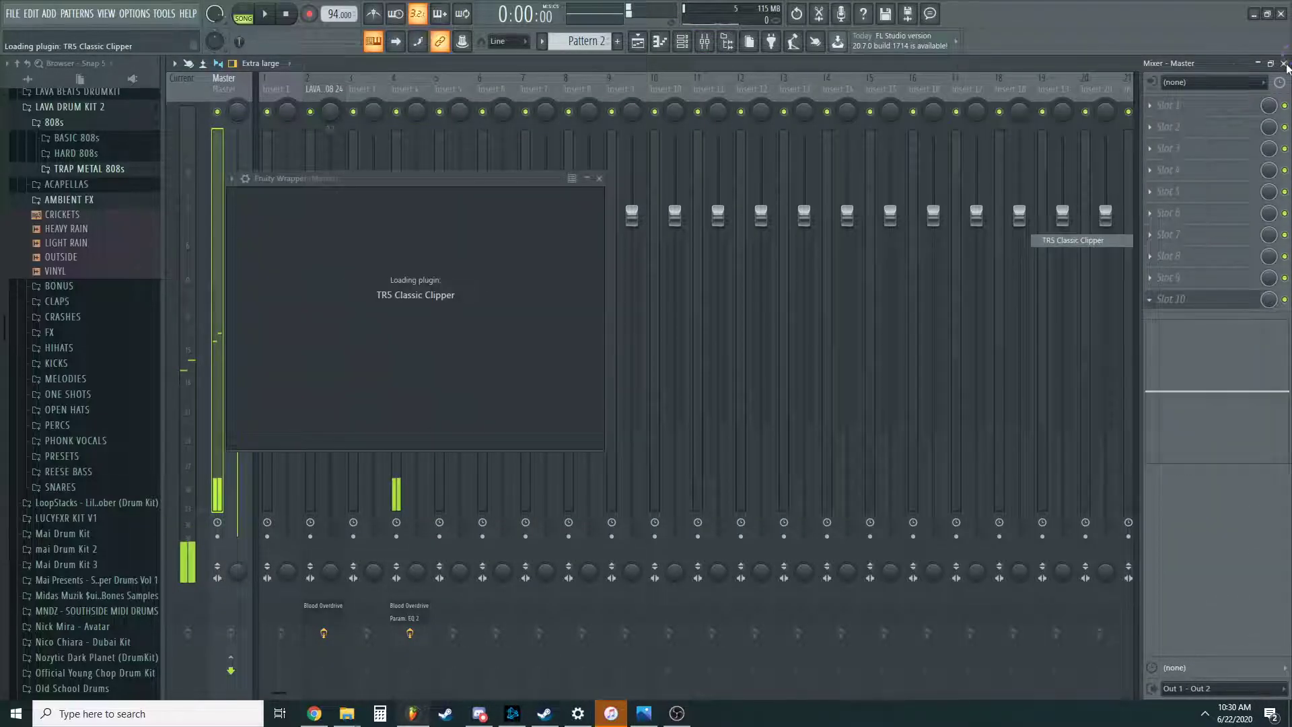
left_click(1285, 63)
Add the LAVA KICK 10 sample from the KICKS folder as a new channel above Nexus in the channel rack.
left_click(104, 364)
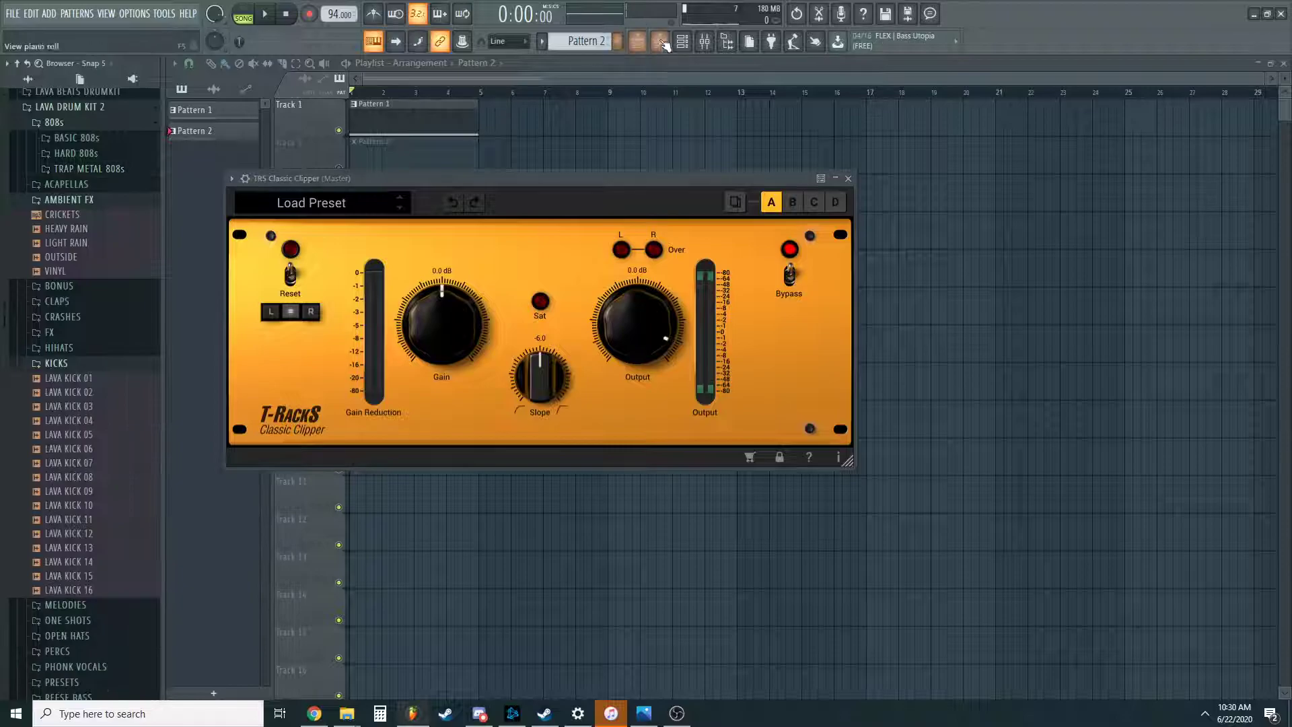
key("F6")
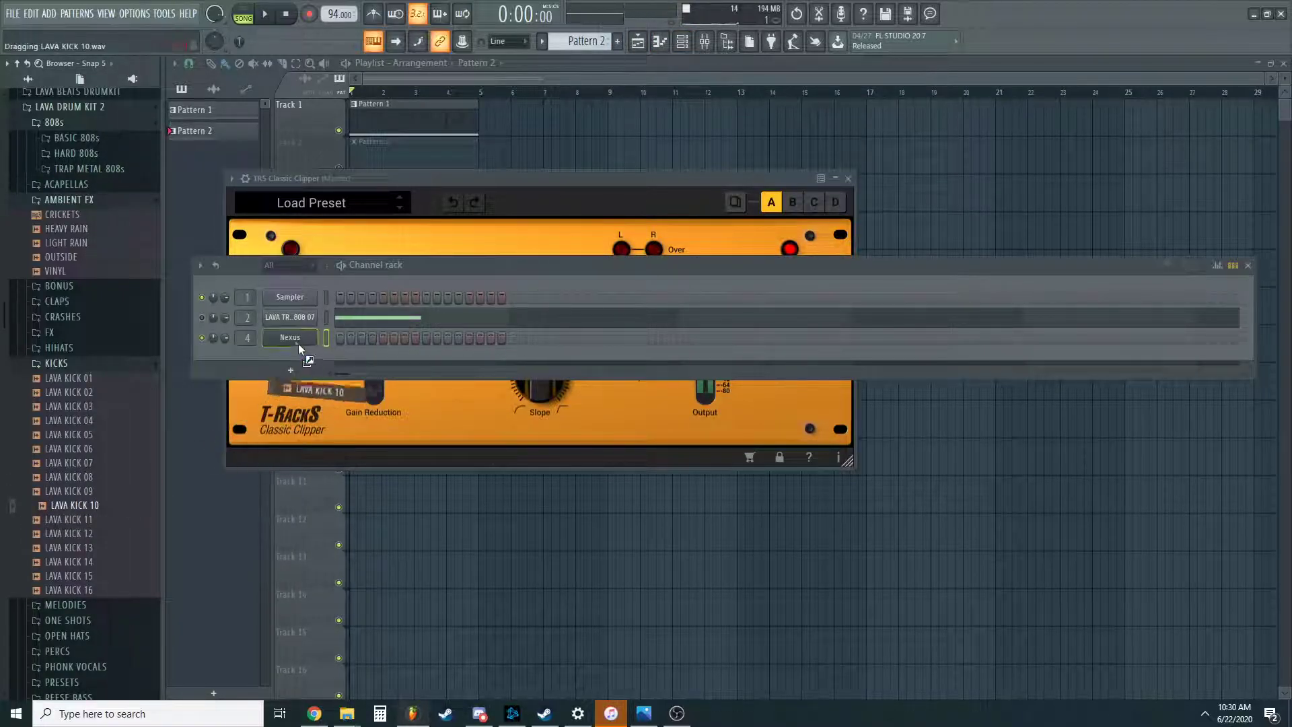
left_click_drag(293, 327, 294, 333)
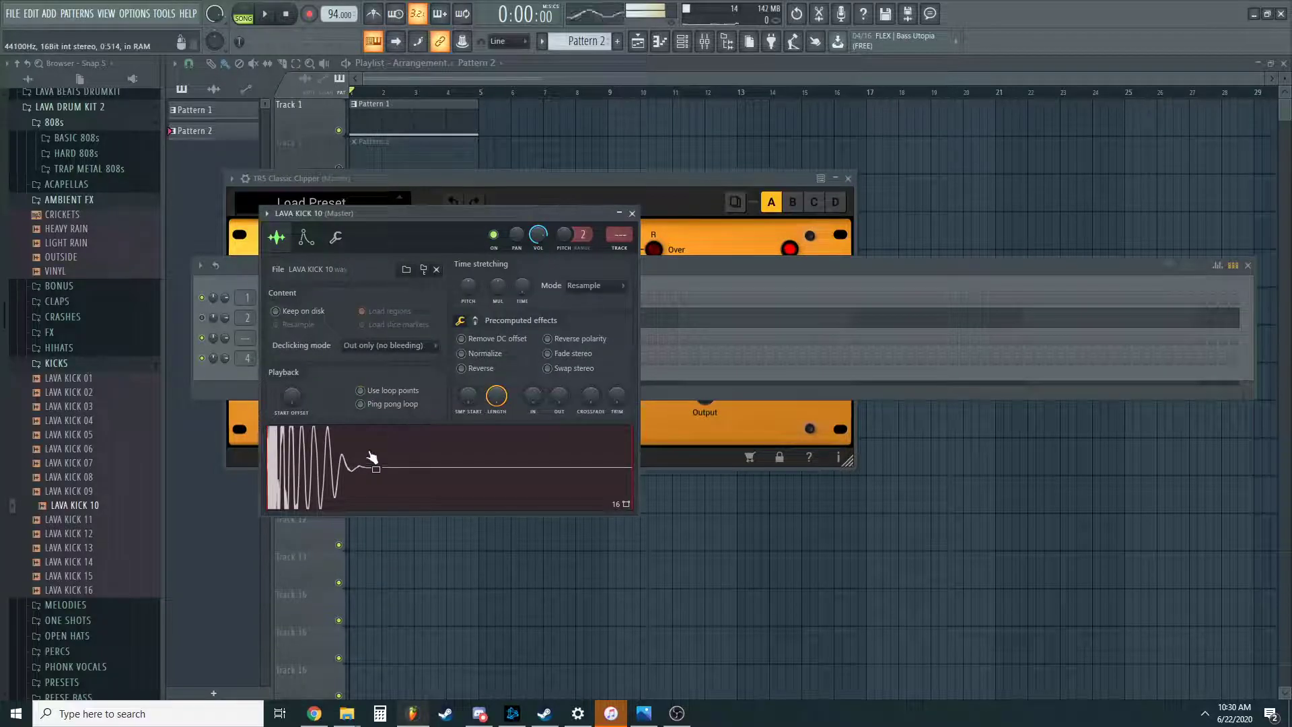
Set the root note of the LAVA KICK 10 channel to E5 and close its settings.
left_click(335, 237)
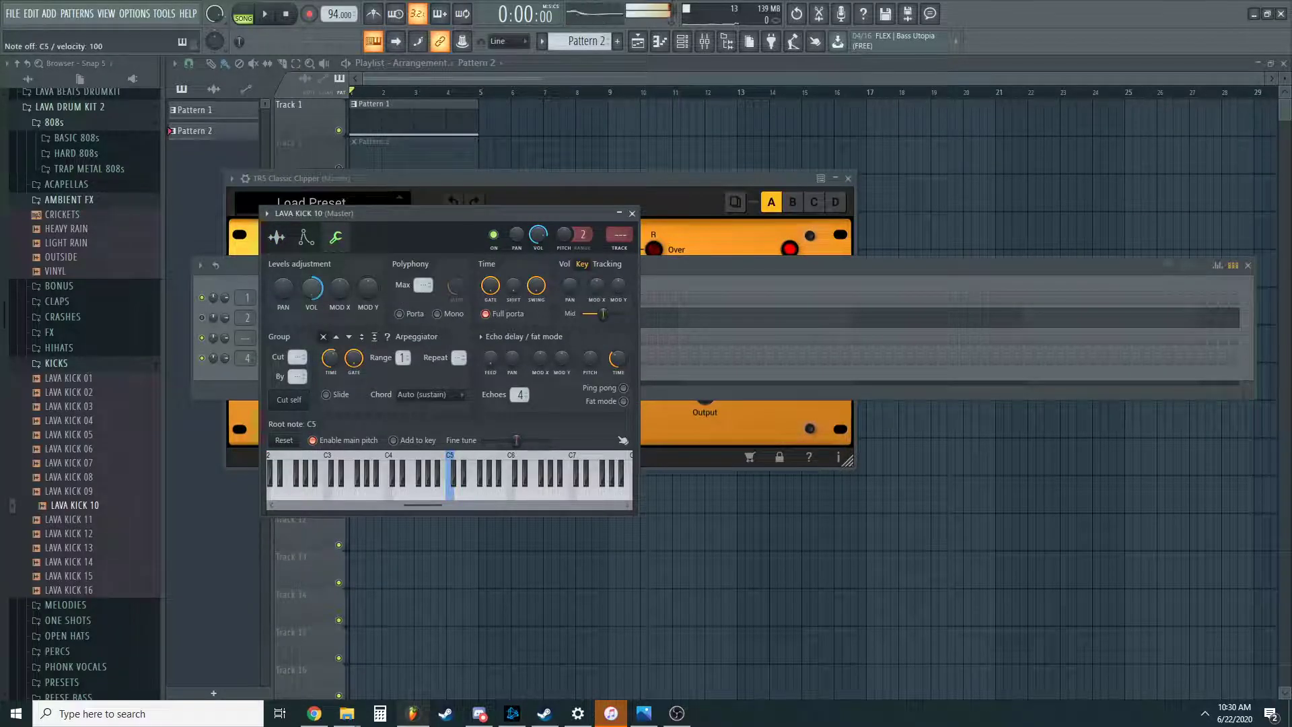
right_click(468, 495)
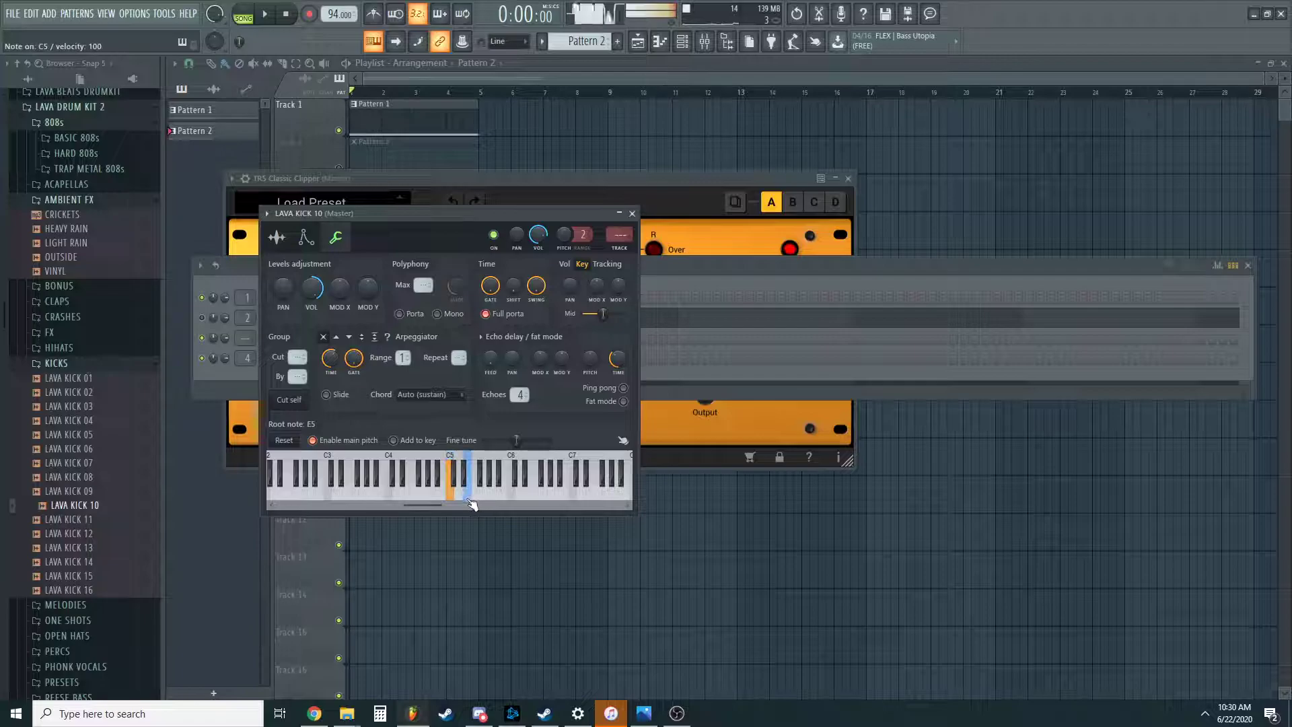
left_click(632, 214)
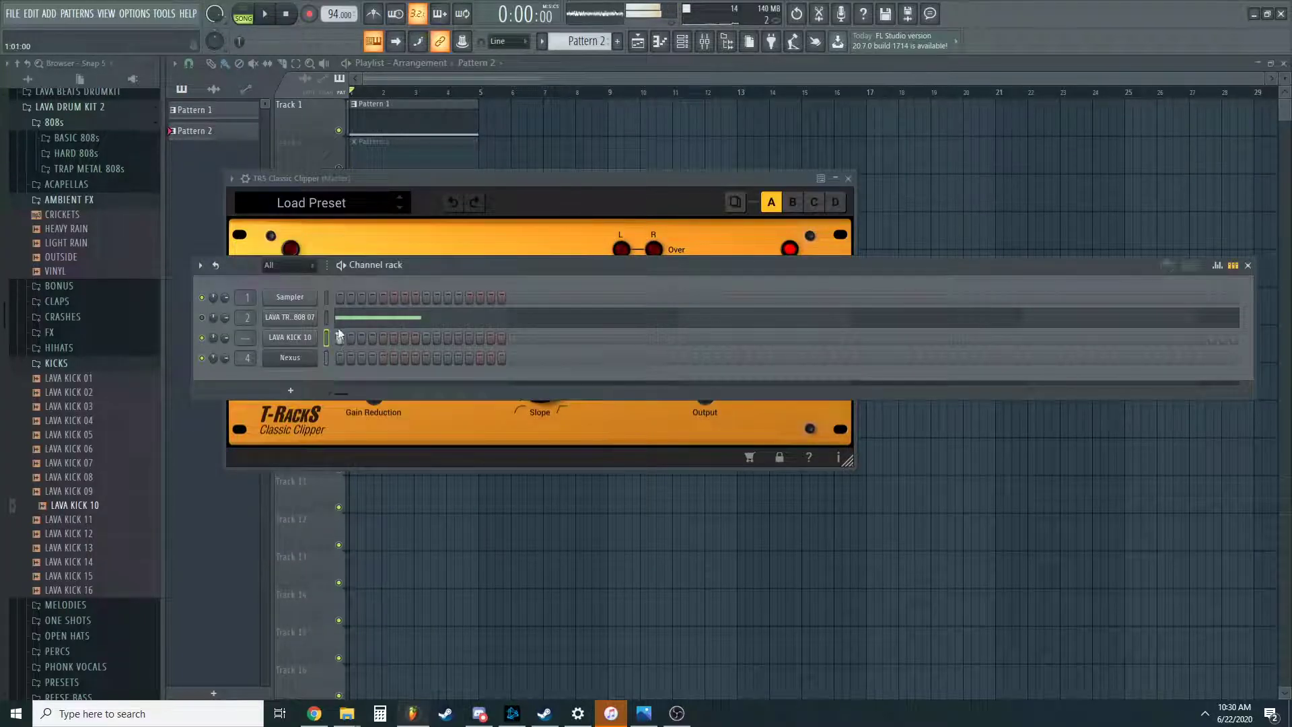
Unmute playlist Track 2 and program LAVA KICK 10 on steps 1 to 4 and 7 of Pattern 2.
left_click(333, 173)
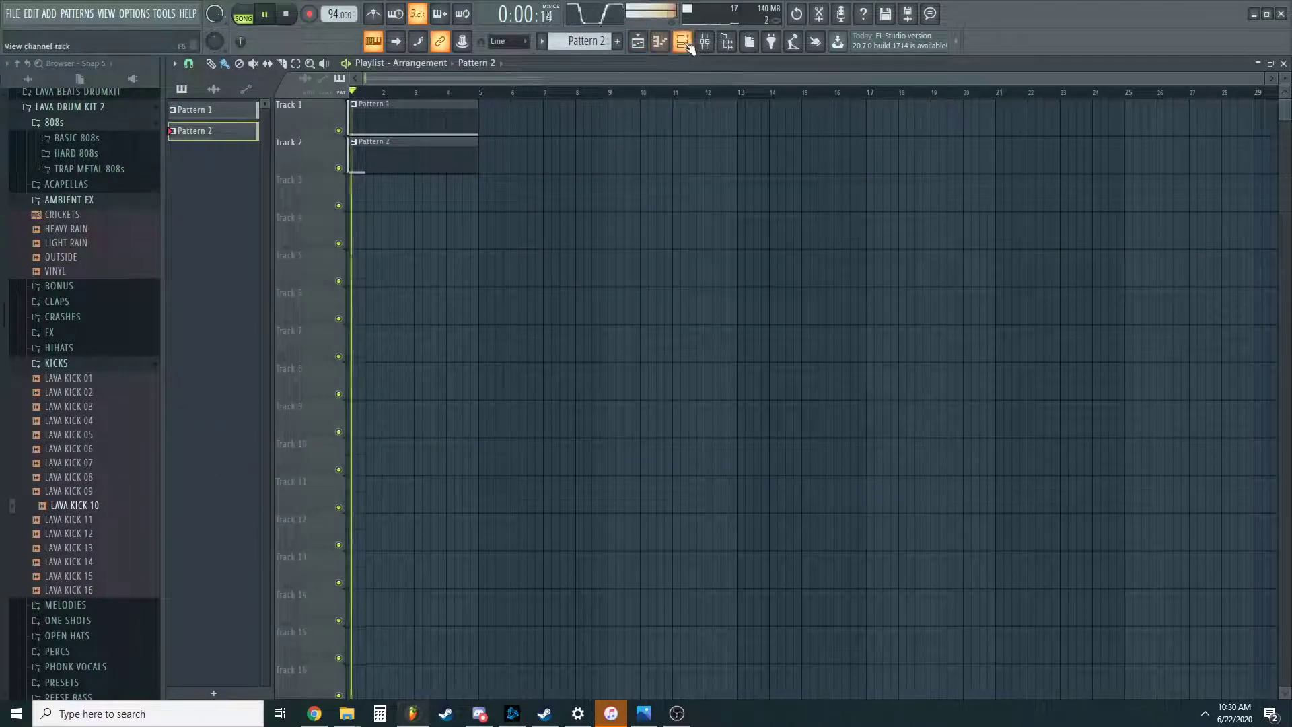
left_click(683, 42)
left_click(101, 363)
left_click(362, 337)
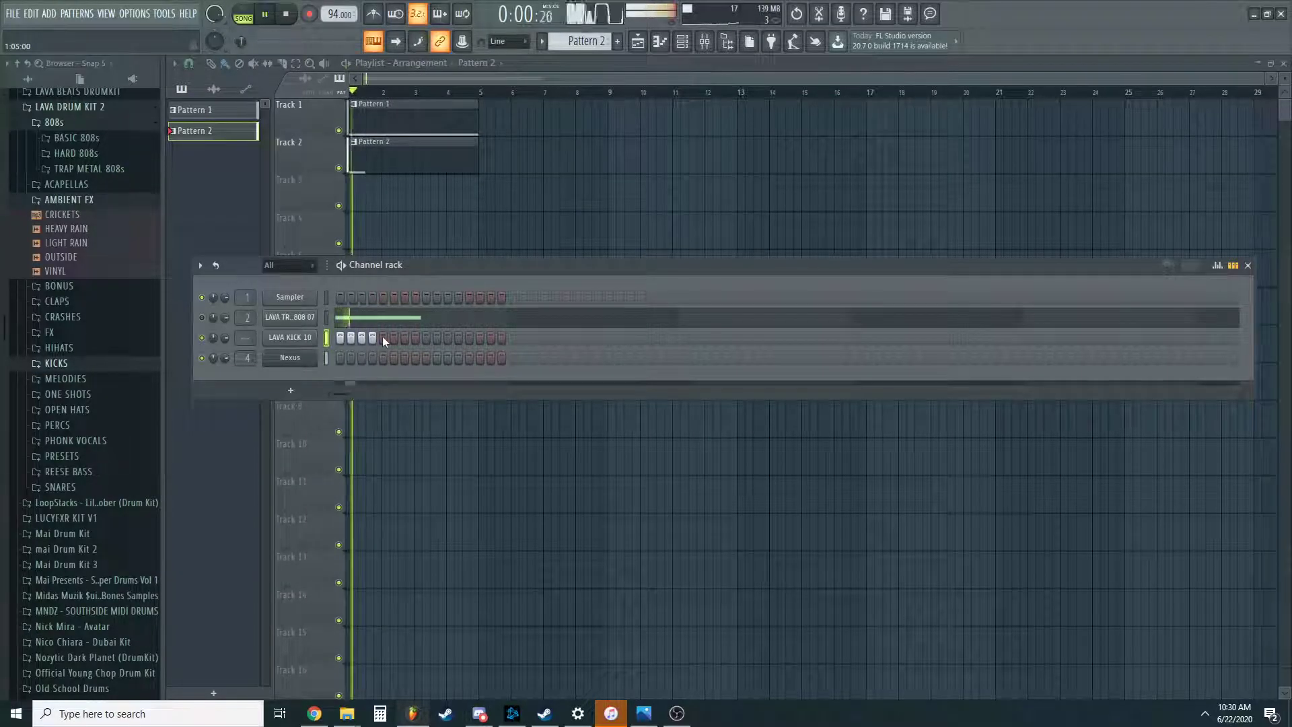
left_click(405, 337)
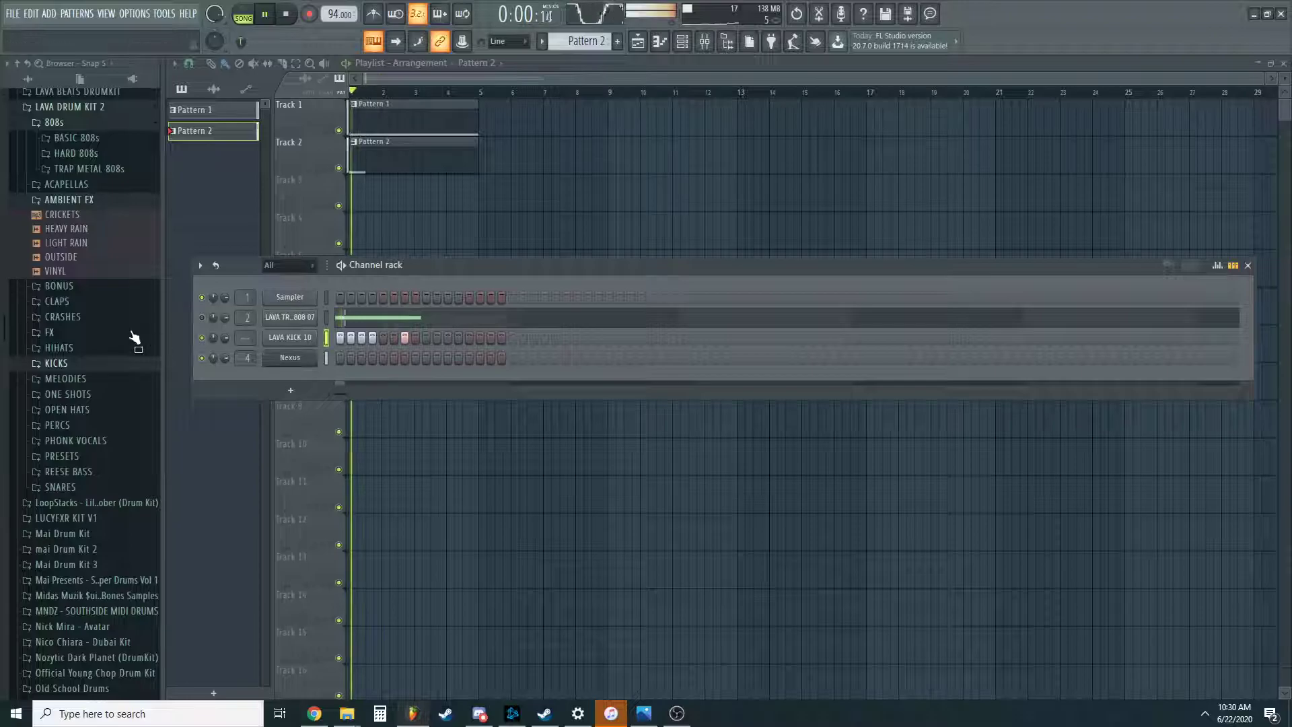
Add LAVA TRAP METAL SNARE 01 from the trap metal snares as a channel, place it on step 9, and audition the pattern.
left_click(79, 364)
left_click(79, 364)
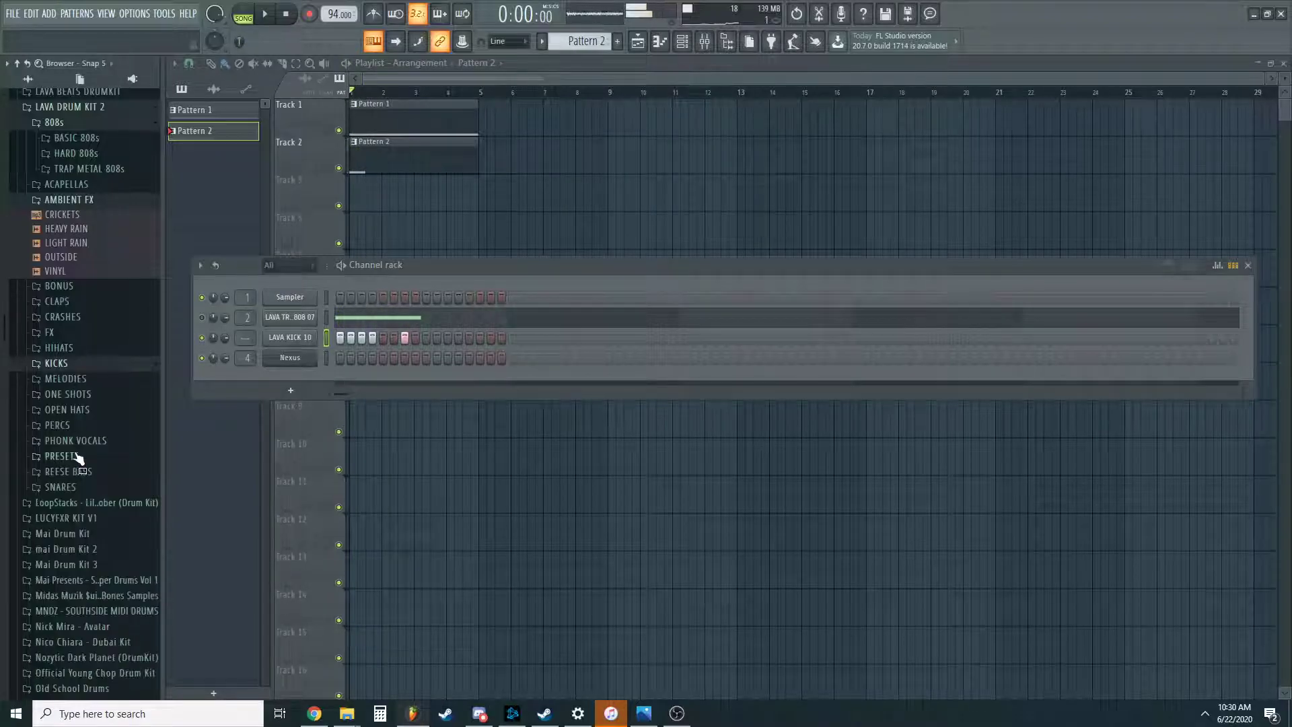
left_click(58, 486)
left_click(61, 519)
left_click(67, 527)
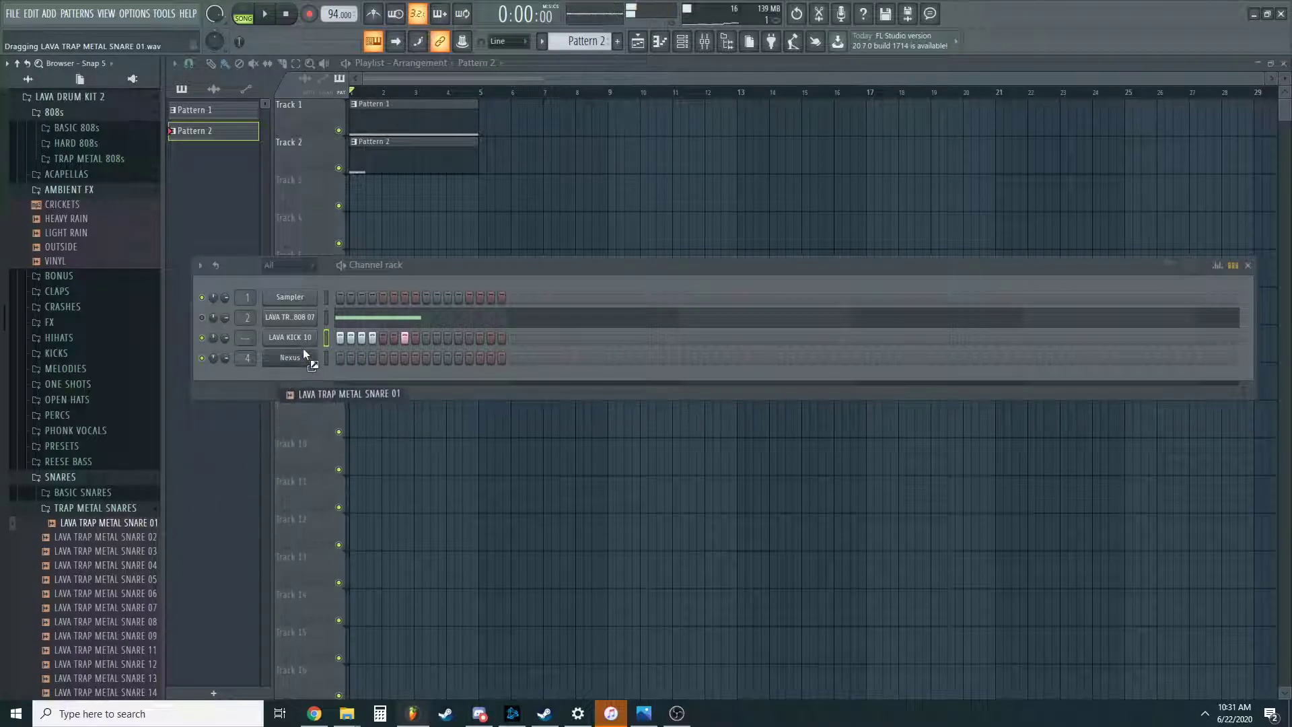
left_click_drag(302, 348, 303, 349)
key("space")
left_click(426, 357)
key("space")
Add LAVA TRAP METAL SNARE 08 as a channel and layer it on step 9 with the first snare.
scroll(101, 438, "down", 3)
left_click(108, 480)
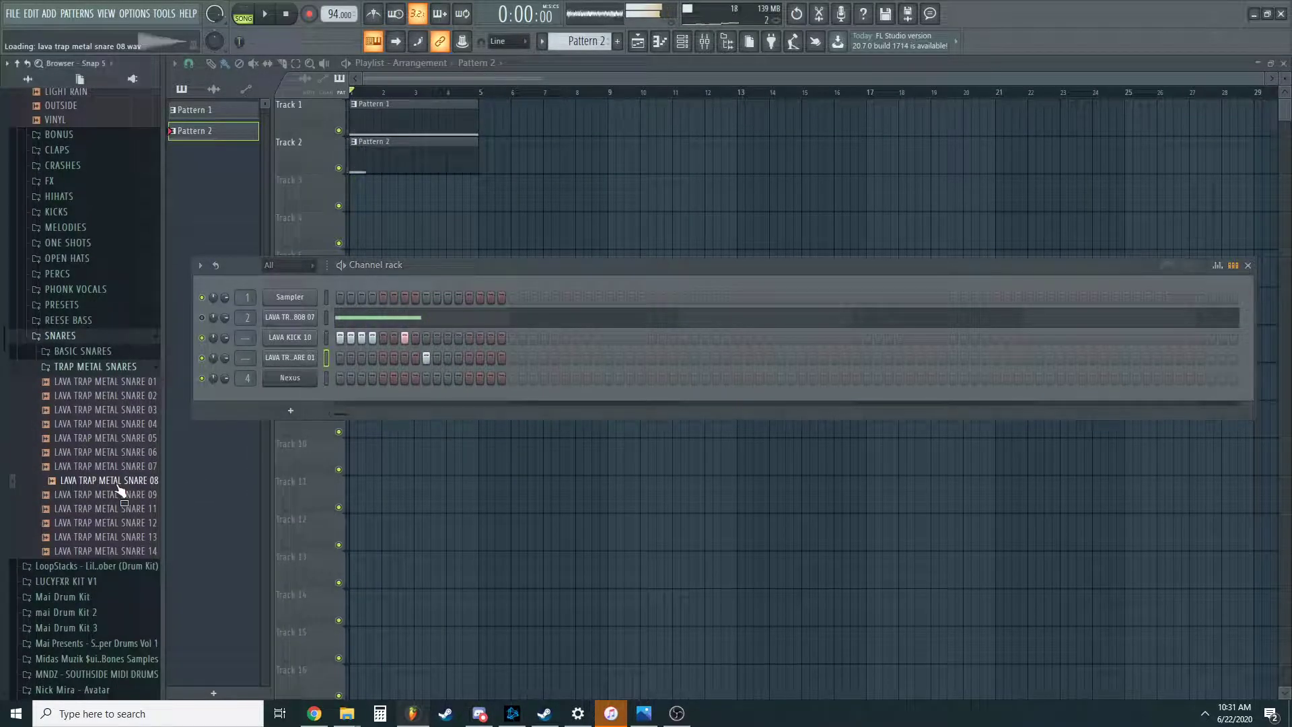
left_click_drag(134, 484, 295, 366)
key("space")
left_click(426, 378)
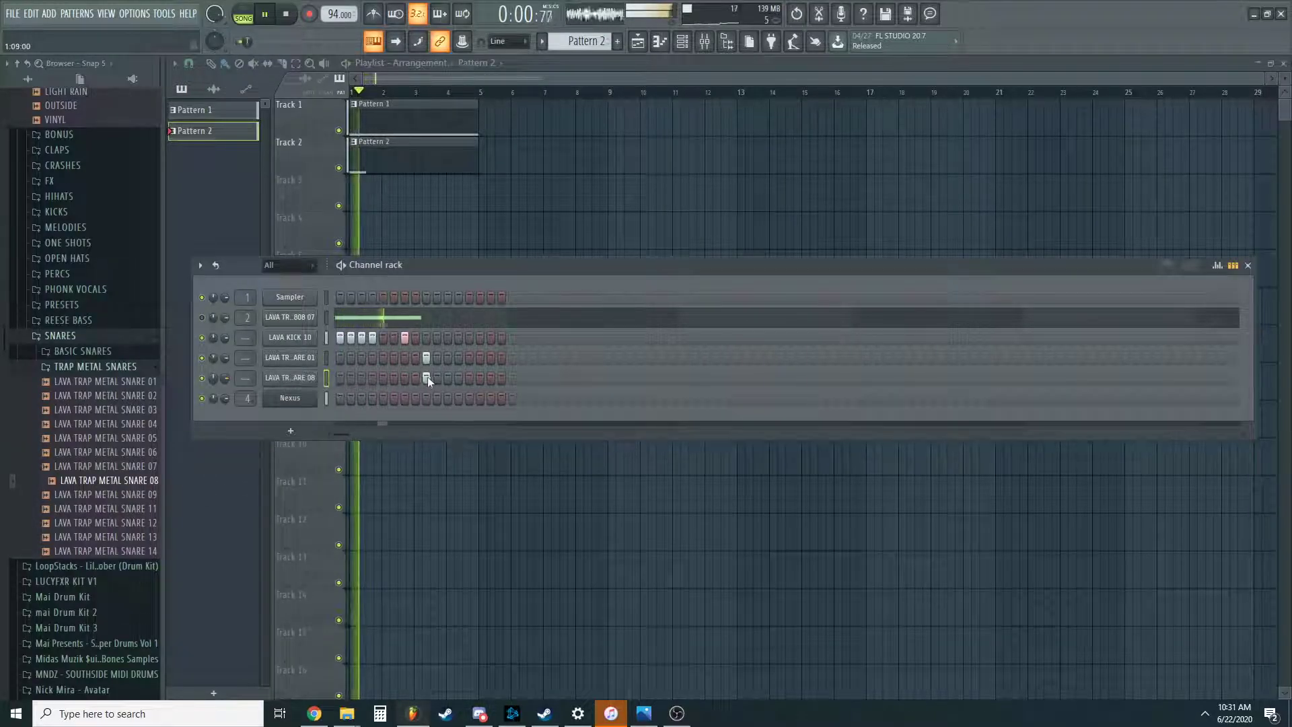
key("space")
Route LAVA TRAP METAL SNARE 08 to mixer track 3 and load Fruity Blood Overdrive in its first effect slot.
left_click(289, 378)
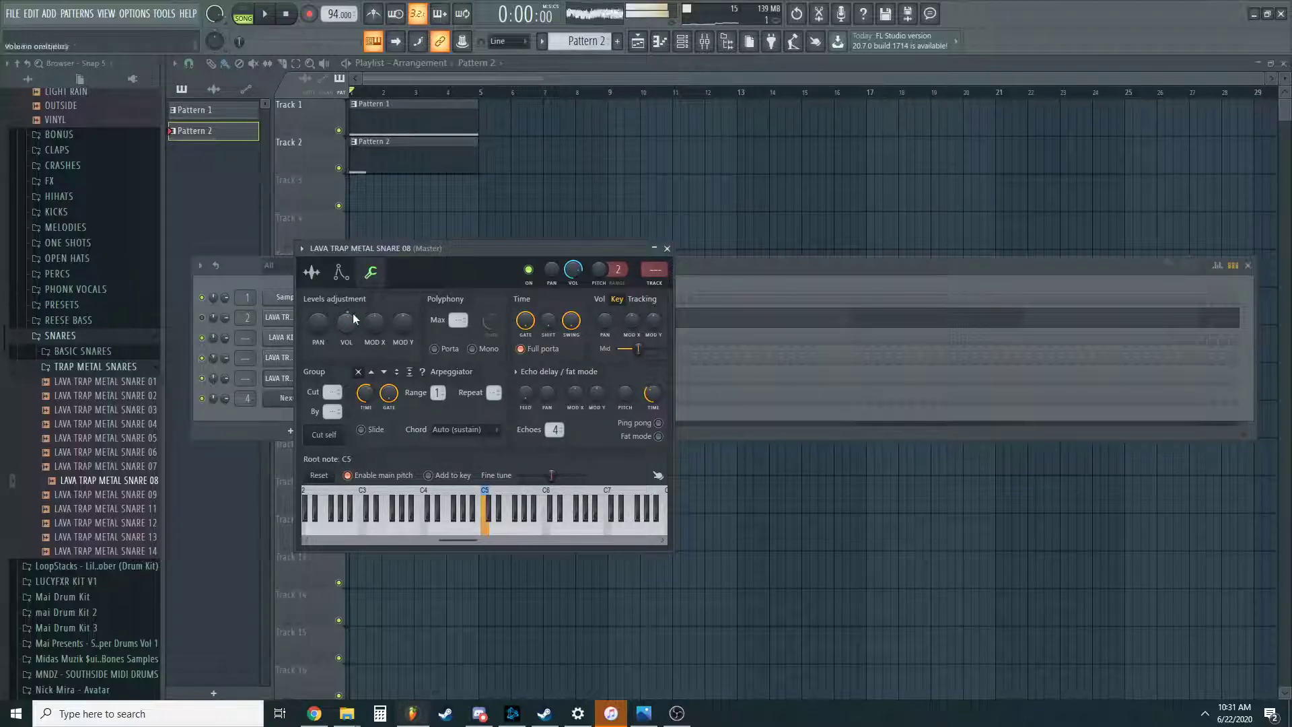
left_click(652, 286)
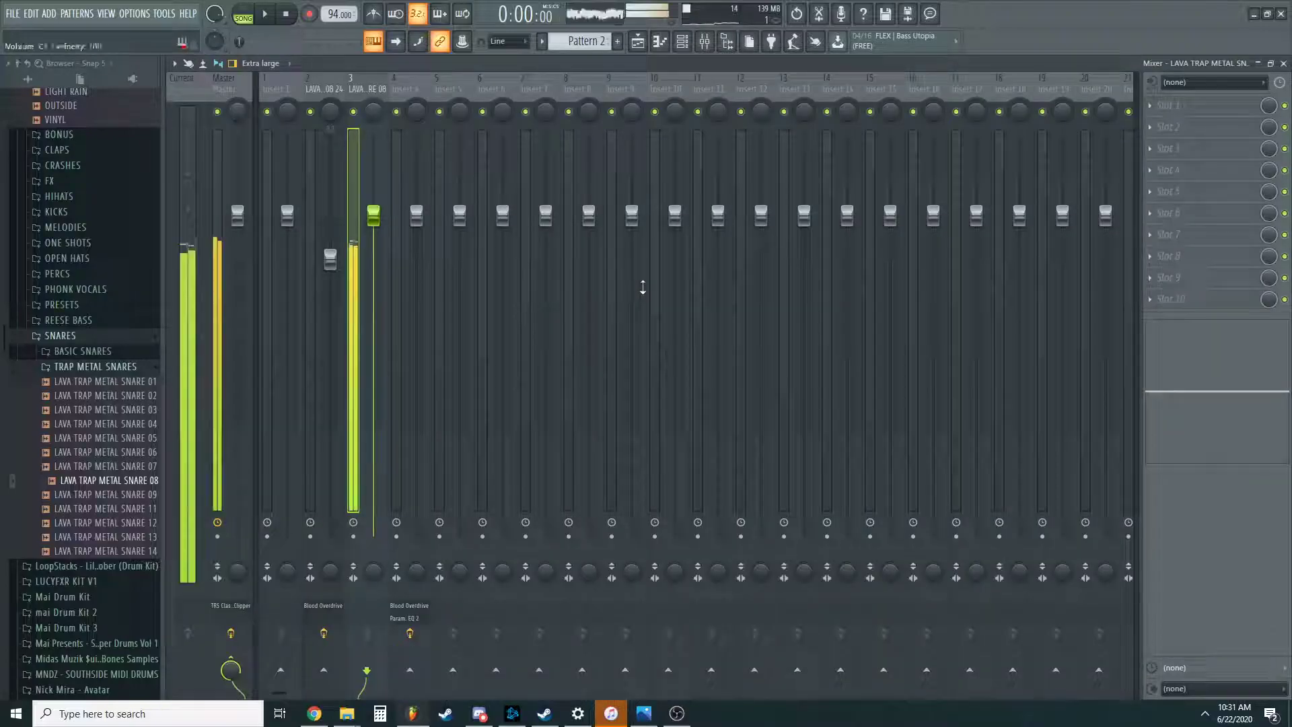
left_click(1189, 116)
left_click(833, 463)
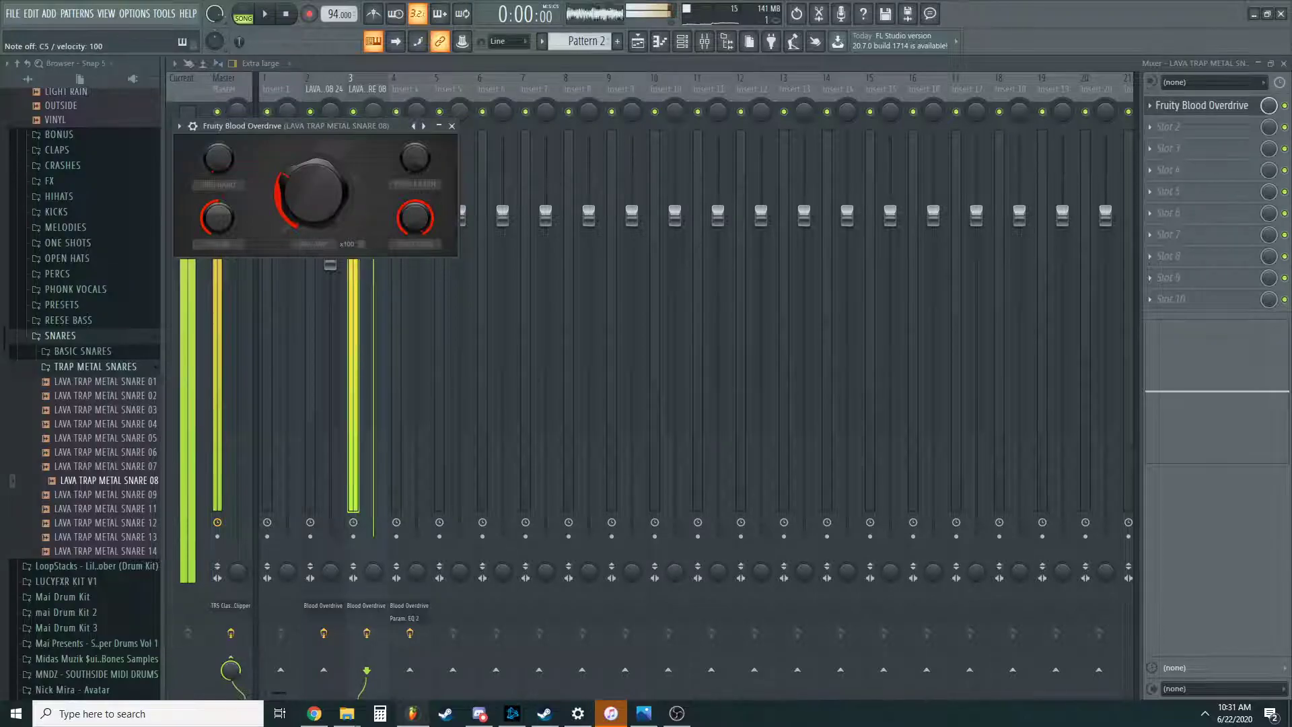
Route LAVA TRAP METAL SNARE 01 to mixer track 3 and audition the pattern.
left_click(682, 41)
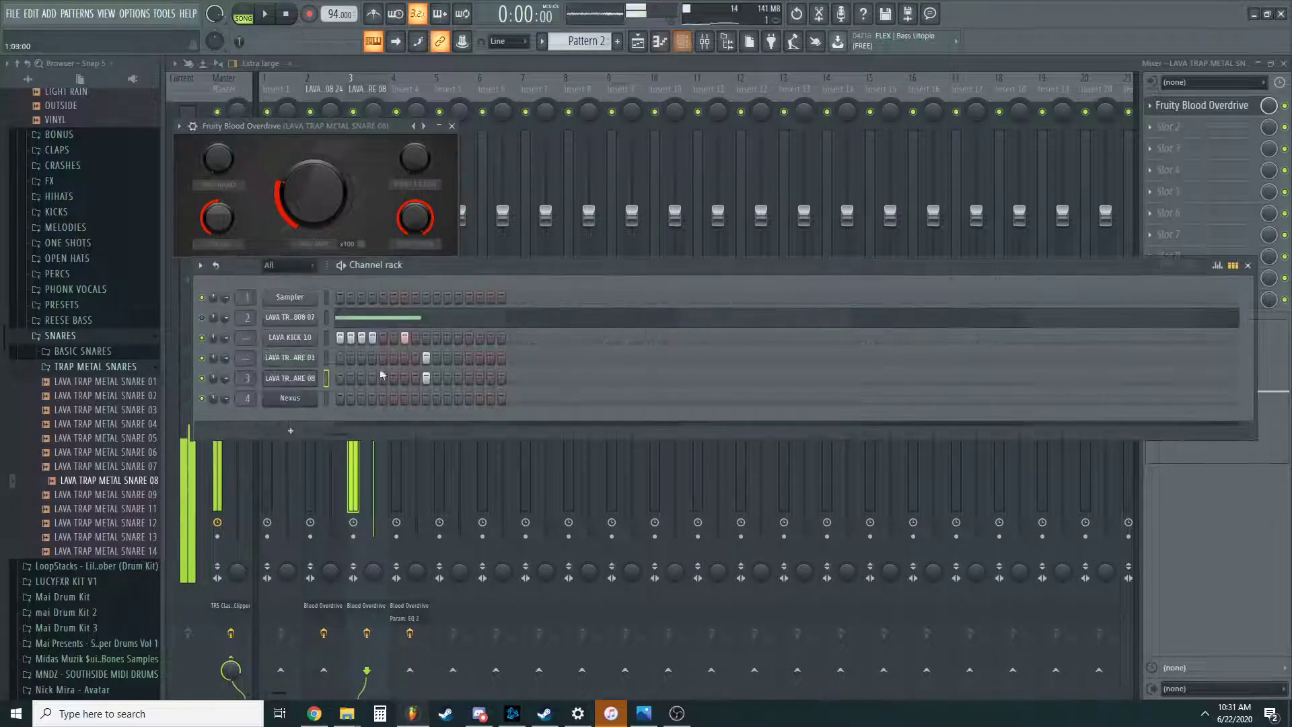
left_click_drag(250, 360, 250, 349)
key("q")
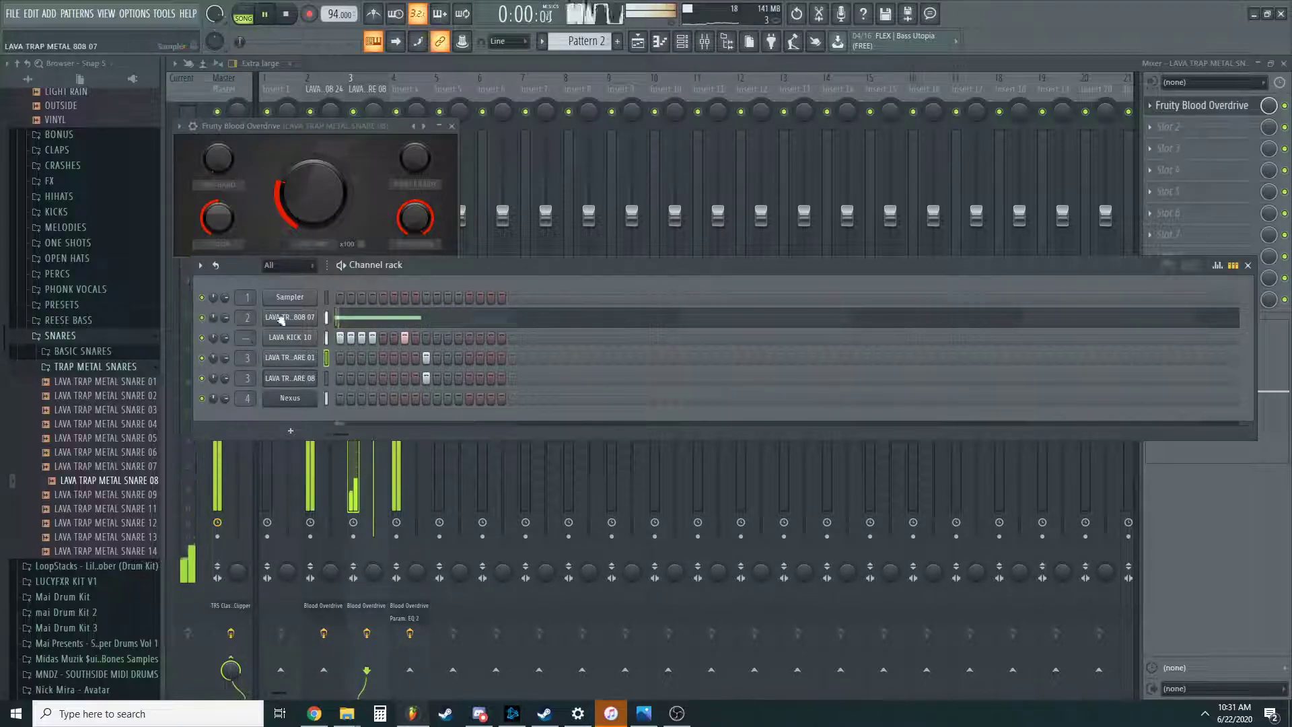
key("space")
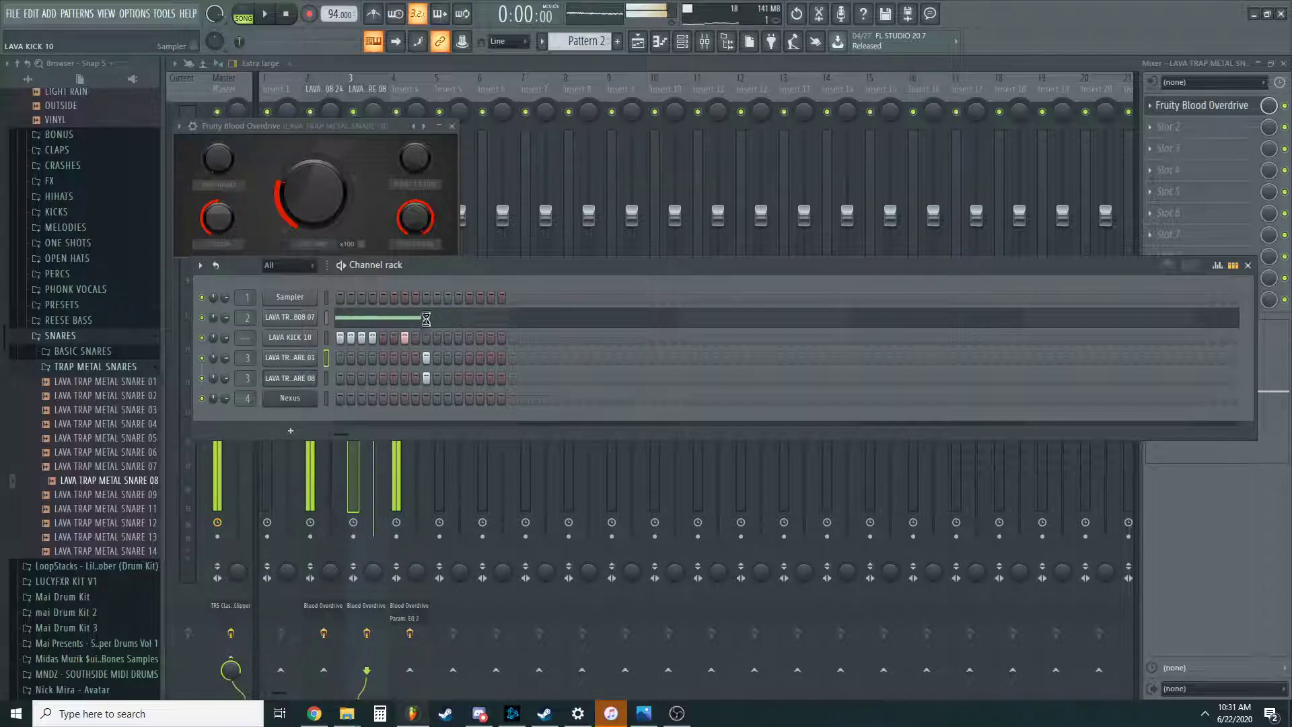
Save the project as warrfill.
key("ctrl+s")
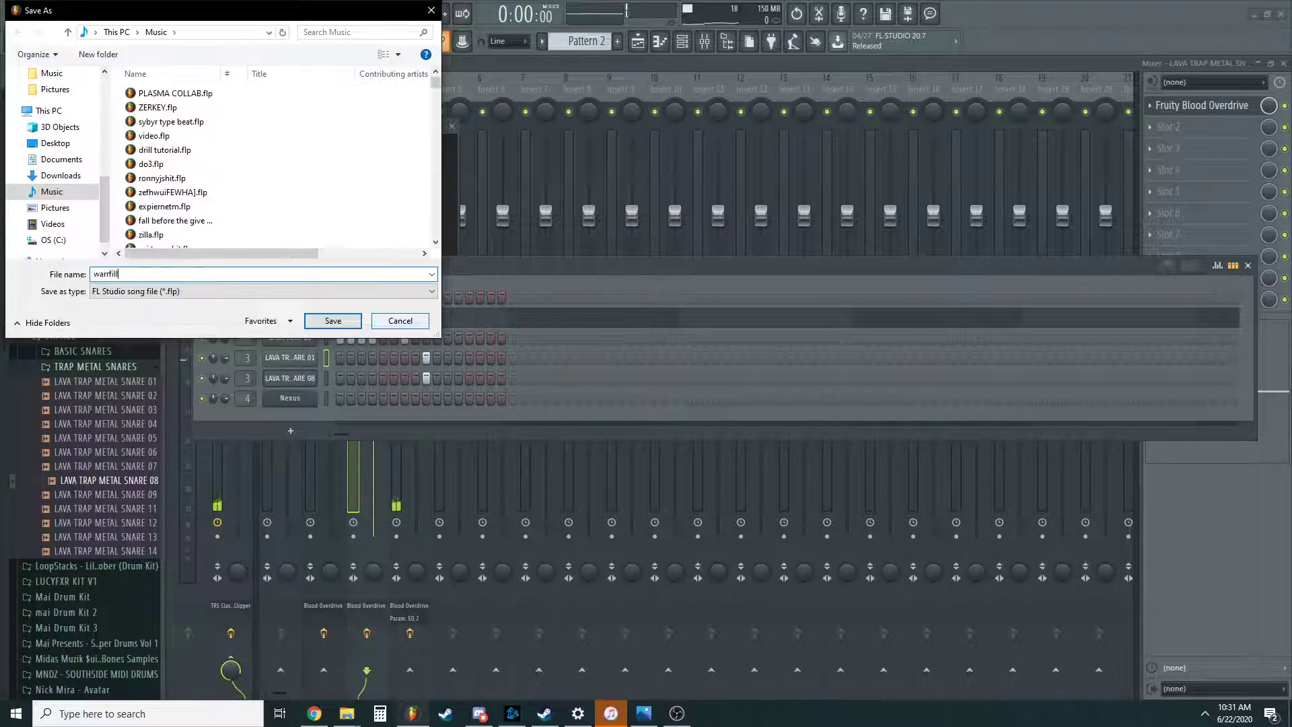
key("Return")
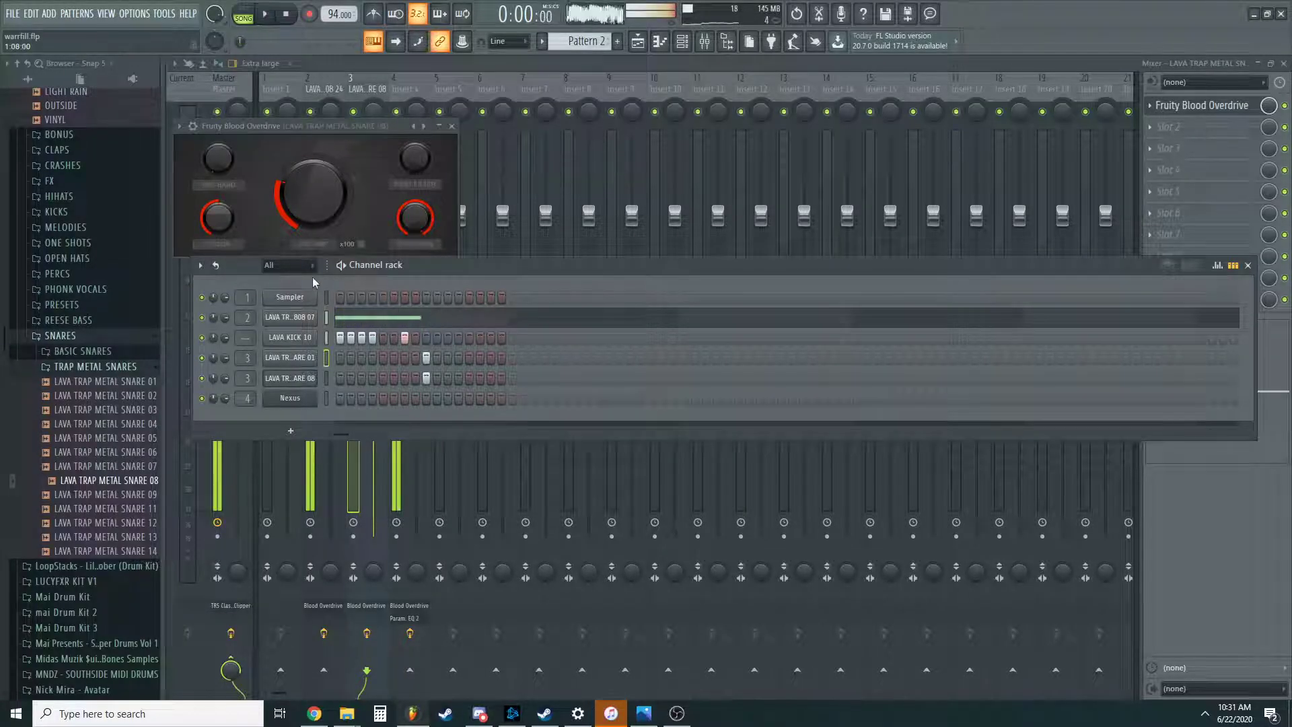
Paste the kick's step pattern into the LAVA TRAP METAL 808 07 channel and adjust its C5 notes in the piano roll.
right_click(289, 317)
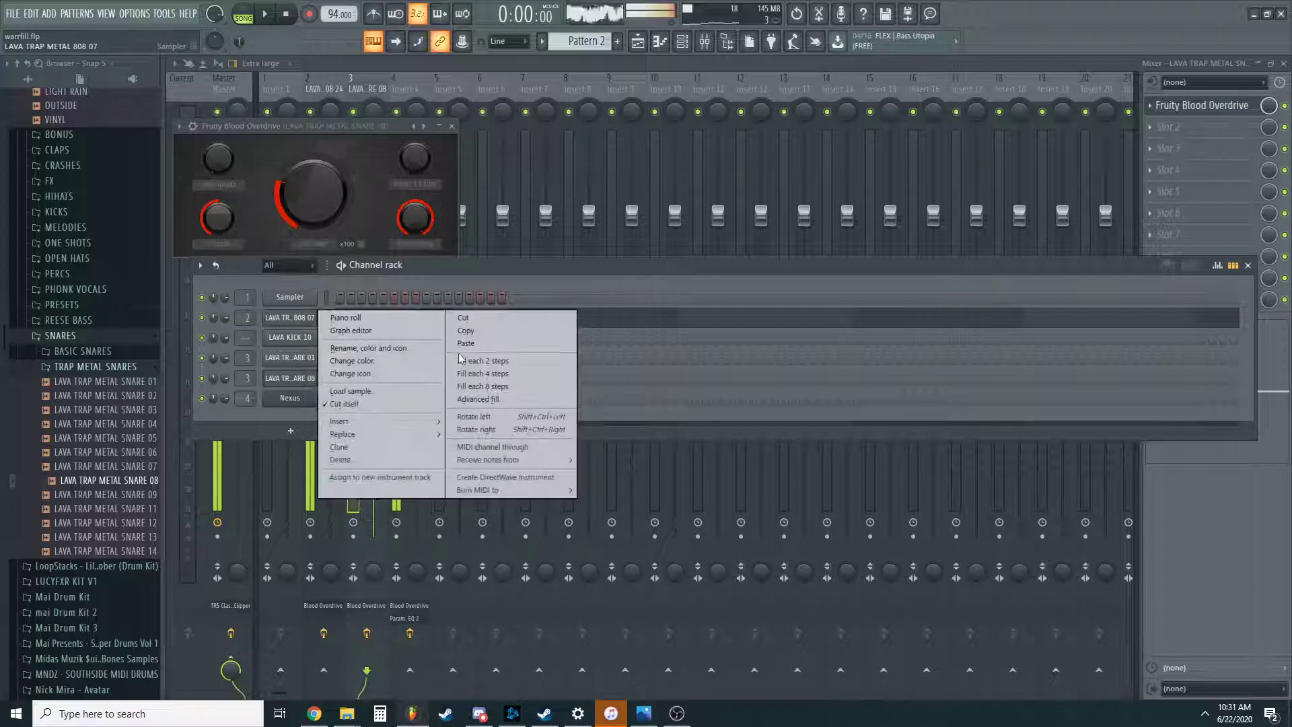
left_click(464, 344)
right_click(291, 318)
left_click(345, 318)
left_click_drag(288, 364, 288, 390)
right_click(338, 381)
key("space")
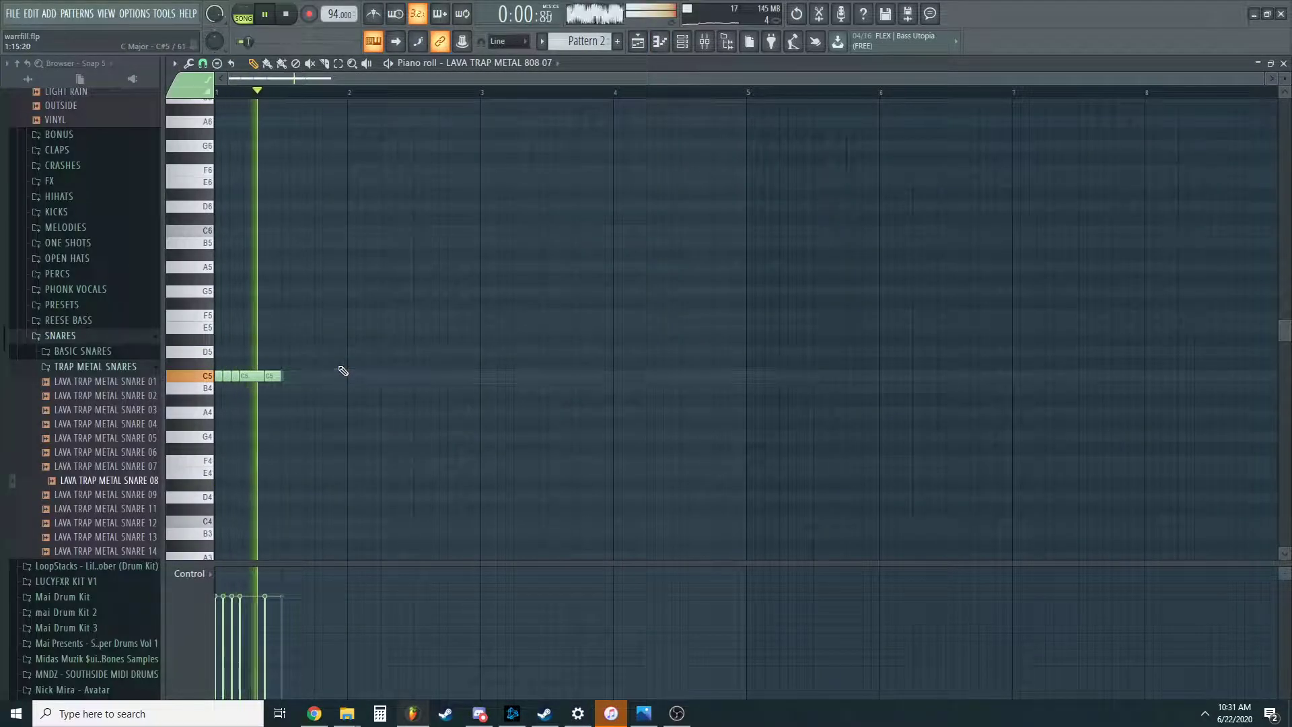
Inspect the volume envelope of the LAVA TRAP METAL 808 07 channel while auditioning the pattern.
left_click(675, 43)
key("space")
left_click(290, 317)
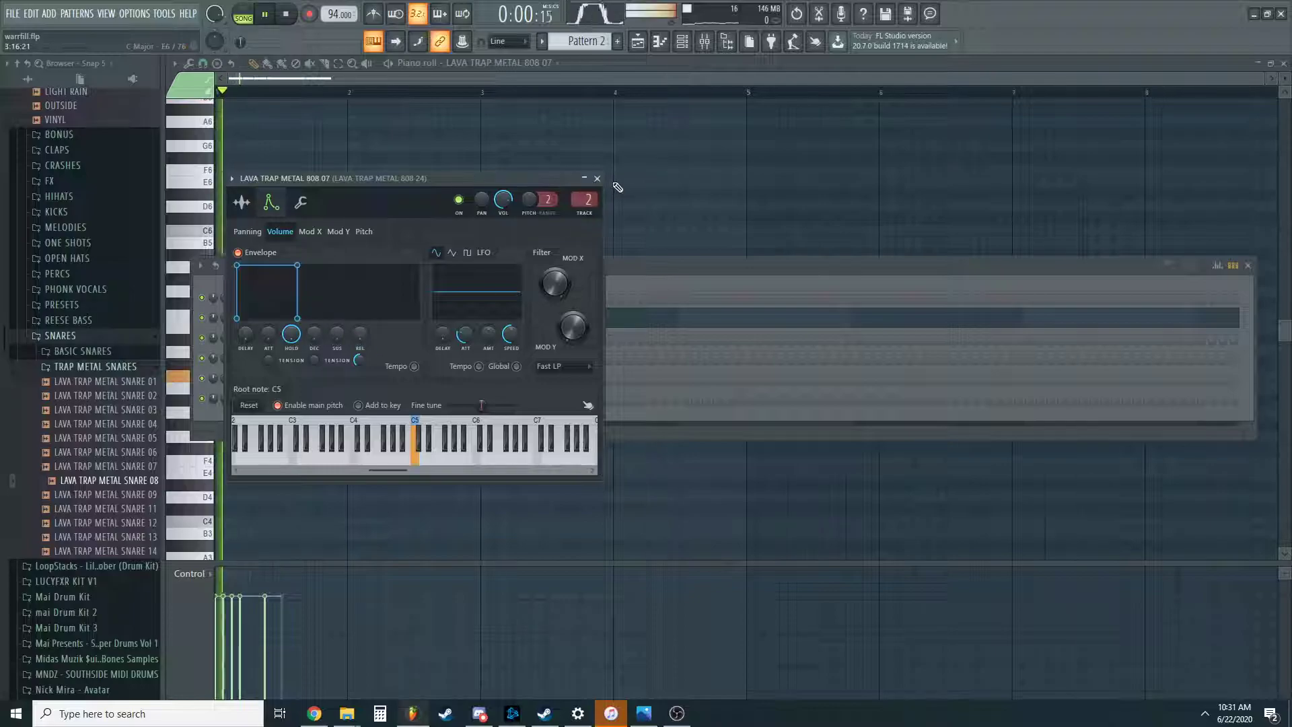
left_click(598, 177)
left_click(598, 176)
key("space")
right_click(601, 175)
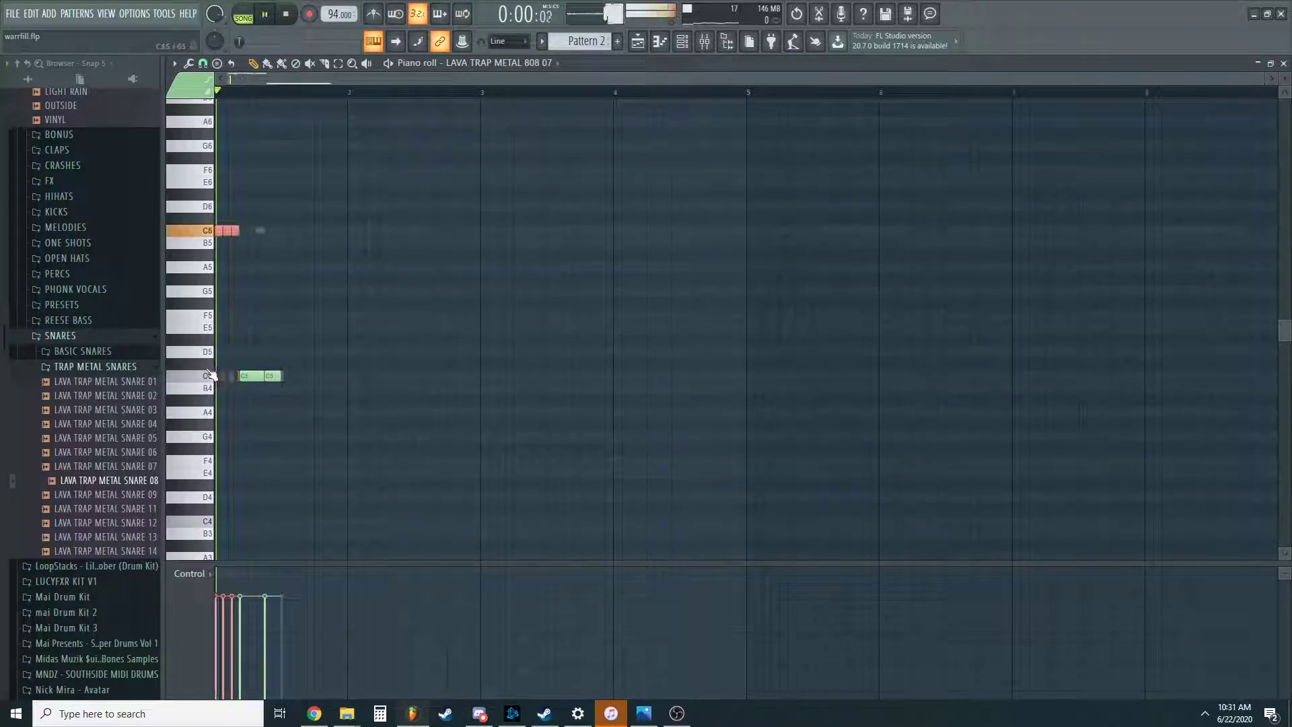
Try raising 808 notes an octave to C6 in the piano roll and audition the pattern.
key("ctrl+Down")
left_click(472, 229)
right_click(471, 229)
scroll(240, 332, "up", 4)
left_click(352, 378, "ctrl")
key("ctrl+Up")
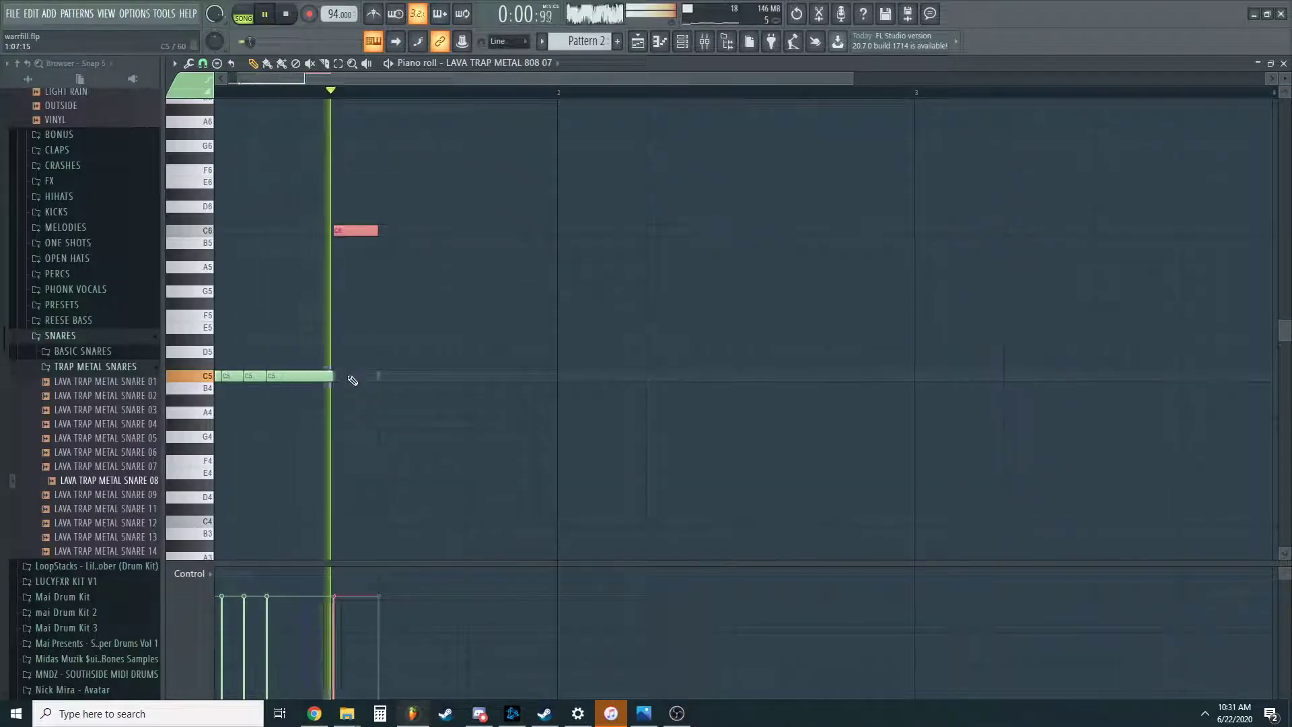
key("ctrl+Down")
key("space")
key("space")
Add the LAVA HIHAT 05 (FAV) sample from the HIHATS folder as a channel above Nexus.
key("F6")
key("space")
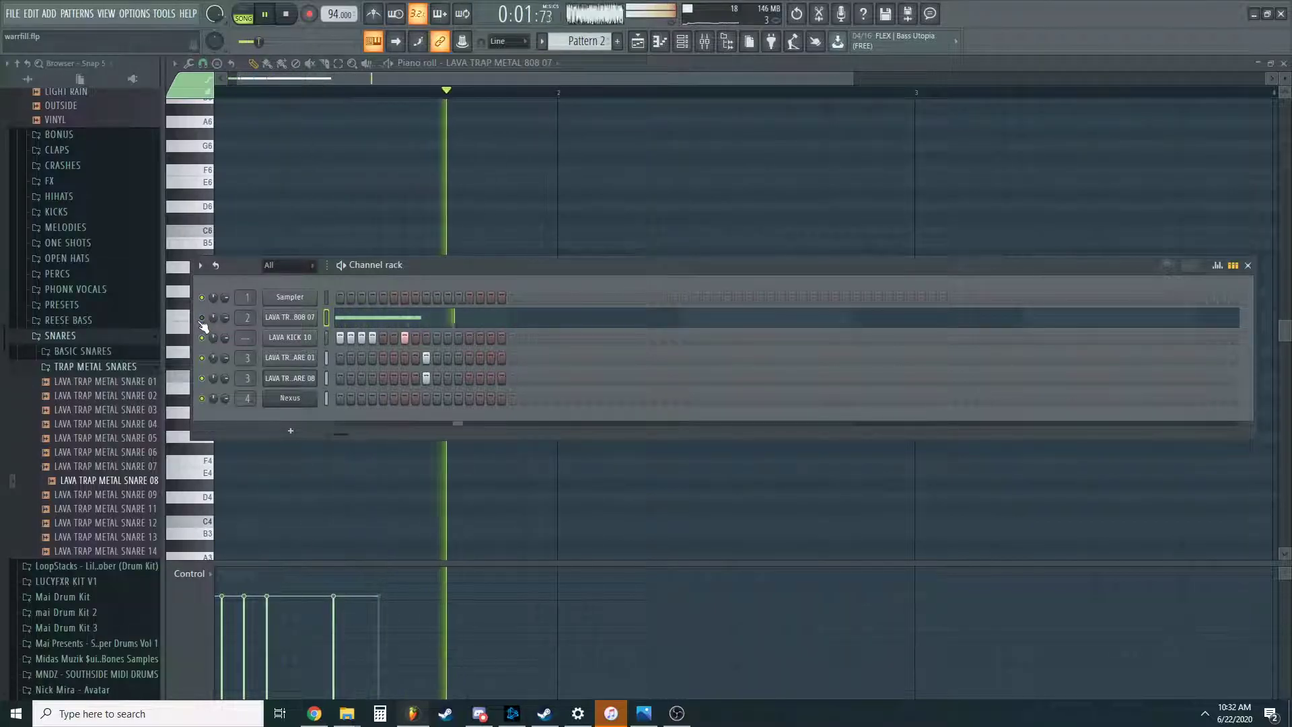
left_click(66, 337)
key("space")
scroll(83, 332, "up", 3)
left_click(72, 339)
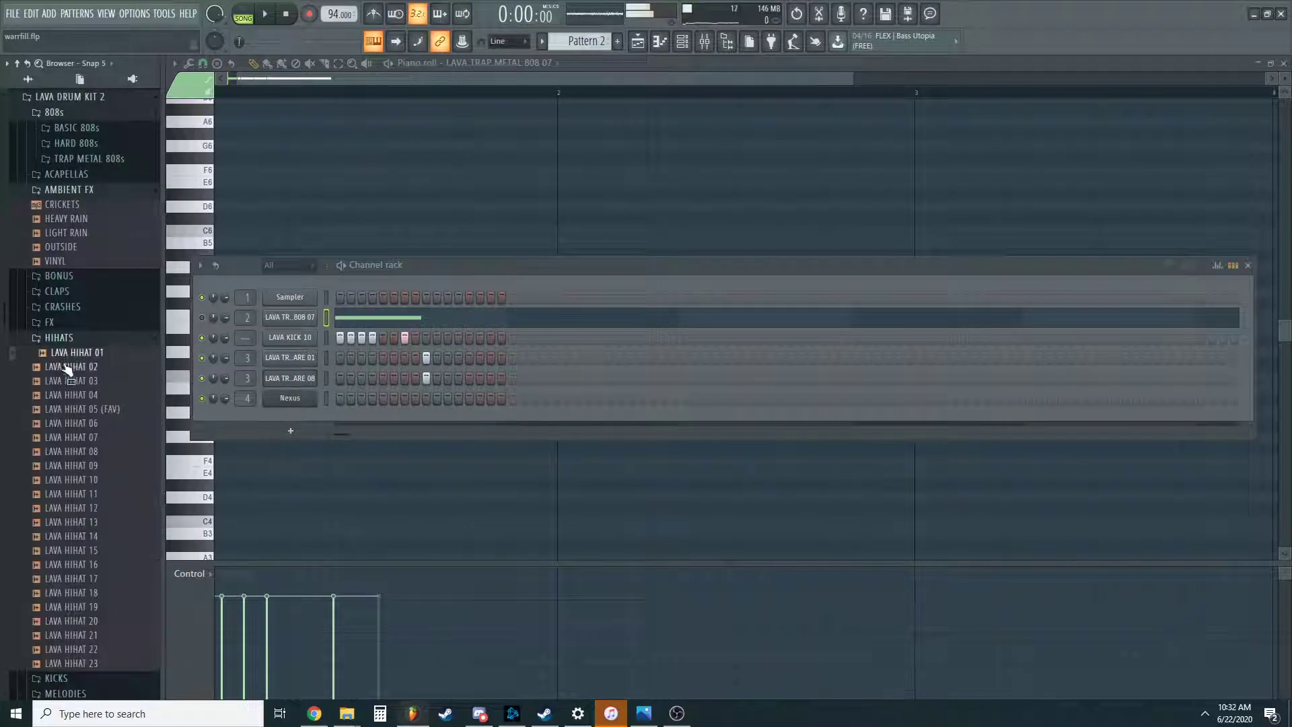
left_click_drag(300, 391, 300, 393)
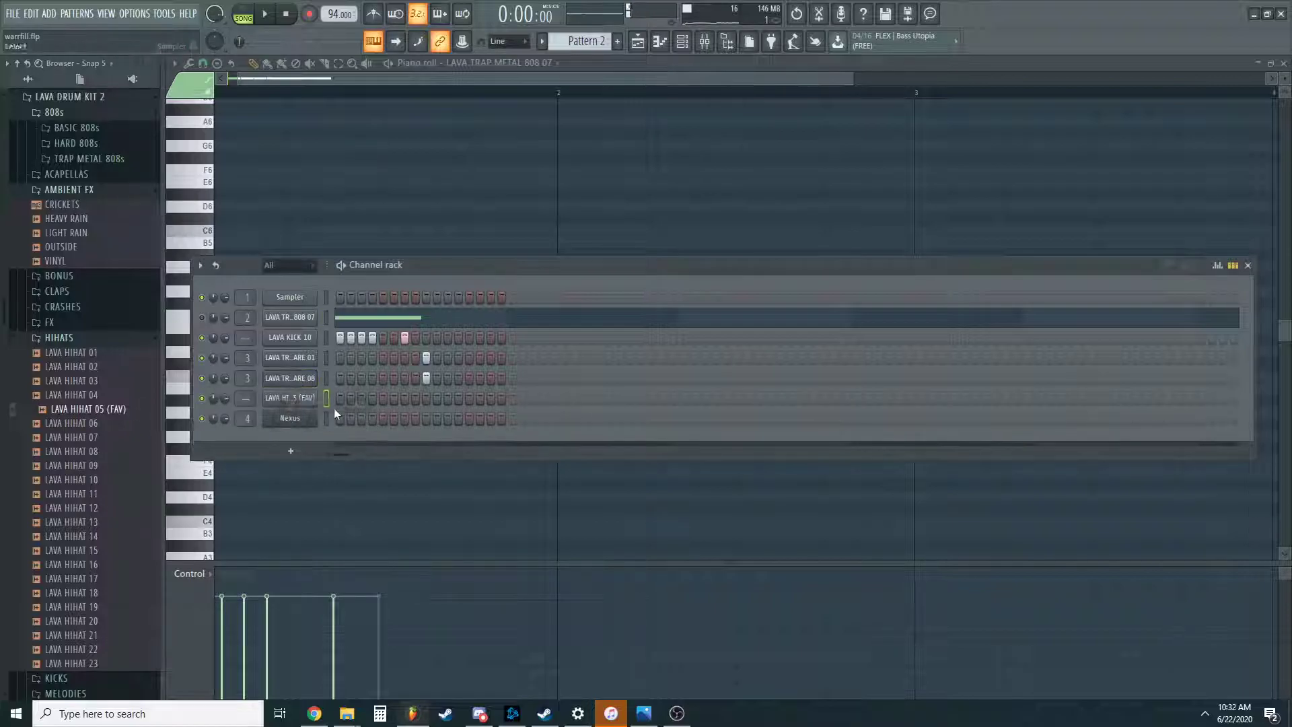
Program LAVA HIHAT 05 (FAV) on steps 1, 3, 5, 7 and 9, check its sample settings, and audition the pattern.
left_click(426, 398)
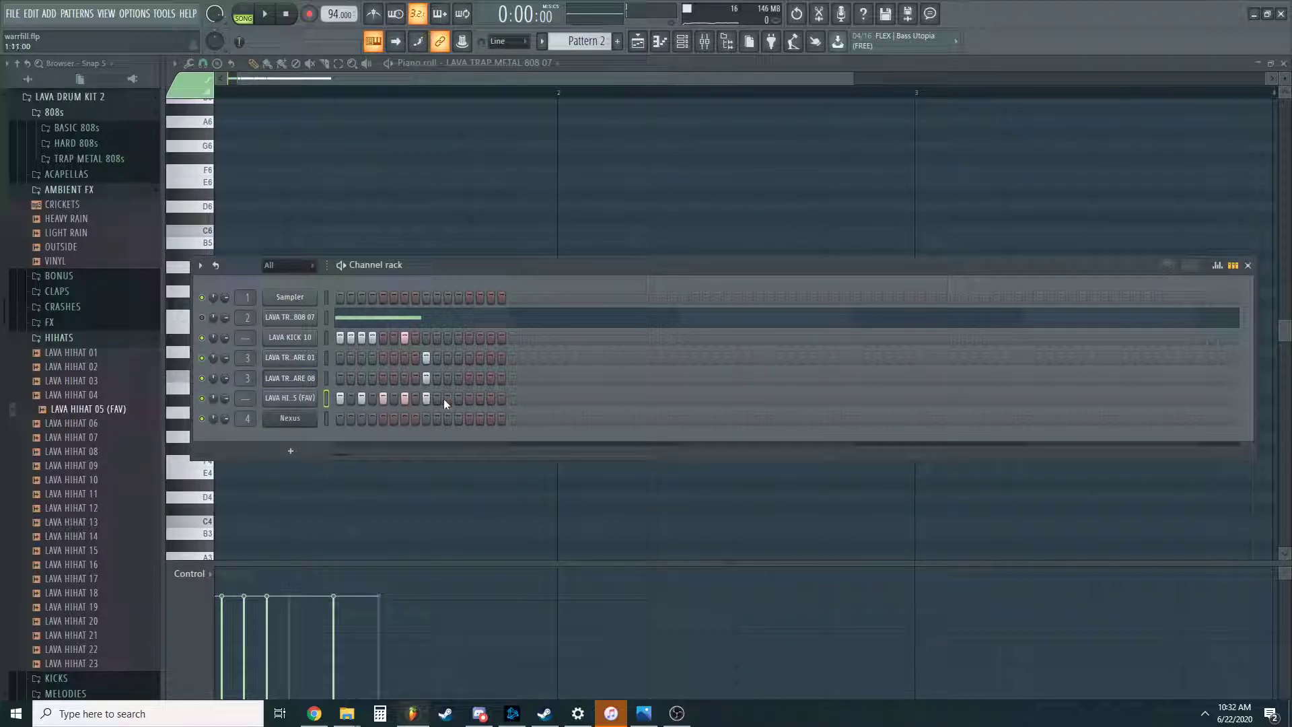
key("space")
key("space")
left_click(293, 397)
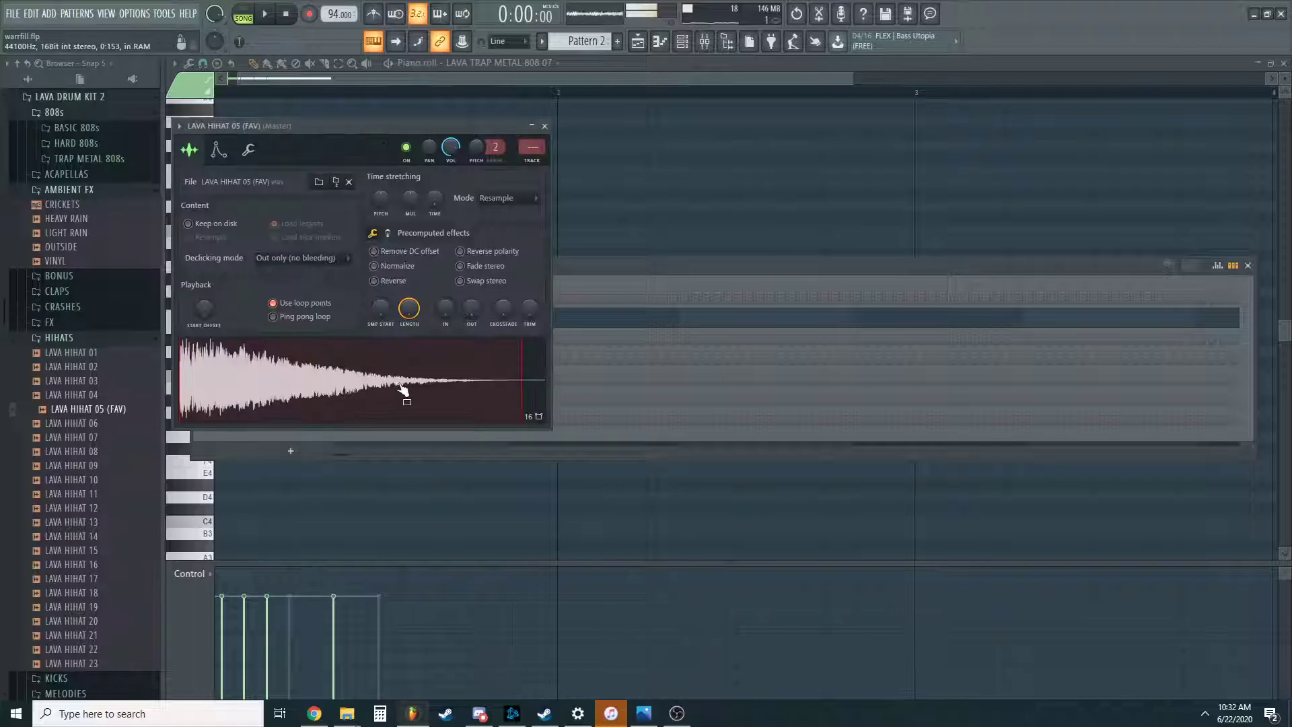
left_click(545, 128)
key("space")
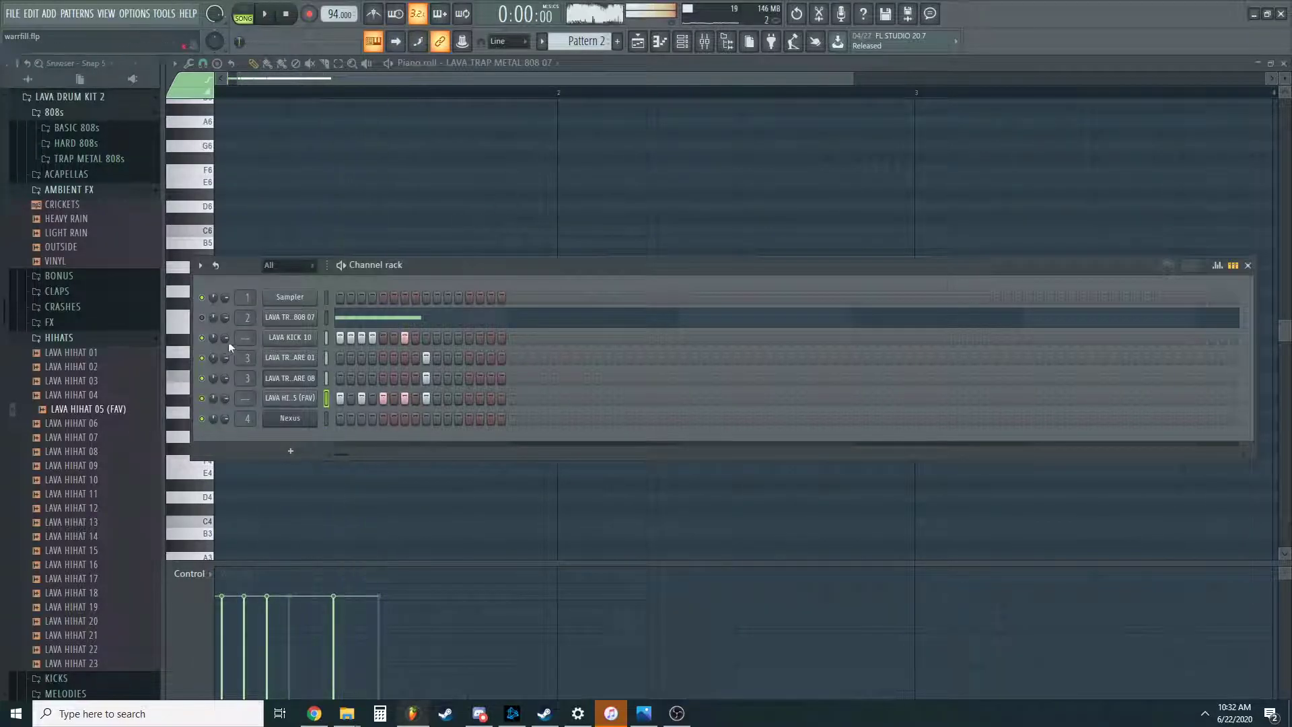
Try filling the LAVA HIHAT 05 (FAV) row on all 64 steps and audition the pattern.
left_click_drag(350, 397, 850, 402)
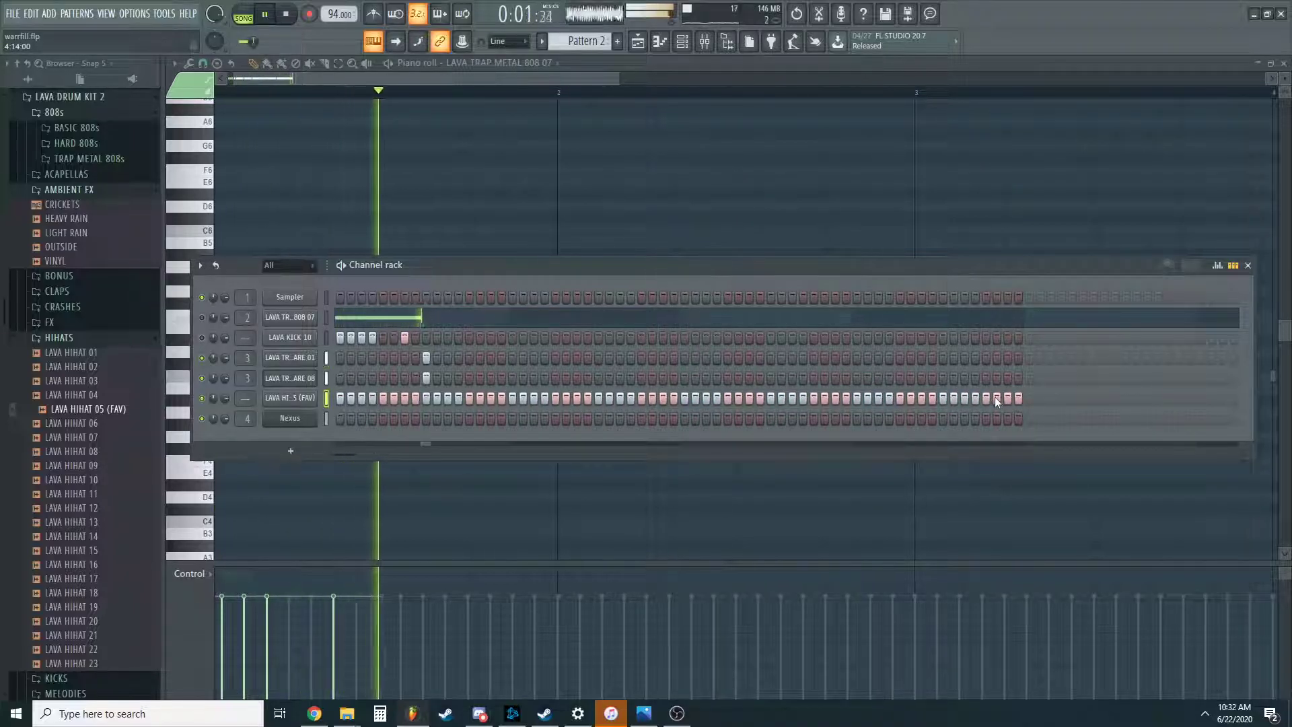
key("space")
Delete the LAVA HIHAT 05 (FAV) channel from the channel rack.
right_click(315, 398)
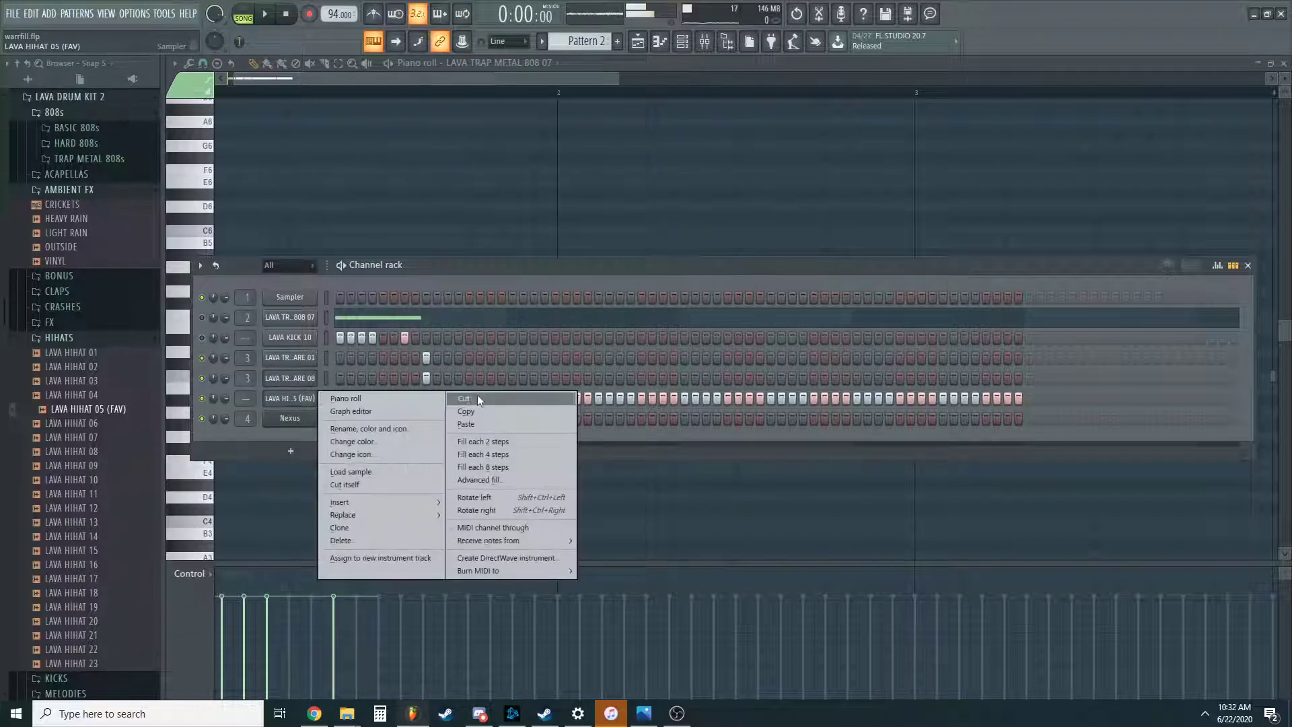
left_click(366, 538)
key("Return")
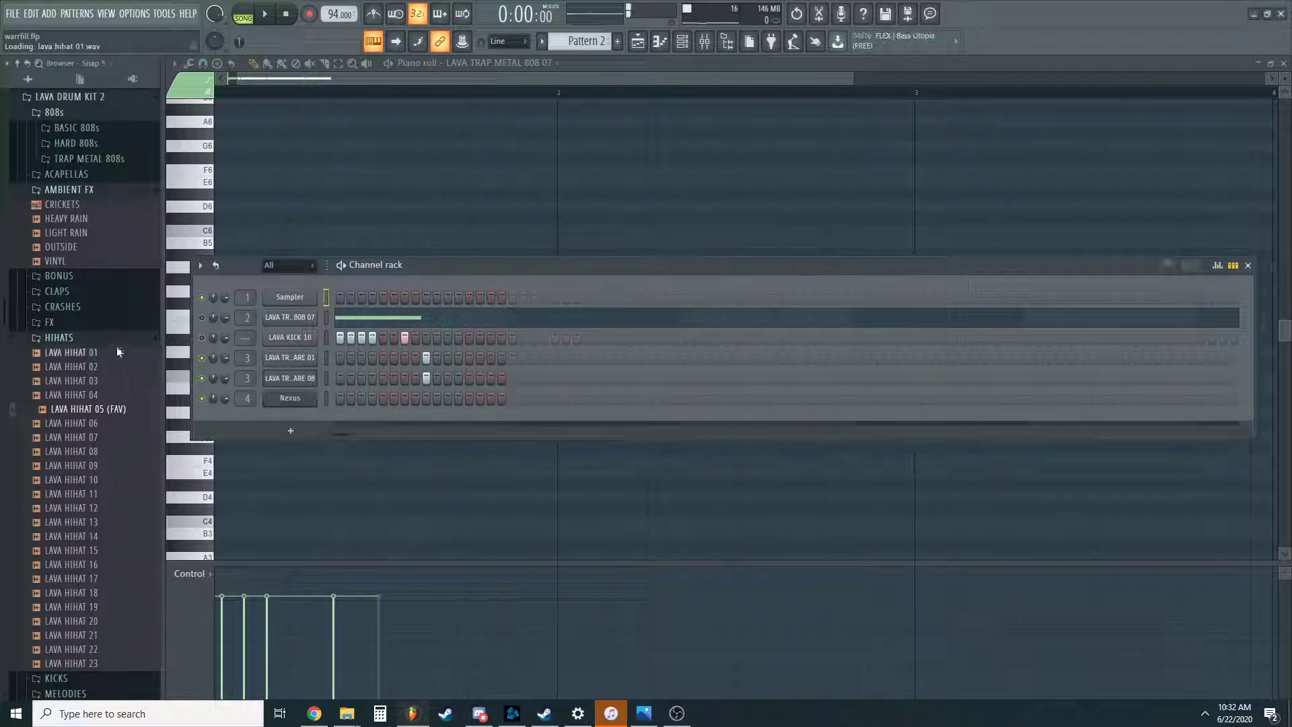
Add LAVA CRASH 03 from the CRASHES folder as a channel above Nexus and place hits every eight steps from step 1 through step 57.
left_click(116, 310)
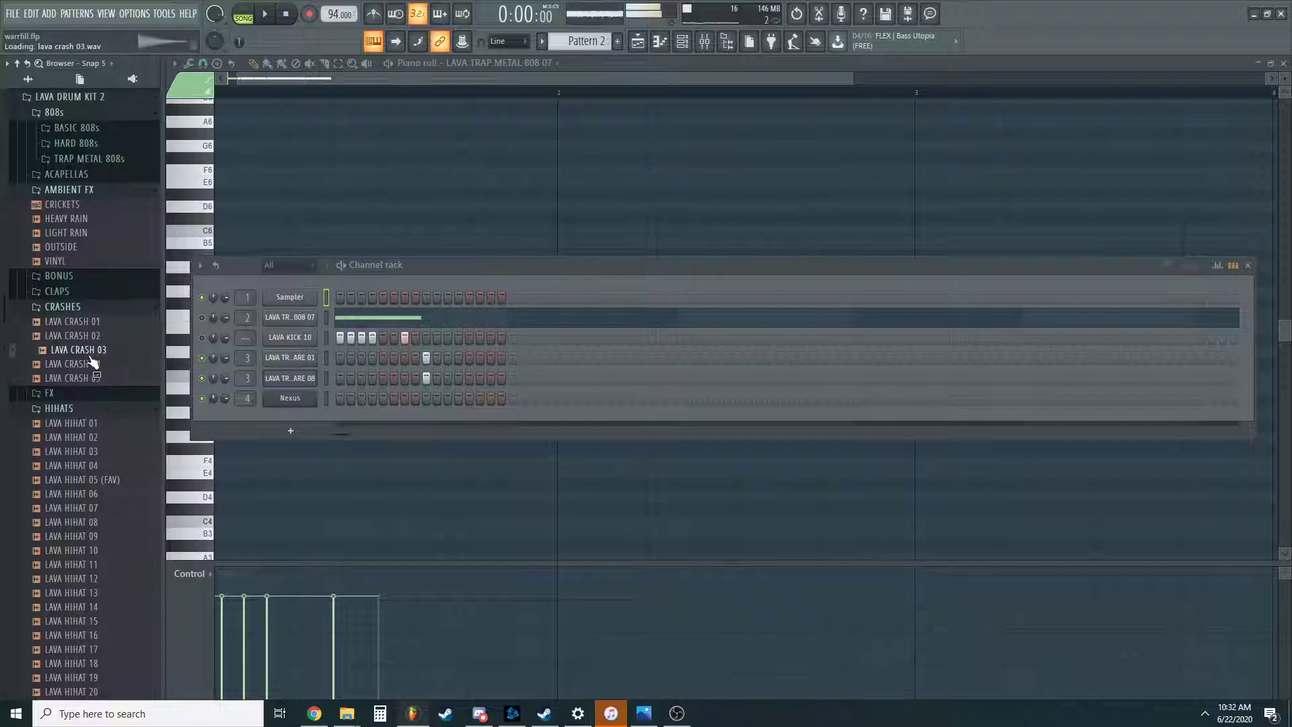
left_click_drag(86, 351, 333, 403)
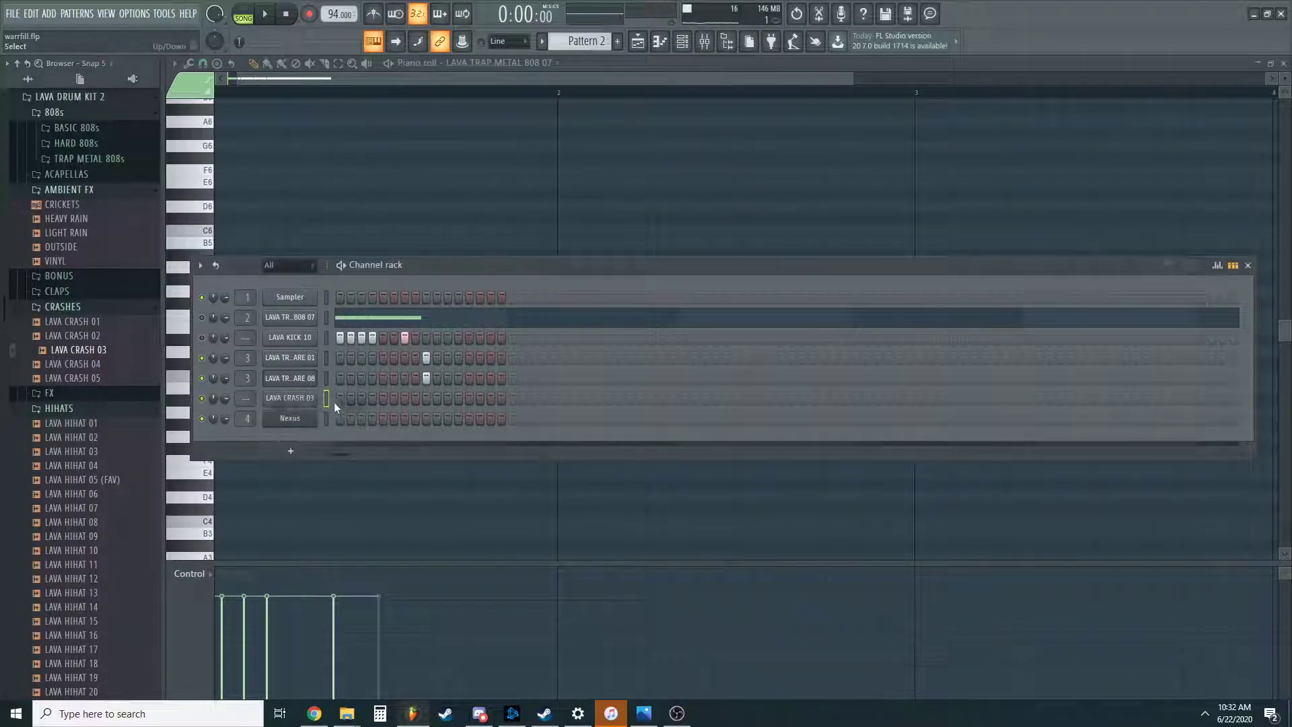
left_click(426, 399)
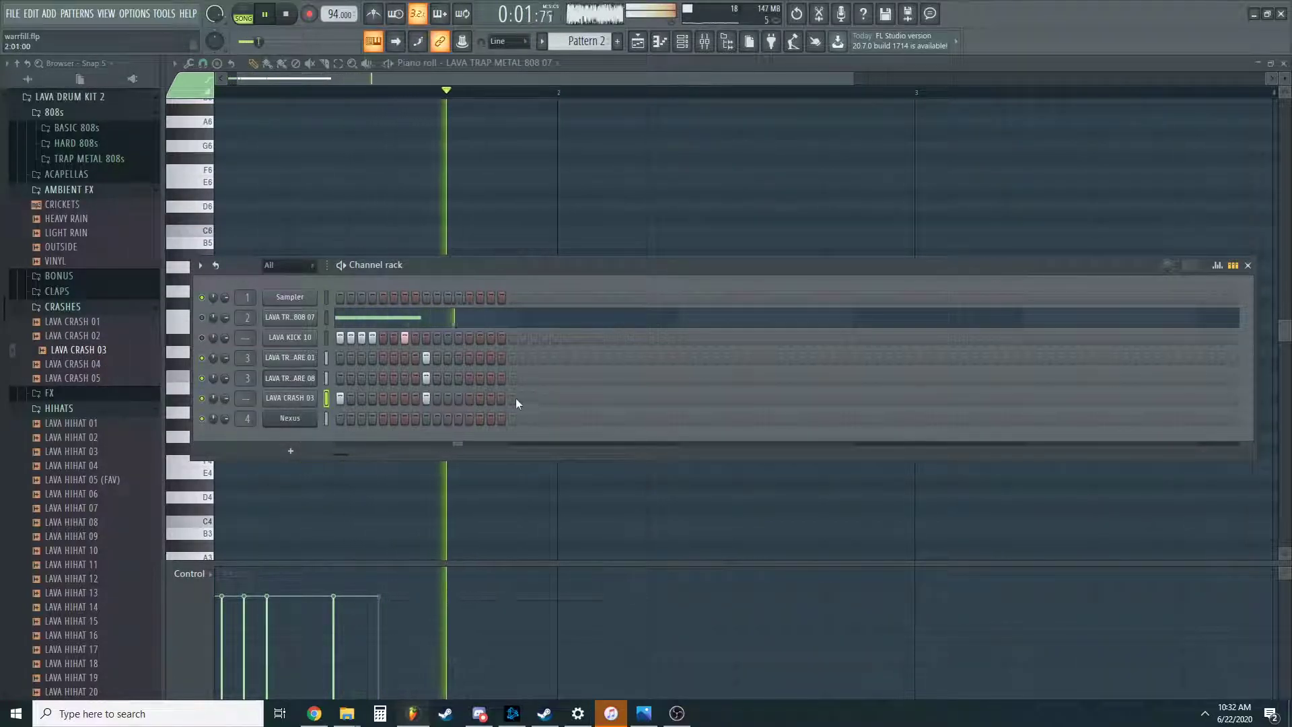
left_click(512, 398)
left_click(599, 398)
left_click(684, 399)
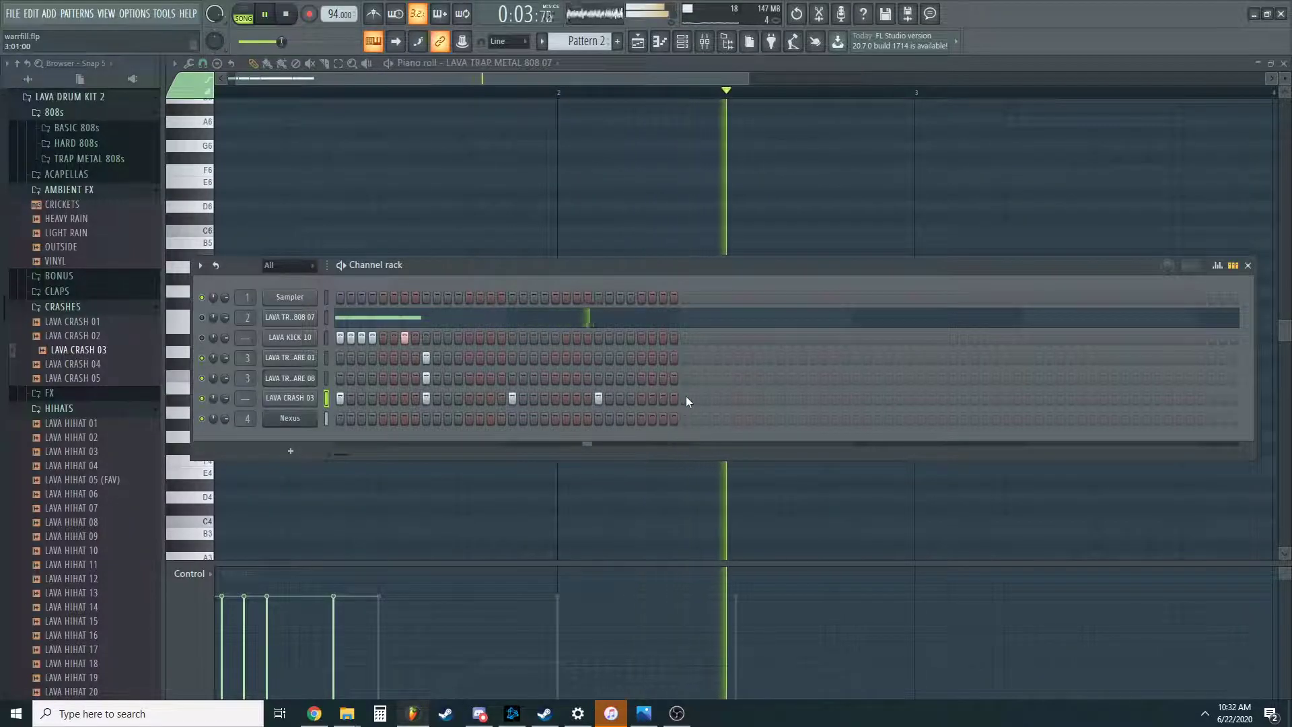
left_click(771, 399)
left_click(856, 399)
left_click(943, 398)
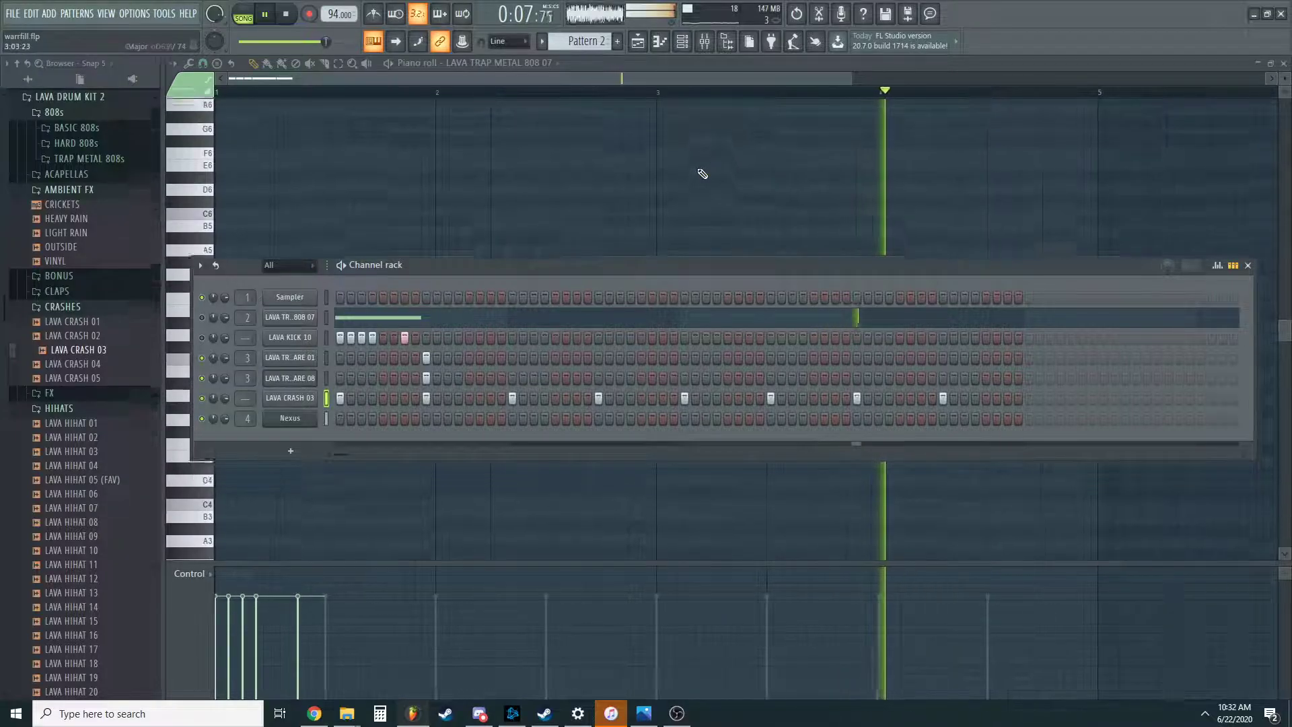
scroll(713, 198, "down", 3)
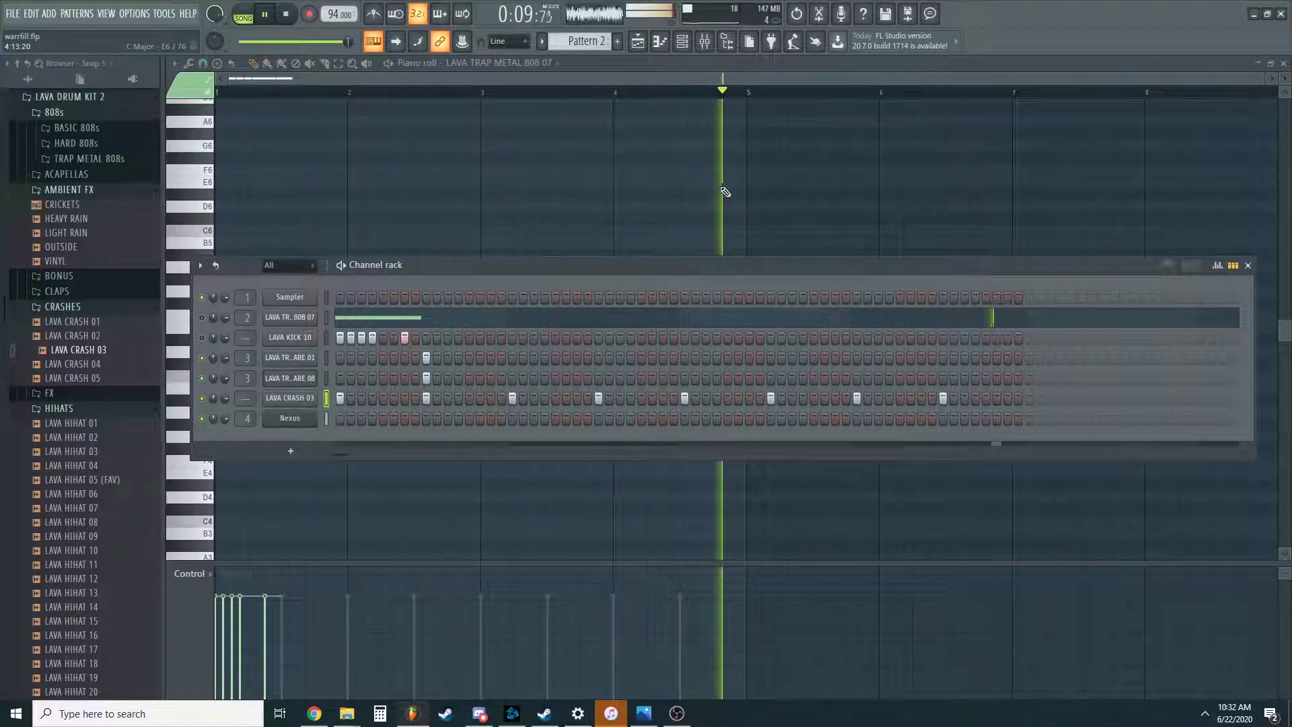
Add LAVA CRASH 05 as a channel above Nexus and place hits every eight steps from step 5 through step 61.
left_click(90, 365)
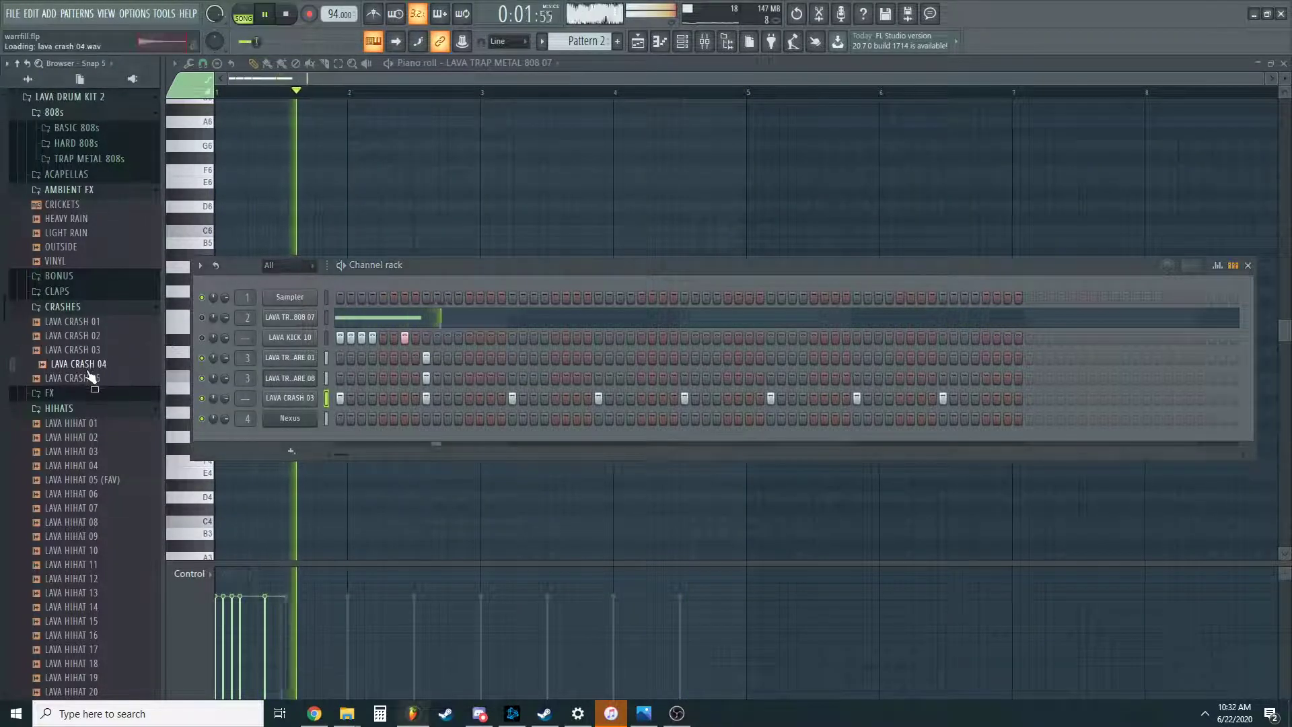
left_click_drag(91, 379, 304, 408)
left_click(383, 418)
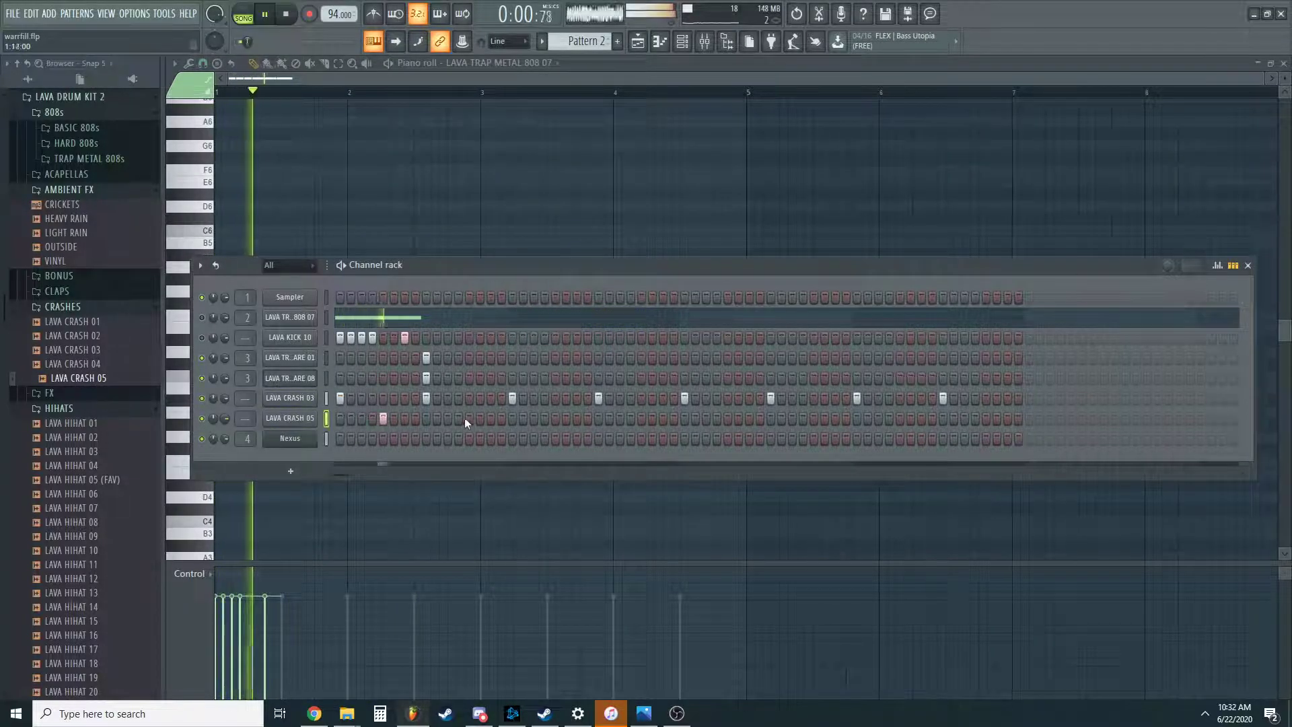
left_click(469, 419)
left_click(555, 419)
left_click(642, 419)
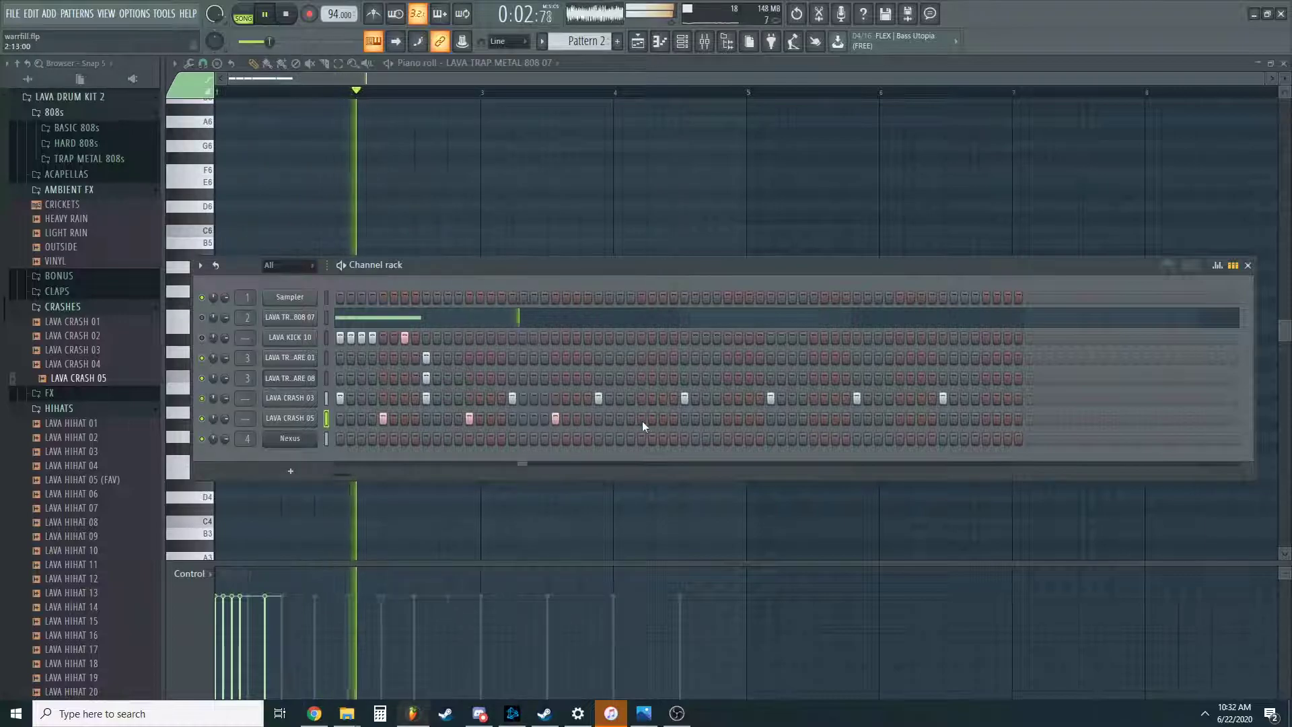
left_click(728, 418)
left_click(813, 419)
left_click(900, 418)
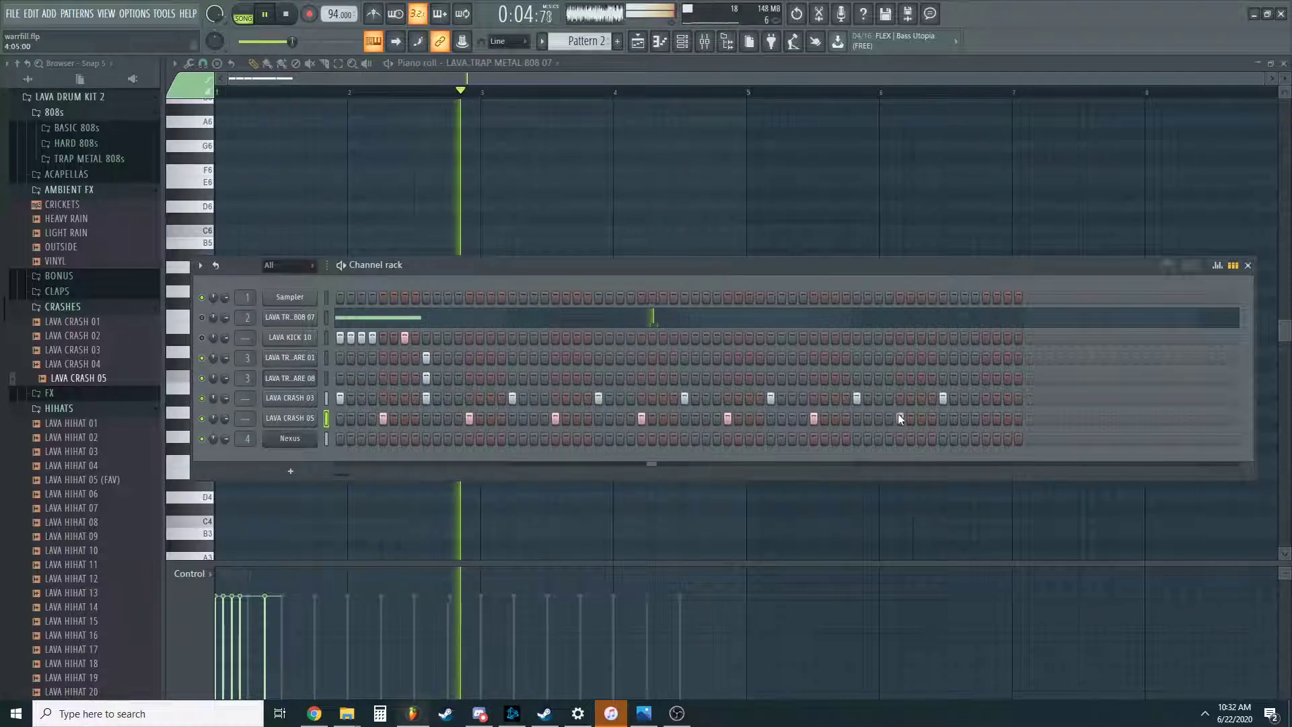
left_click(986, 419)
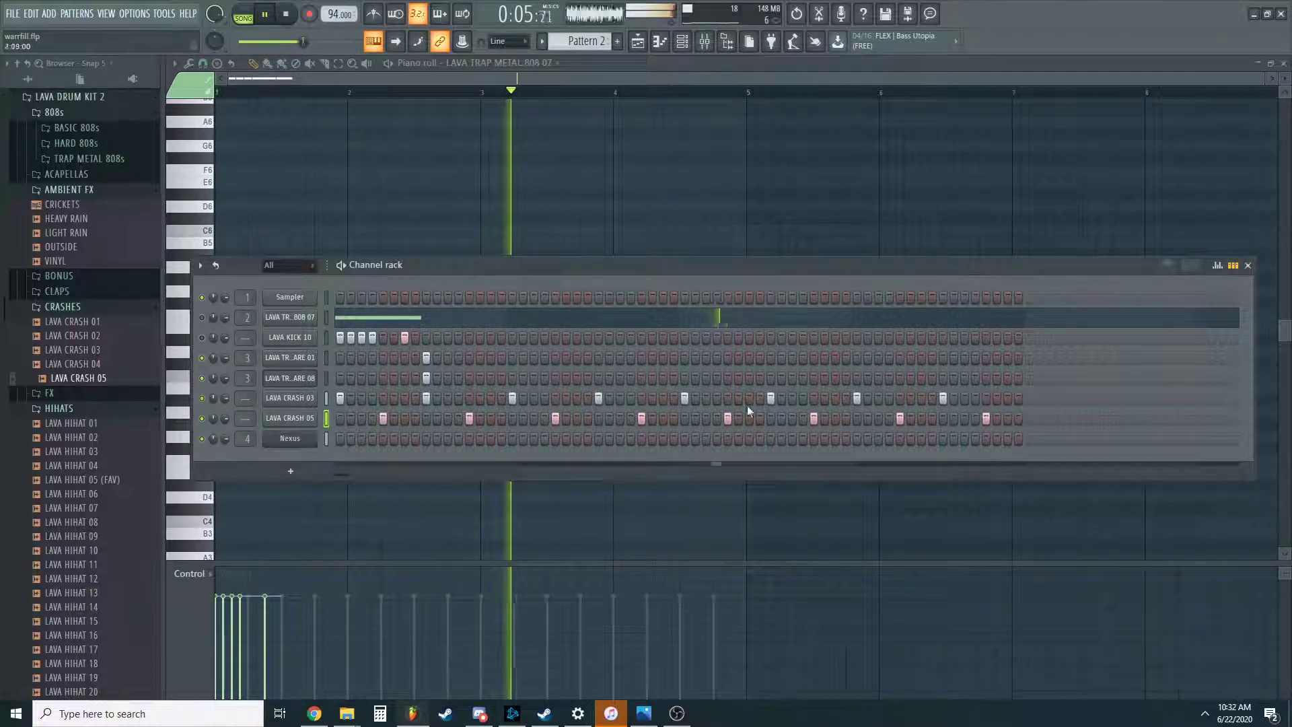
Extend both snare channels (01 and 08) with hits on steps 25, 41 and 57.
left_click(599, 358)
left_click(599, 378)
left_click(771, 358)
left_click(771, 378)
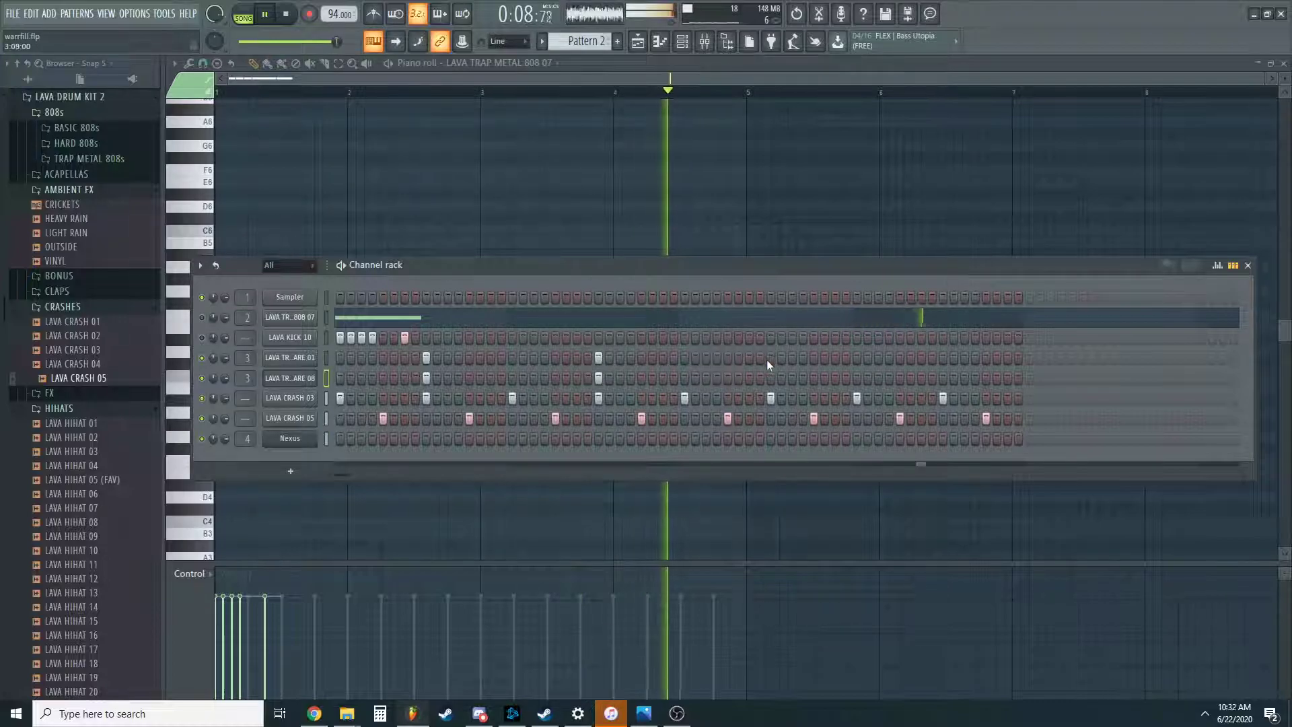
left_click(943, 357)
left_click(942, 378)
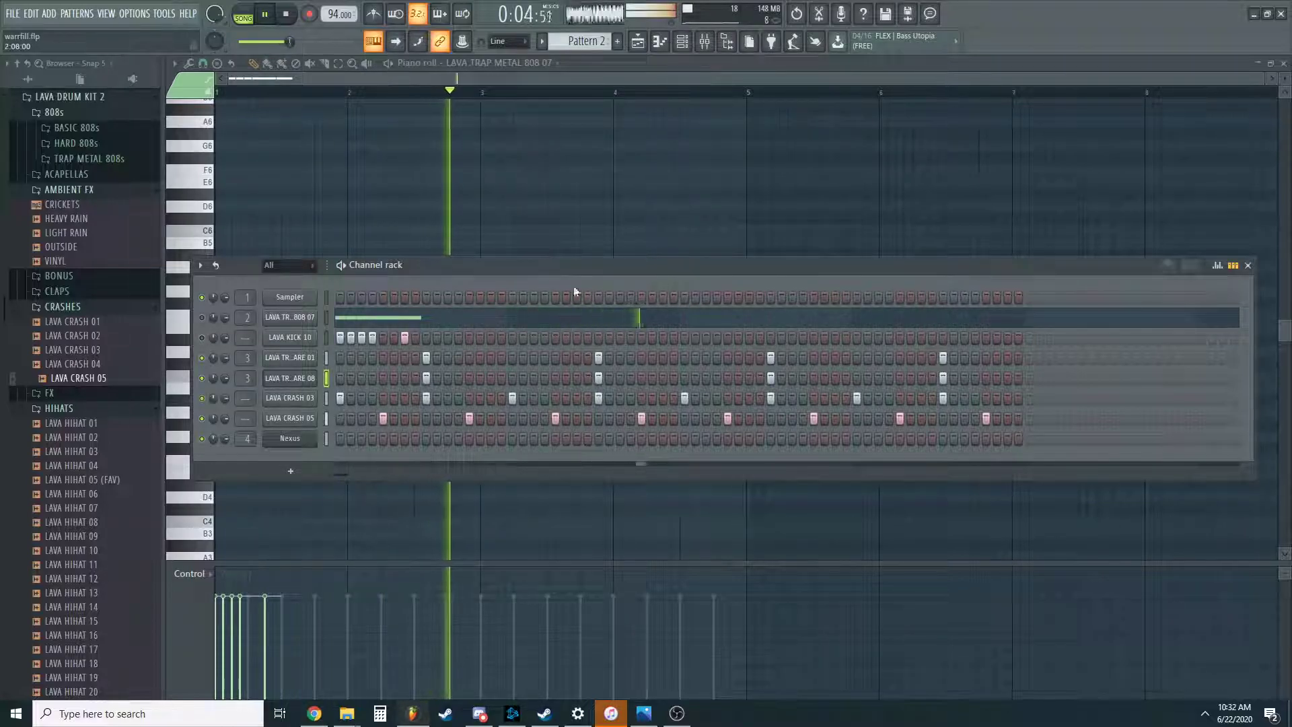
Collapse the AMBIENT FX, CRASHES and HIHATS folders in the sample browser.
left_click(110, 190)
left_click(78, 236)
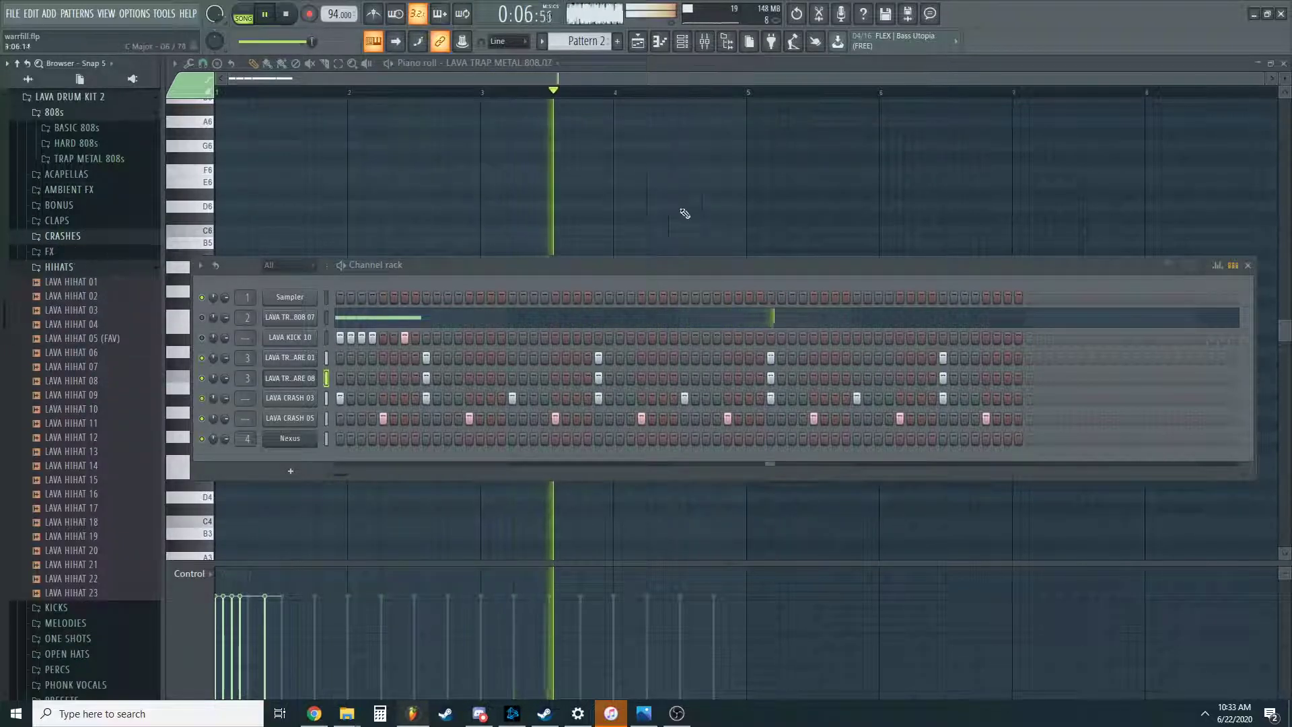
left_click(60, 267)
left_click(49, 14)
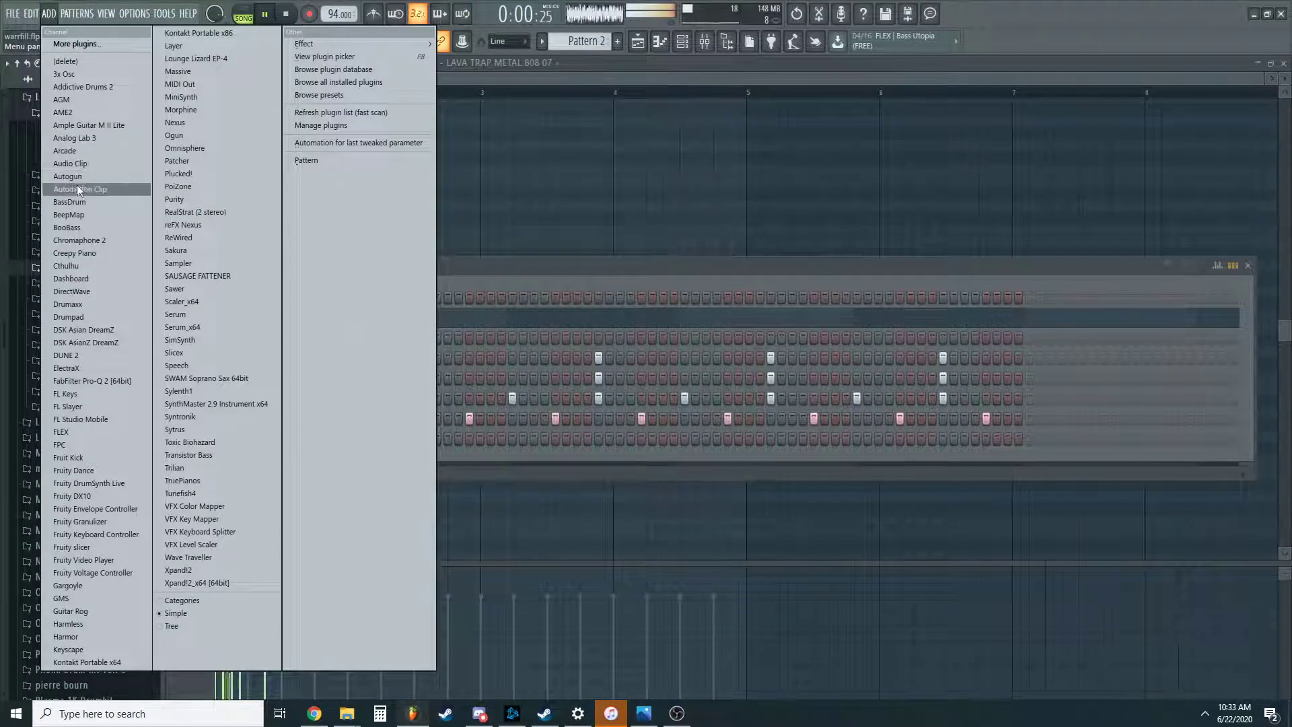
left_click(519, 265)
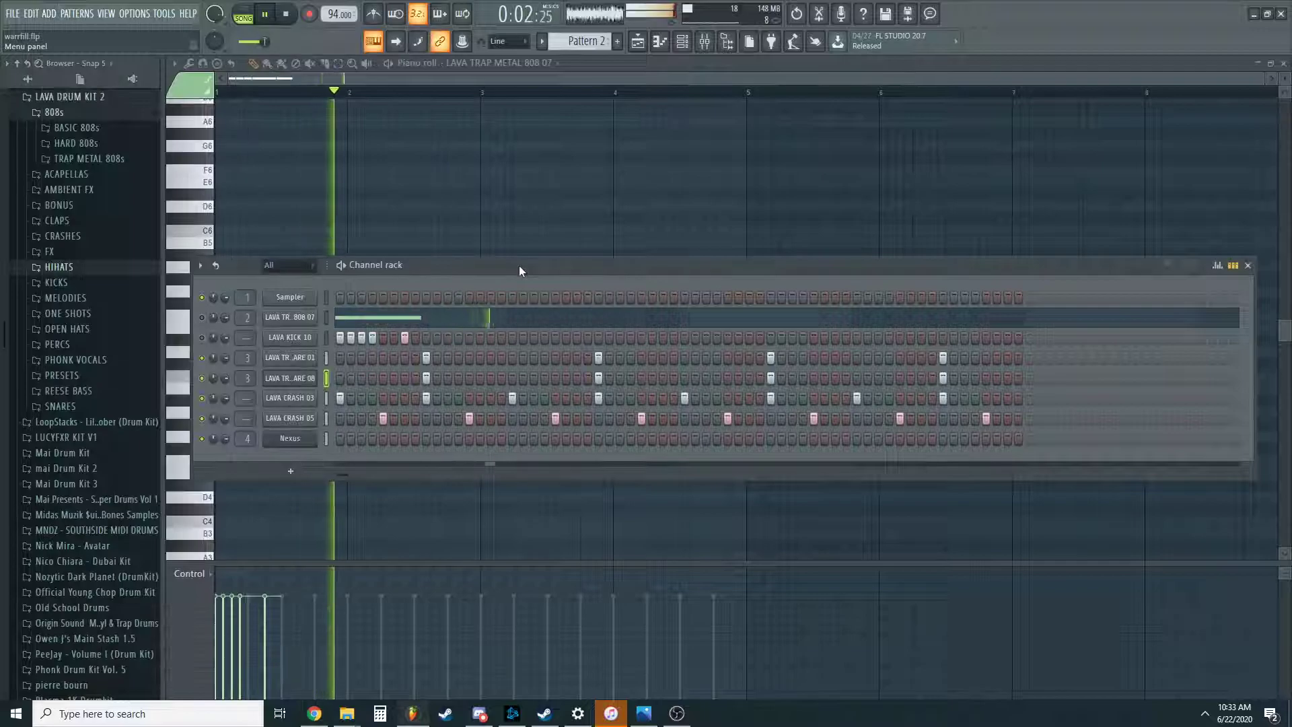
Audition the pattern and extend LAVA KICK 10 with hits on steps 11, 13, 15 and 17.
key("space")
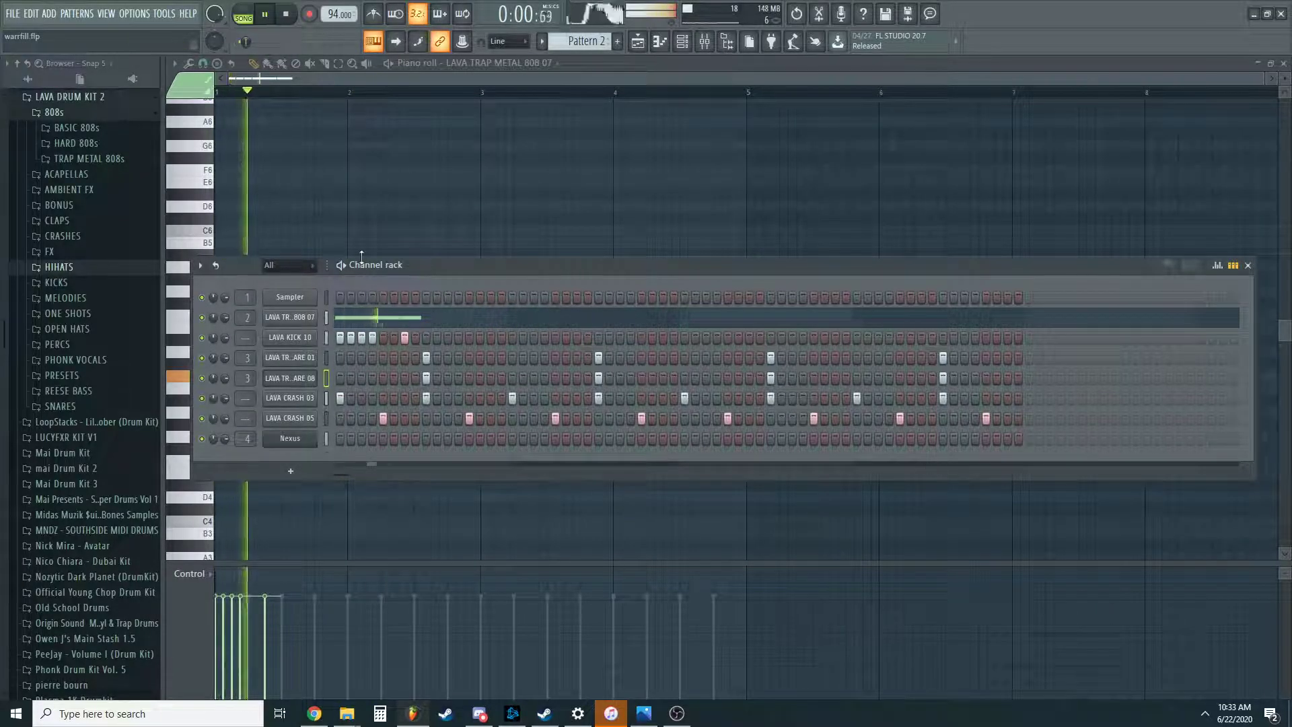
key("space")
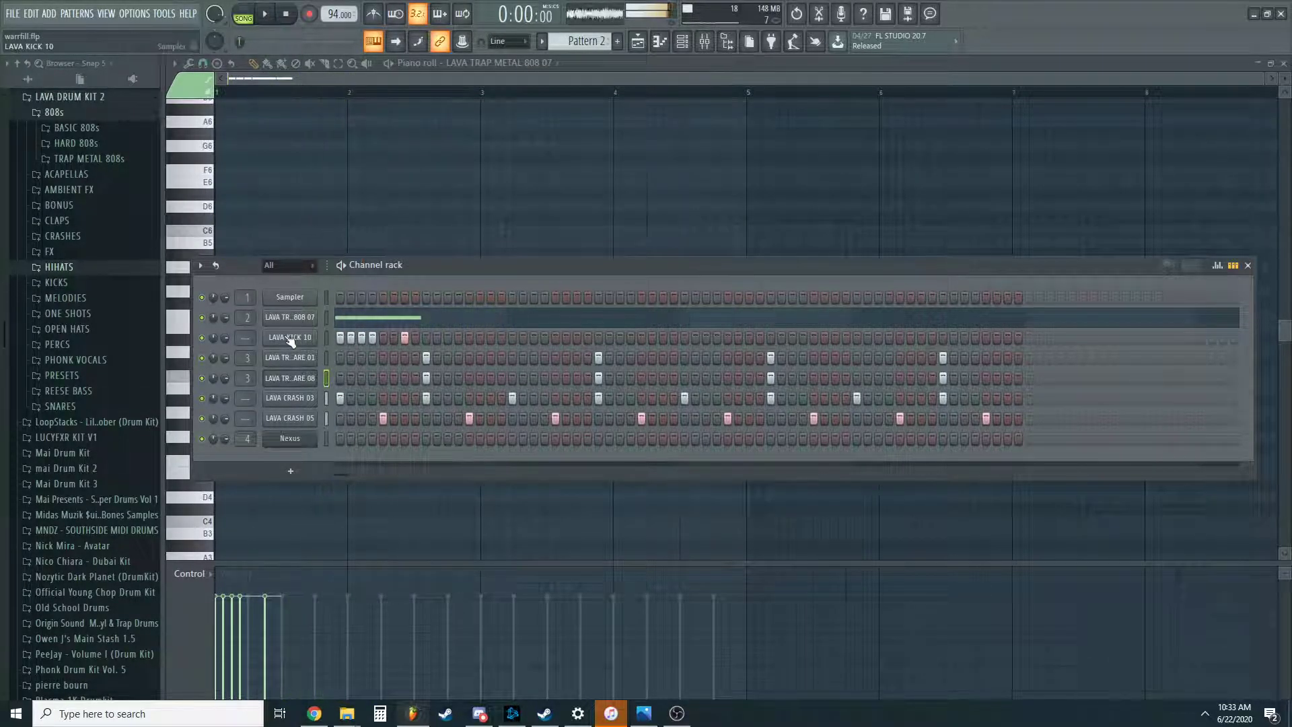
left_click(447, 337)
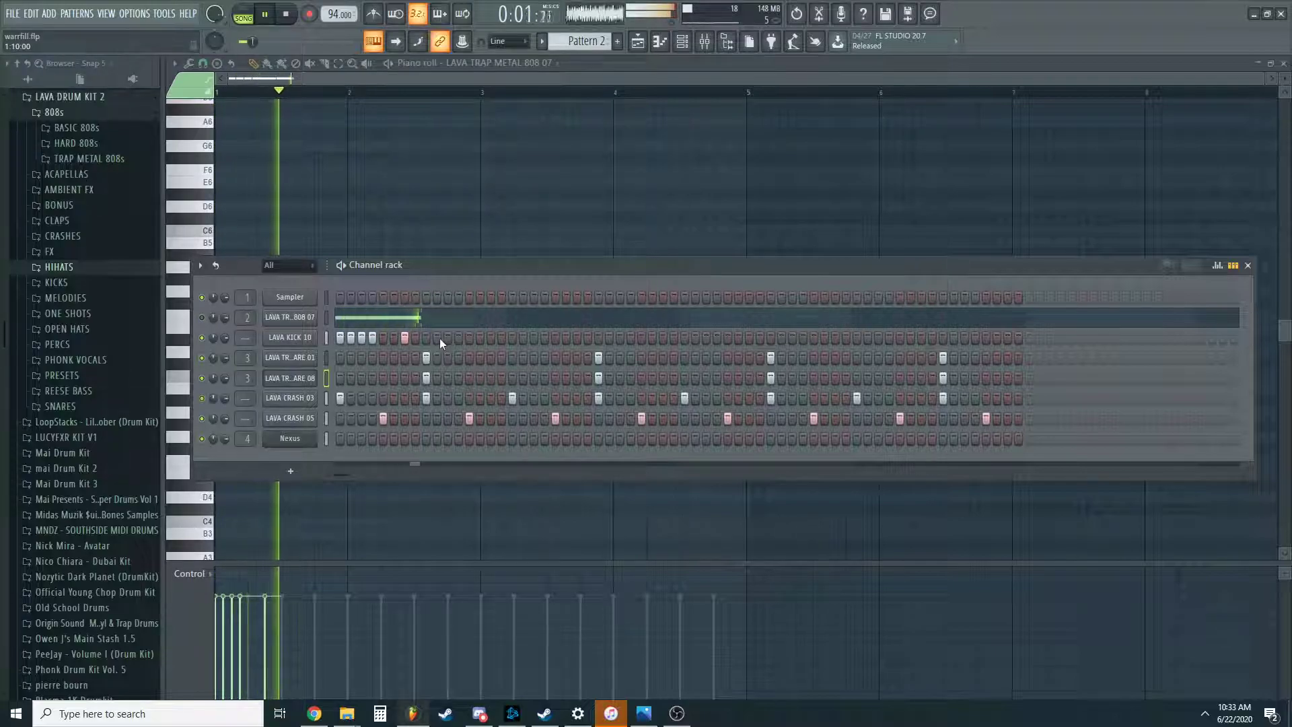
left_click(480, 338)
left_click_drag(482, 338, 470, 337)
left_click(490, 337)
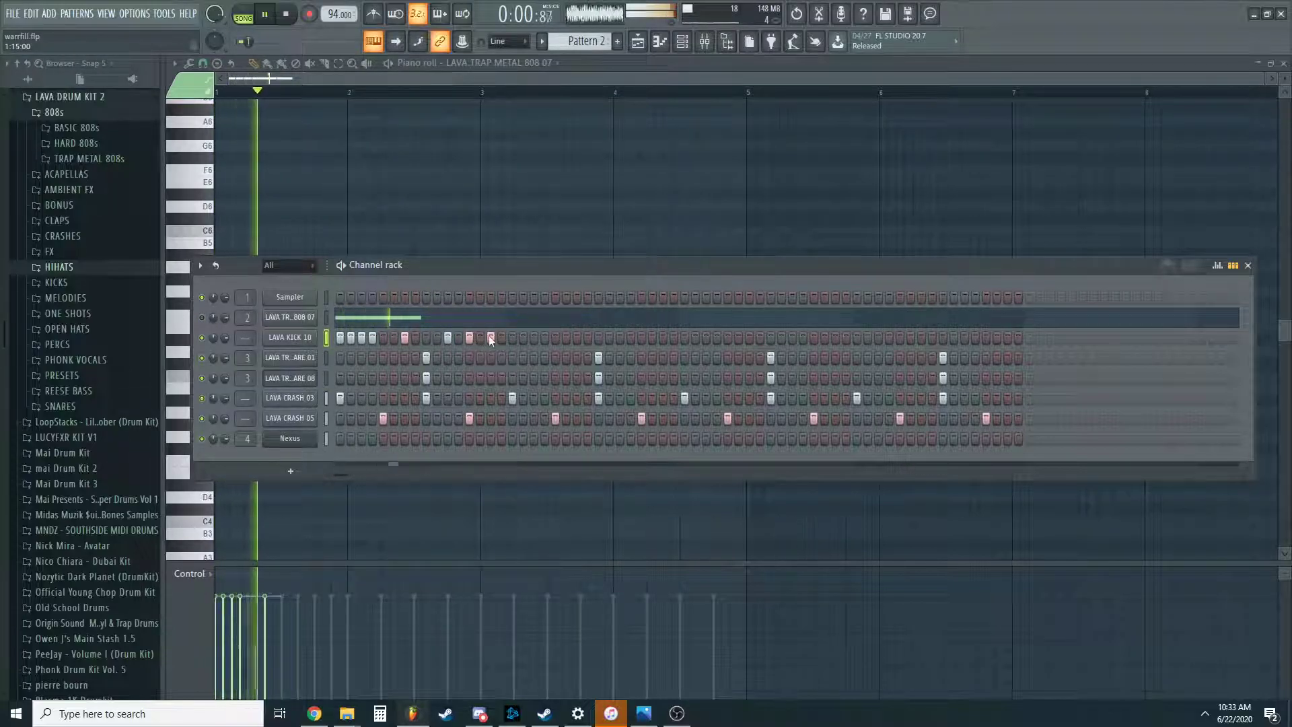
left_click(512, 338)
left_click(523, 337)
left_click(533, 338)
Open LAVA KICK 10 in the piano roll and draw a C5 kick roll at half-step spacing over the first two steps of bar 2.
right_click(290, 337)
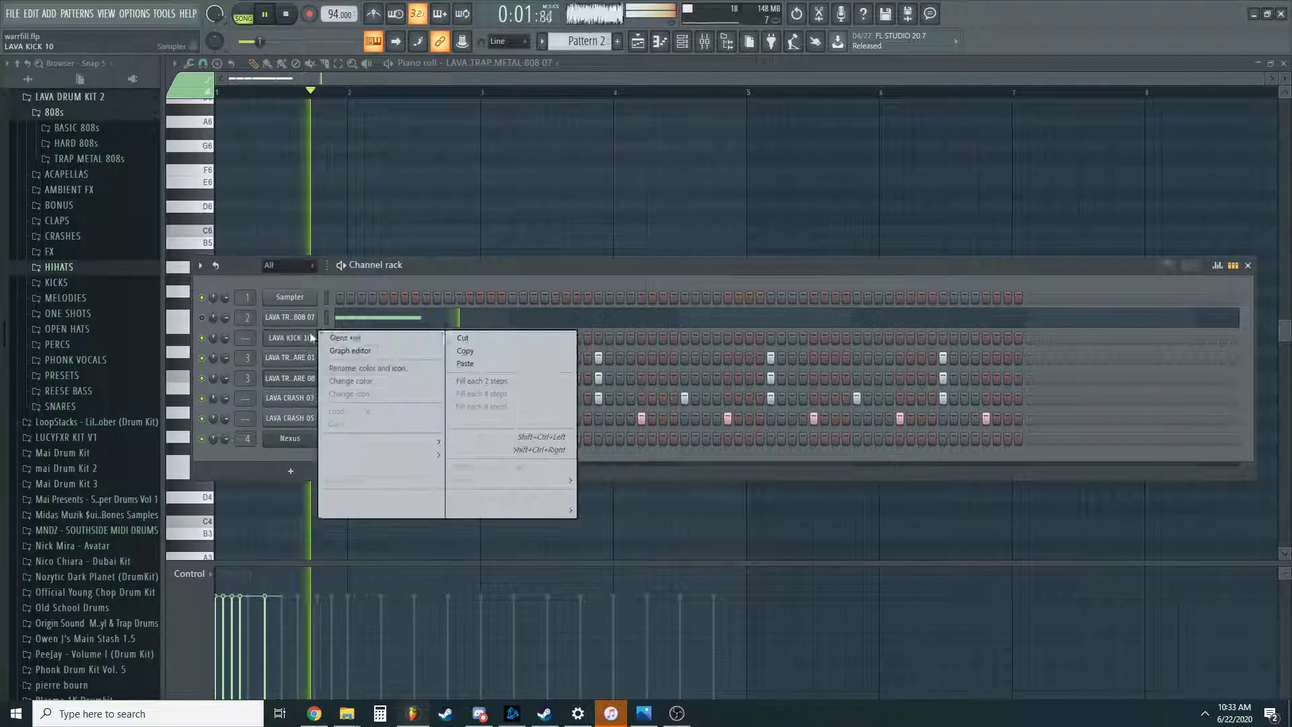
left_click(339, 339)
key("space")
key("space")
left_click(202, 62)
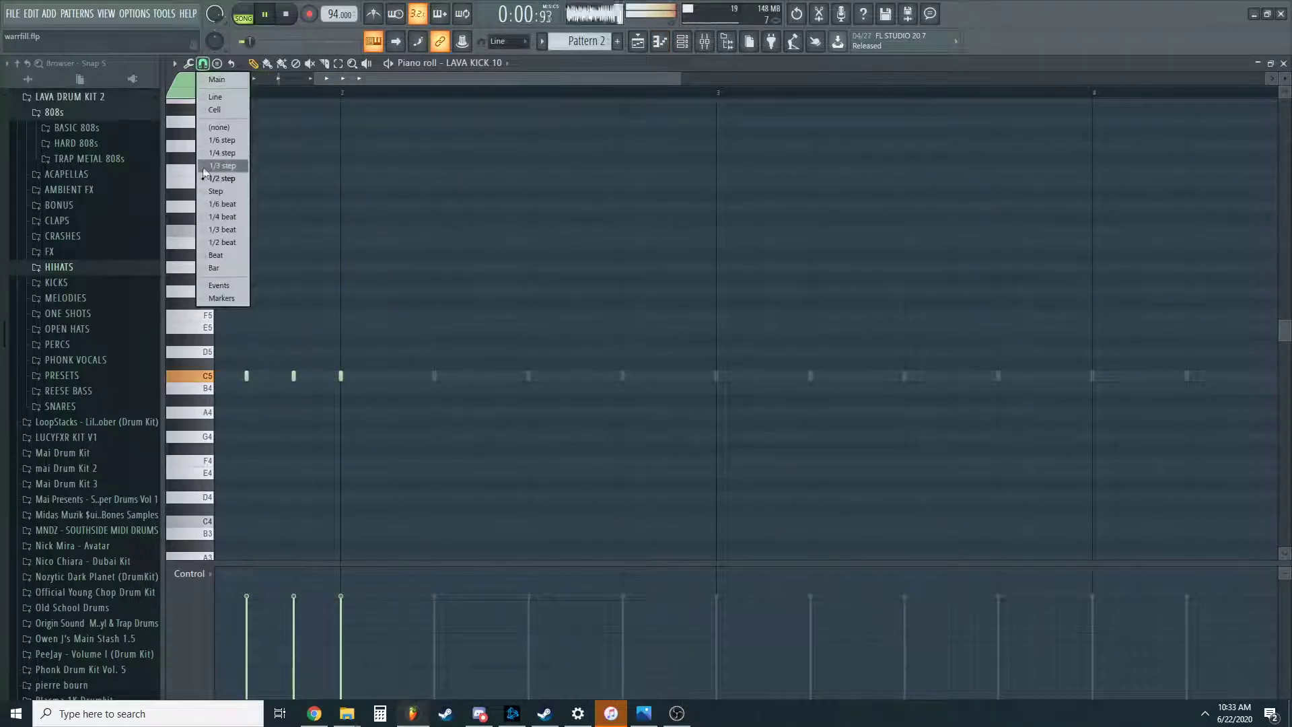
left_click(222, 165)
left_click(351, 375)
key("space")
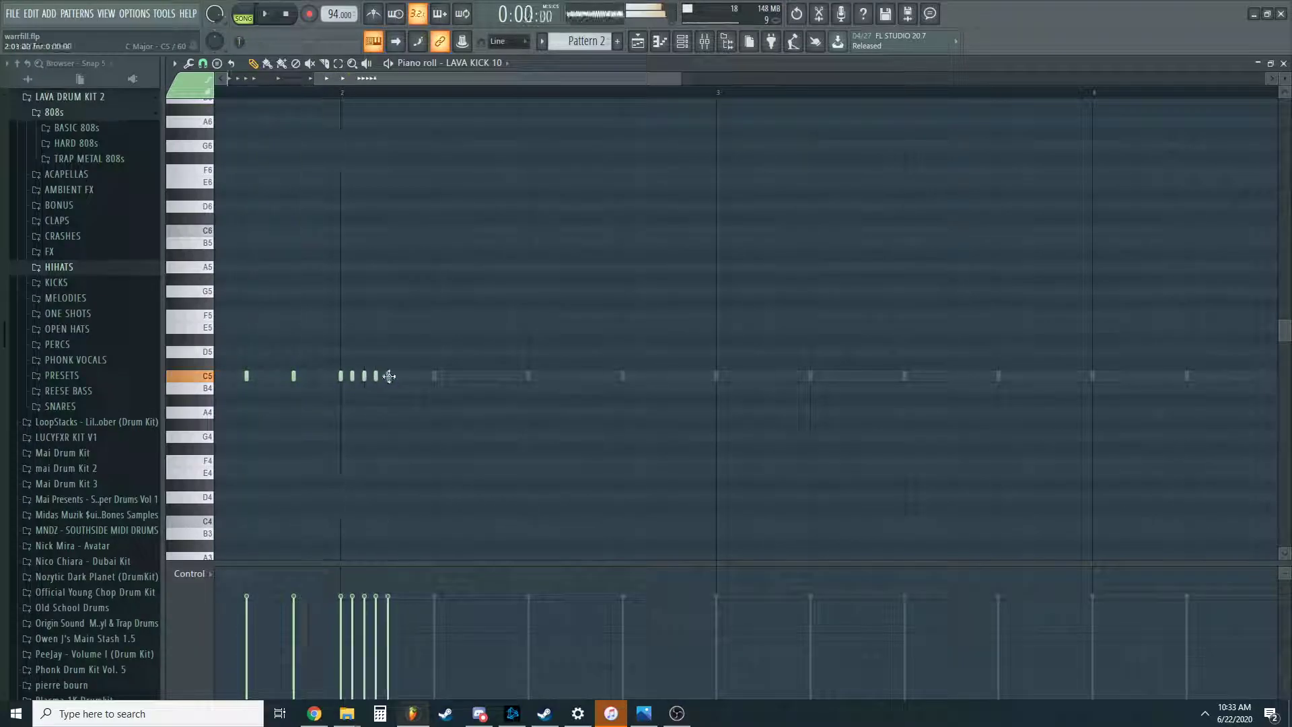
key("space")
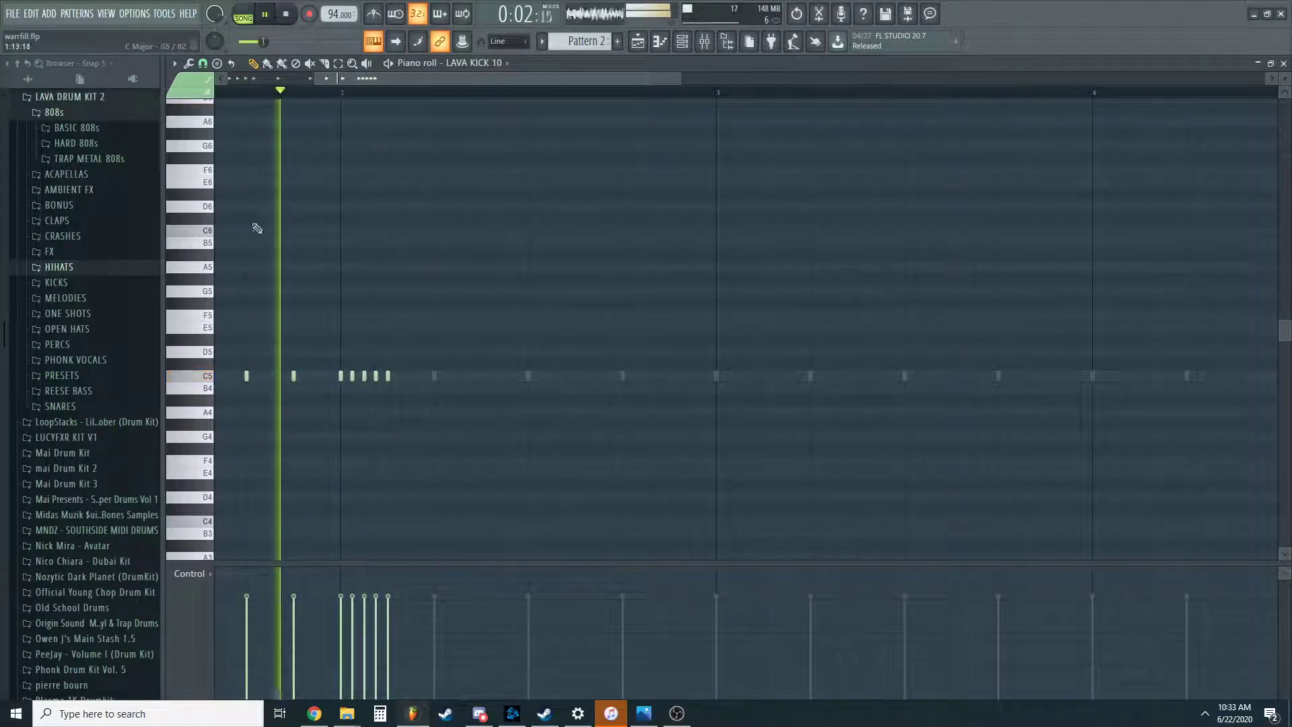
Draw C5 kick notes on steps 5, 7, 13 and 15 of bar 2 and on the first step of bar 3.
scroll(555, 391, "up", 2)
left_click(567, 377)
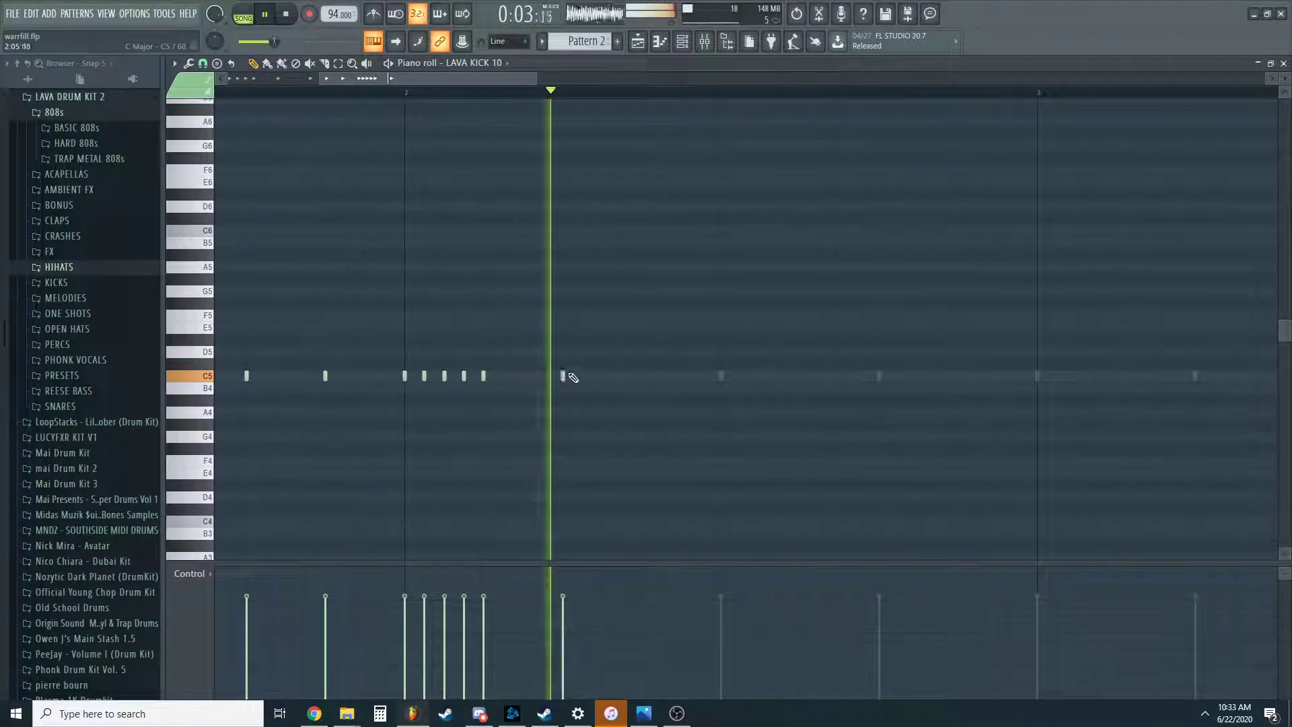
left_click(645, 376)
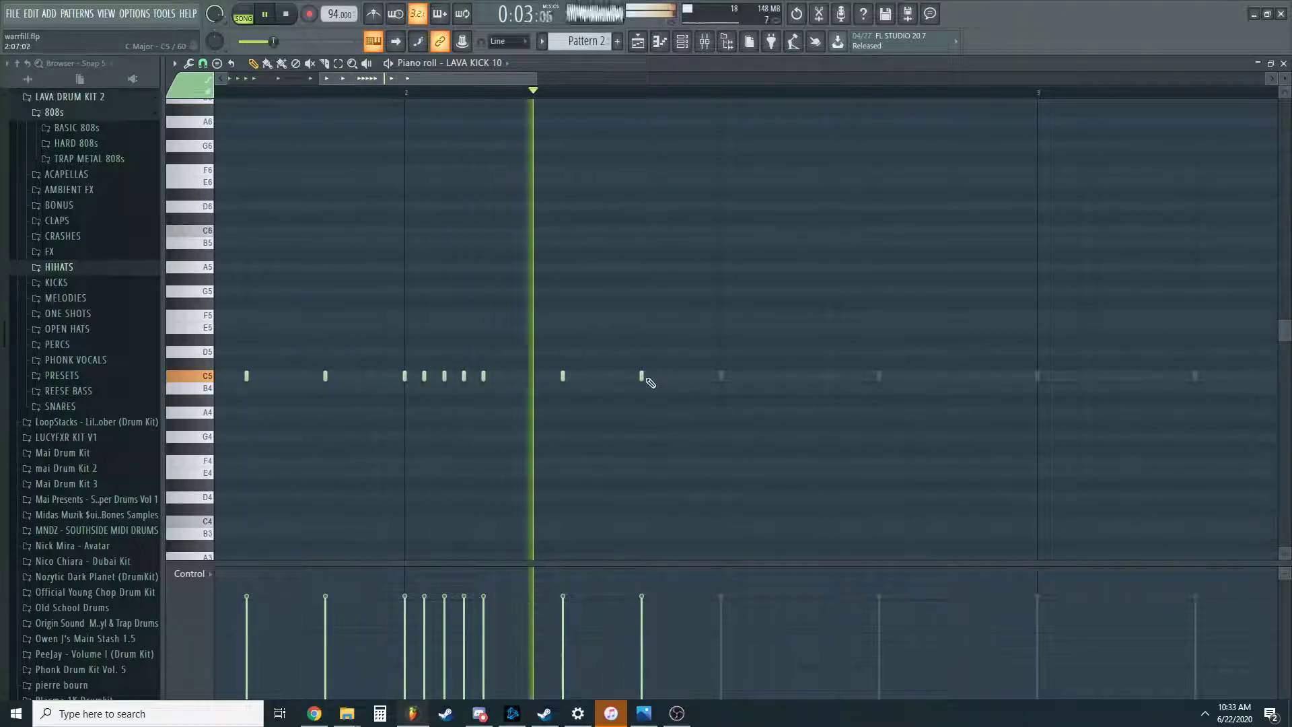
scroll(730, 345, "down", 2)
scroll(821, 369, "down", 2)
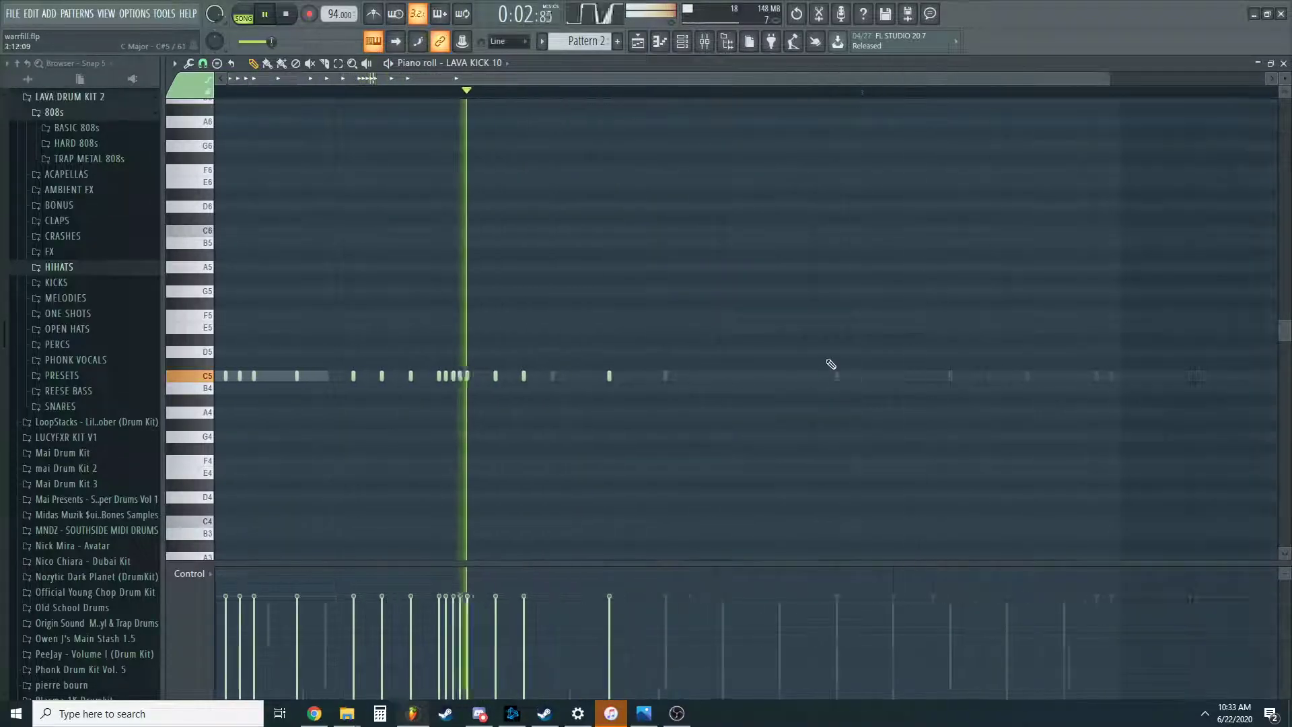
scroll(512, 336, "up", 3)
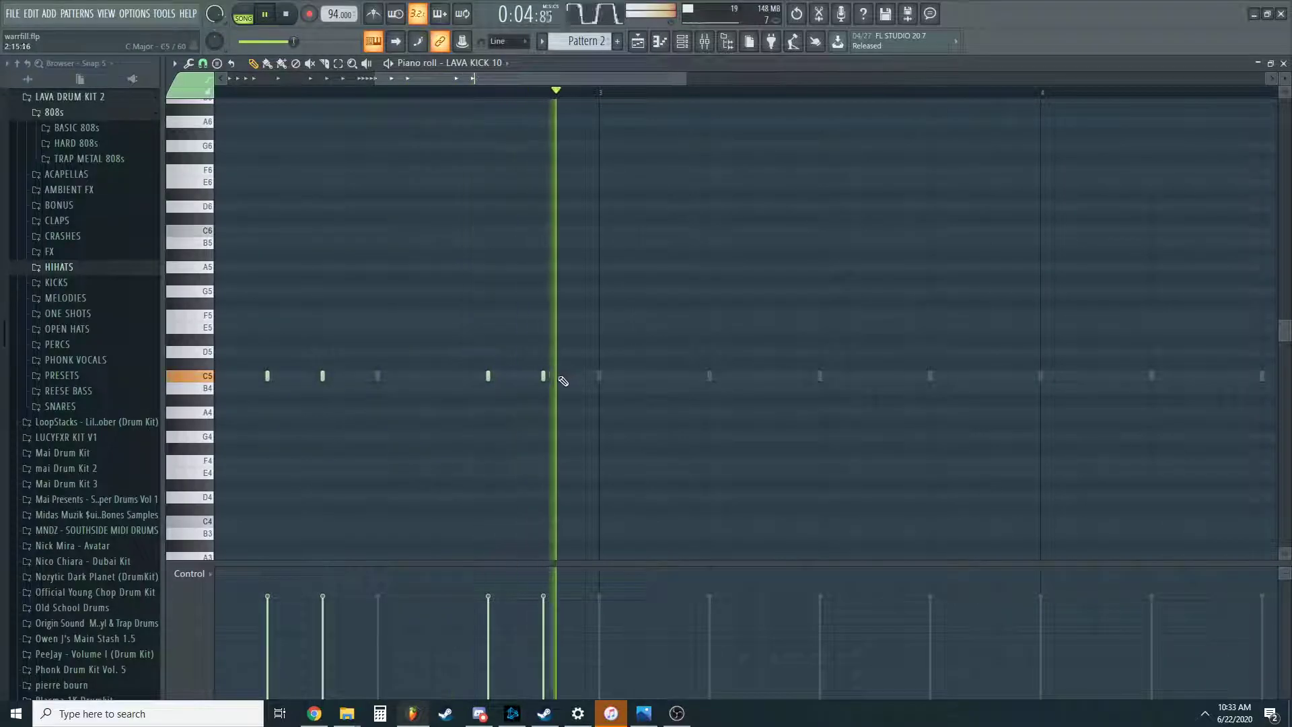
scroll(646, 201, "down", 3)
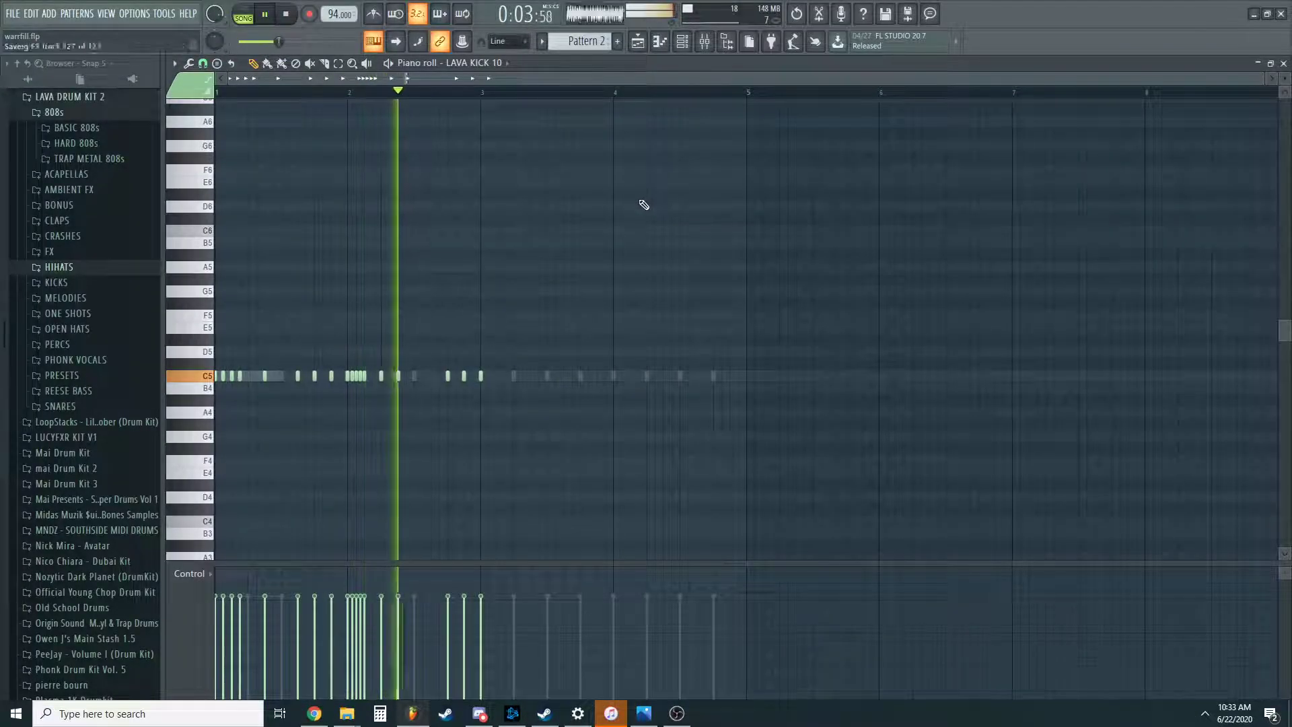
Draw C5 kick notes on steps 3, 5 and 7 of bar 3 while auditioning the pattern.
scroll(498, 377, "up", 3)
left_click(452, 376)
left_click(524, 378)
key("space")
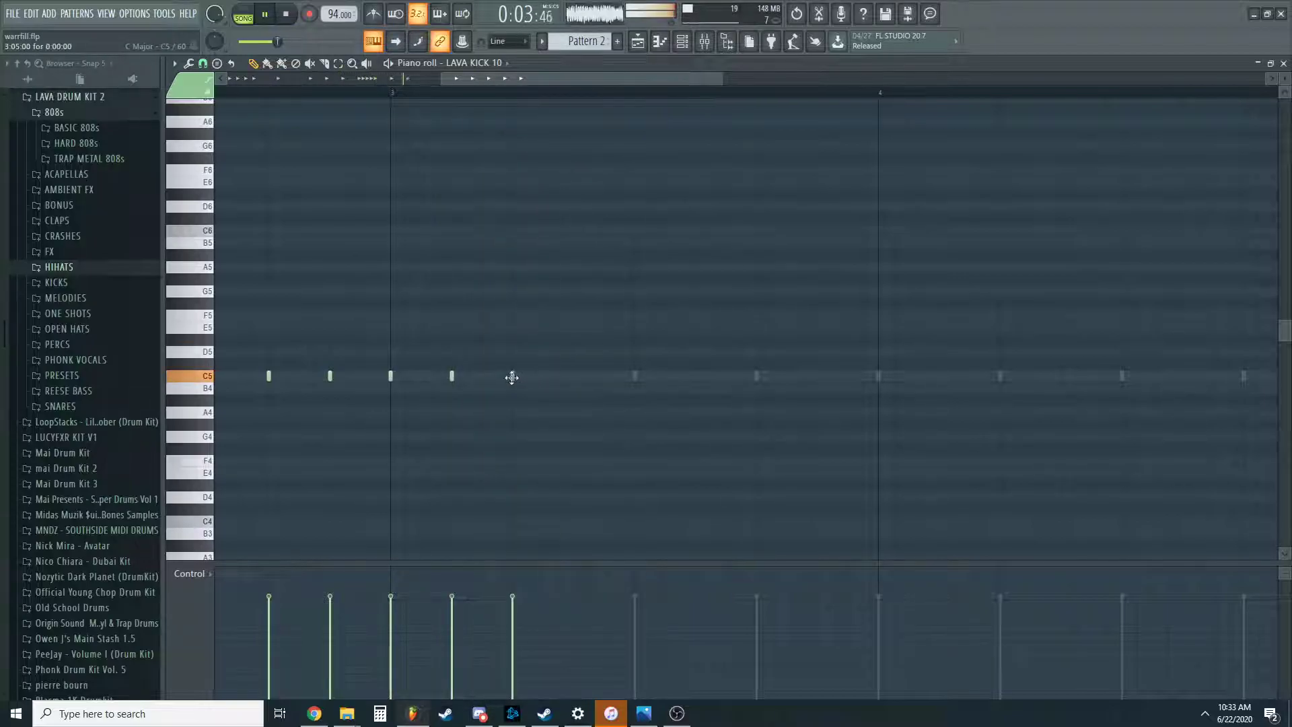
scroll(512, 378, "down", 3)
scroll(592, 373, "up", 4)
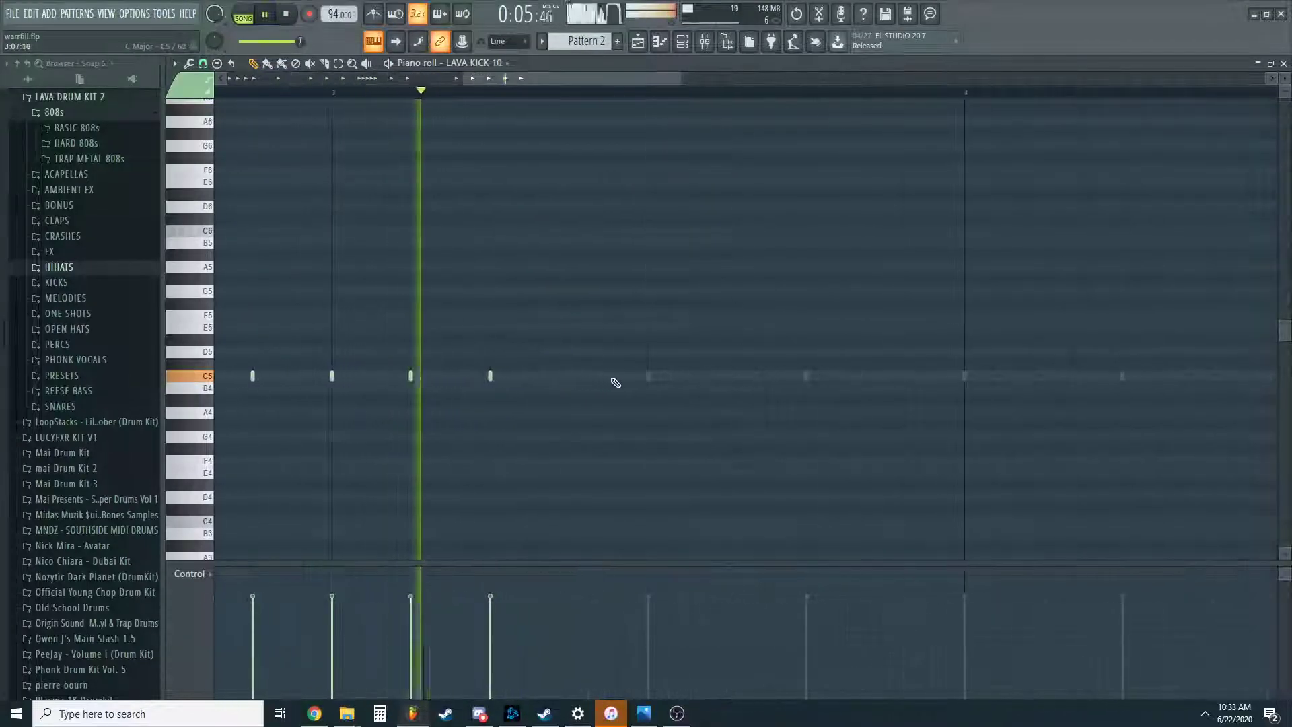
left_click(586, 378)
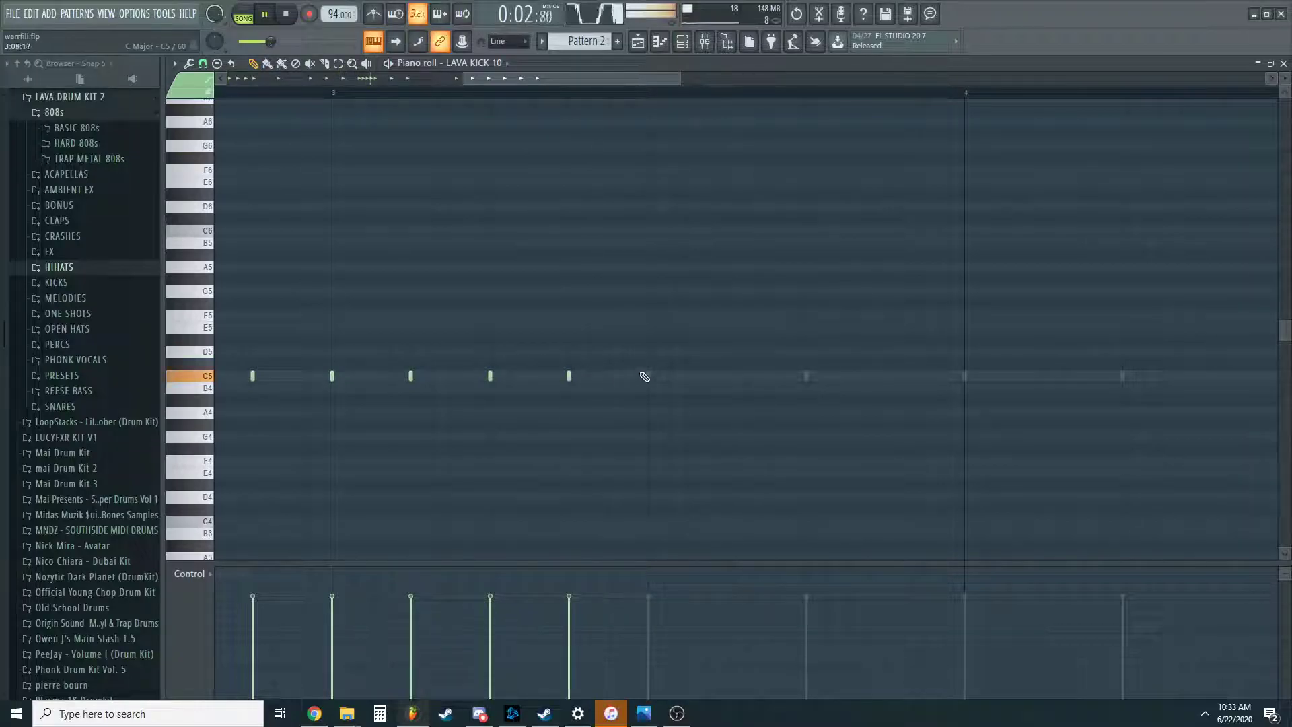
Draw C5 kick notes on steps 13 and 15 of bar 3 and on the first step of bar 4.
scroll(634, 379, "down", 2)
left_click(719, 375)
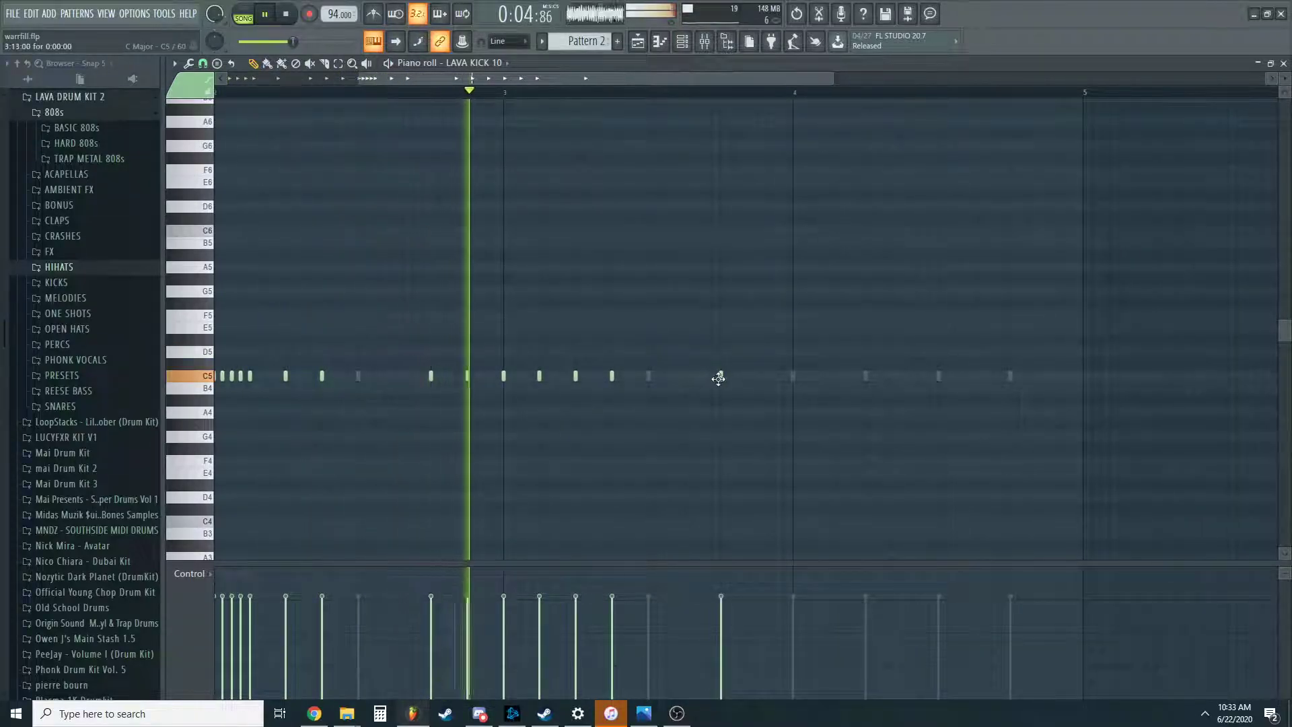
left_click(756, 376)
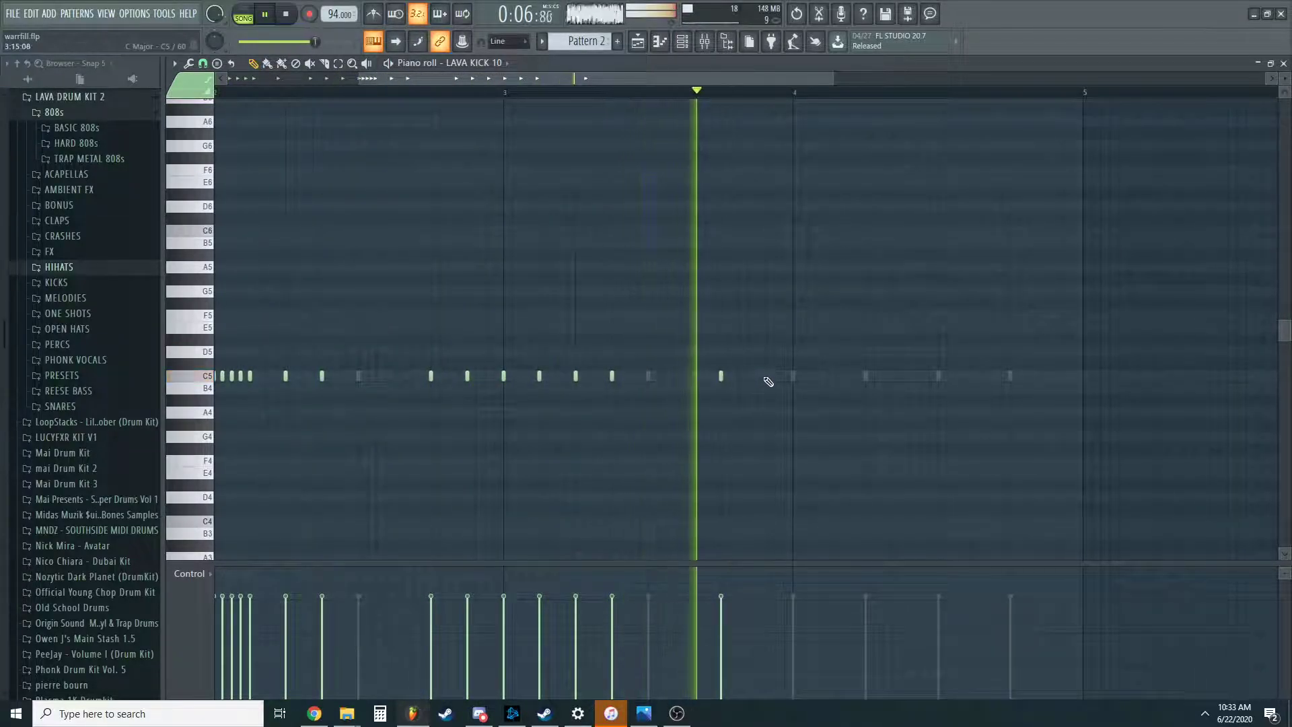
left_click(802, 376)
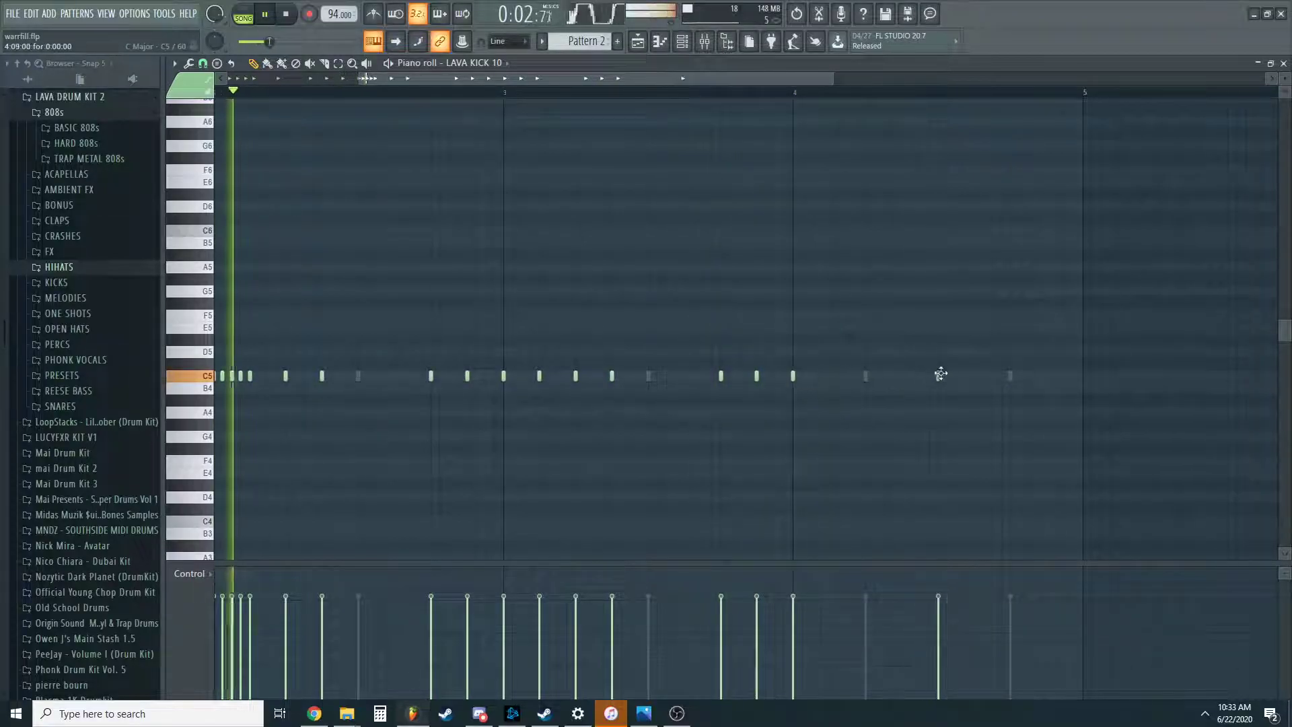
Draw C5 kick notes on steps 5 to 8 of bar 4 with an extra half-step hit, plus one on step 13.
left_click(721, 90)
scroll(881, 337, "up", 2)
left_click(856, 379)
right_click(969, 377)
left_click(909, 378)
left_click(876, 375)
left_click(892, 376)
left_click(938, 376)
scroll(1078, 369, "down", 3)
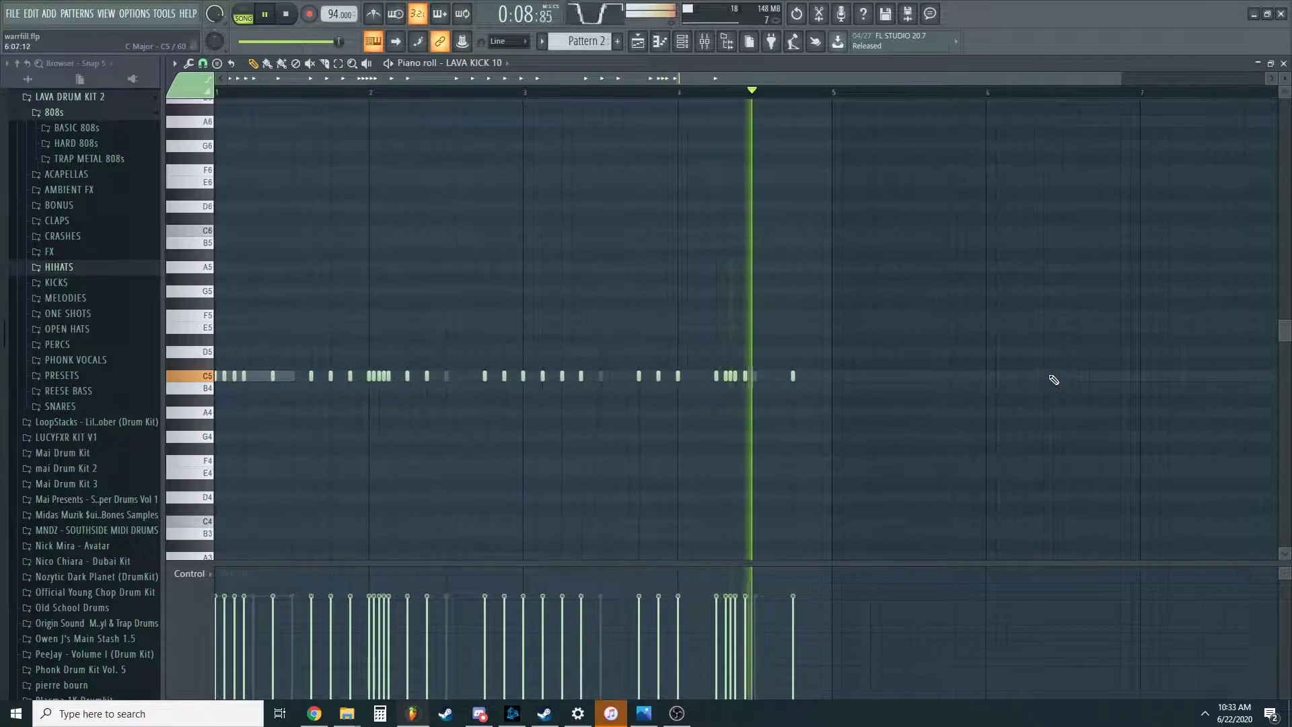
Open LAVA TRAP METAL 808 07 in the piano roll and continue its C5 notes along the kick hits of bar 1.
key("F6")
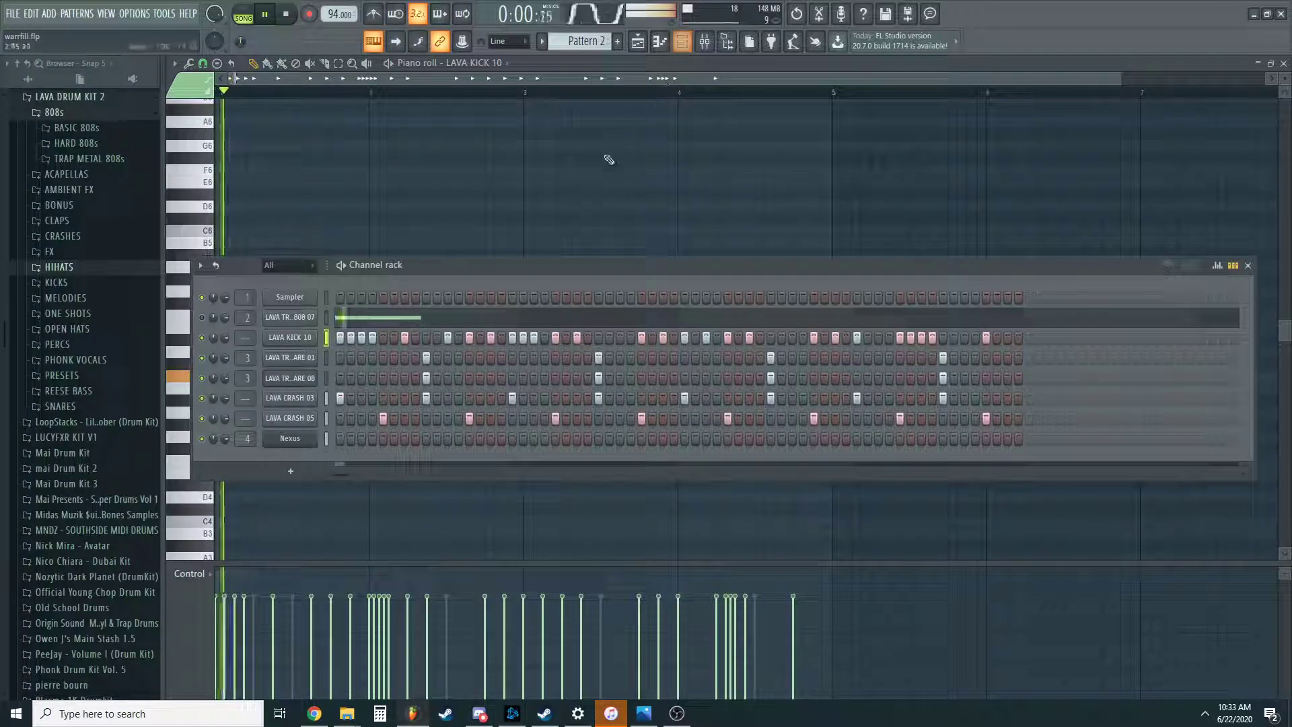
right_click(290, 316)
left_click(311, 324)
key("space")
left_click_drag(291, 381, 300, 382)
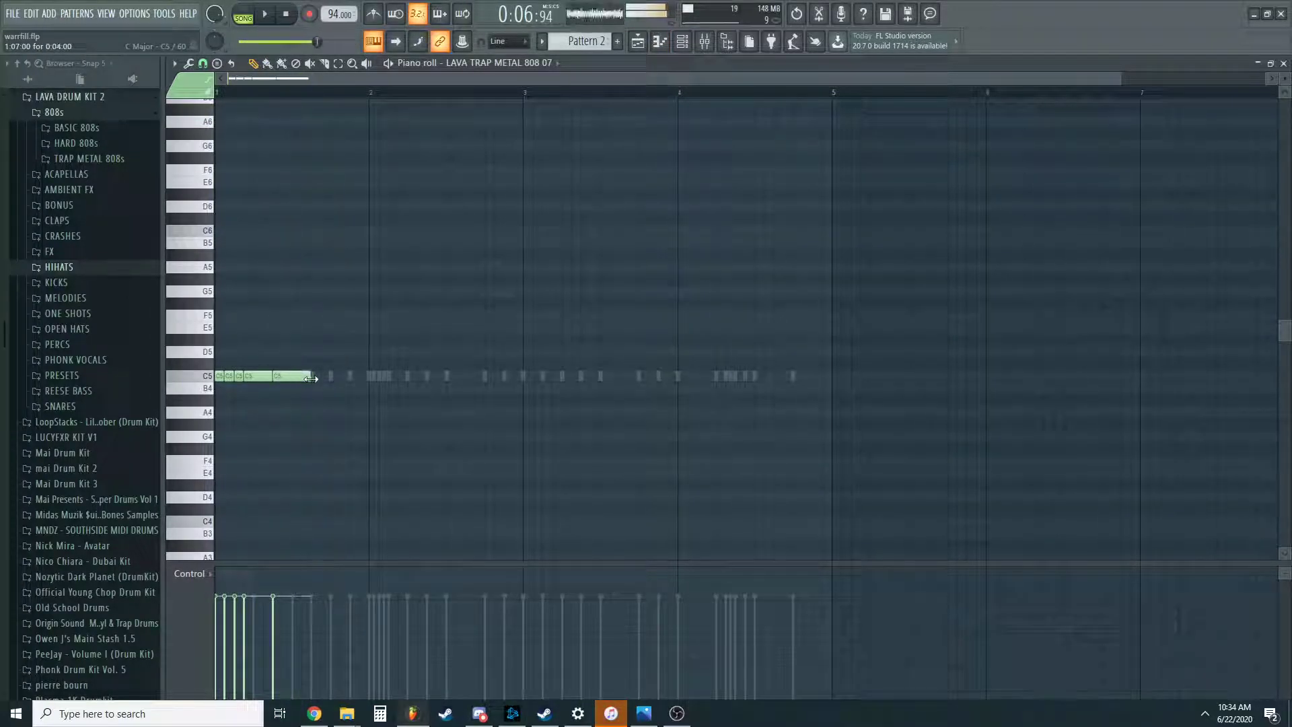
Unmute the LAVA TRAP METAL 808 07 channel and audition the pattern.
key("F6")
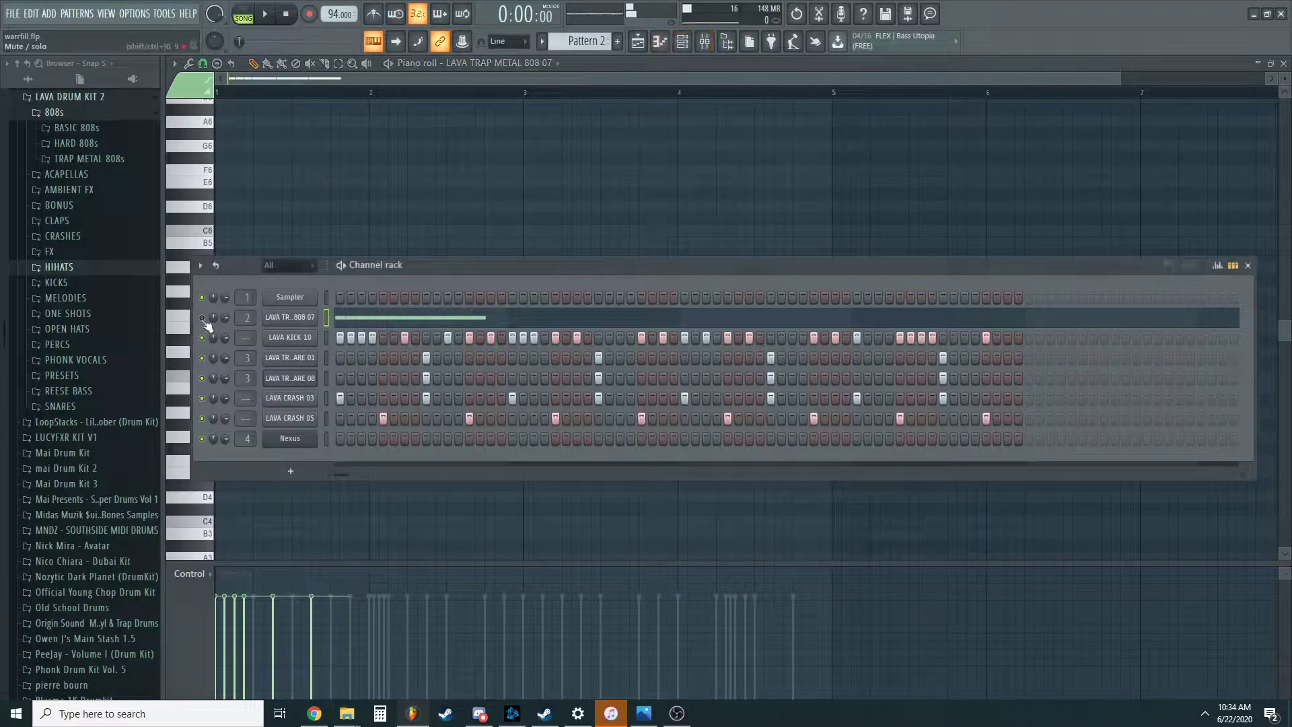
key("F6")
key("space")
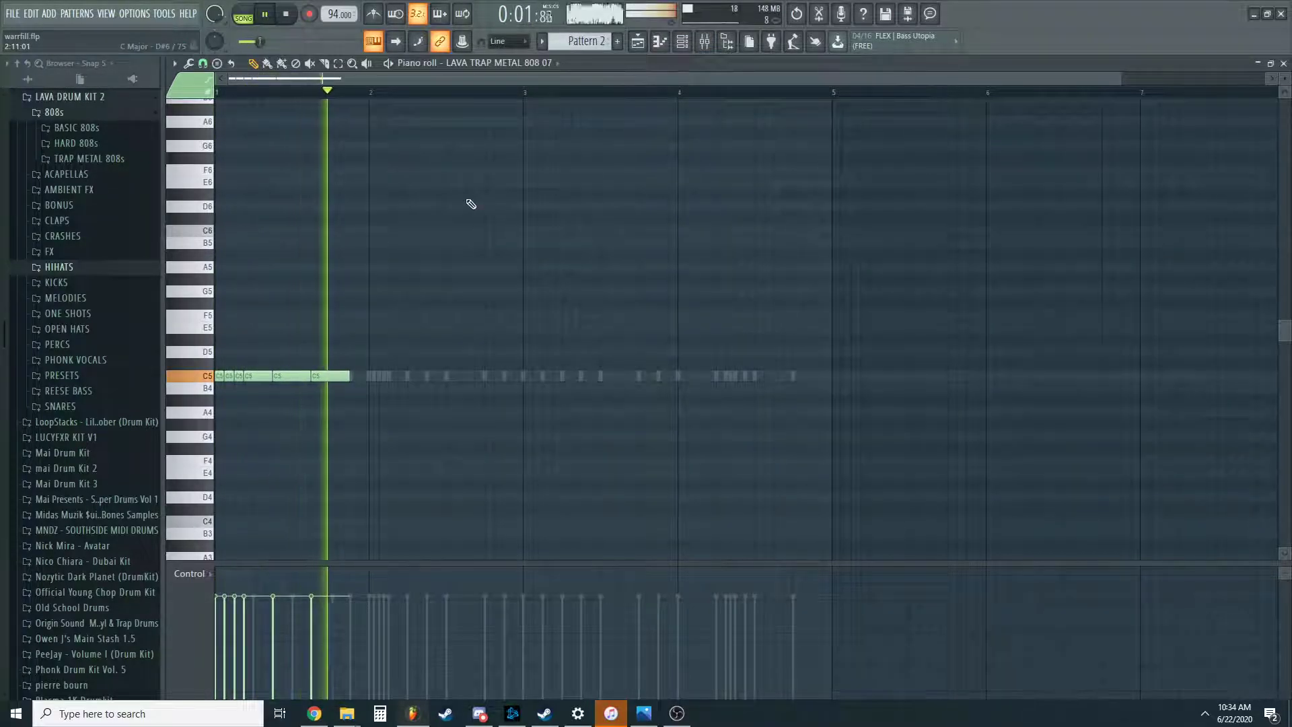
Copy the LAVA KICK 10 step pattern and paste it onto the LAVA TRAP METAL 808 07 channel.
left_click(681, 41)
key("space")
right_click(316, 331)
left_click(503, 350)
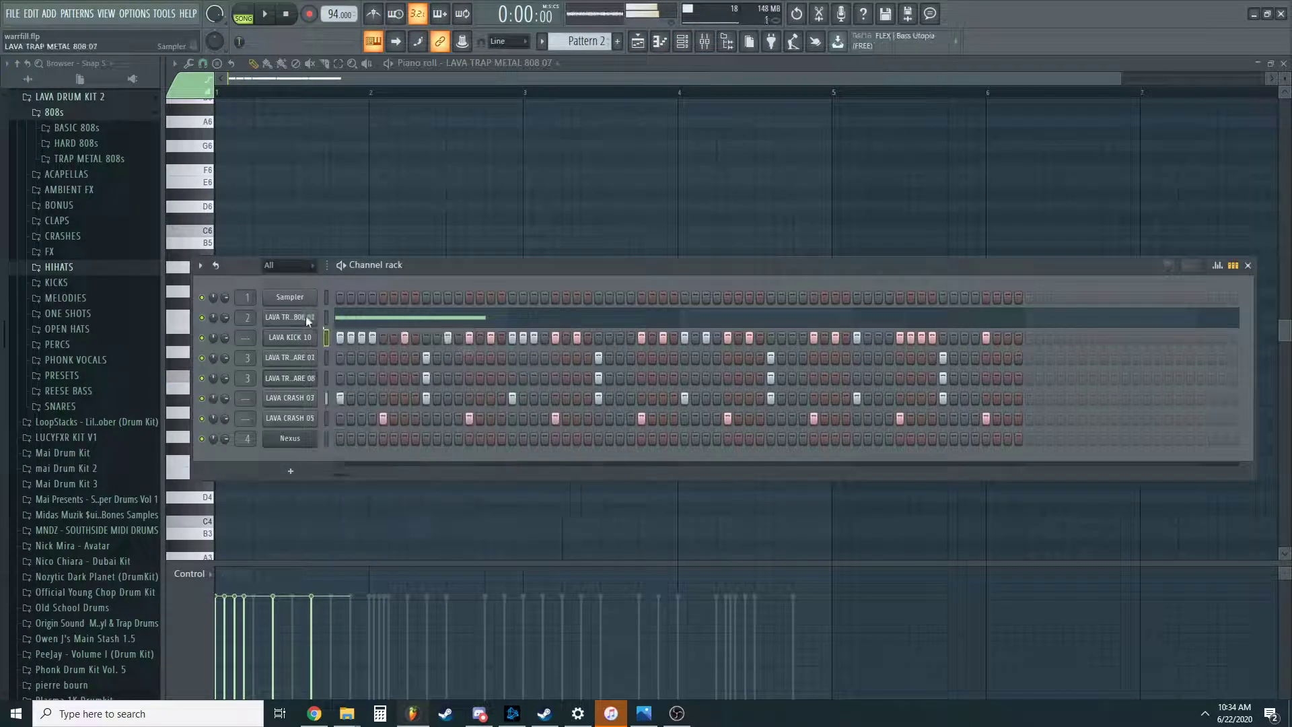
right_click(307, 317)
left_click(482, 345)
right_click(307, 318)
key("F9")
left_click(677, 713)
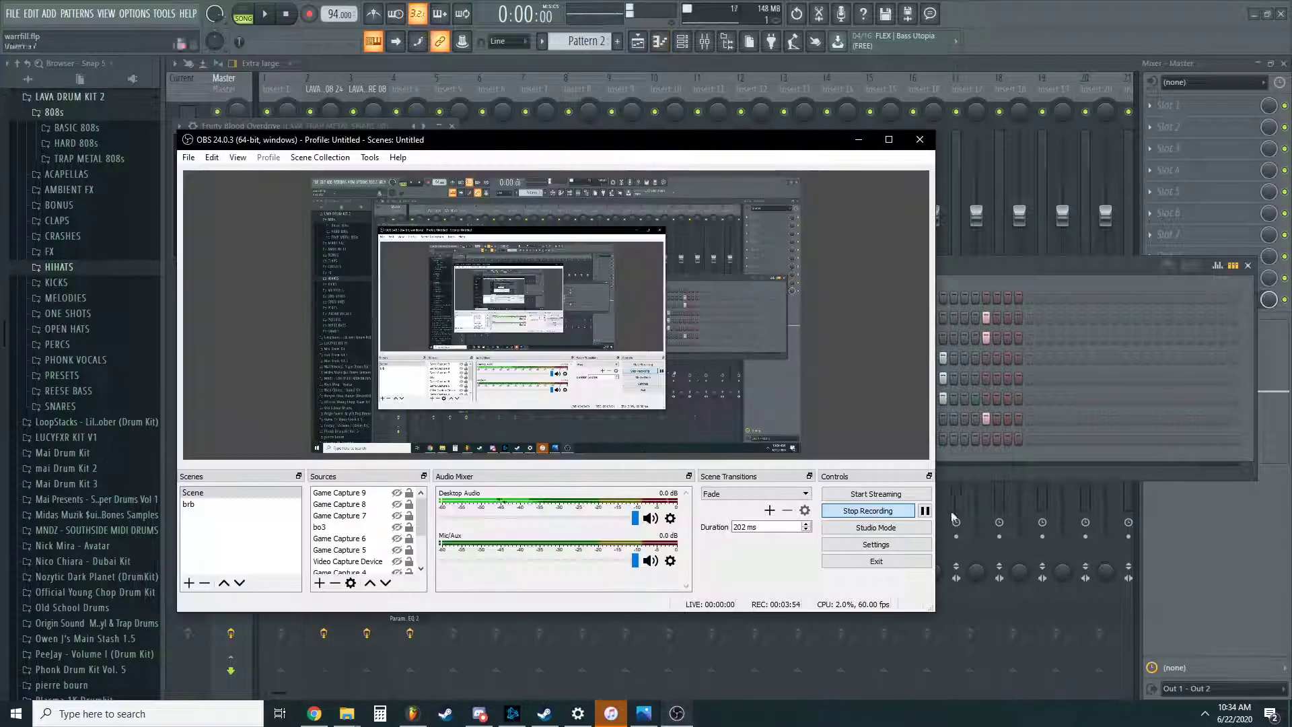
left_click(939, 334)
Stretch the C5 notes of LAVA TRAP METAL 808 07 with quick legato to the end of bar 4, using a temporary note at bar 5.
key("space")
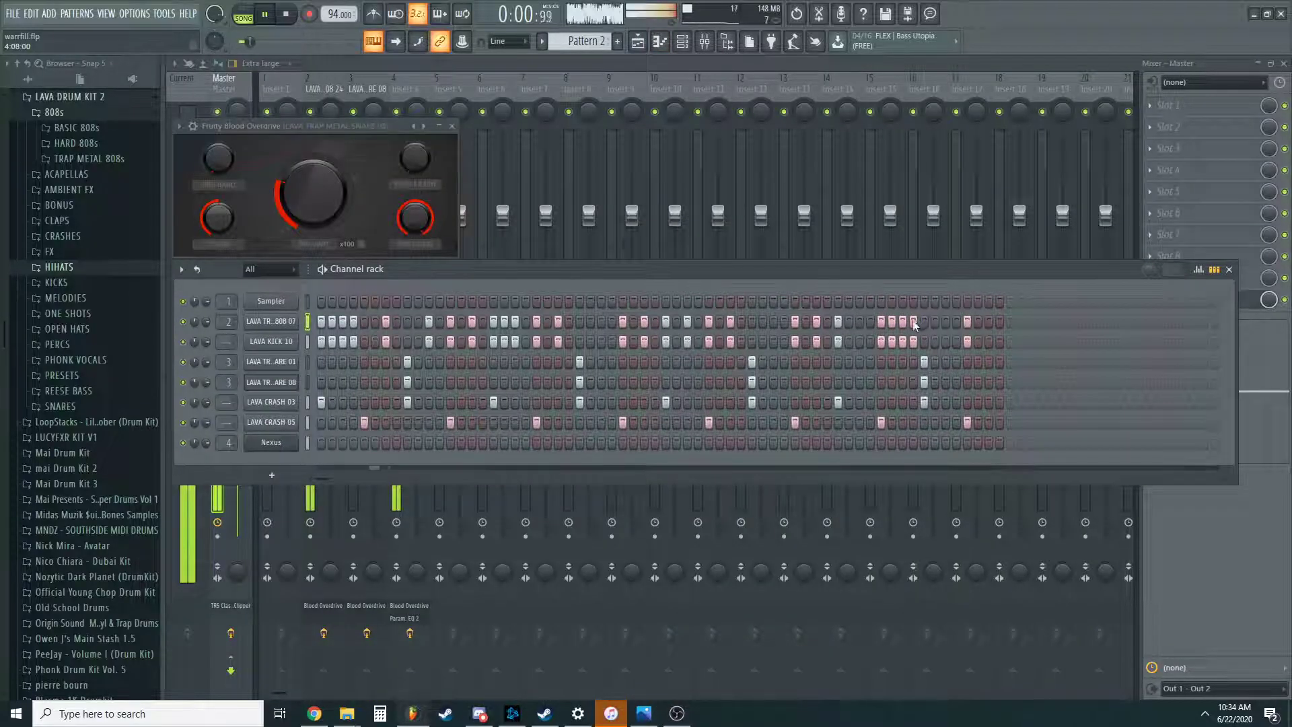
right_click(298, 319)
left_click(313, 325)
left_click(835, 377)
key("ctrl+l")
right_click(853, 378)
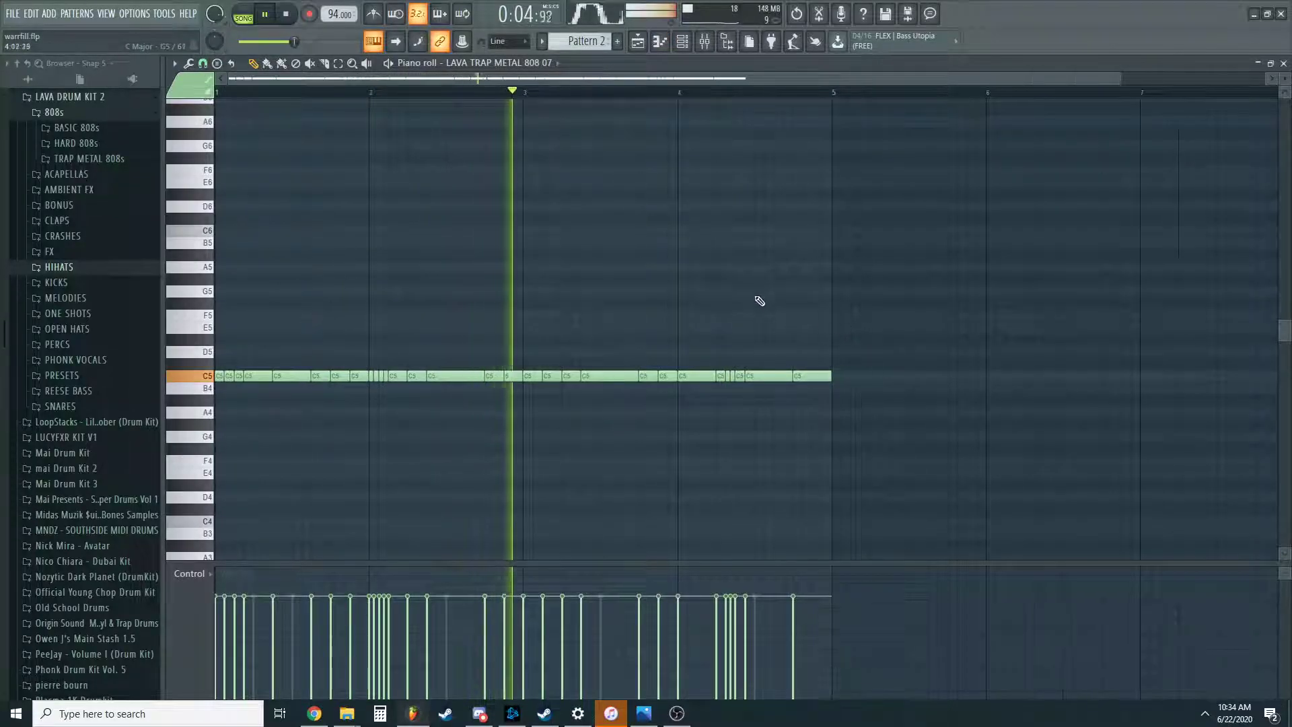
Check the Fruity Blood Overdrive settings on the 808's mixer track while the pattern plays.
left_click(683, 44)
left_click(703, 45)
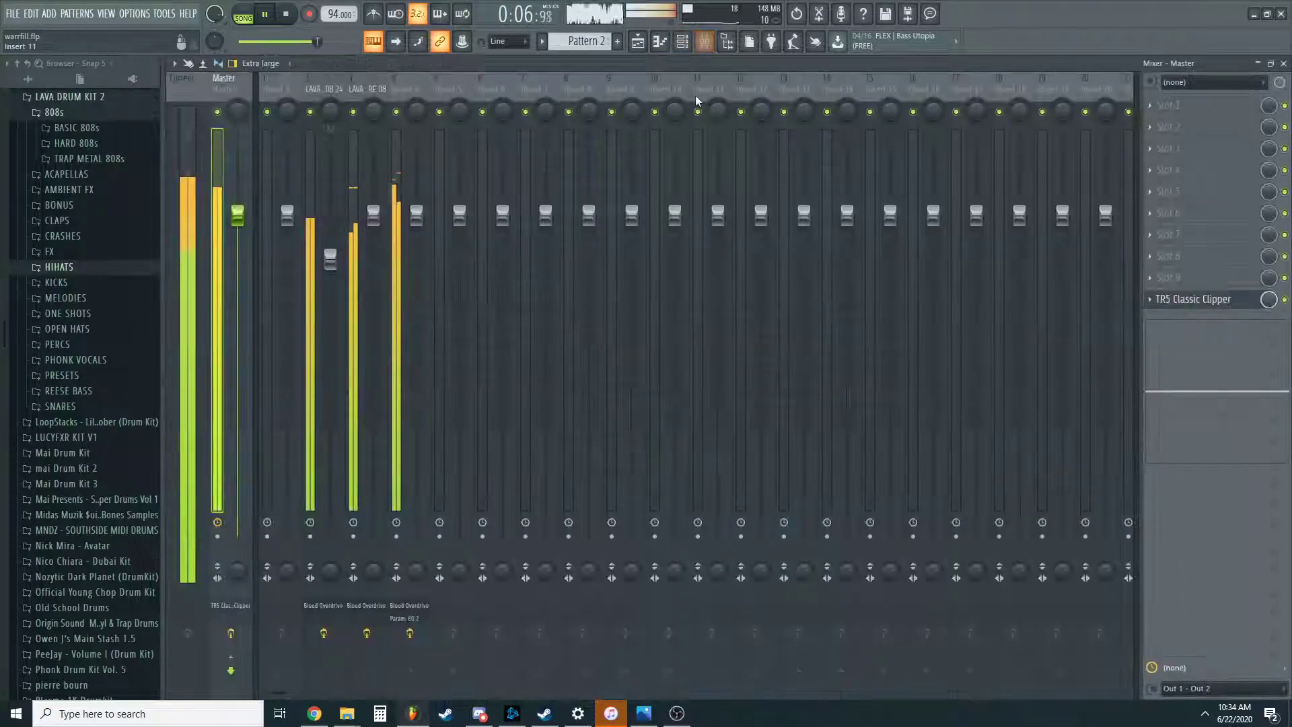
left_click(299, 224)
left_click(1191, 106)
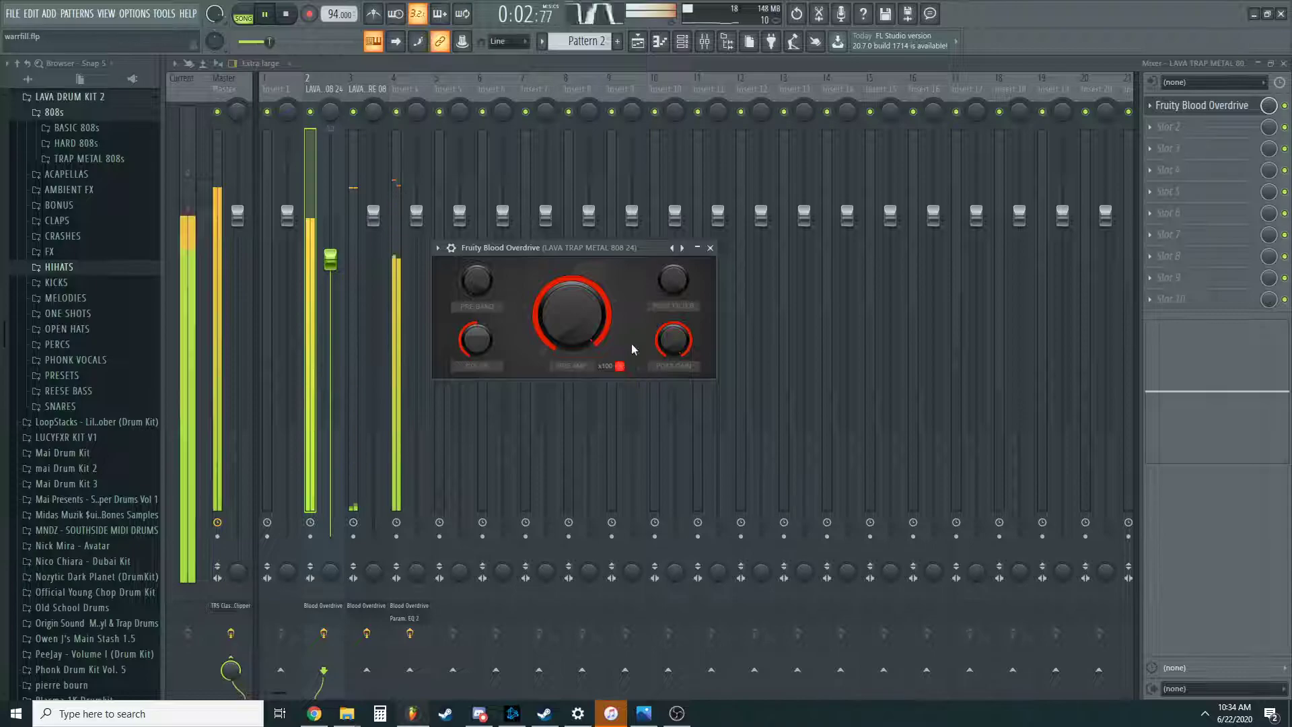
left_click(710, 248)
Route LAVA KICK 10 to mixer track 6 and turn up that track's stereo separation knob.
left_click(683, 43)
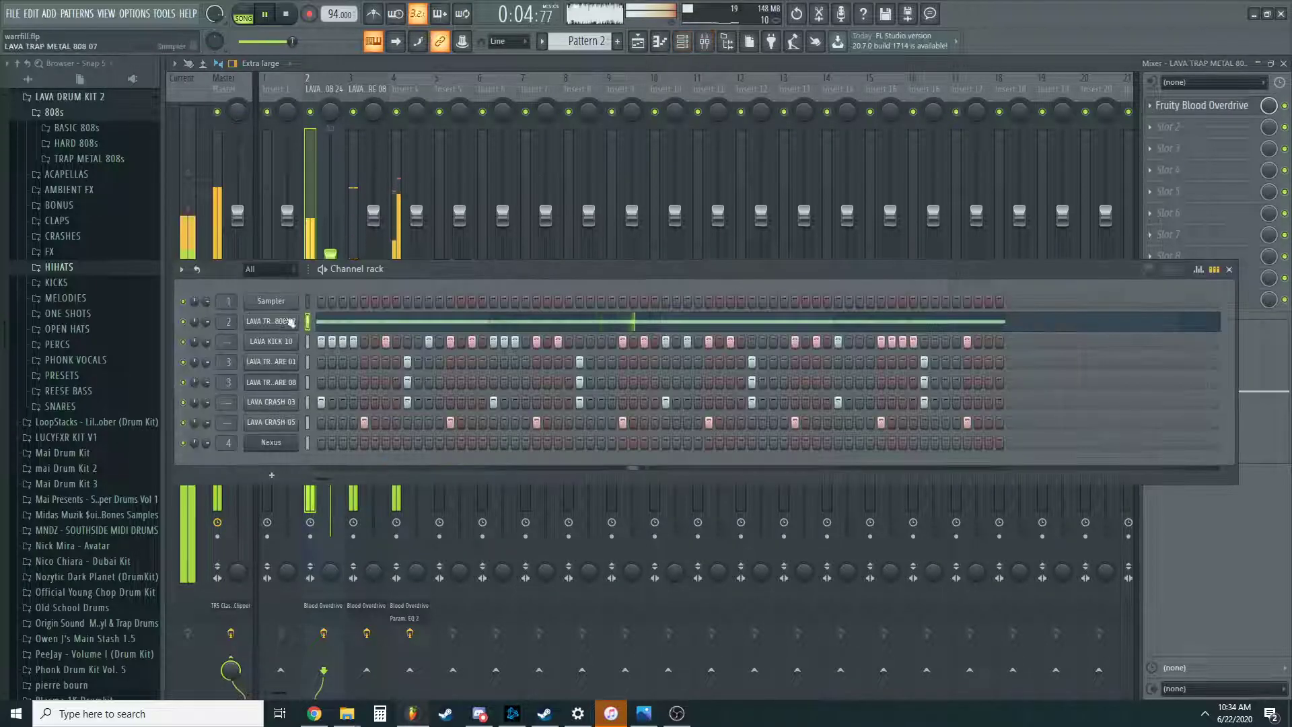
left_click_drag(227, 343, 227, 323)
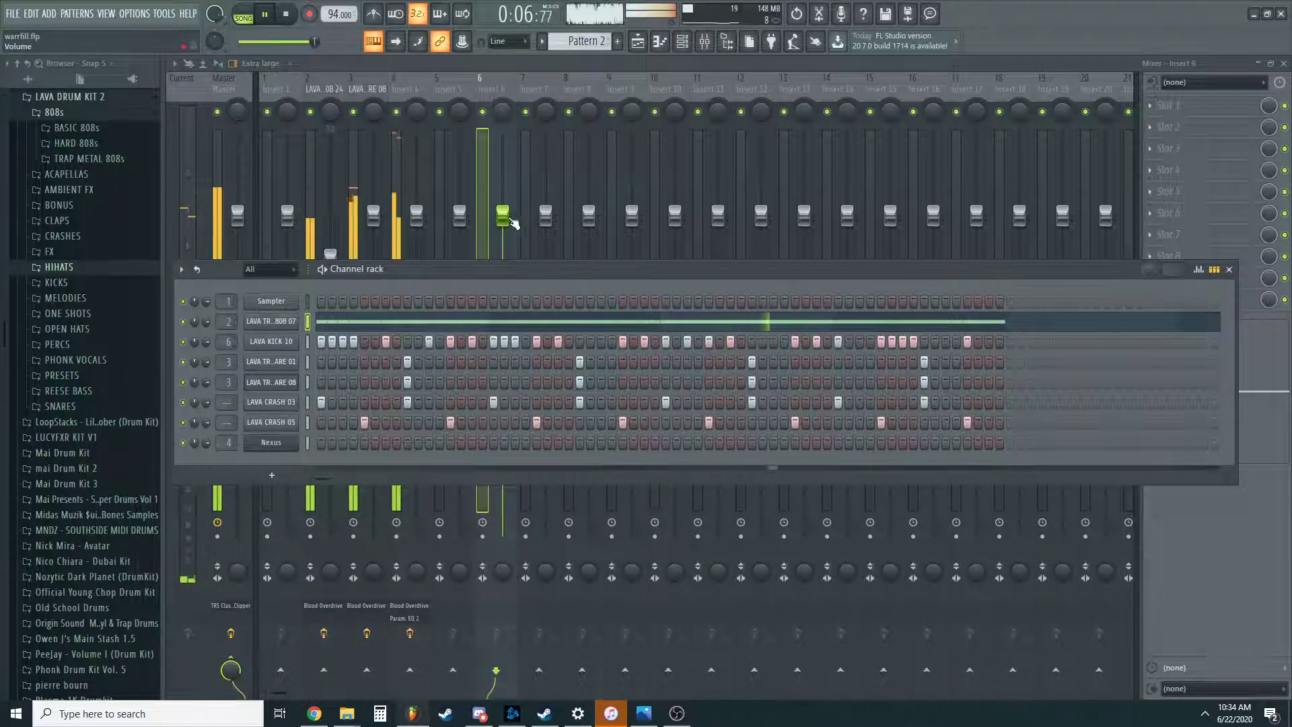
left_click(503, 111)
left_click_drag(503, 574, 507, 571)
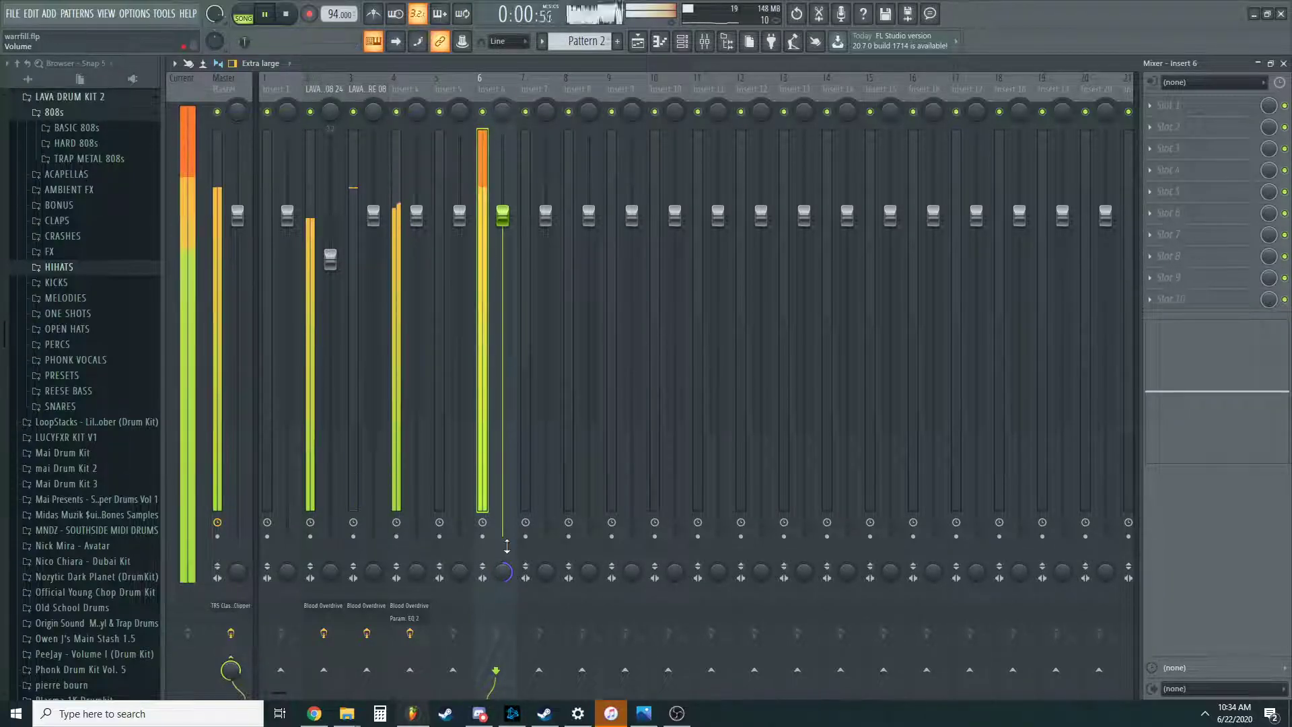
Examine the sample settings and waveform of LAVA KICK 10.
left_click(685, 44)
left_click(270, 341)
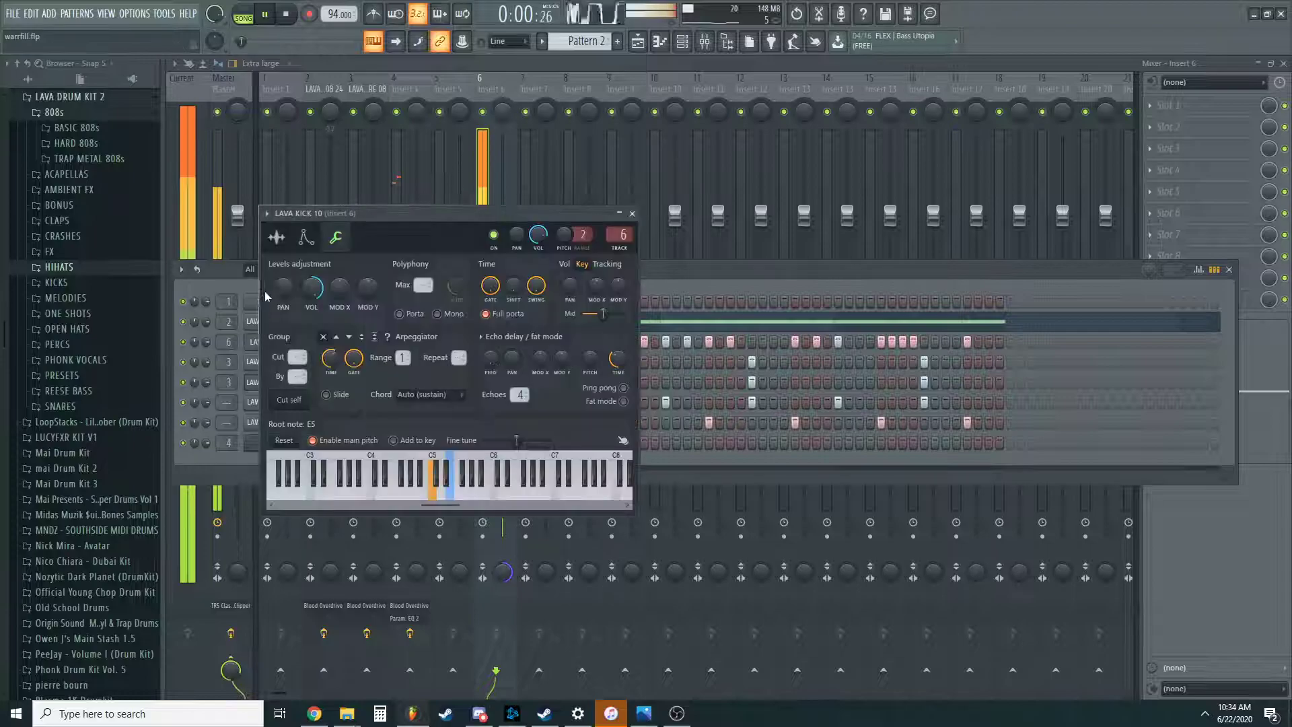
left_click(276, 237)
key("space")
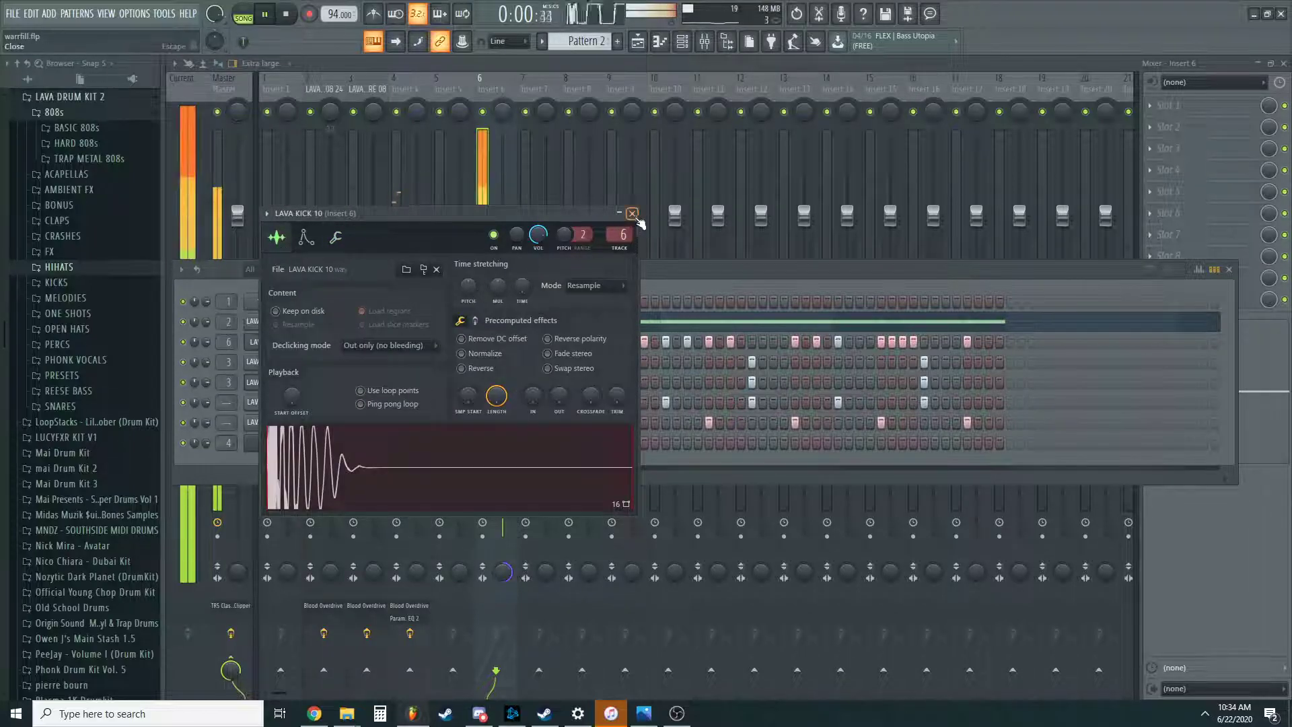
left_click(632, 213)
Raise the velocity of all LAVA KICK 10 notes to maximum in the piano roll.
key("F7")
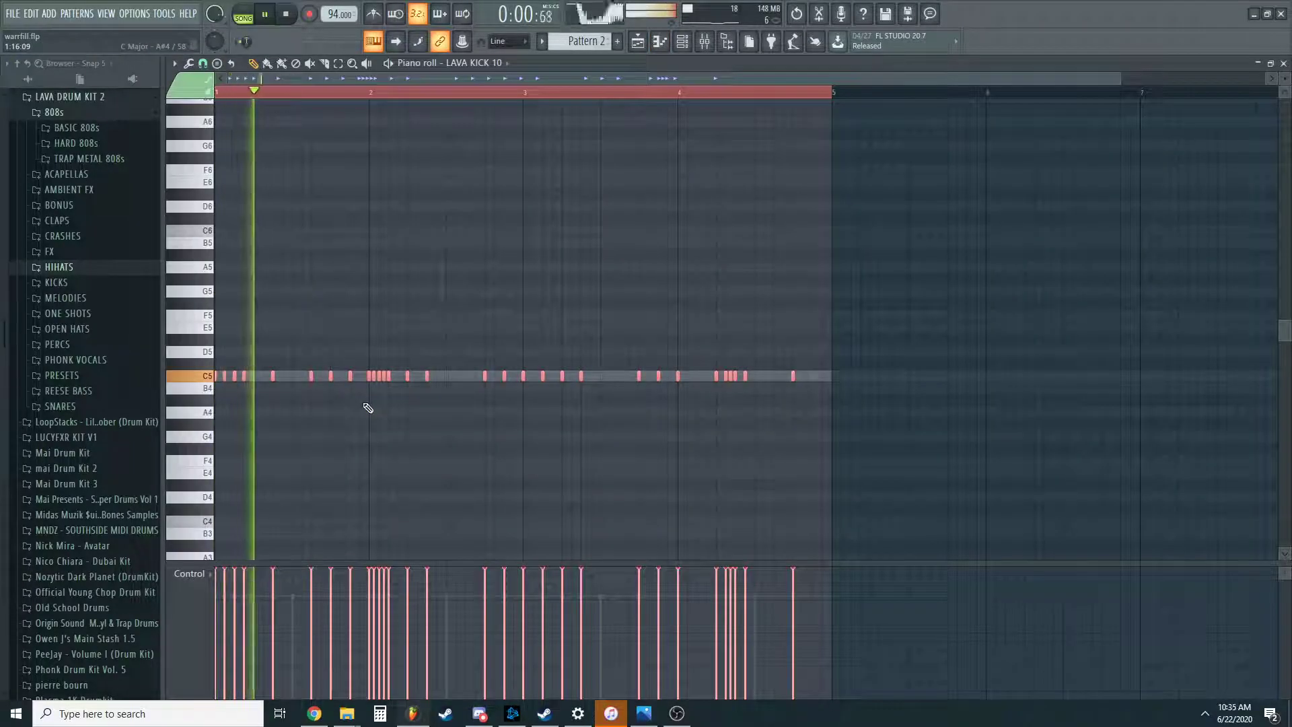
key("ctrl+d")
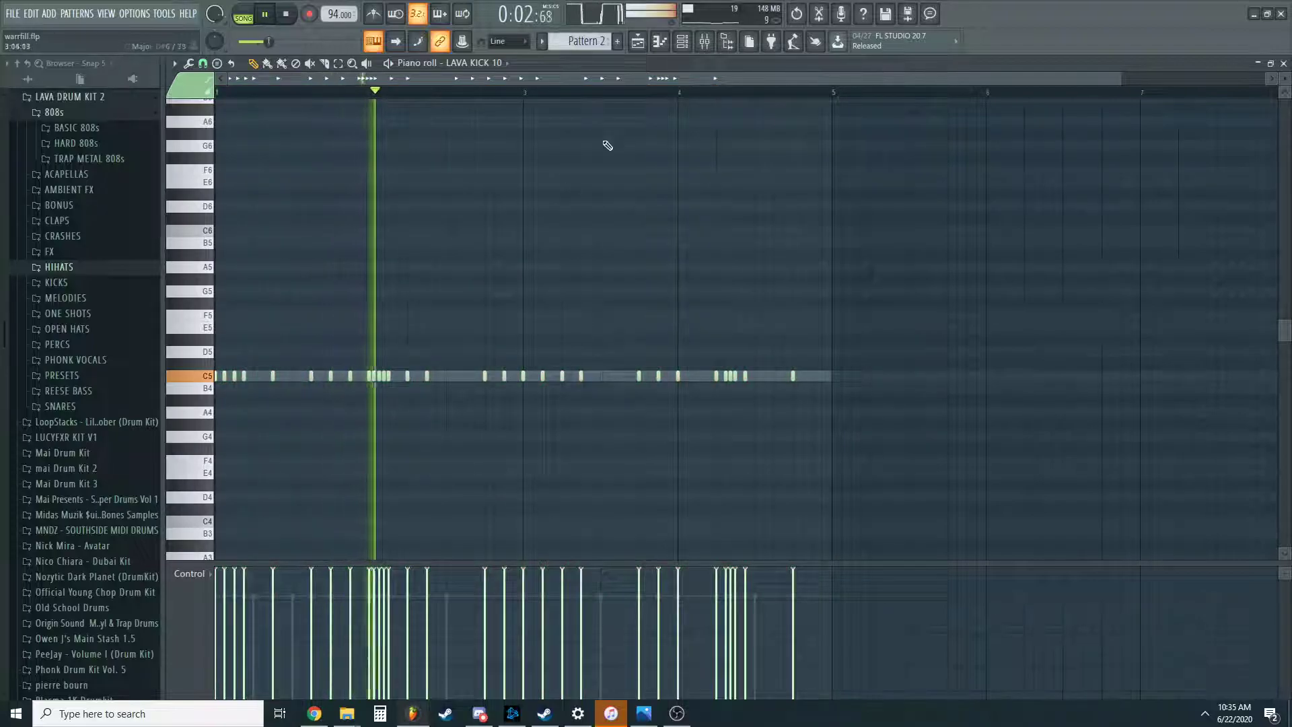
Replace the kick sample with LAVA KICK 07 from the KICKS folder and audition the pattern.
left_click(124, 283)
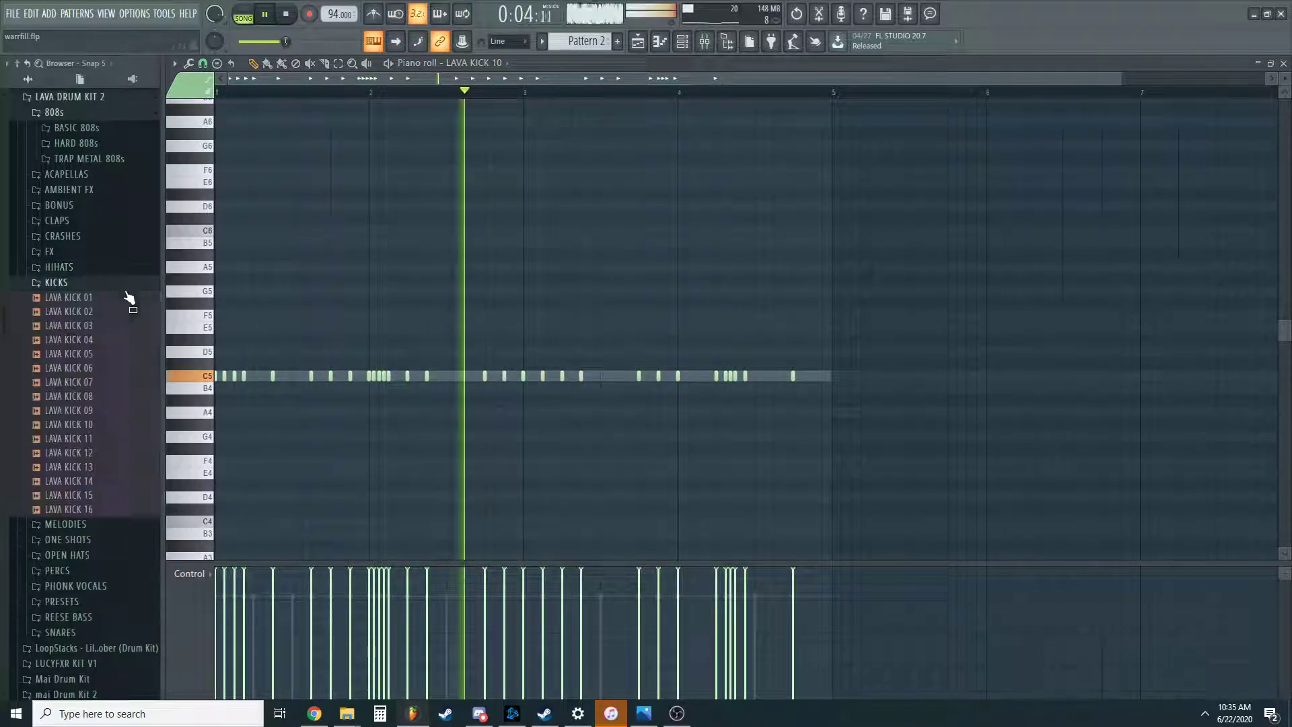
left_click(685, 50)
key("space")
left_click(81, 374)
left_click_drag(247, 359, 276, 346)
key("space")
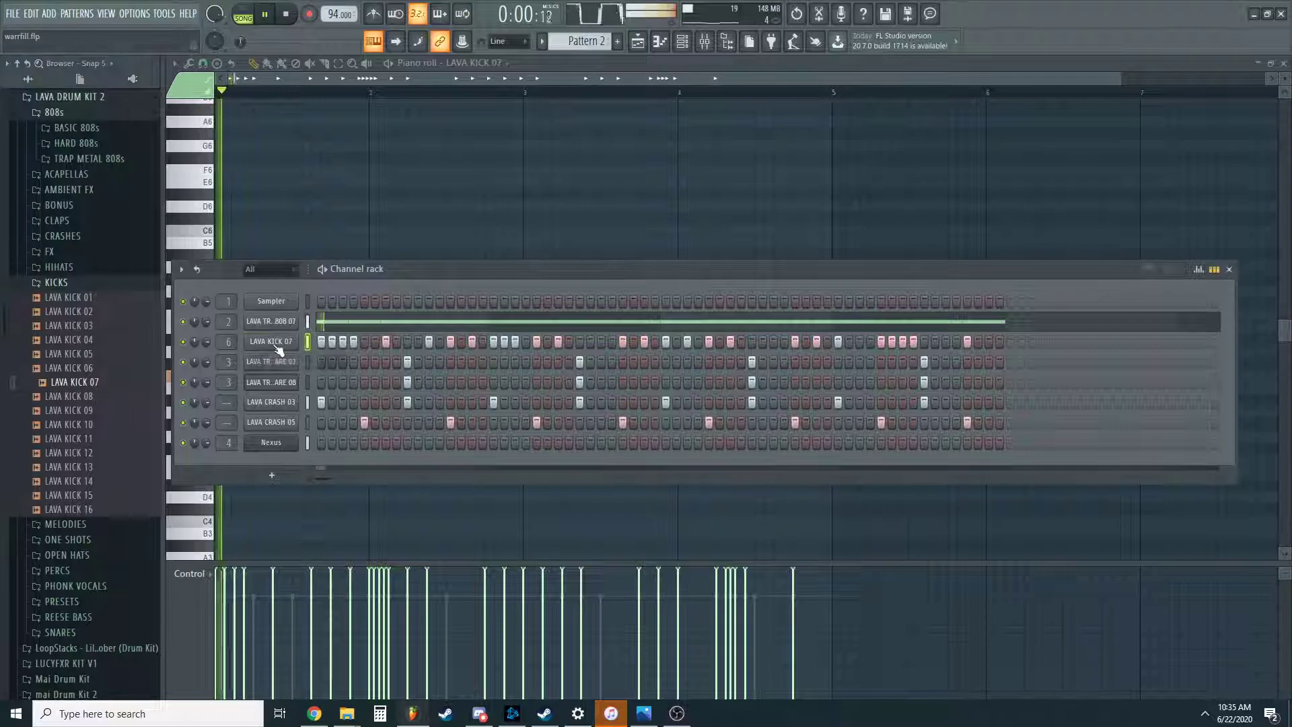
Switch the kick channel back to LAVA KICK 10 and delete the extra LAVA KICK 10 channel.
left_click(103, 428)
left_click_drag(105, 436, 277, 336)
left_click_drag(93, 424, 275, 361)
key("space")
right_click(280, 343)
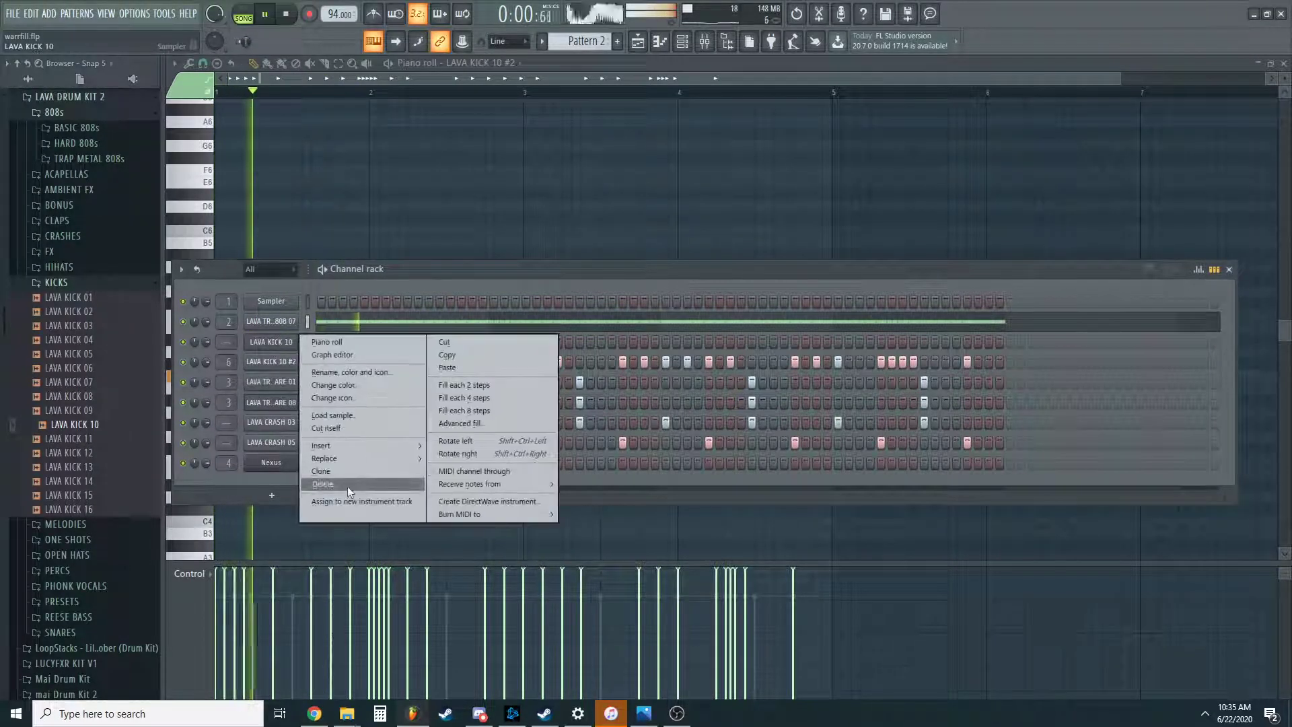
left_click(347, 486)
Replace the kick sample with LAVA KICK 13 and set its channel volume to about 139%.
key("space")
left_click_drag(101, 469, 208, 407)
left_click_drag(276, 343, 276, 343)
key("space")
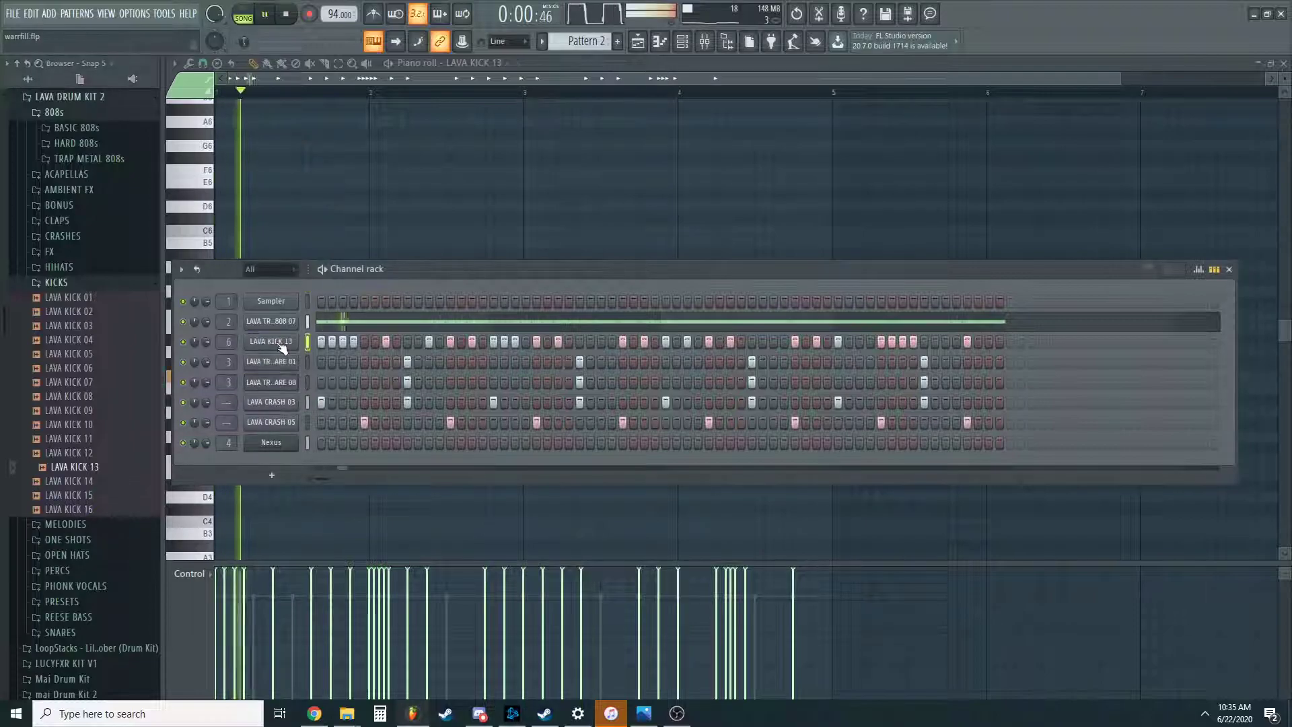
left_click(275, 343)
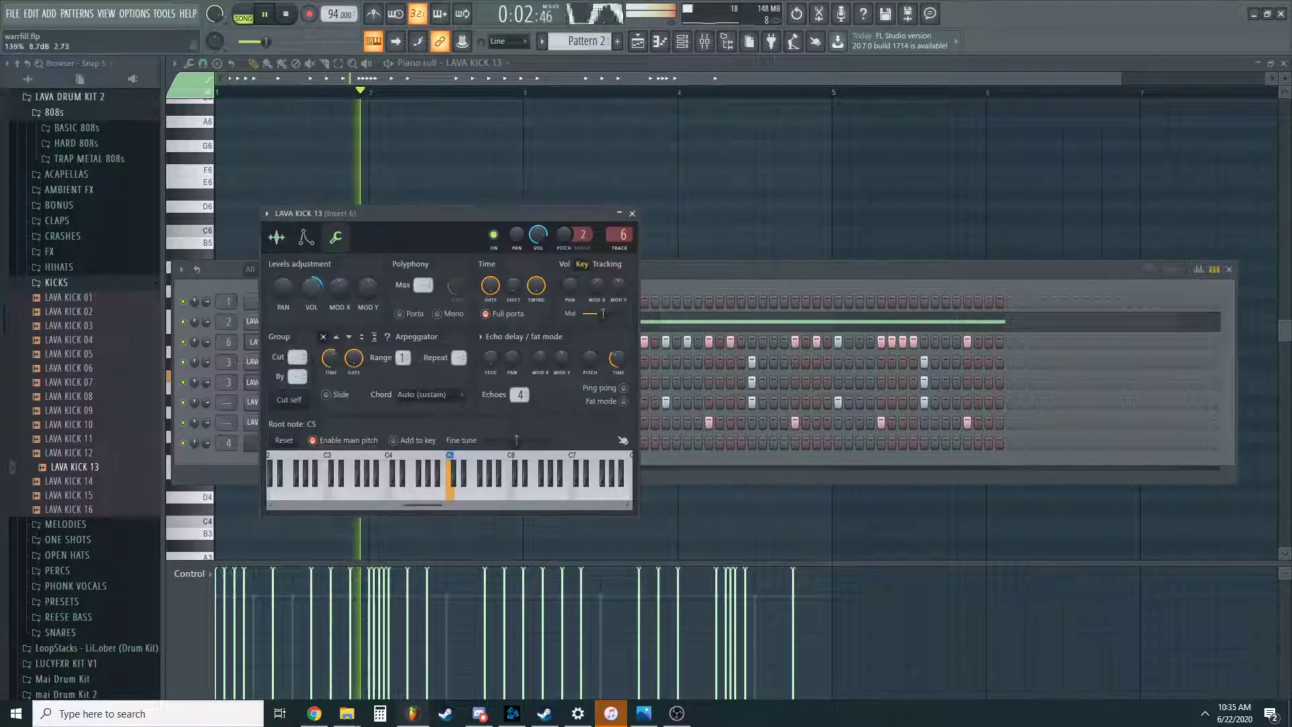
left_click(611, 214)
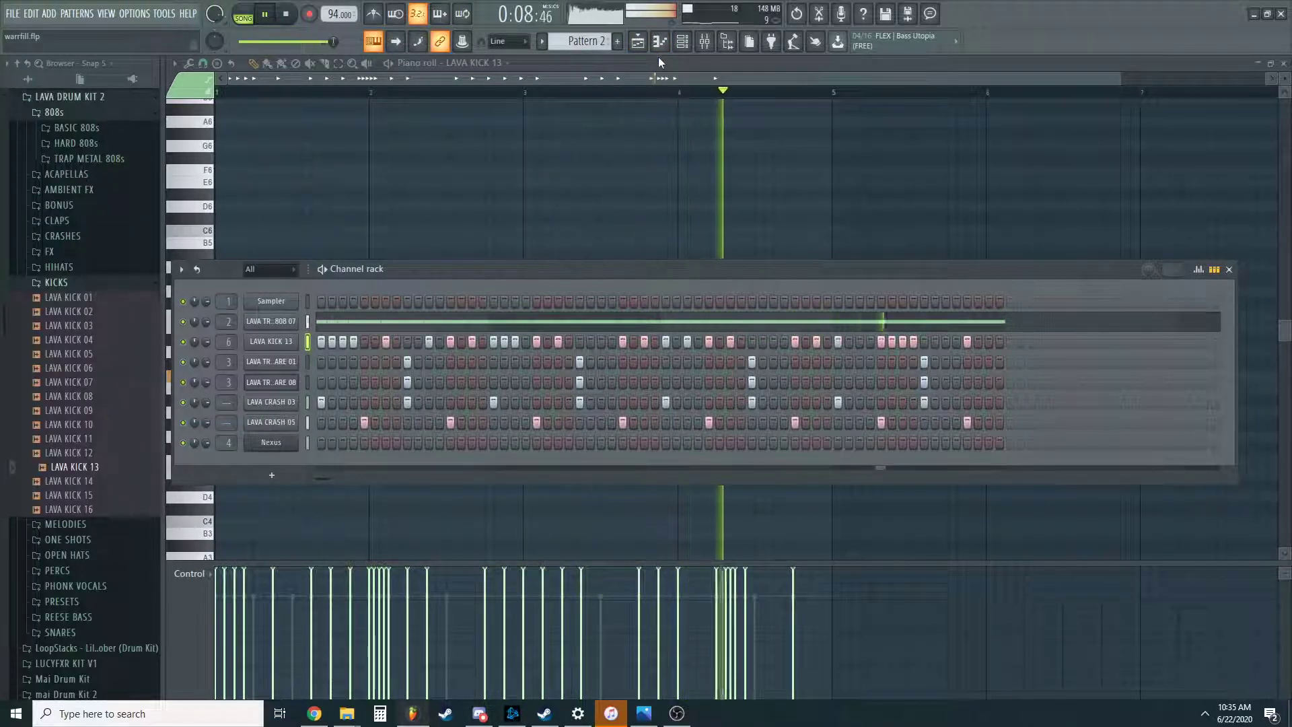
Add slide notes to LAVA TRAP METAL 808 07 in bar 1: C6 on step 13 and C7 on step 15.
right_click(290, 321)
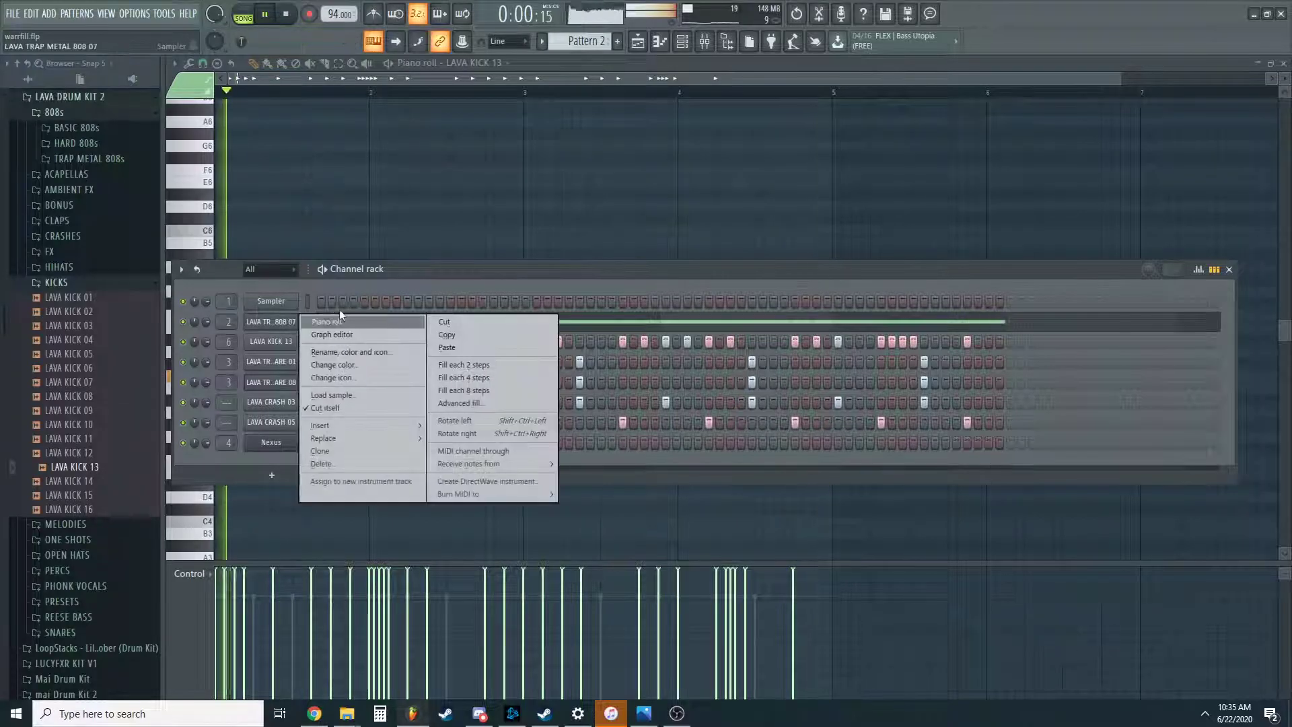
left_click(333, 313)
key("space")
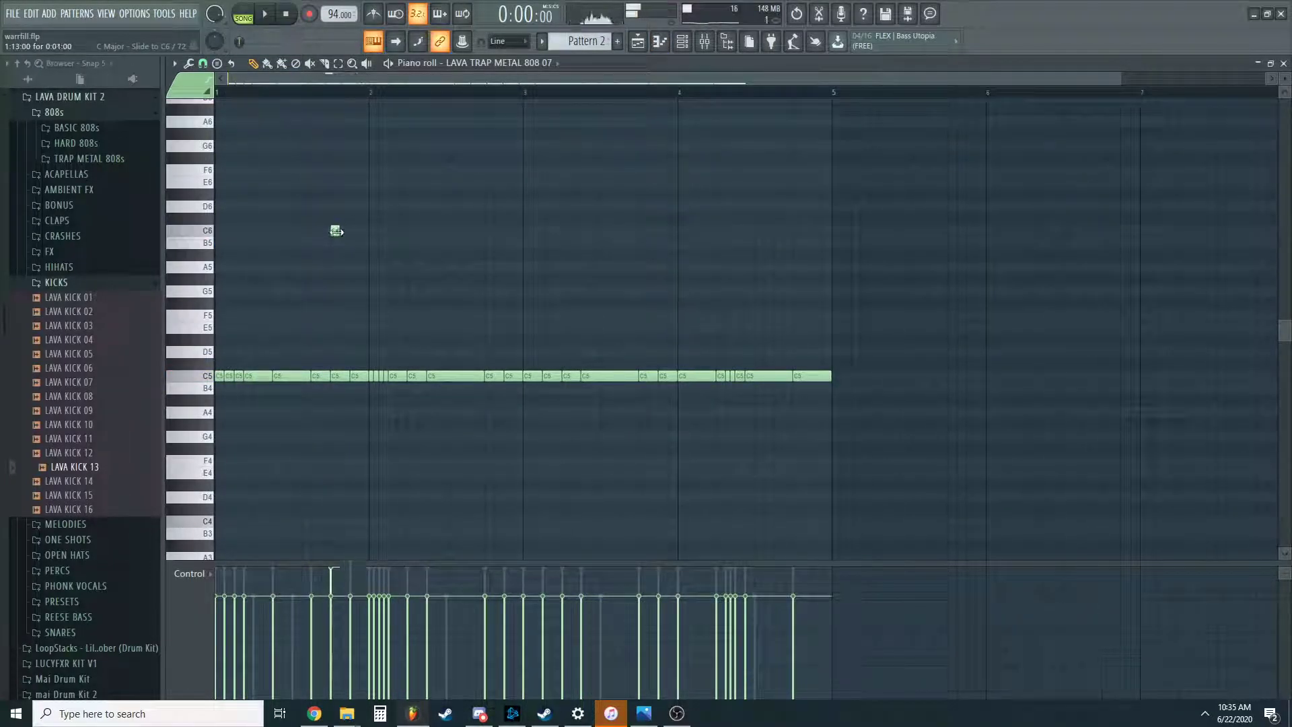
key("space")
scroll(323, 110, "up", 3)
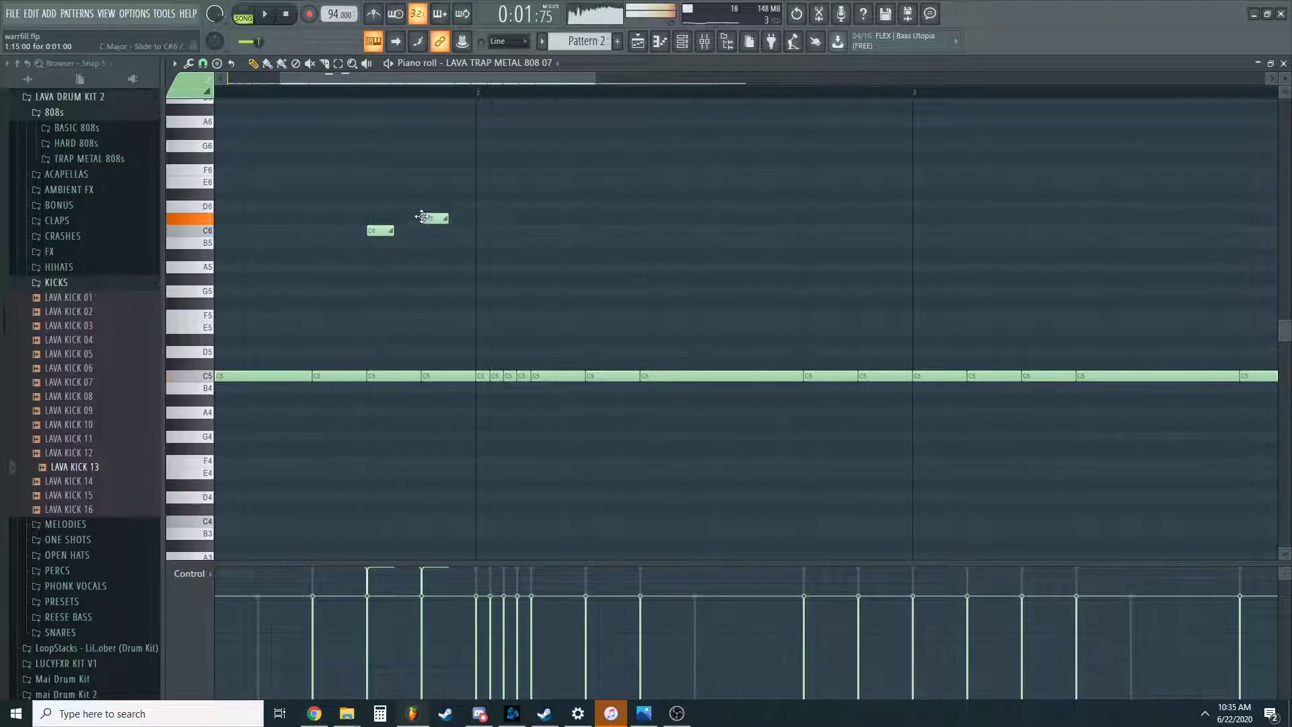
left_click_drag(423, 119, 426, 103)
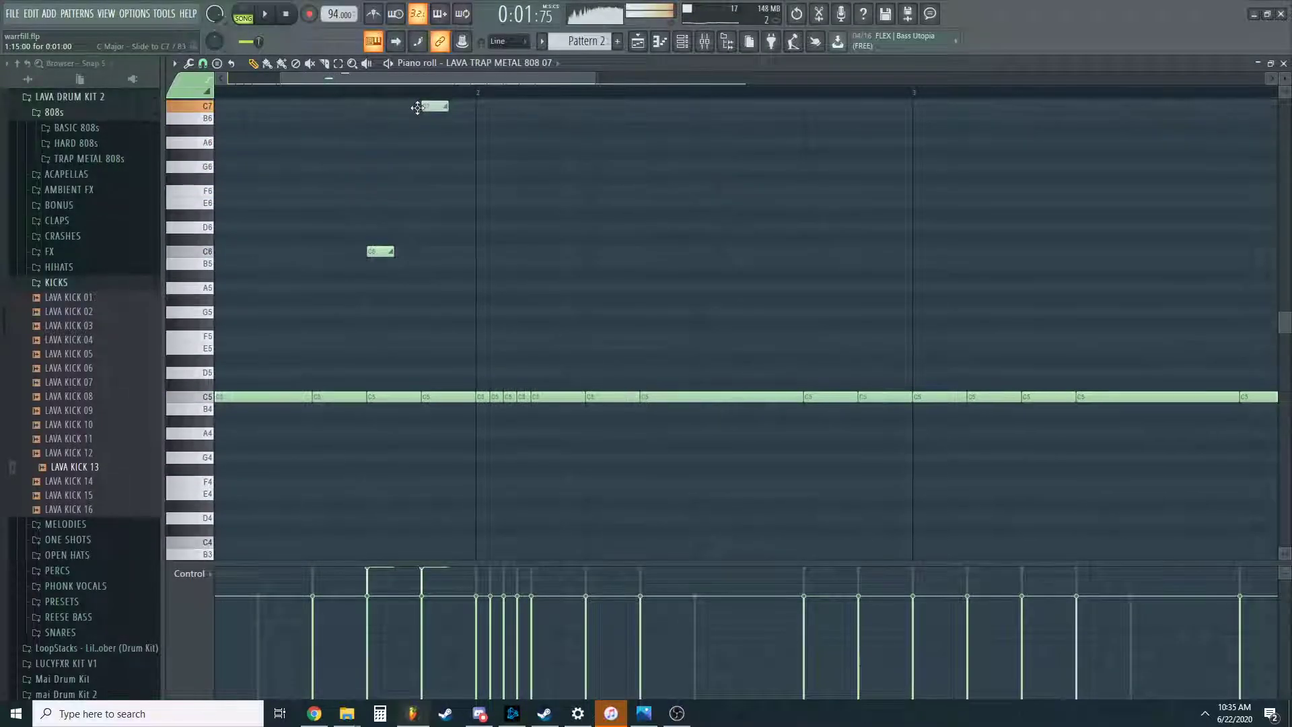
Shorten the C6 slide note to half a step and add another slide note on step 14 of bar 1.
key("space")
key("space")
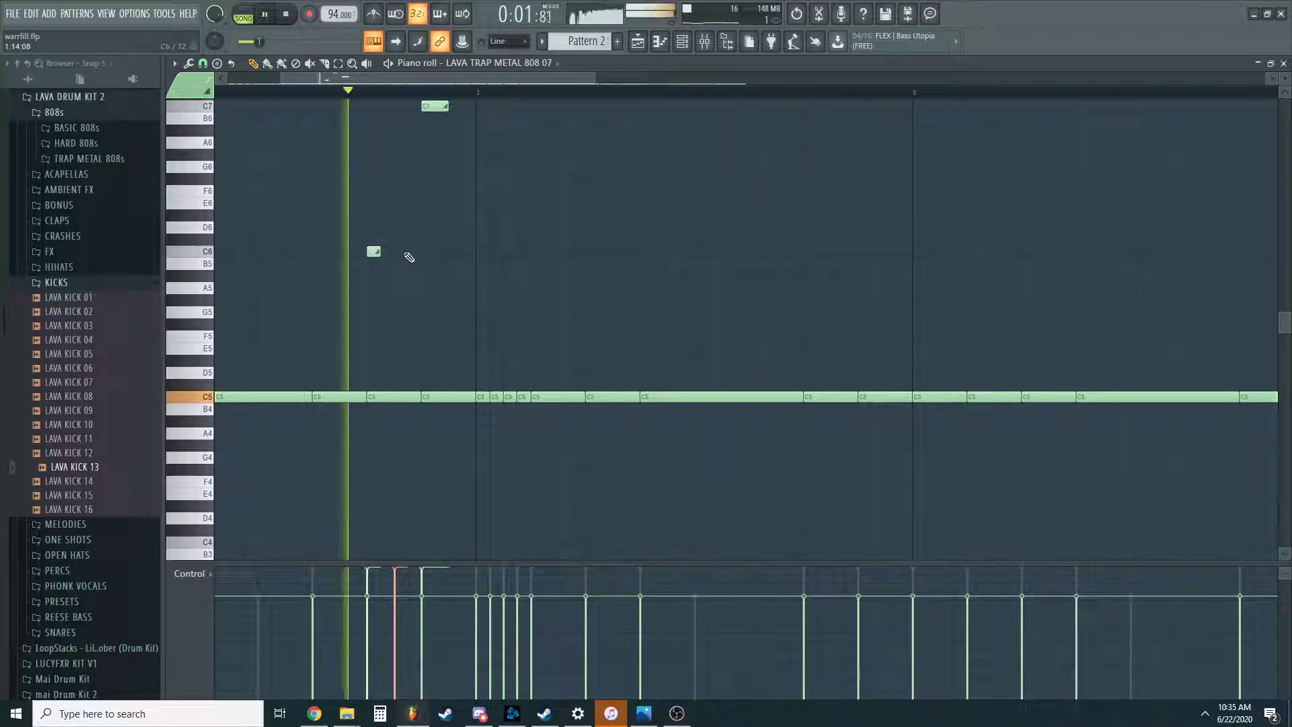
scroll(417, 260, "up", 2)
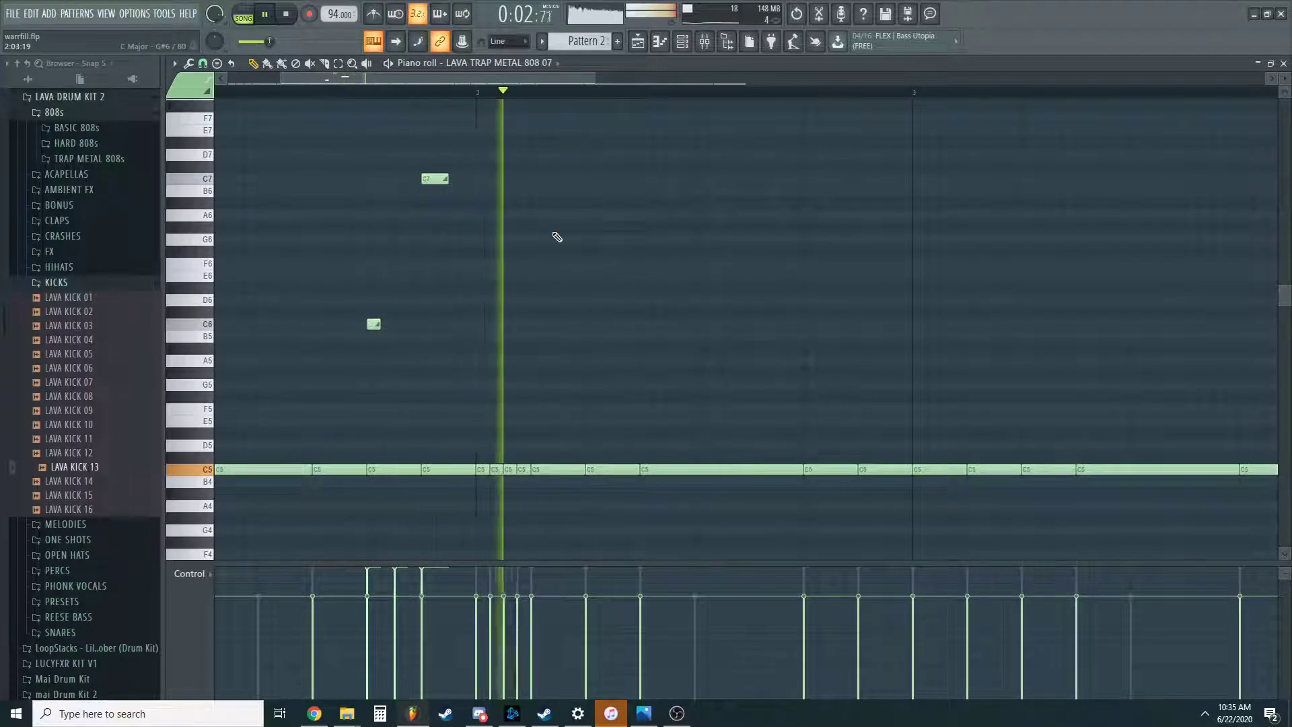
Raise the 808 note on step 5 of bar 2 by an octave to C6 and audition the pattern.
left_click(595, 470, "ctrl")
key("ctrl+Up")
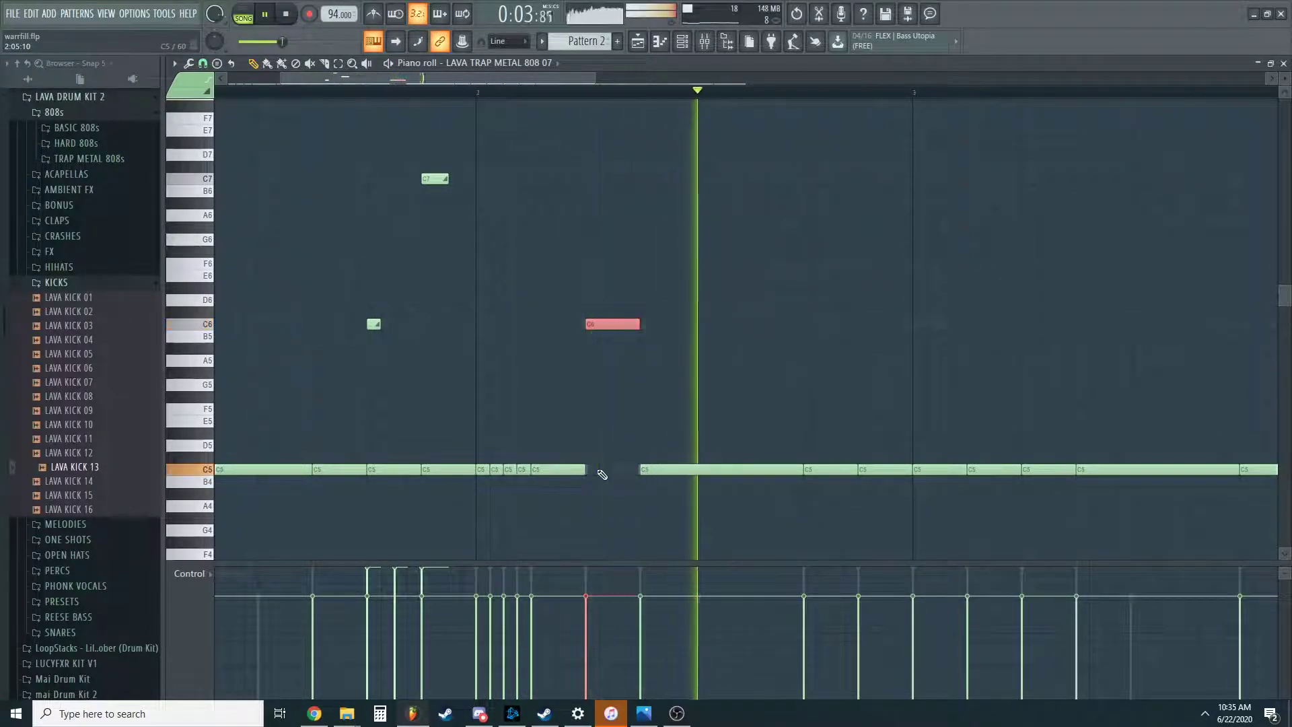
scroll(525, 138, "down", 4)
key("space")
left_click(490, 96, "ctrl")
key("space")
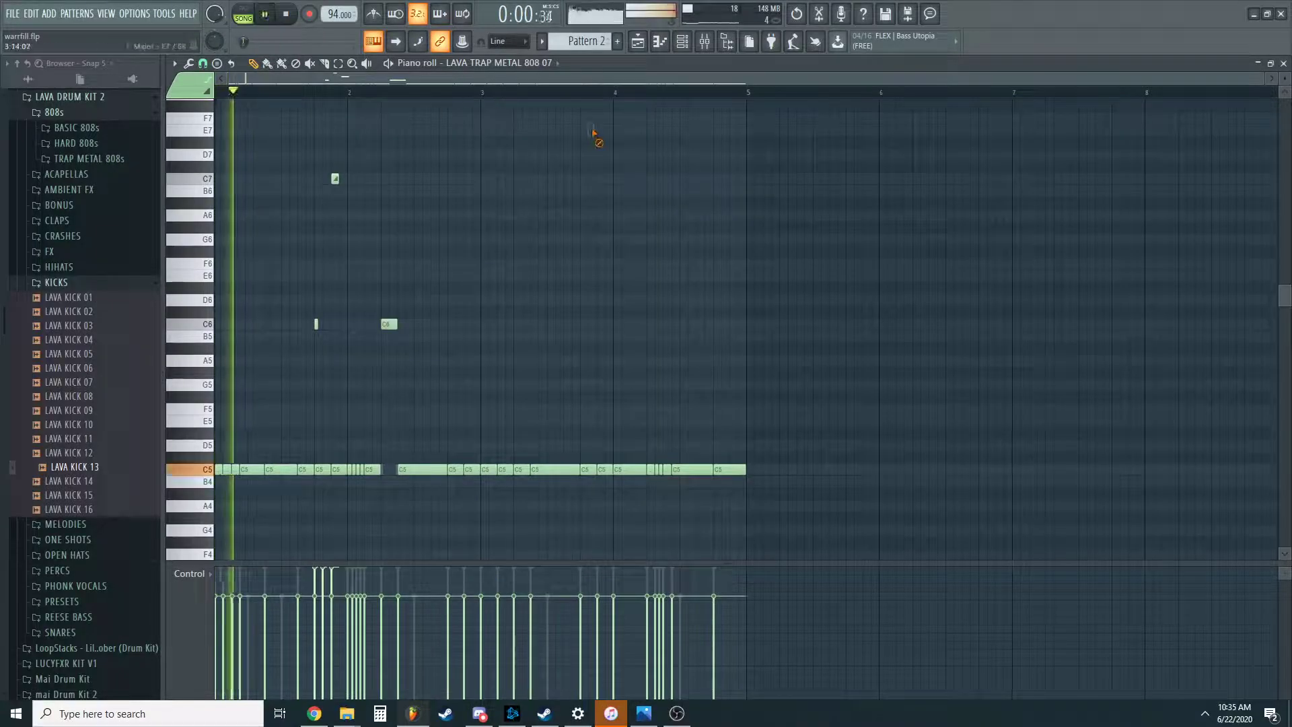
Add two half-step slide notes to the 808 in bar 3: C8 on step 1 and C7 on step 3.
scroll(245, 250, "up", 1)
scroll(245, 250, "up", 2)
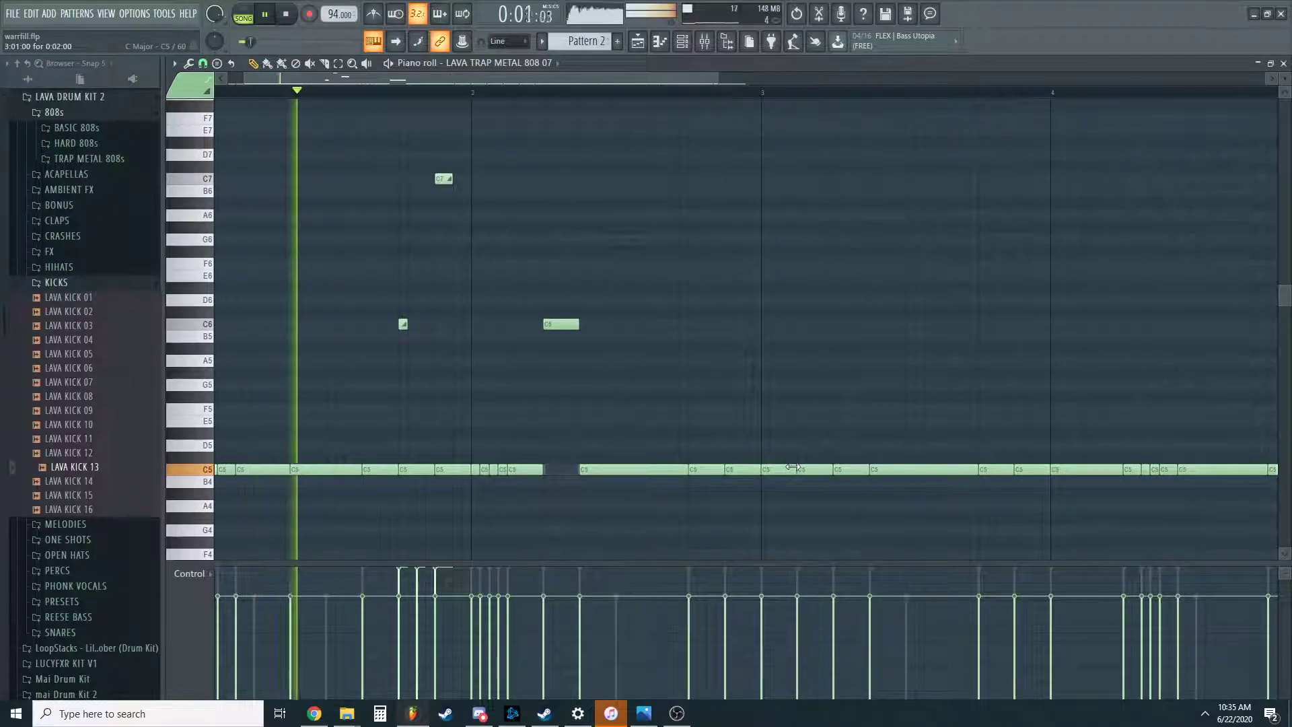
scroll(800, 234, "up", 4)
left_click(766, 179)
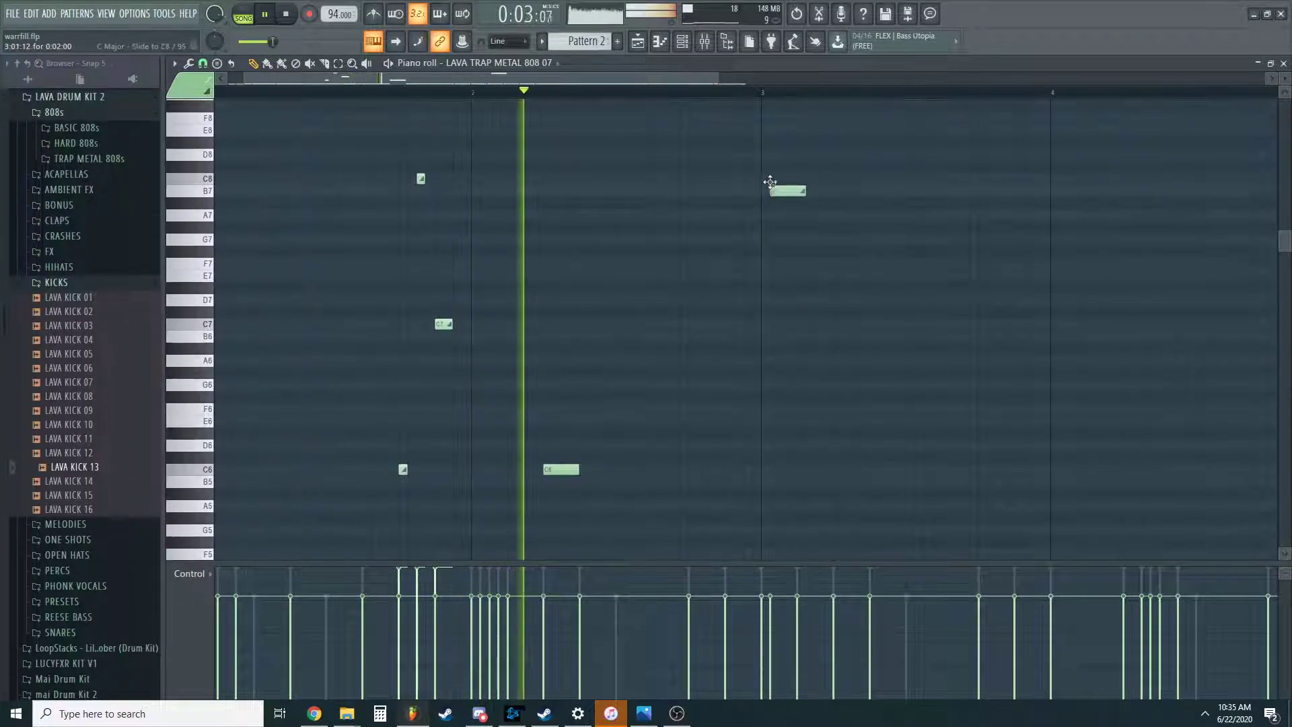
scroll(837, 243, "down", 4)
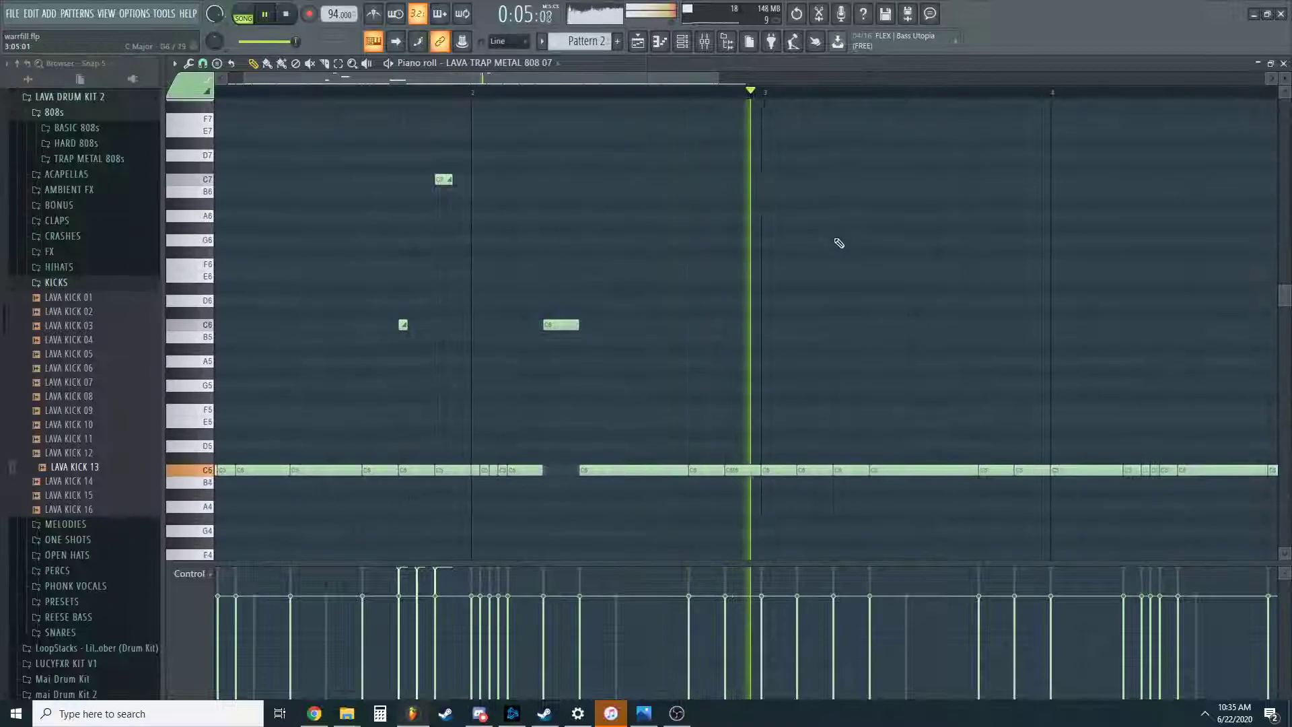
scroll(836, 242, "up", 2, "ctrl")
key("space")
left_click(763, 189)
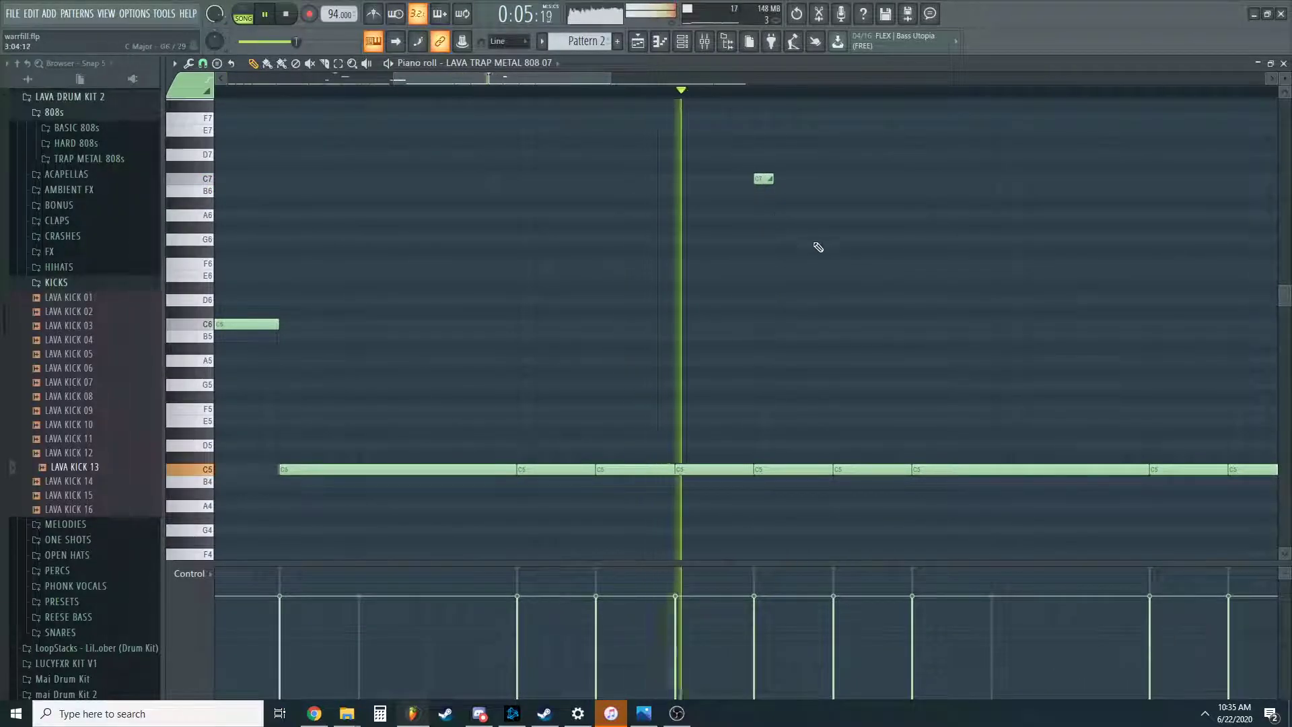
Try higher pitches up to B7 for the slide note on step 3 of bar 3 while auditioning the pattern.
scroll(818, 249, "up", 2)
left_click_drag(817, 272, 751, 248, "ctrl")
key("shift+Up")
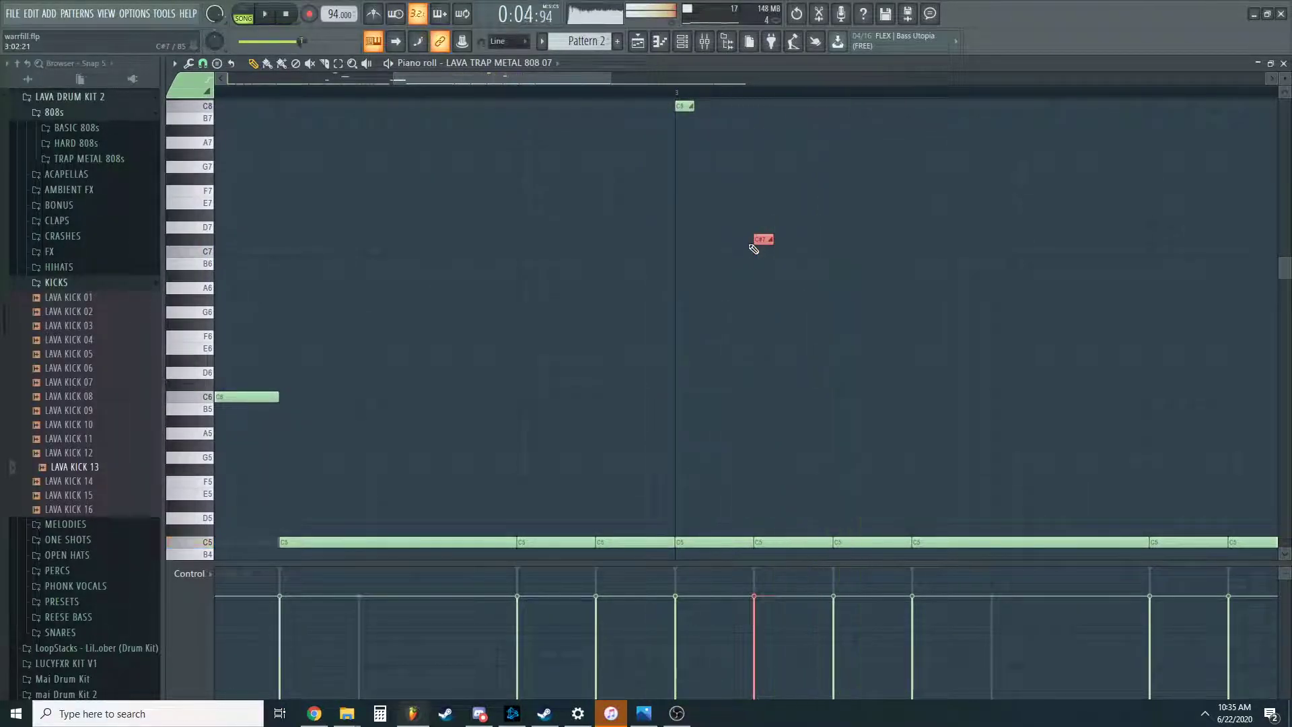
key("shift+Up")
key("shift+Up")
key("shift+Up")
key("shift+Up")
key("shift+Up")
key("shift+Up")
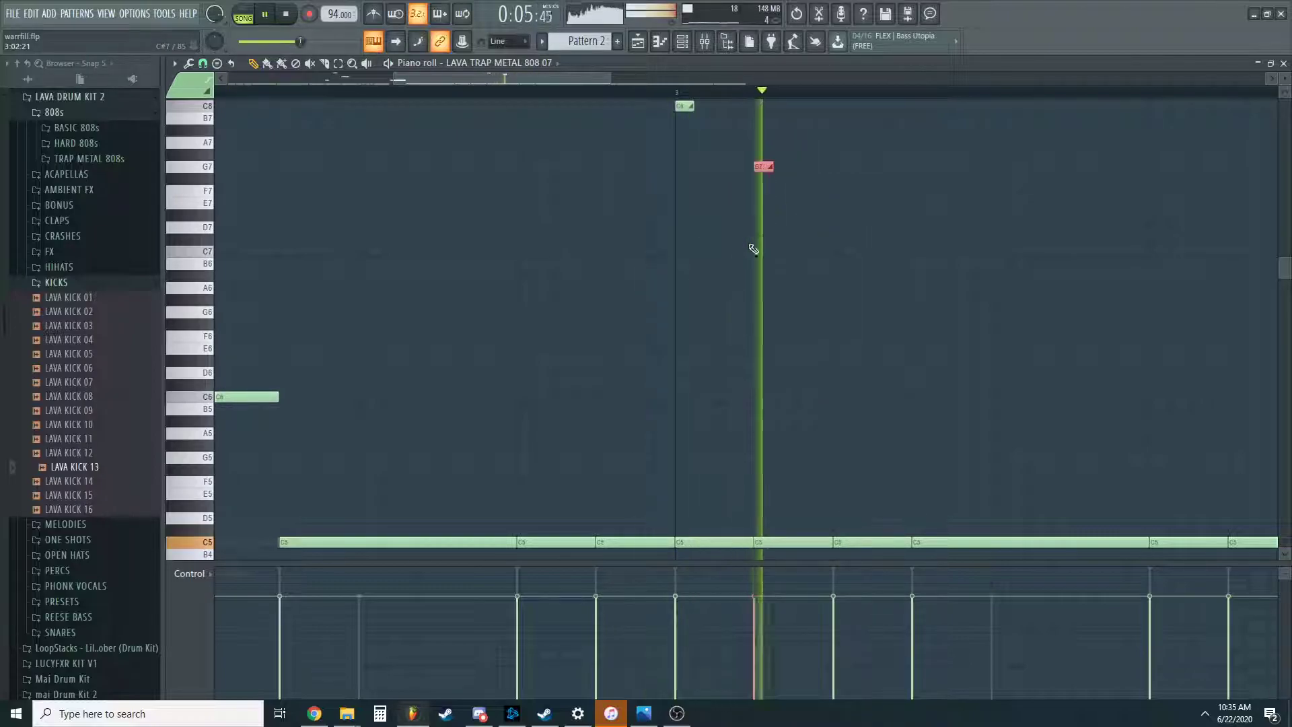
key("space")
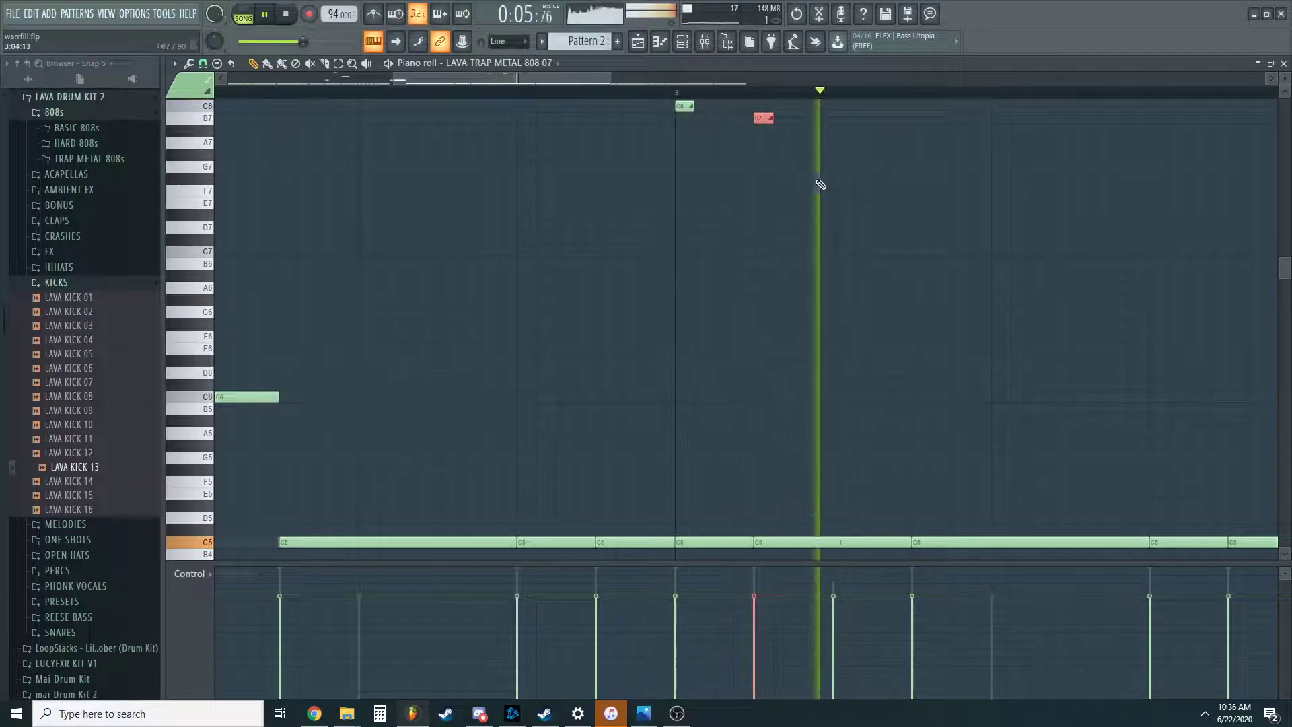
key("shift+Down")
key("shift+Down")
key("shift+Down")
key("shift+Down")
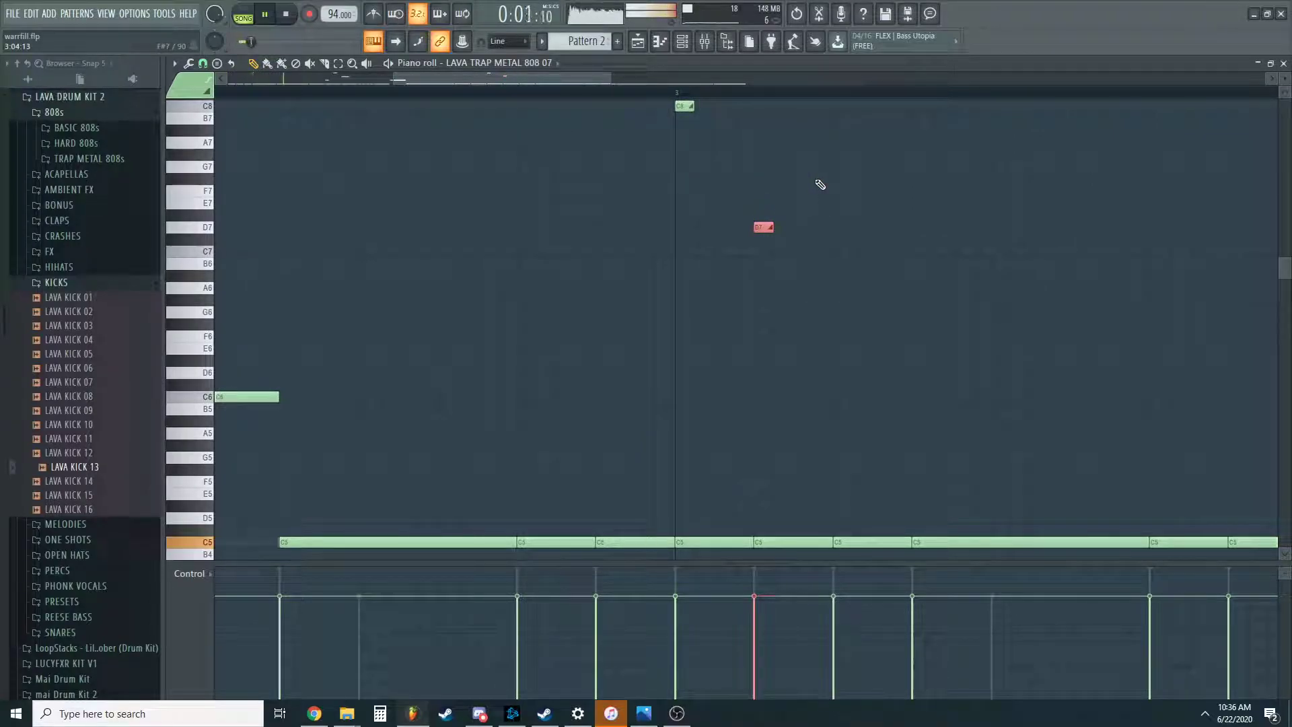
Lower the slide note at the start of bar 3 to C4 and audition the pattern.
scroll(729, 162, "down", 5)
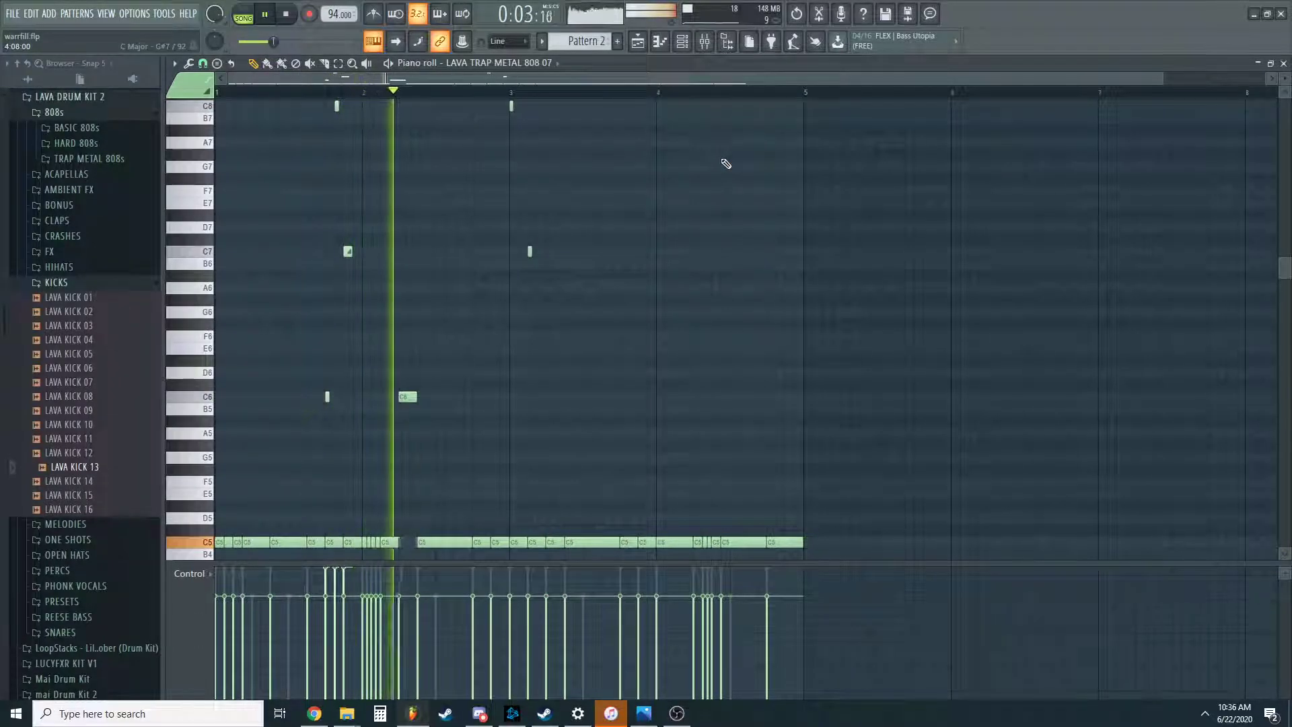
scroll(498, 204, "up", 3)
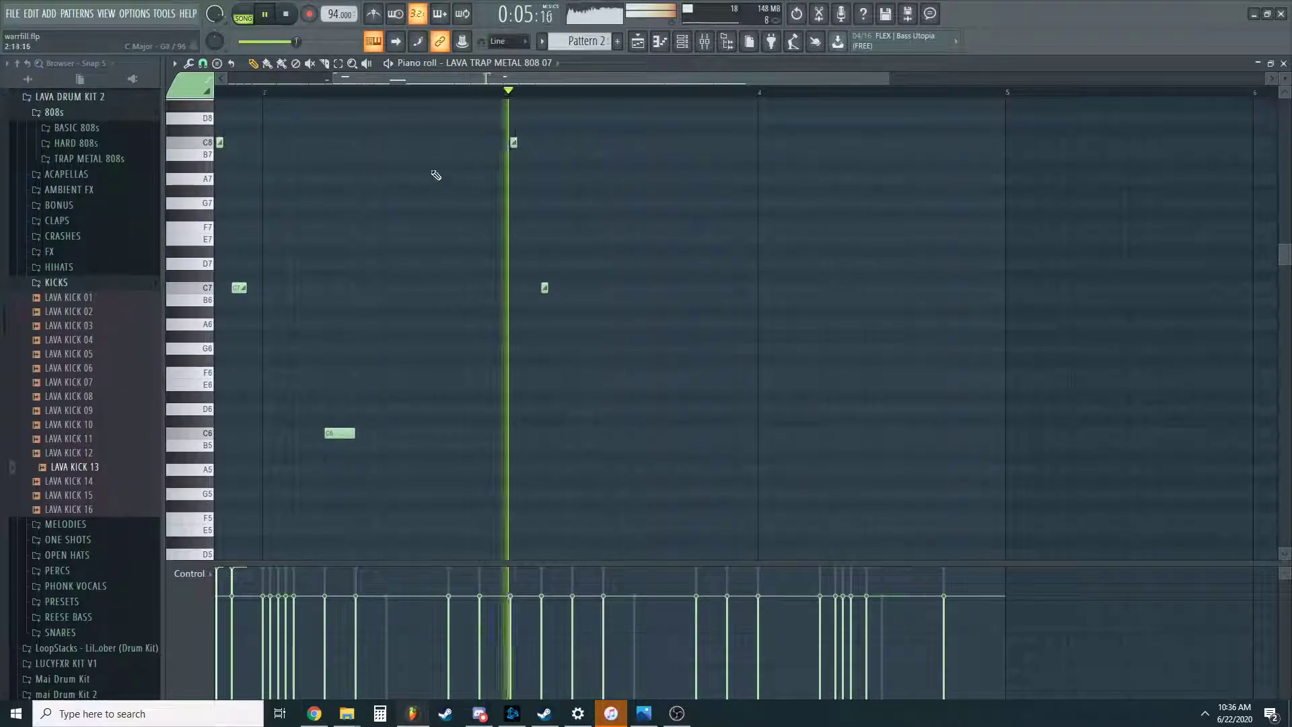
scroll(606, 237, "down", 2)
key("space")
key("space")
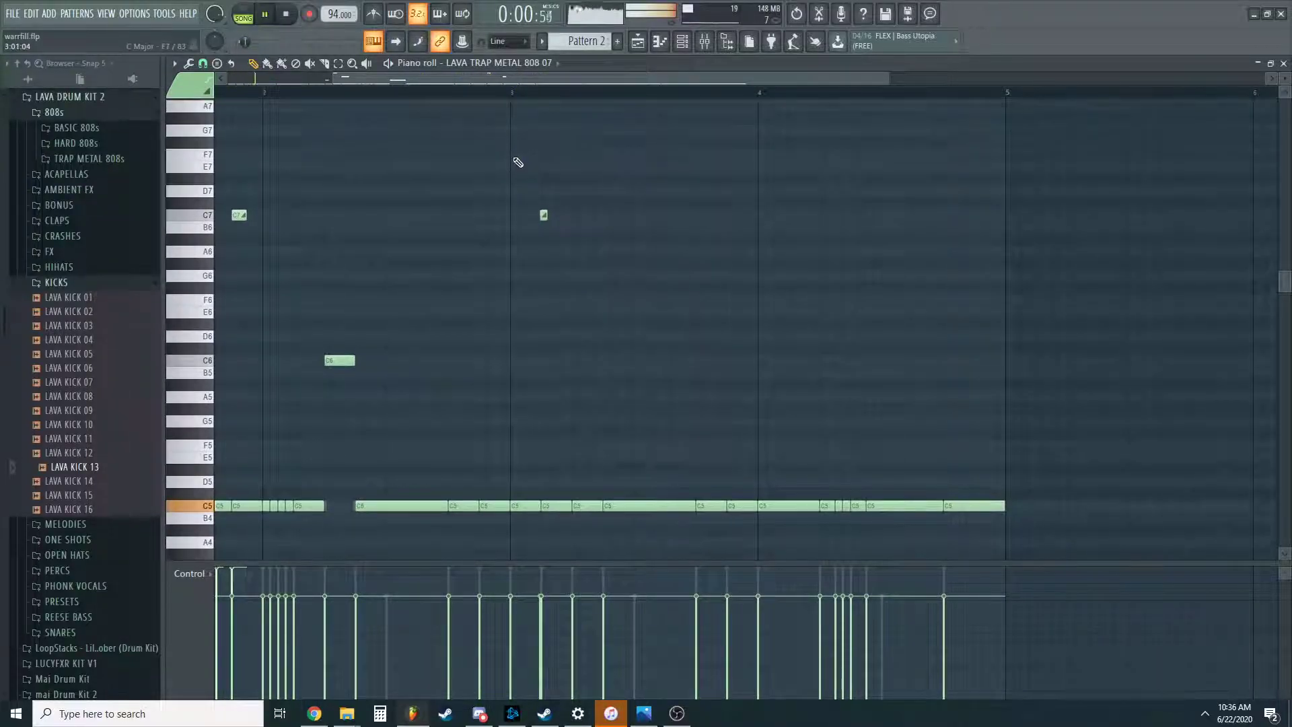
scroll(519, 161, "up", 3)
left_click_drag(530, 178, 512, 191)
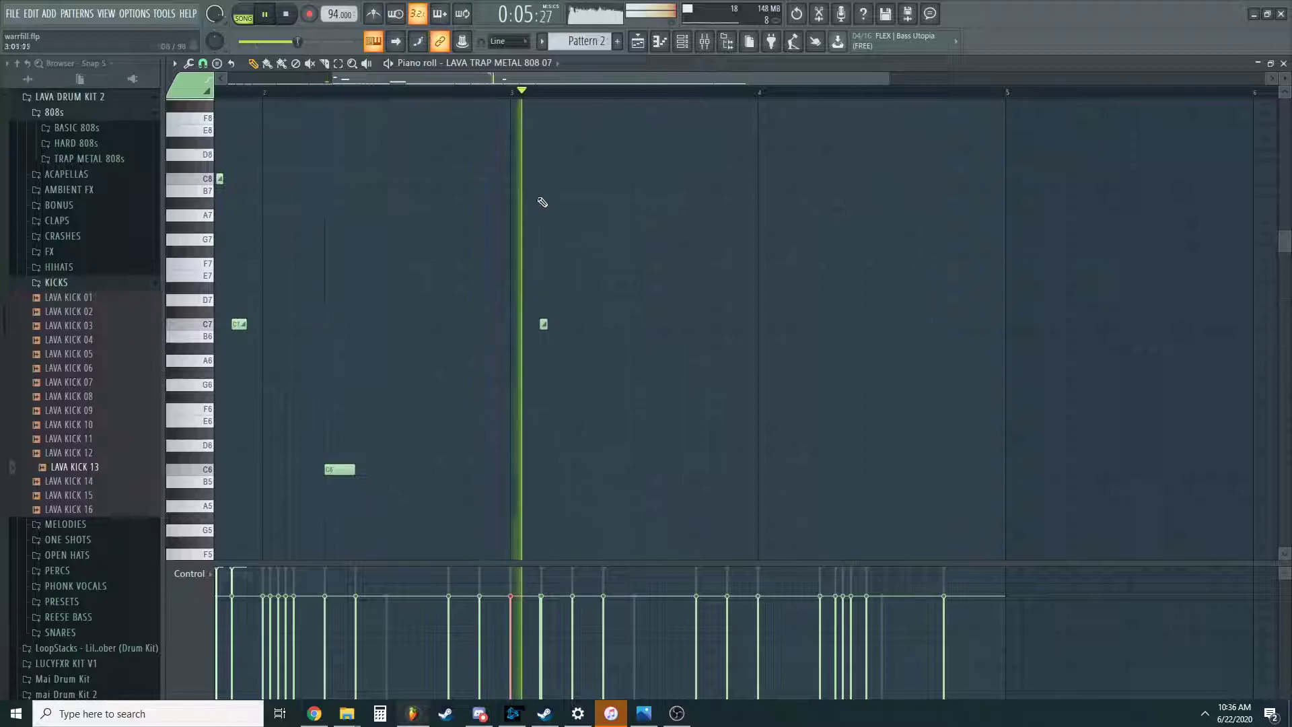
scroll(553, 214, "up", 5)
key("space")
key("space")
key("space")
scroll(628, 226, "down", 12)
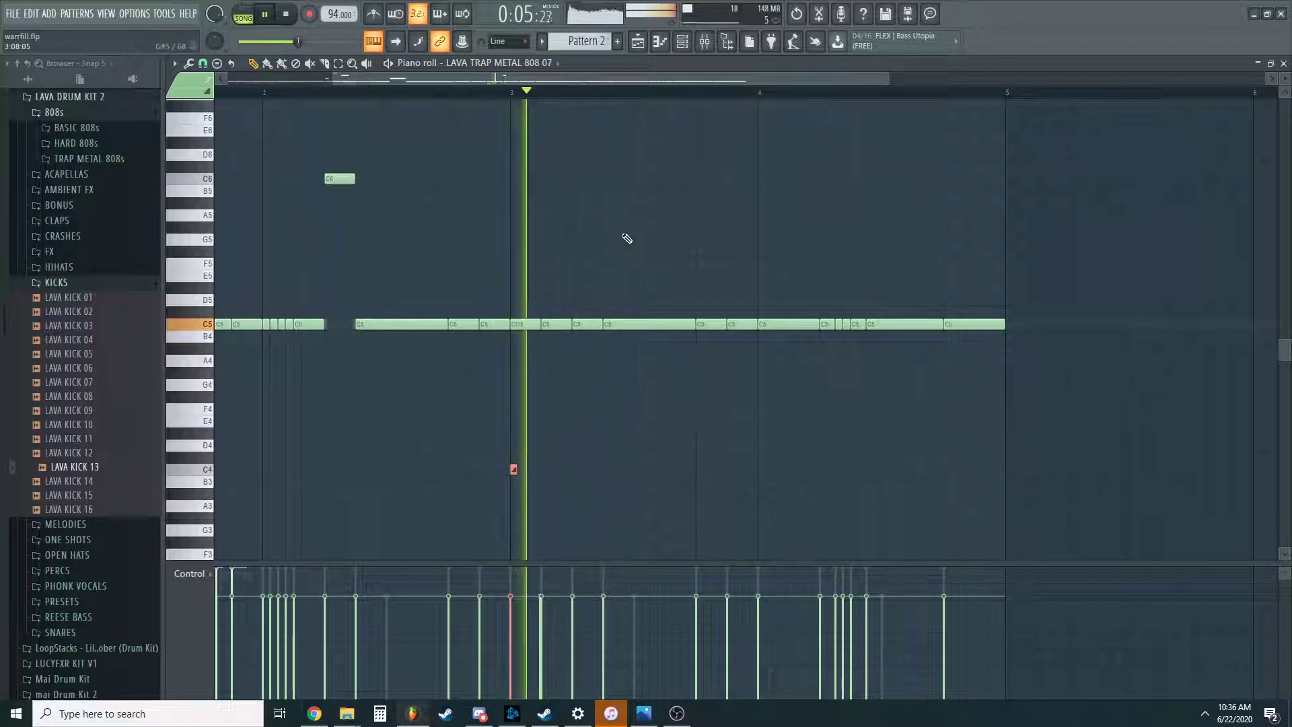
Lengthen the C4 slide note at the start of bar 3 to two steps and audition it.
key("space")
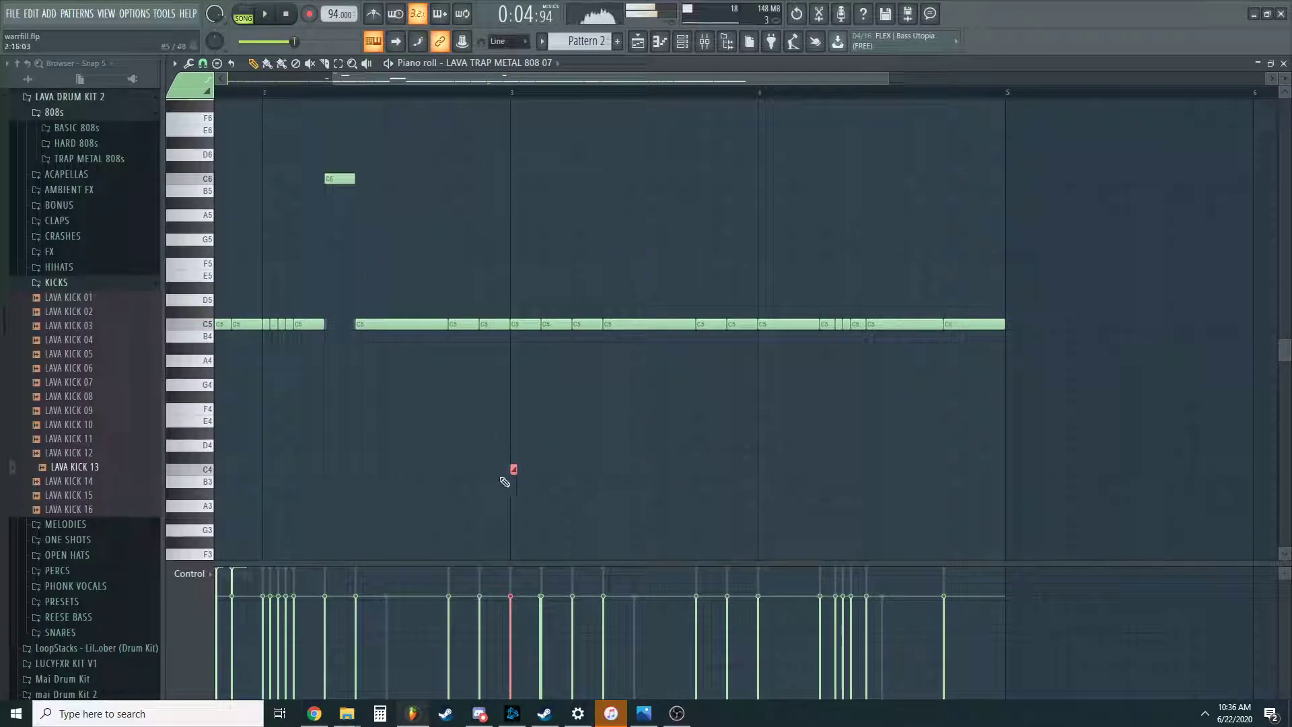
key("space")
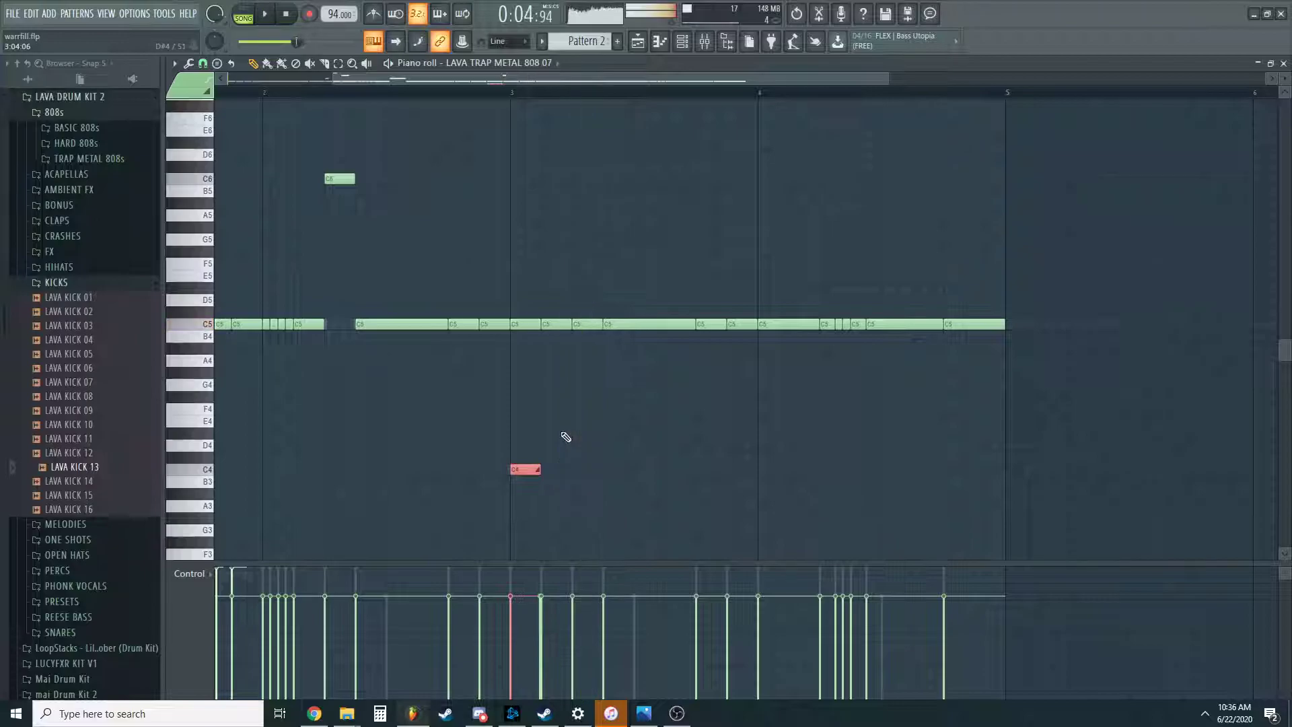
key("space")
key("space")
key("space")
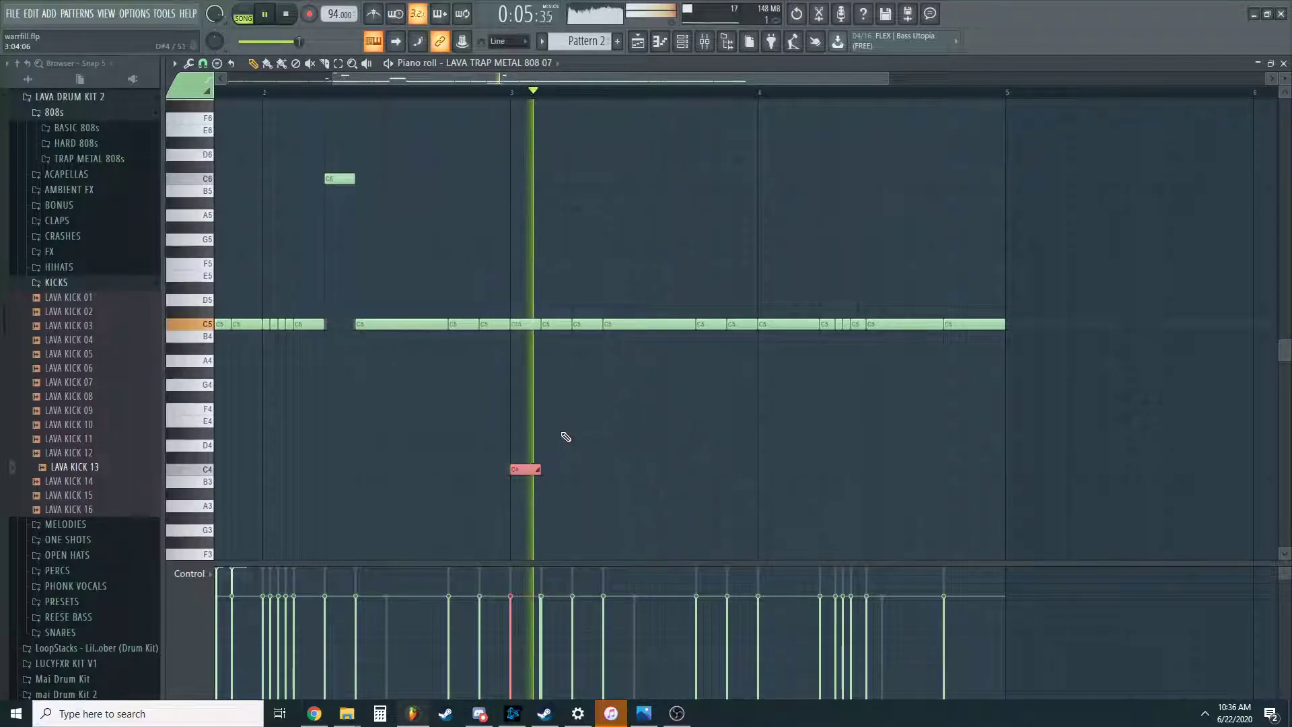
left_click(566, 436, "ctrl")
left_click(766, 276)
right_click(768, 276)
left_click_drag(822, 321, 866, 326)
key("ctrl+Up")
key("ctrl+Down")
left_click(921, 218)
right_click(922, 218)
scroll(905, 251, "down", 4)
Mute the 808, kick, snare and crash channels so only the Nexus melody plays, and save the project.
left_click(683, 42)
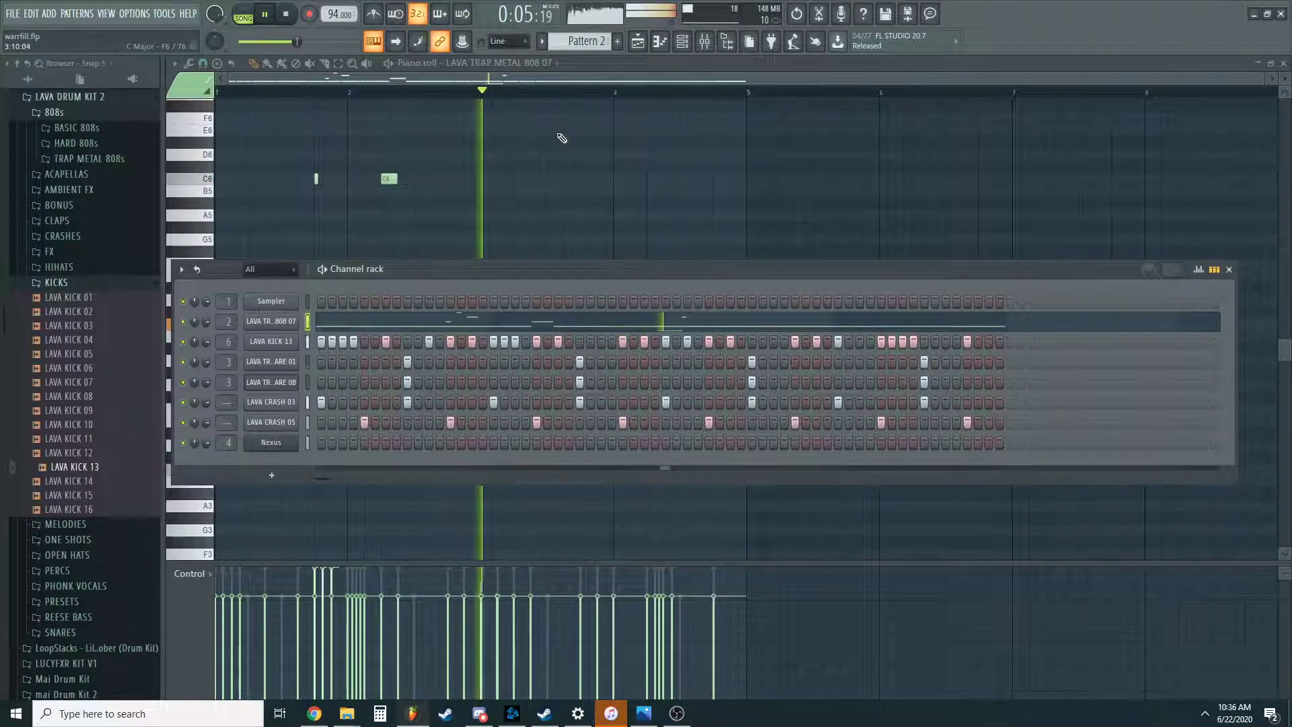
left_click(183, 343)
left_click(183, 362)
left_click(183, 382)
left_click(182, 403)
left_click(182, 422)
key("ctrl+s")
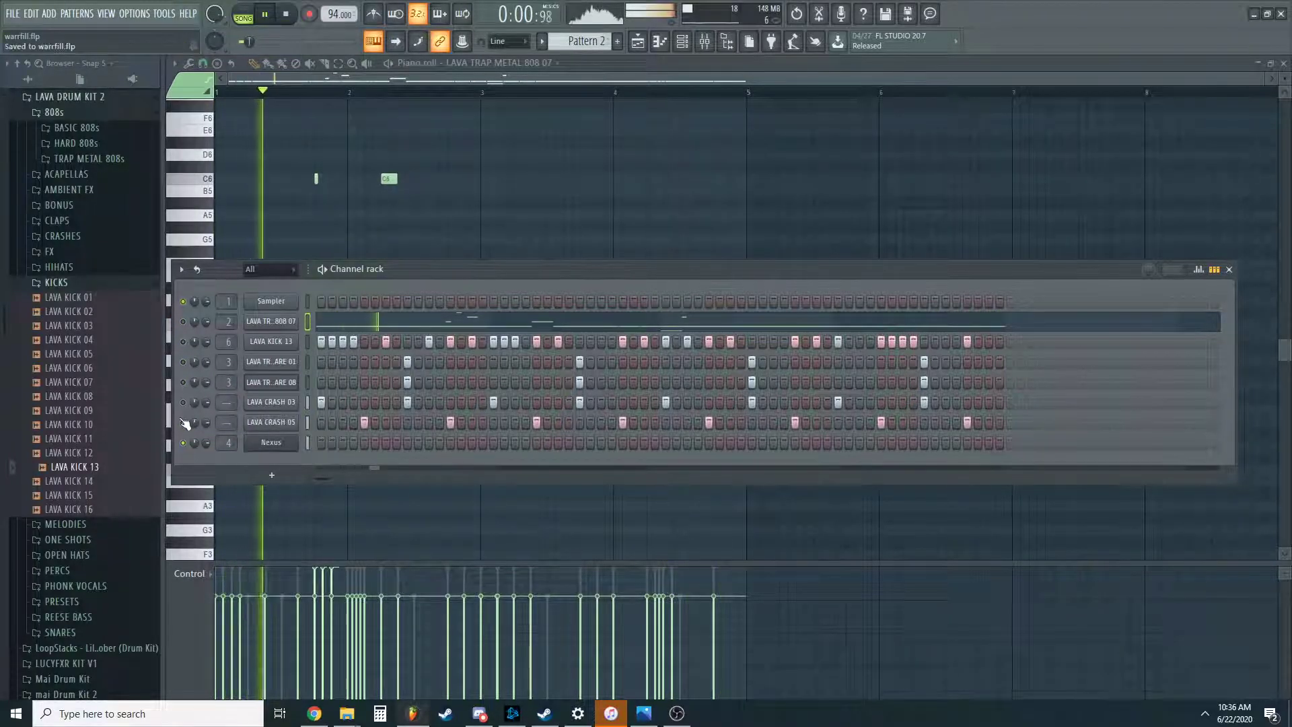
Unmute LAVA CRASH 05 and route both crash channels to mixer track 10.
left_click(182, 422)
left_click(182, 403)
left_click(183, 402)
left_click(183, 383)
mouse_move(227, 403)
left_mouse_down()
mouse_move(227, 372)
mouse_move(226, 391)
left_mouse_up()
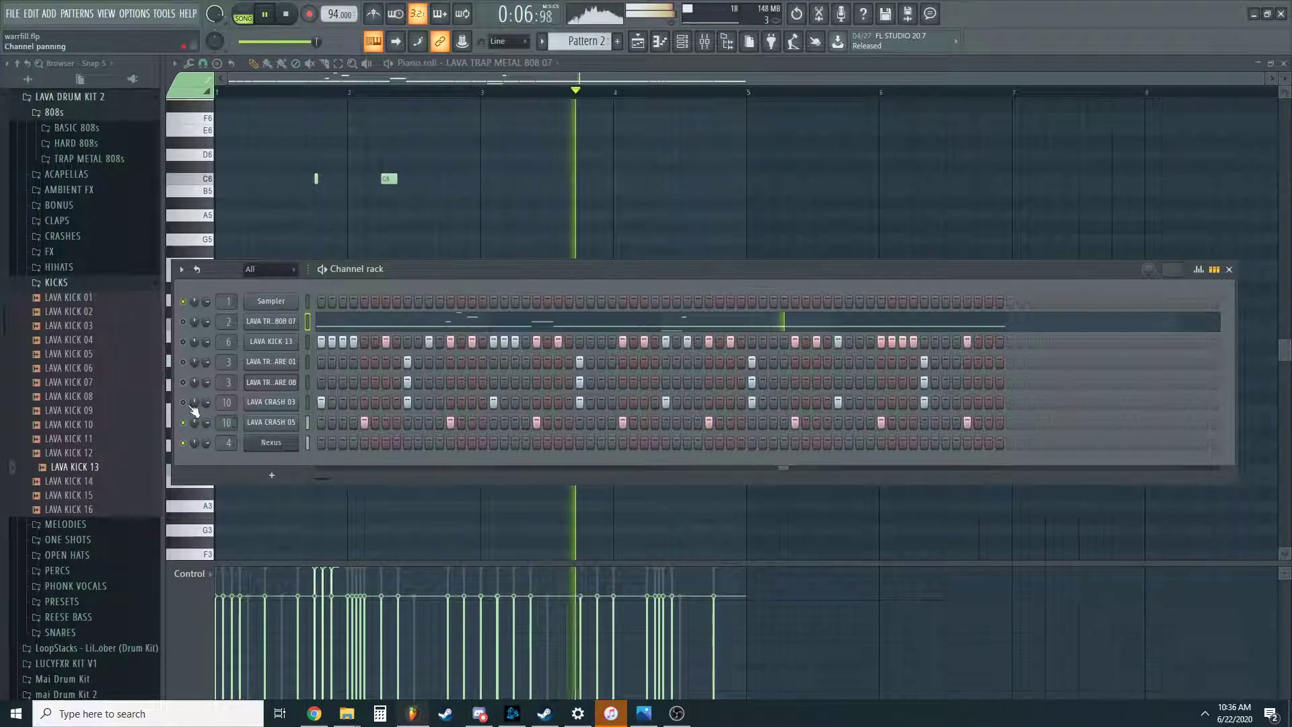
Load Fruity Blood Overdrive in the first effect slot of mixer Insert 10.
left_click(704, 42)
left_click(1149, 105)
mouse_move(1156, 123)
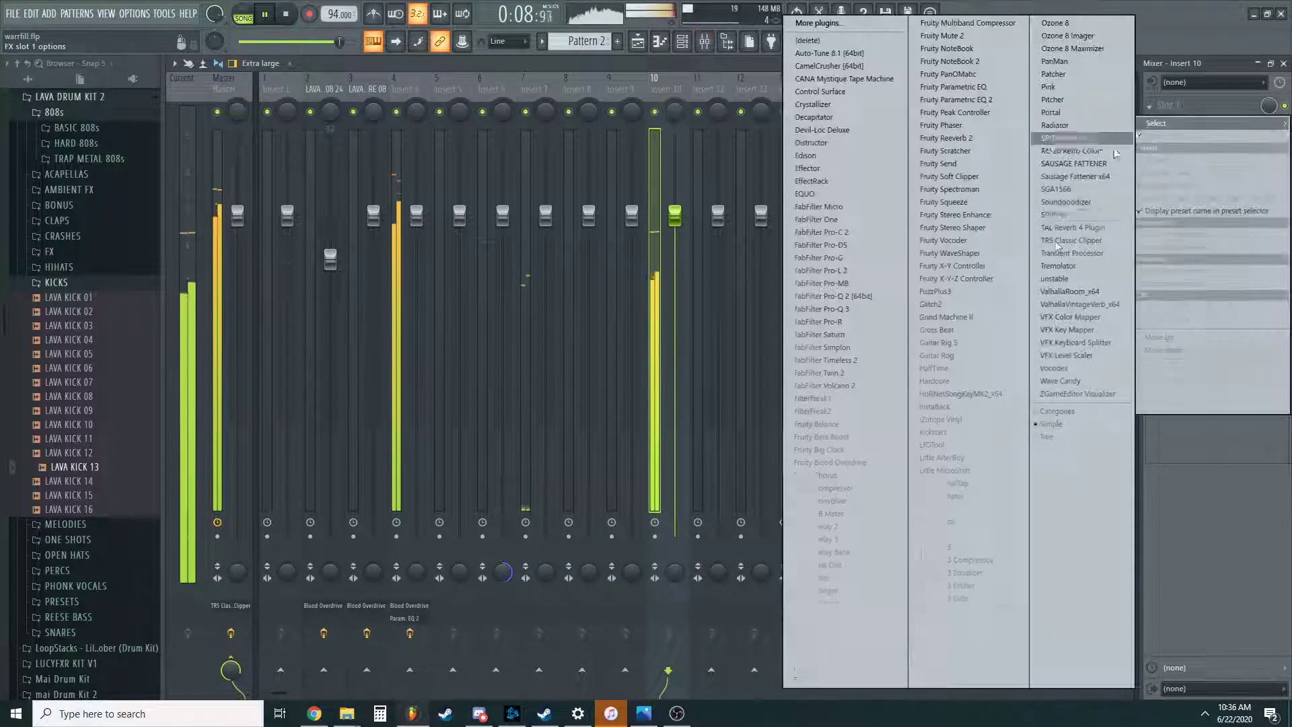
left_click(834, 462)
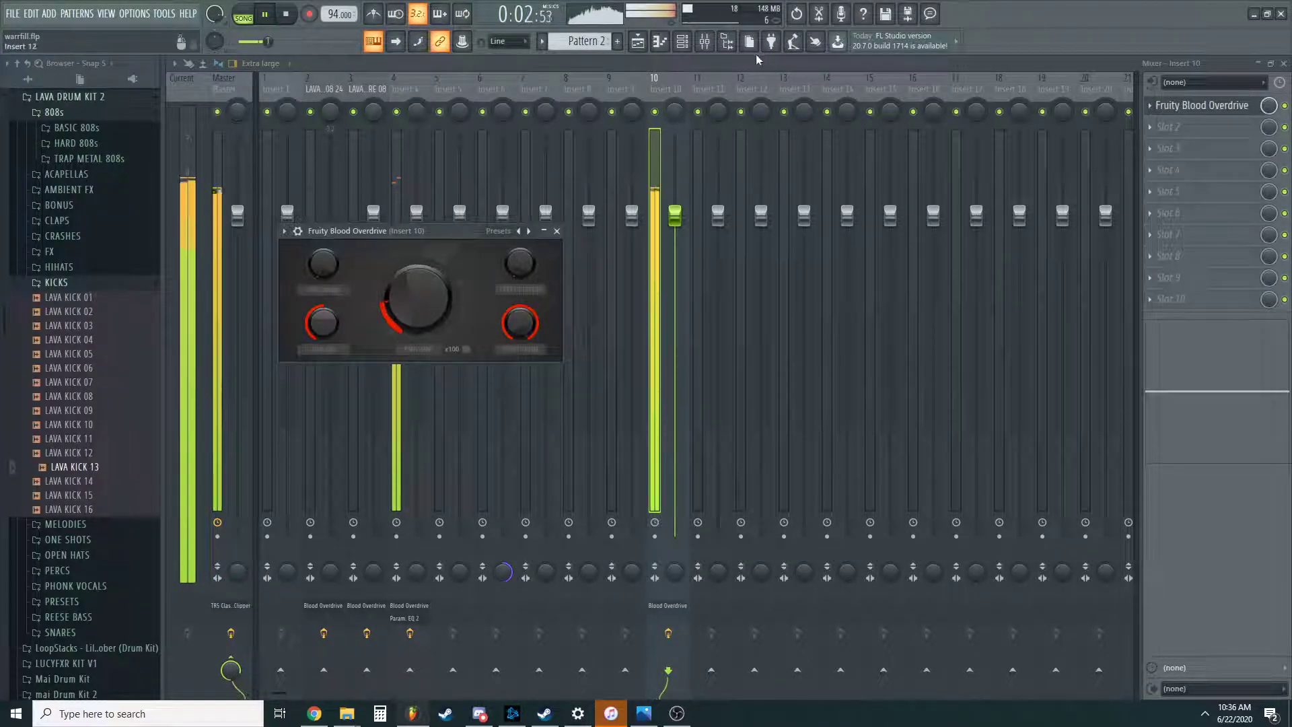
Unmute the snares and LAVA CRASH 03, and raise LAVA TRAP METAL SNARE 01's level adjustment volume to about 124%.
key("F6")
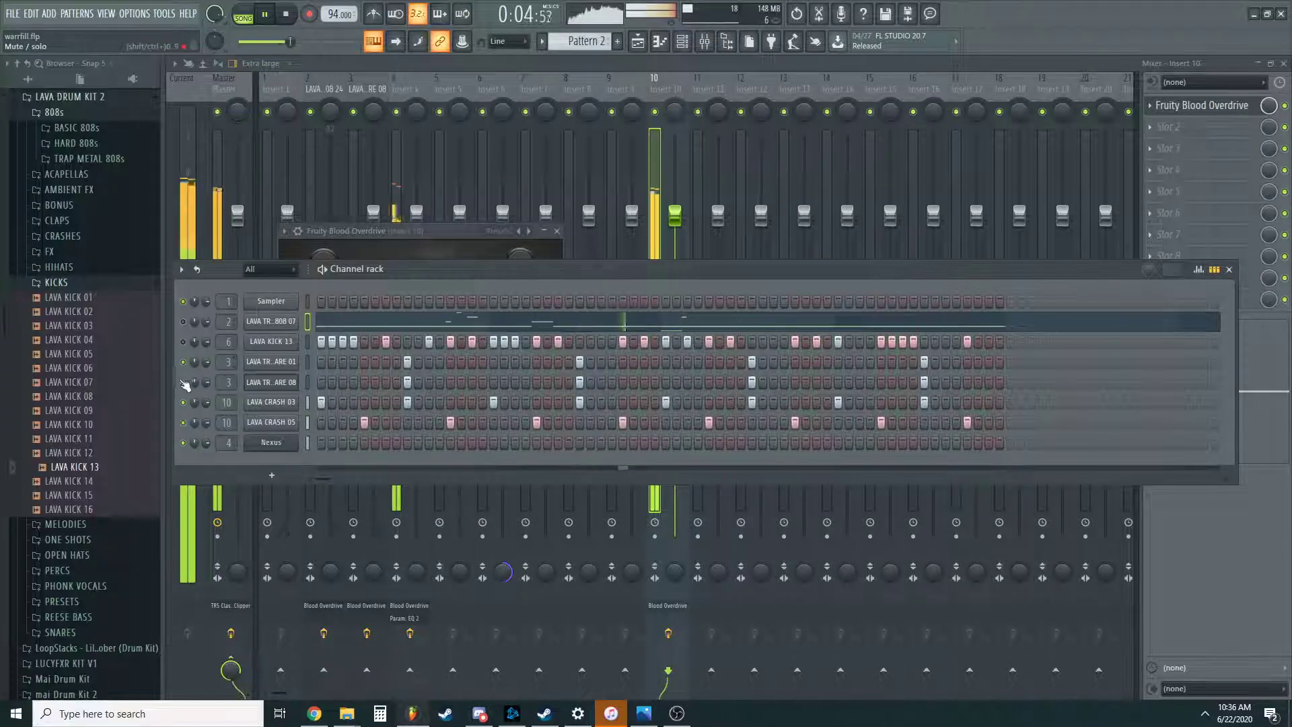
left_click(270, 382)
left_click(353, 254)
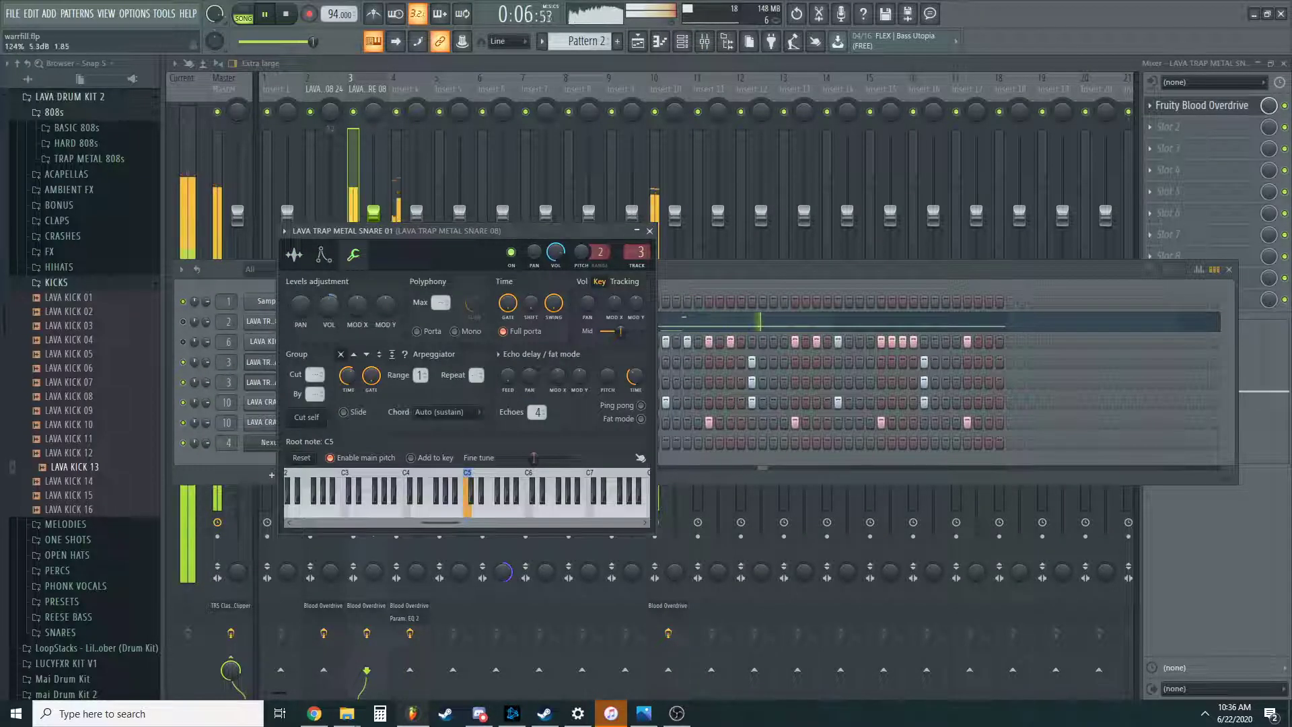
left_click(650, 232)
left_click(277, 379)
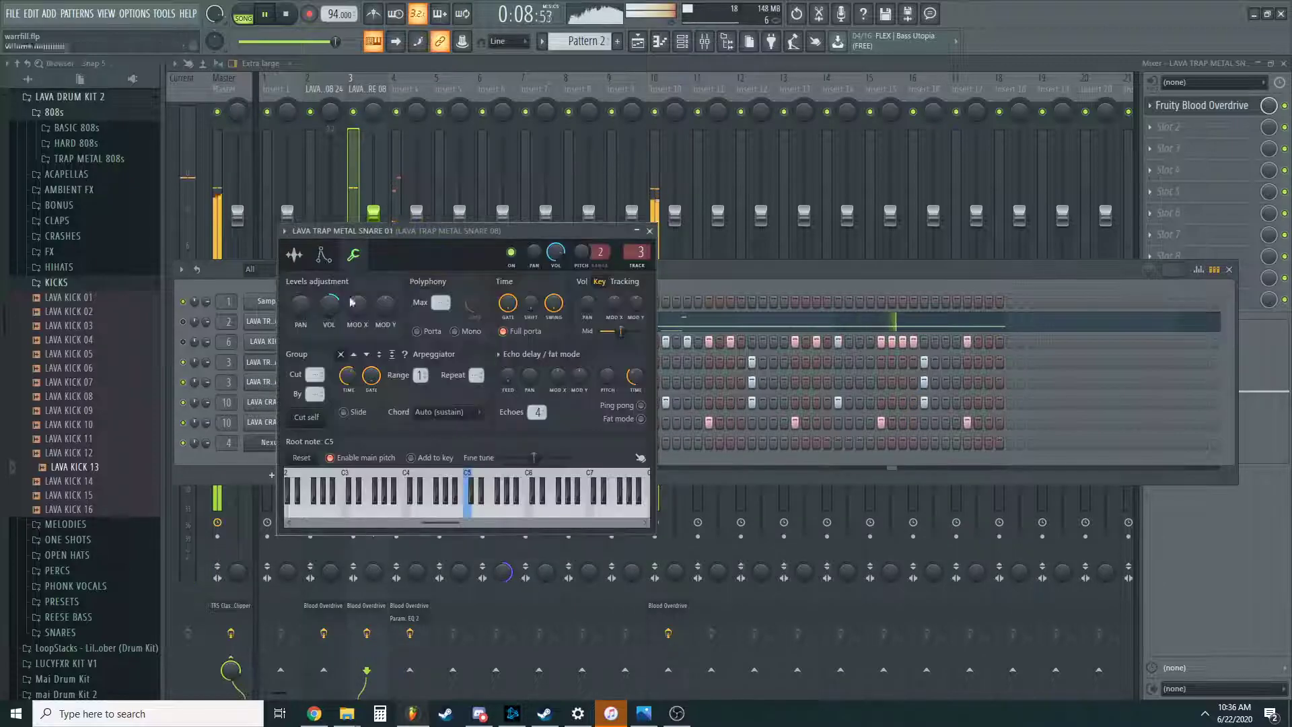
left_click(652, 232)
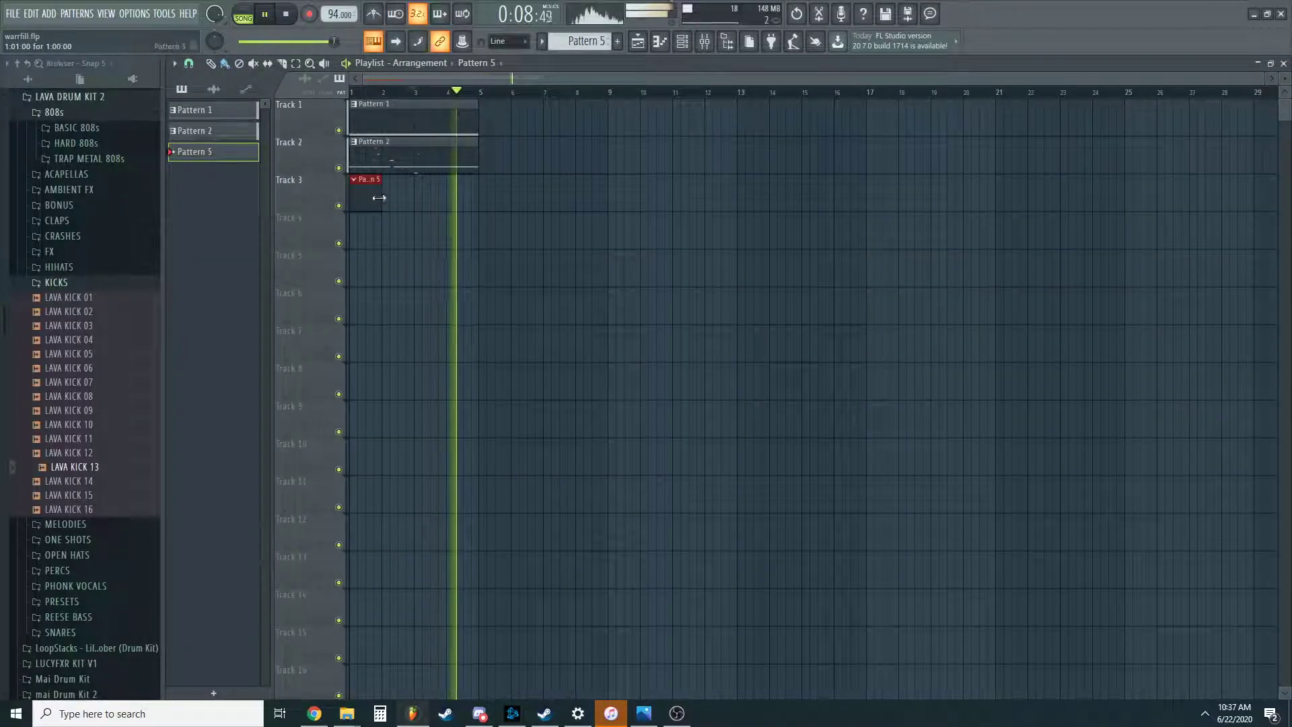
Extend the Pattern 5 clip on Track 3 to four bars and add a PoiZone instrument channel.
left_click_drag(379, 198, 474, 207)
left_click(48, 14)
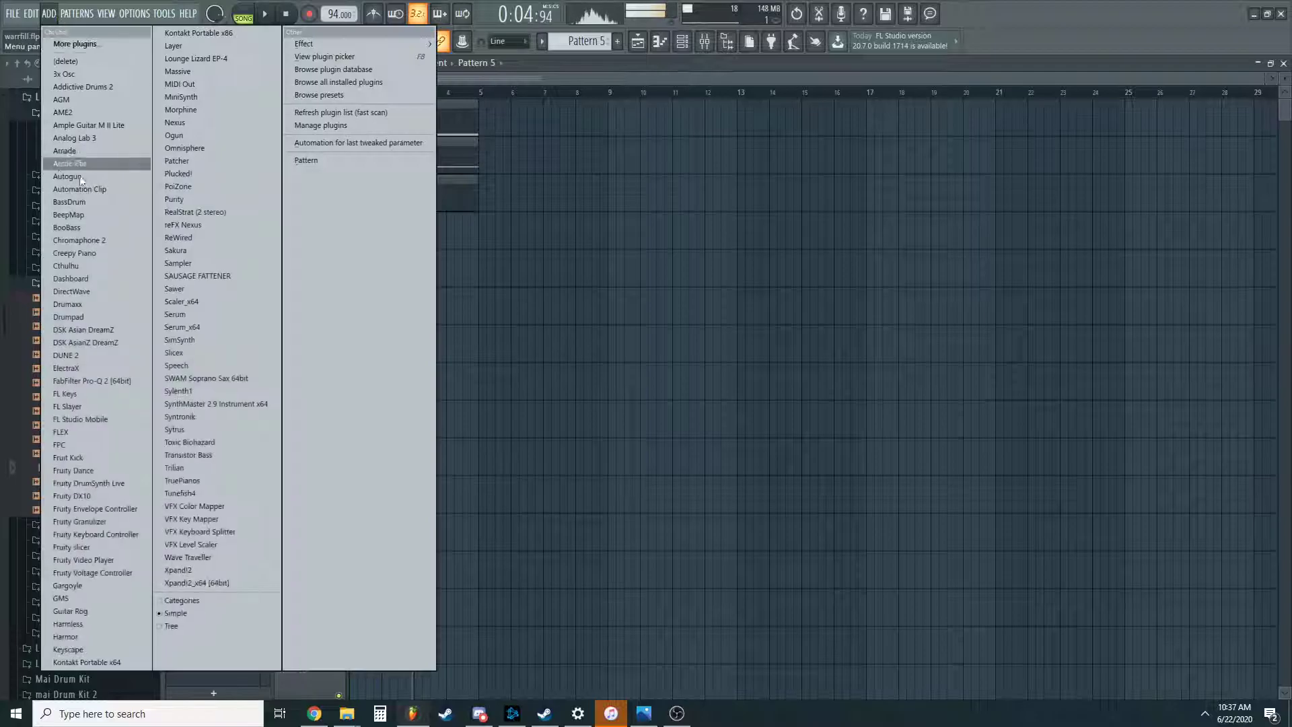
left_click(188, 191)
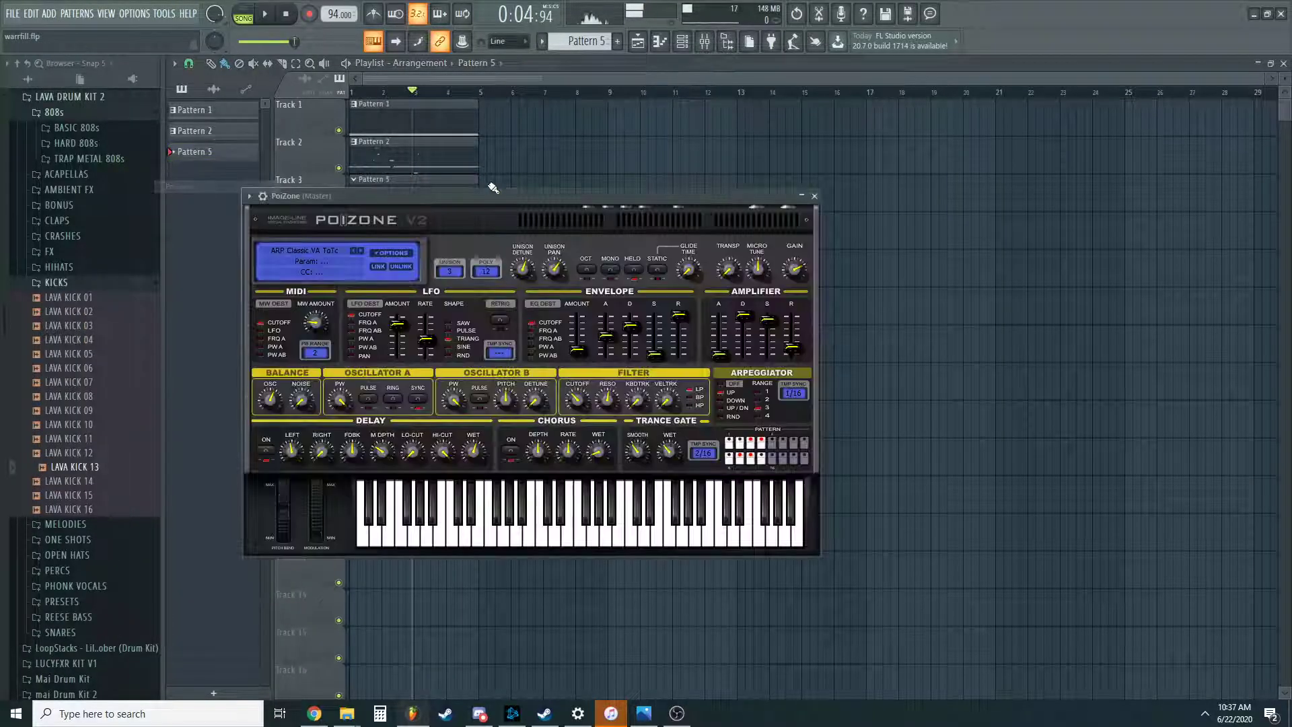
left_click(678, 720)
left_click(972, 473)
right_click(970, 469)
Browse PoiZone's Default preset bank while the beat plays and load GATE Zylog TC.
key("space")
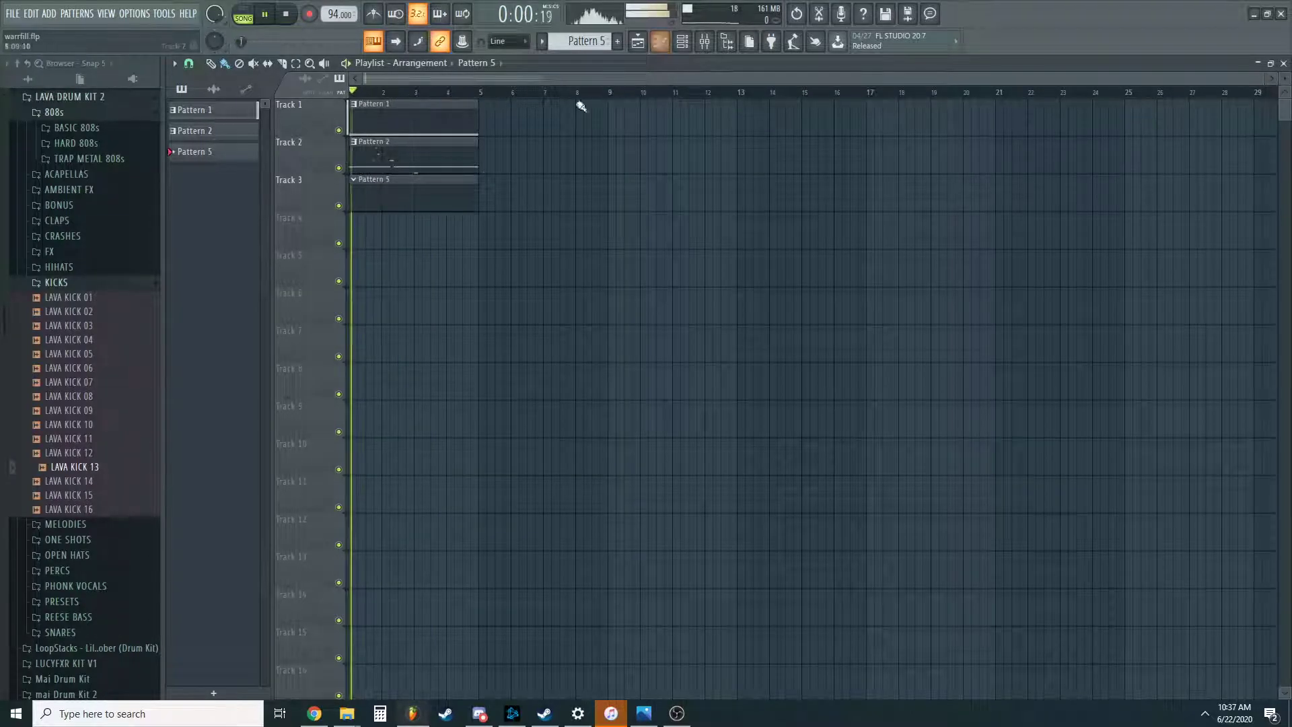
left_click(682, 41)
left_click(271, 464)
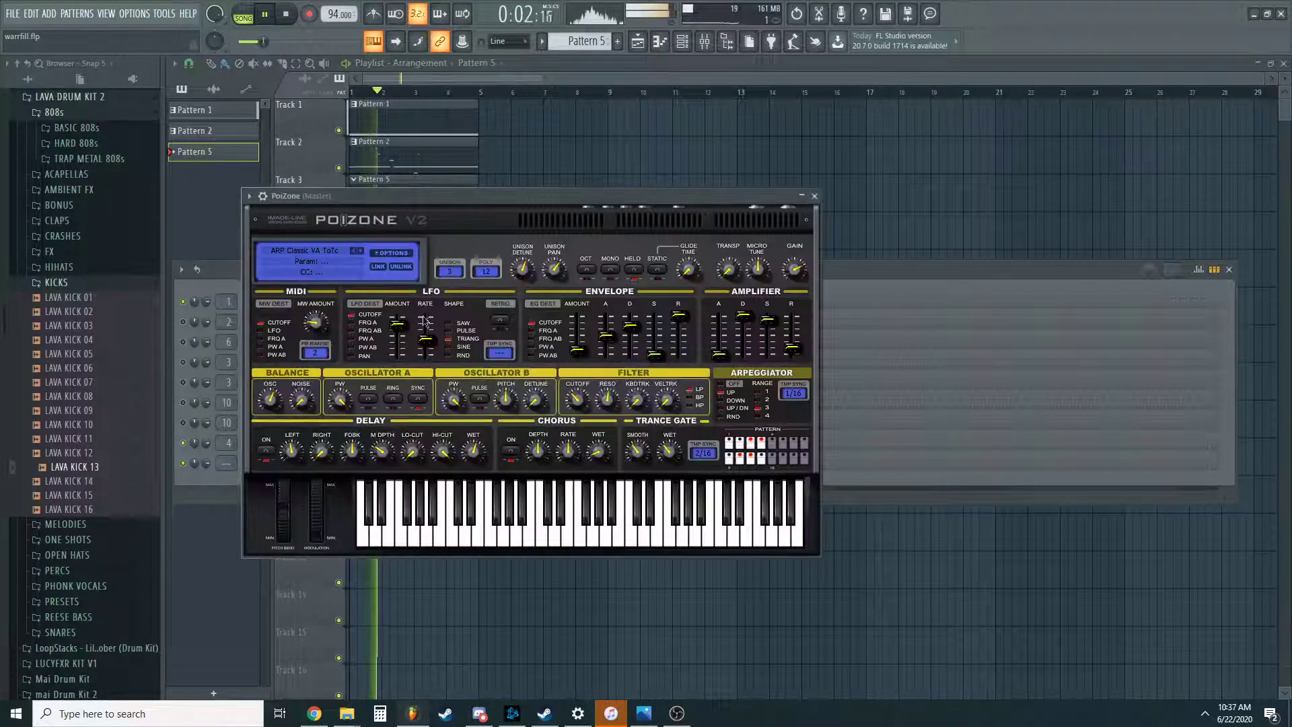
left_click(304, 253)
left_click(601, 413)
scroll(602, 412, "down", 8)
left_click(603, 413)
scroll(603, 412, "down", 7)
left_click(605, 412)
scroll(604, 412, "down", 4)
left_click(604, 411)
scroll(605, 410, "down", 3)
key("Escape")
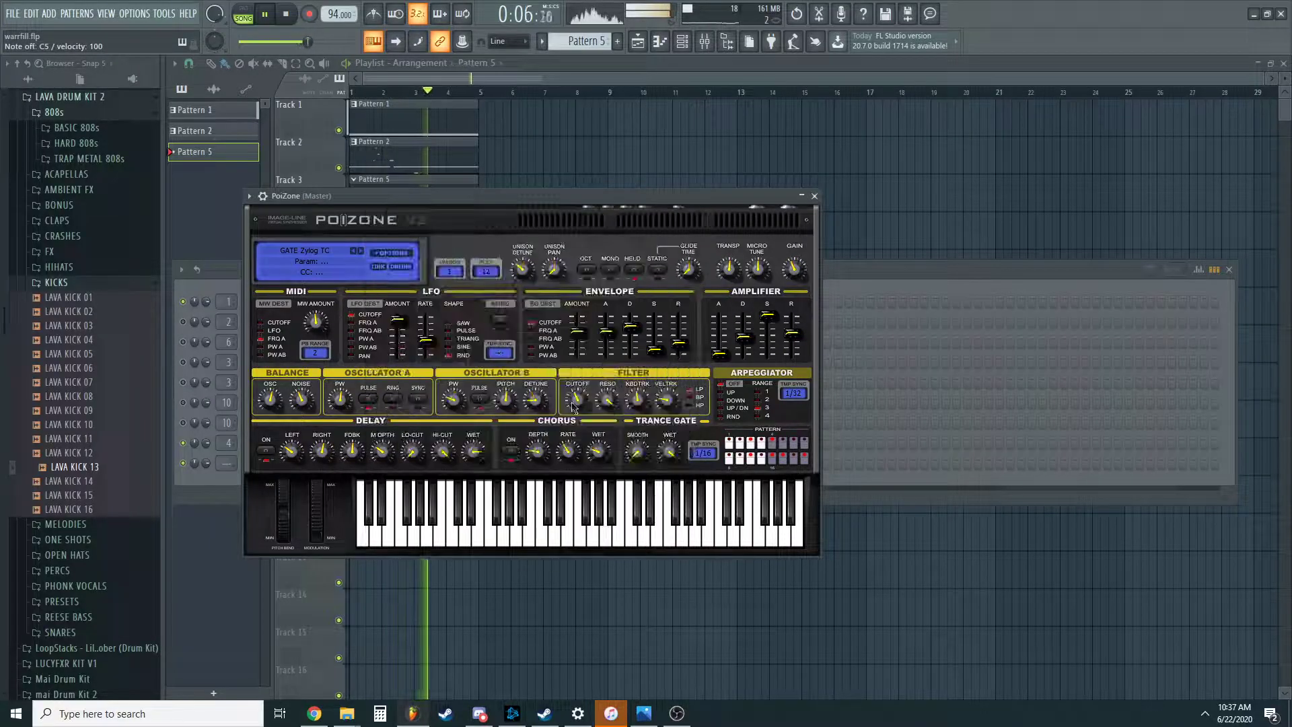
left_click(320, 250)
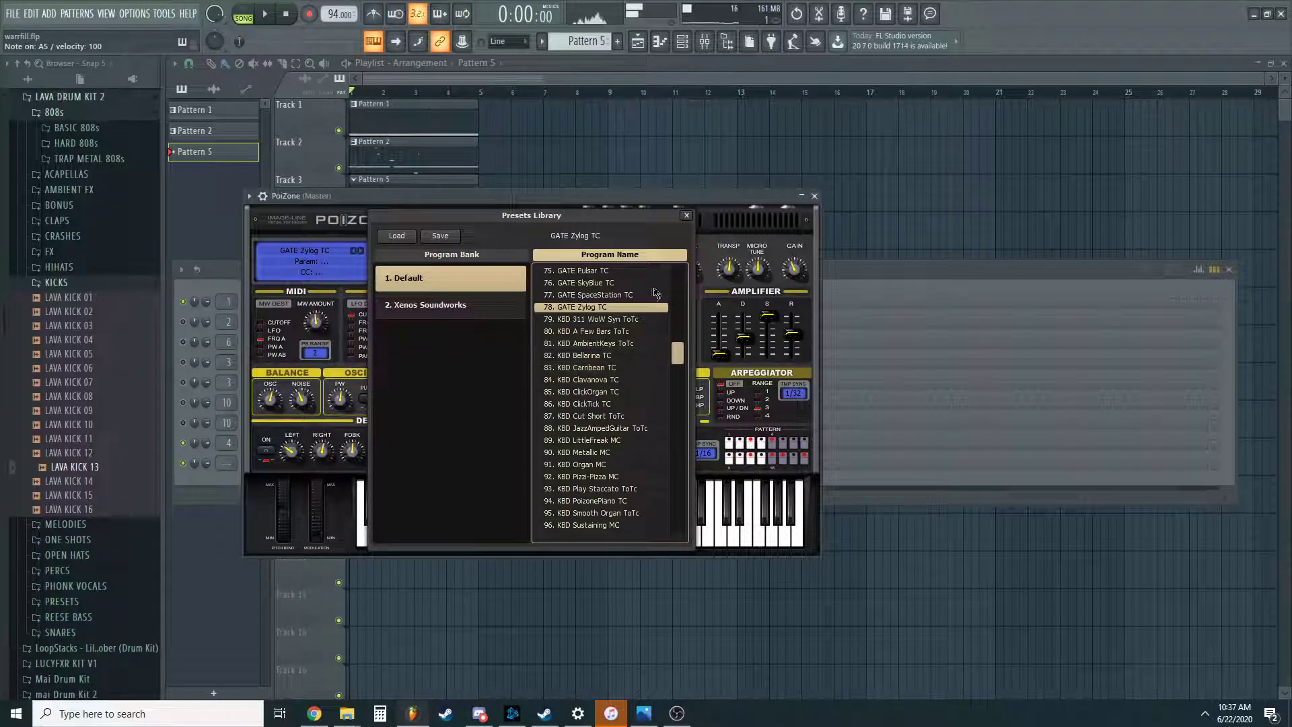
left_click(686, 216)
left_click(814, 196)
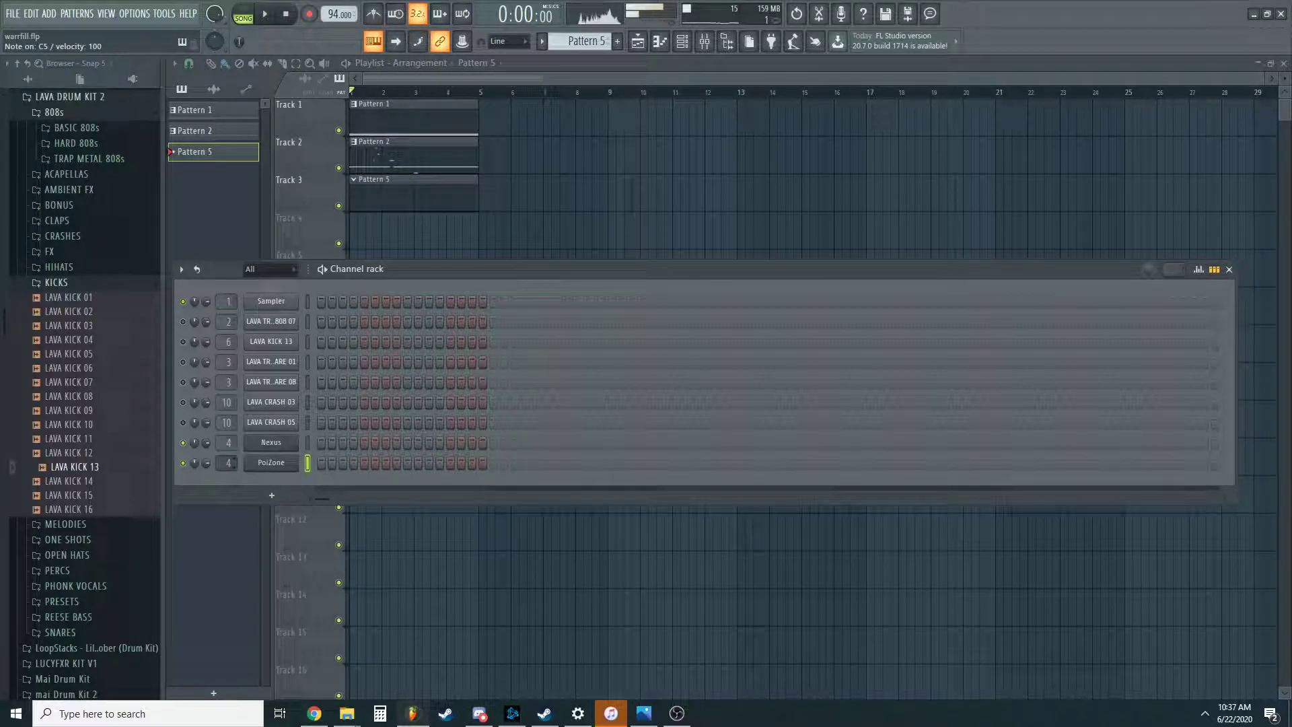
Draw a C5 note spanning all four bars in PoiZone's piano roll and play it back.
left_click(369, 227)
left_click(682, 42)
right_click(290, 459)
left_click(327, 463)
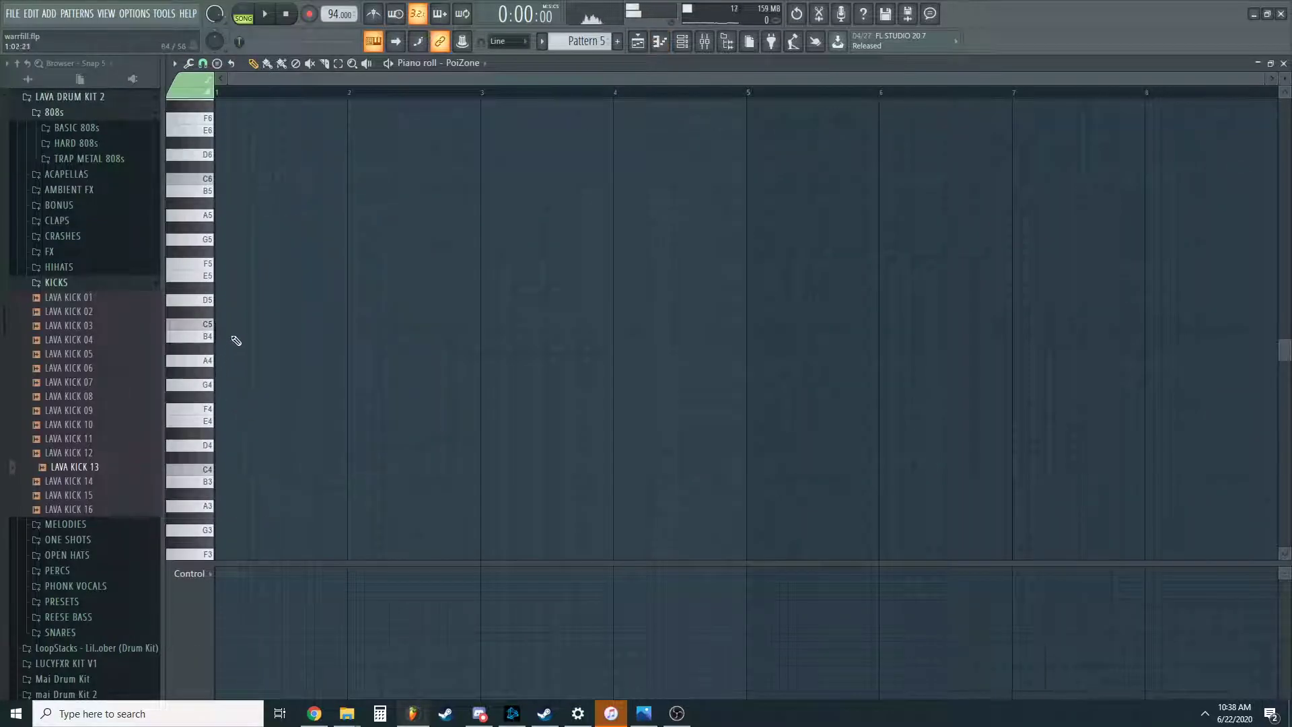
left_click_drag(231, 324, 579, 317)
key("ctrl+a")
key("space")
scroll(749, 317, "up", 5)
key("space")
key("space")
Load Fruity Blood Overdrive in the first effect slot of PoiZone's mixer track, Insert 7, with the pre-amp at about 0.56.
left_click(682, 42)
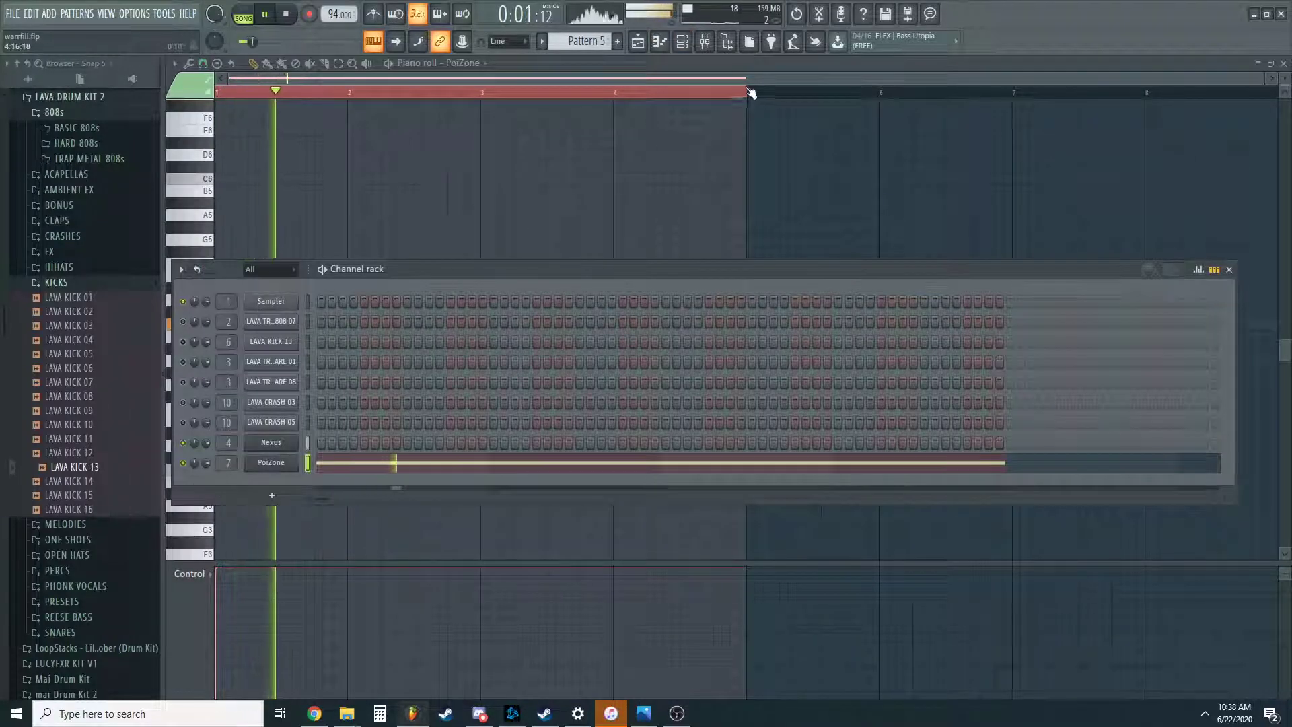
left_click(705, 42)
left_click(1159, 106)
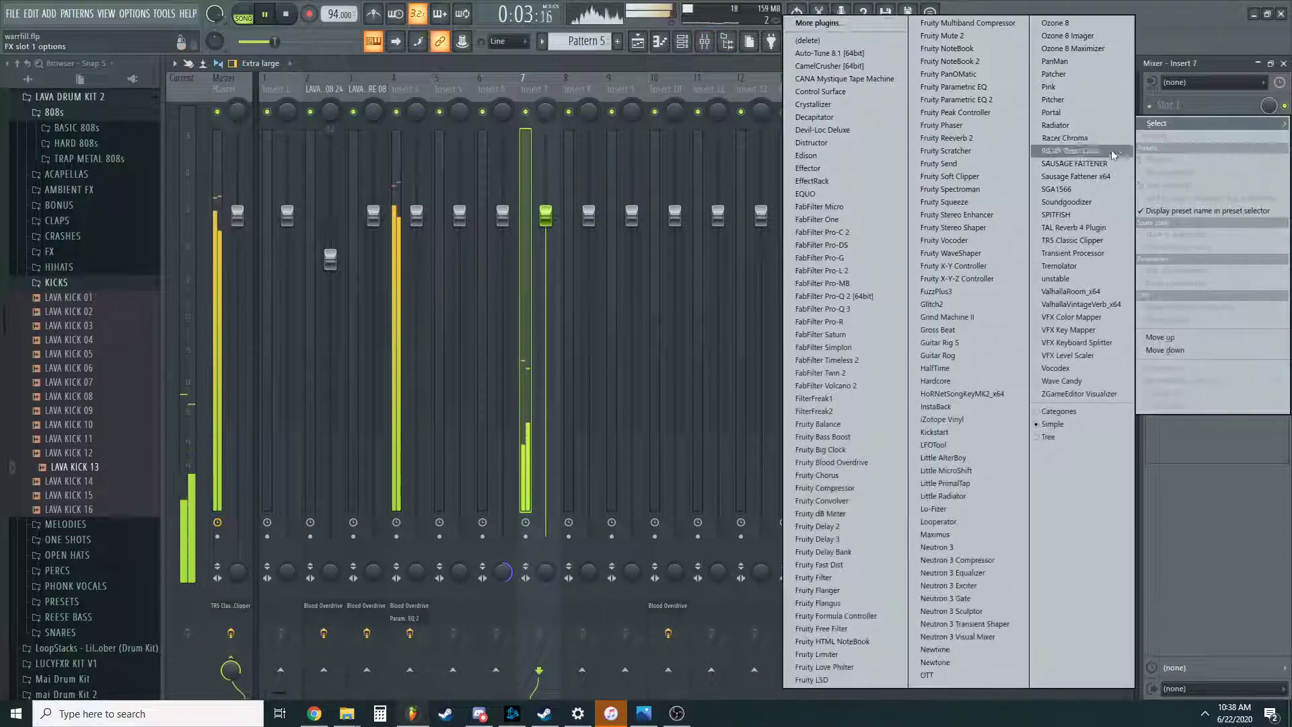
left_click(842, 463)
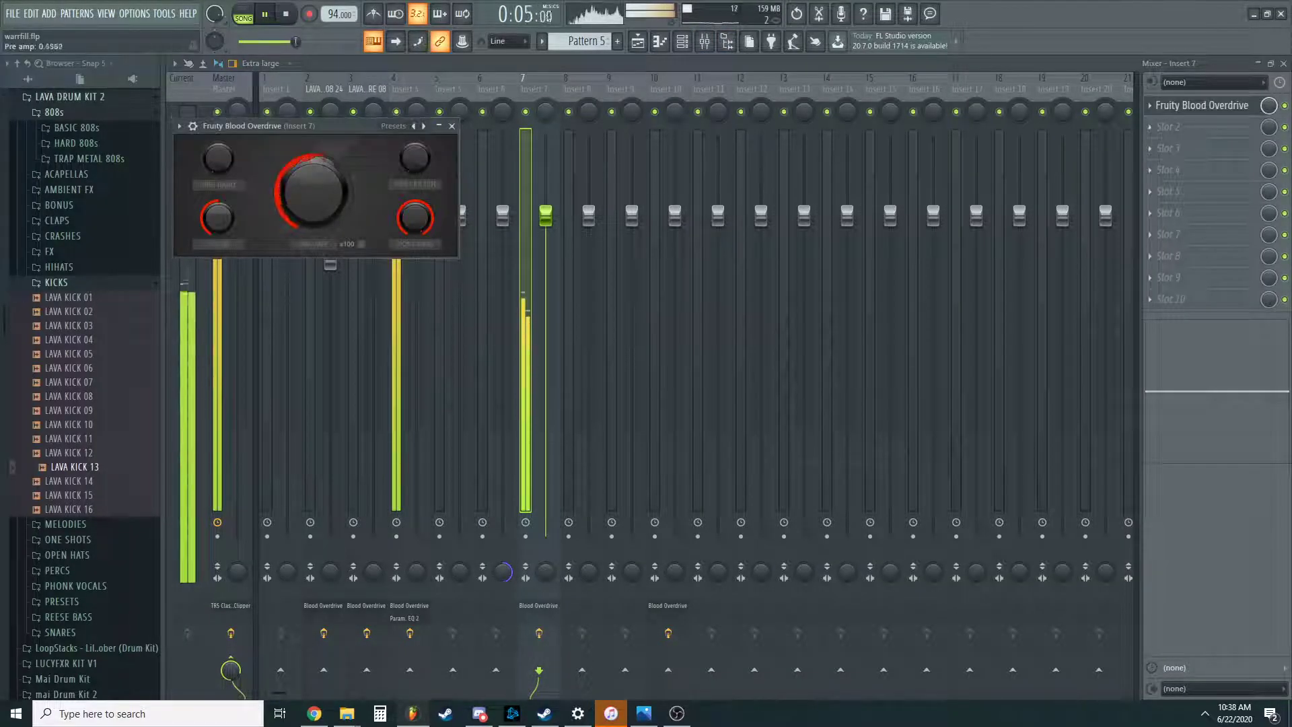
Audition LED presets from PoiZone's Default bank over the beat and load LED Isotope TC.
left_click(661, 43)
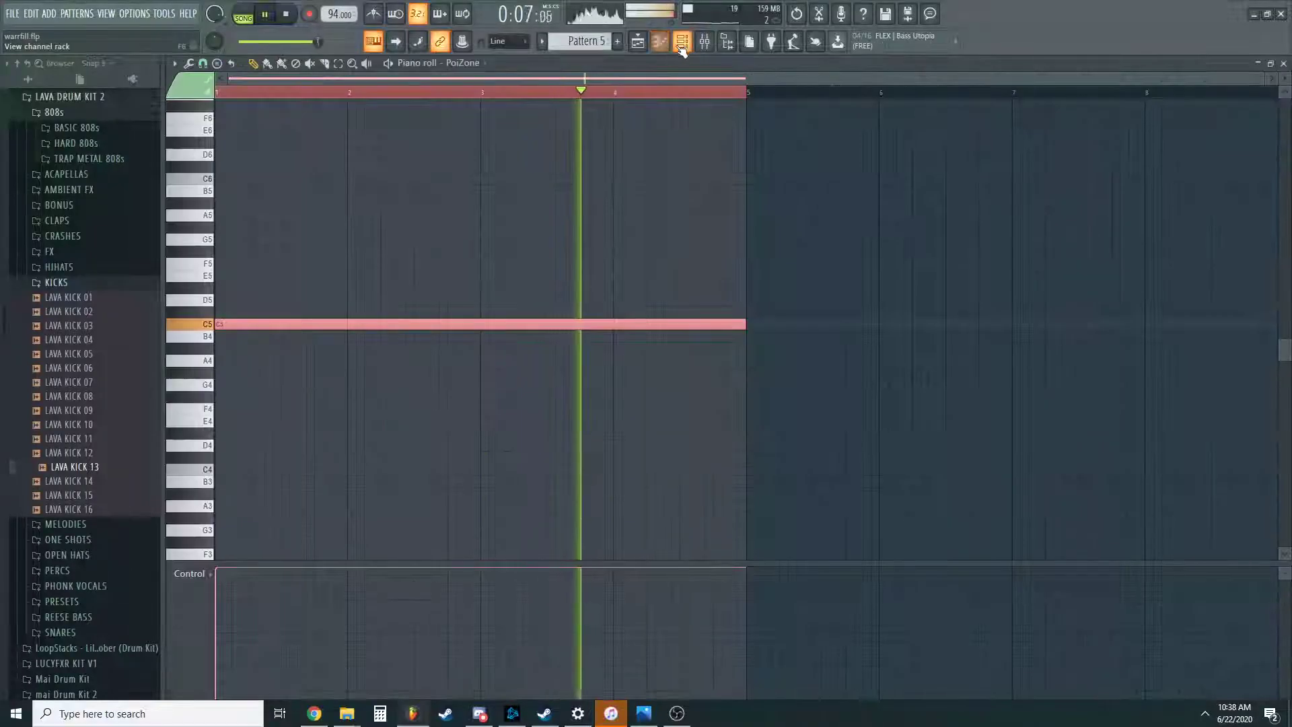
left_click(682, 44)
left_click(269, 462)
left_click(306, 251)
left_click(606, 405)
scroll(596, 406, "down", 6)
scroll(592, 406, "down", 7)
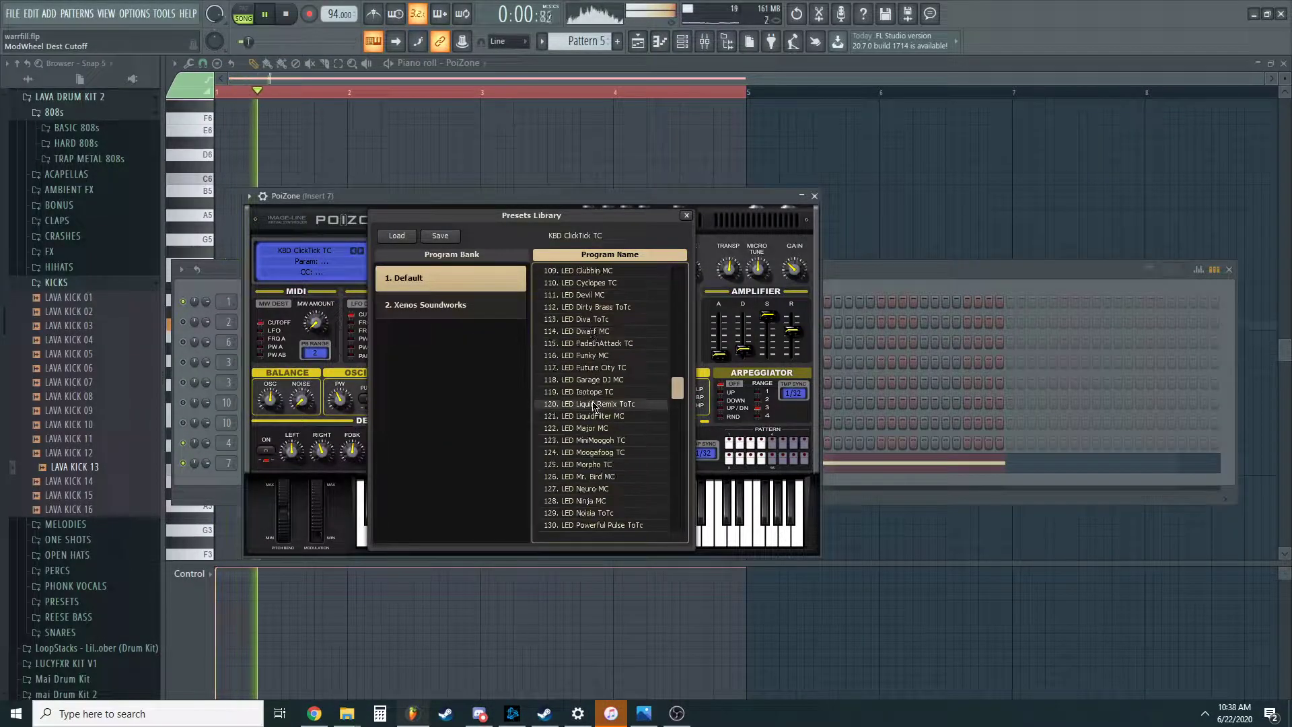
left_click(594, 404)
left_click(598, 331)
key("space")
left_click(597, 320)
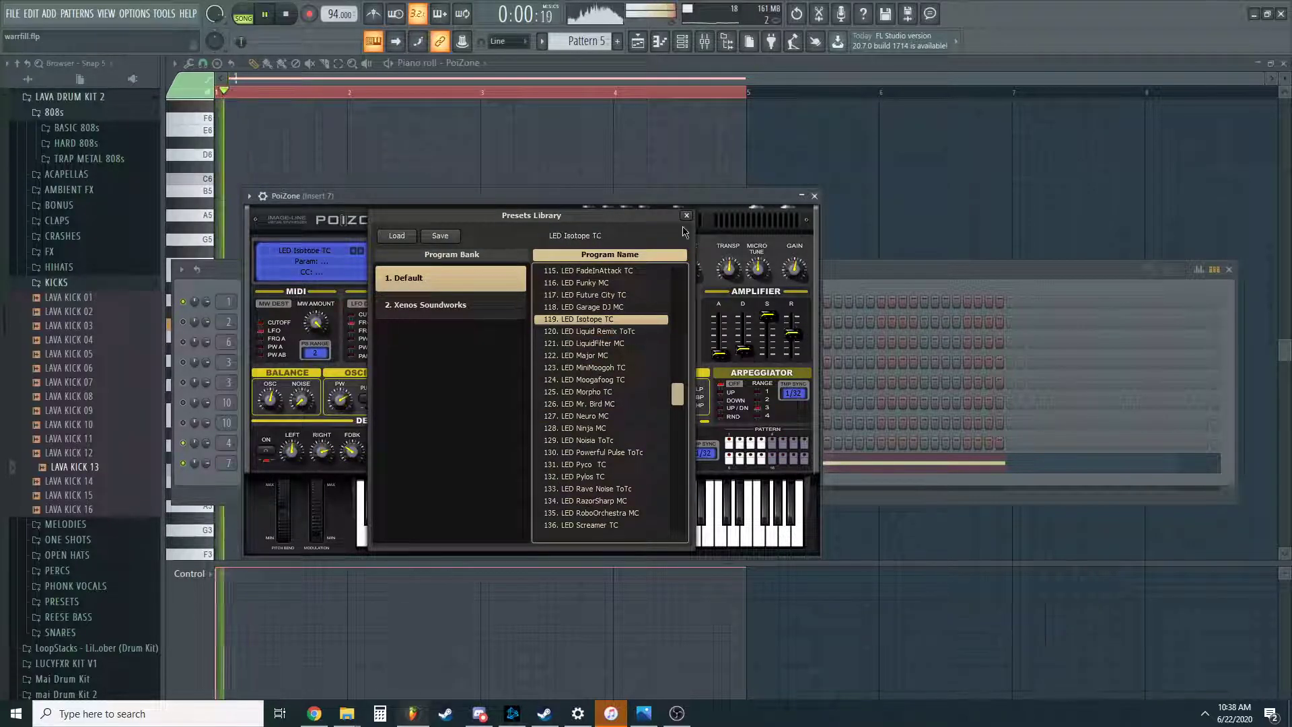
left_click(686, 216)
Shorten PoiZone's C5 note to half a bar and continue with alternating half-bar C#5 and C5 notes through bar 2.
left_click(858, 190)
right_click(858, 190)
key("space")
key("space")
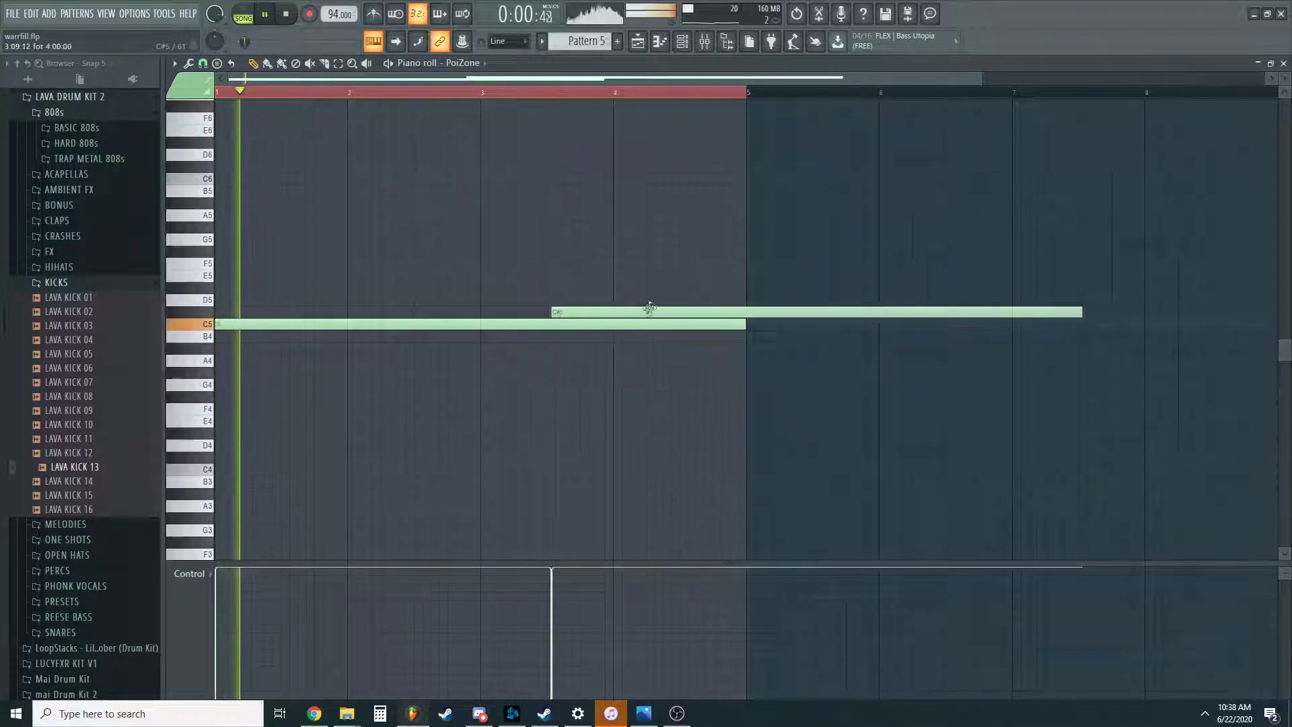
left_click_drag(744, 320, 279, 321)
left_click(288, 313)
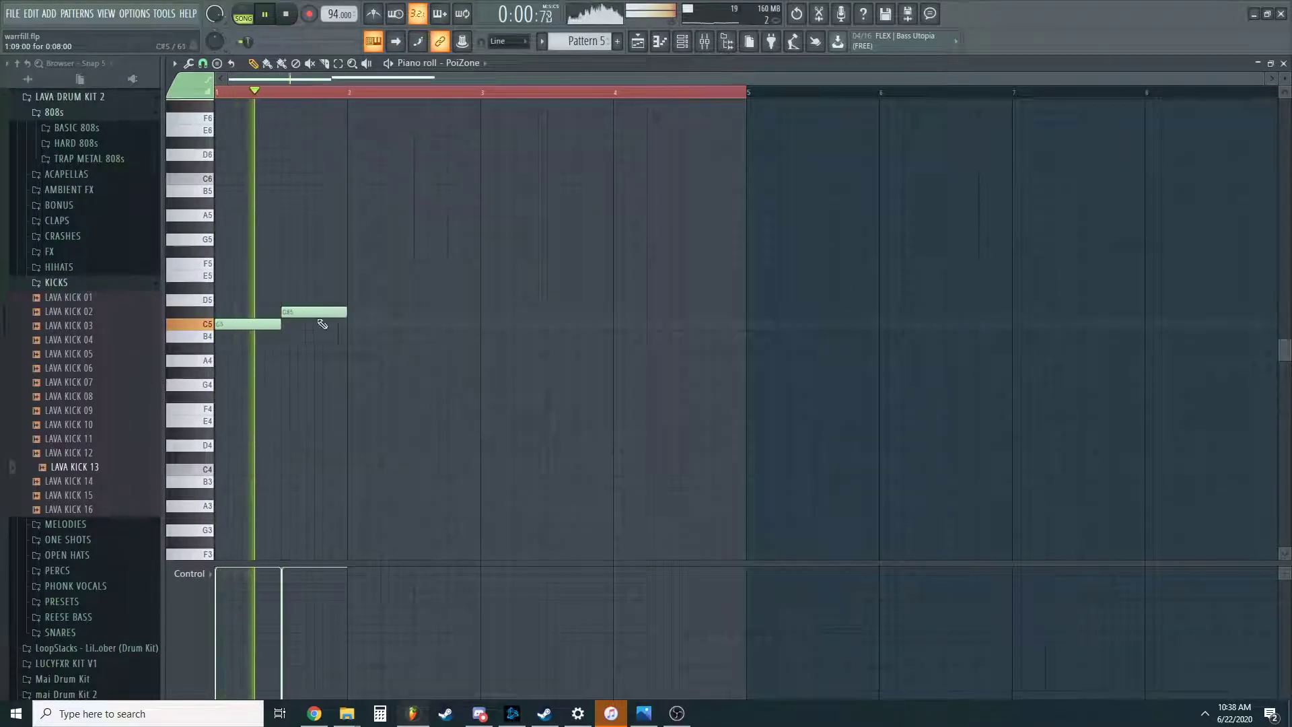
left_click(355, 324)
left_click(423, 313)
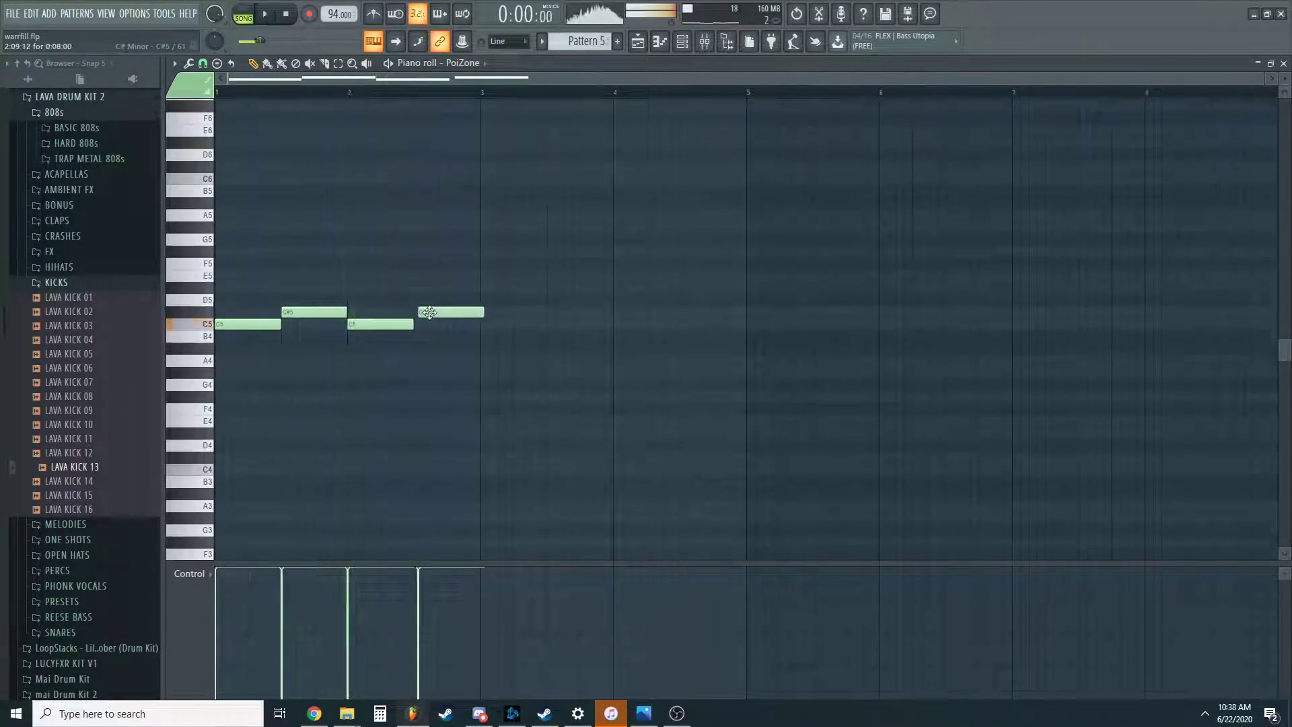
Lower both C#5 notes to B4 and duplicate the two-bar phrase to fill four bars.
left_click_drag(318, 312, 336, 337)
key("space")
key("space")
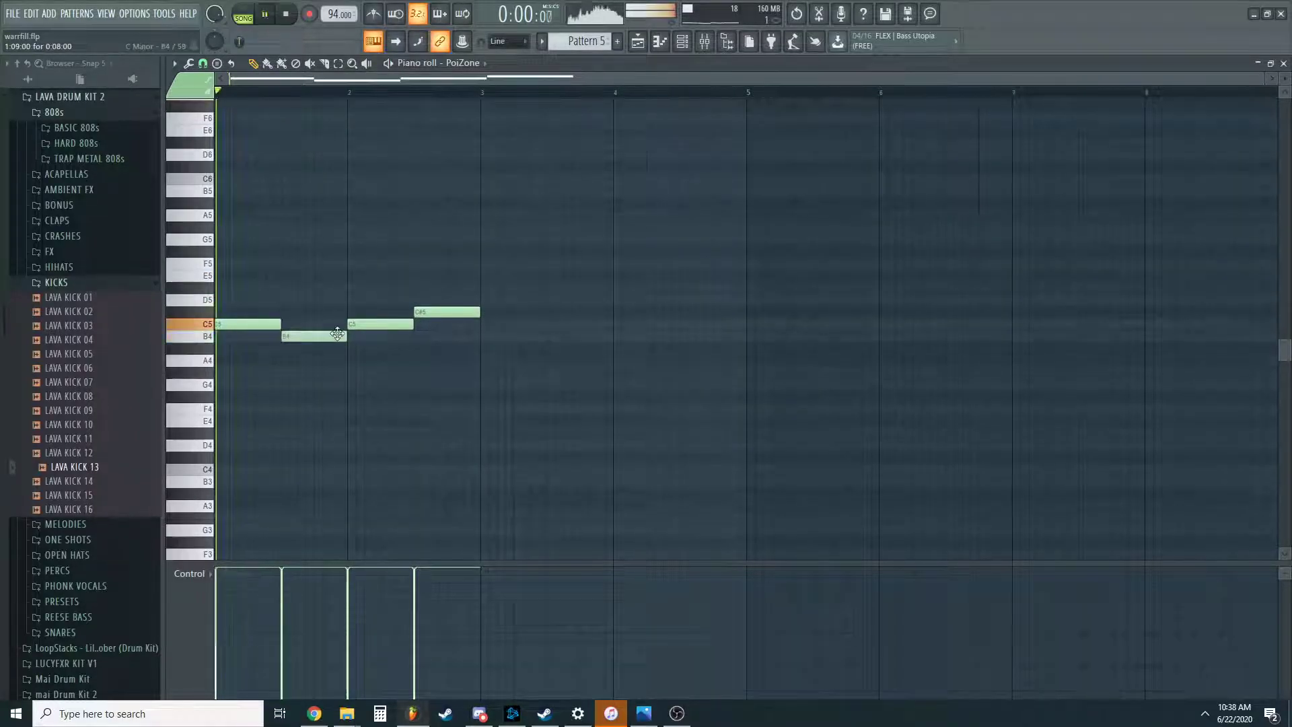
left_click_drag(415, 313, 416, 337)
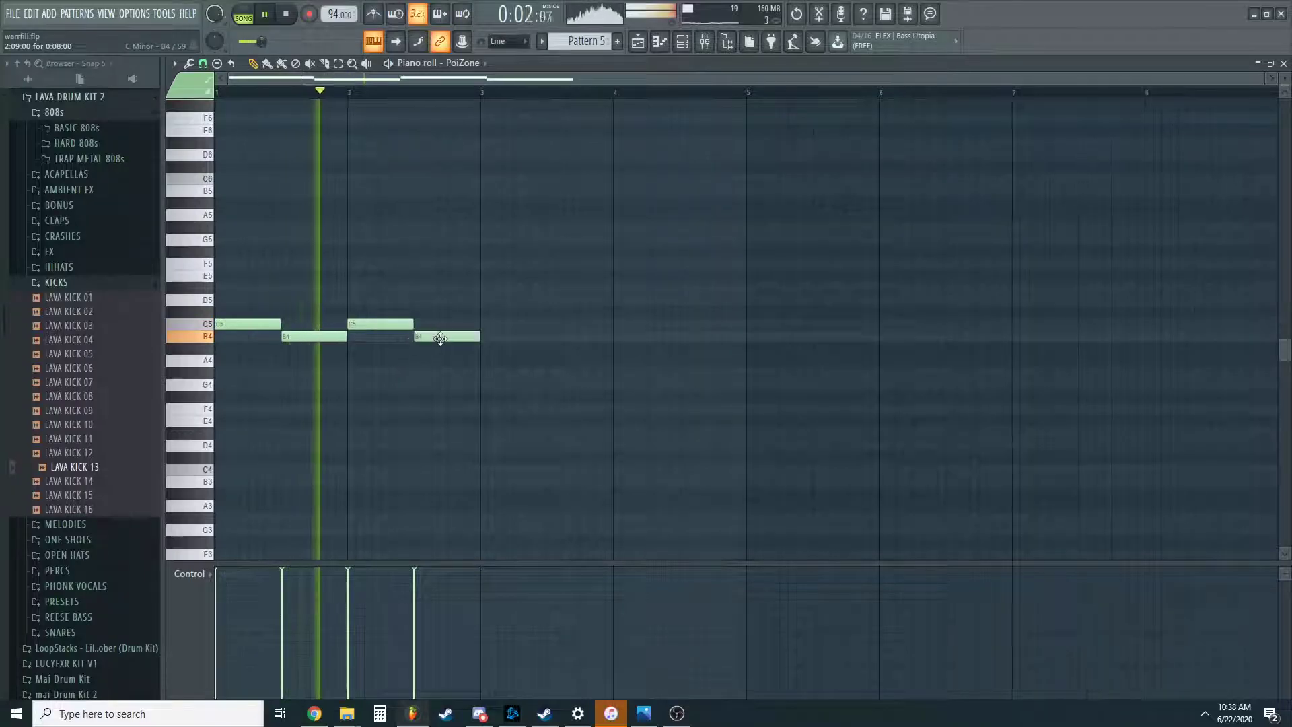
key("ctrl+b")
key("ctrl+d")
Browse further through PoiZone's Default presets during playback and load GATE Opium TC.
left_click(683, 42)
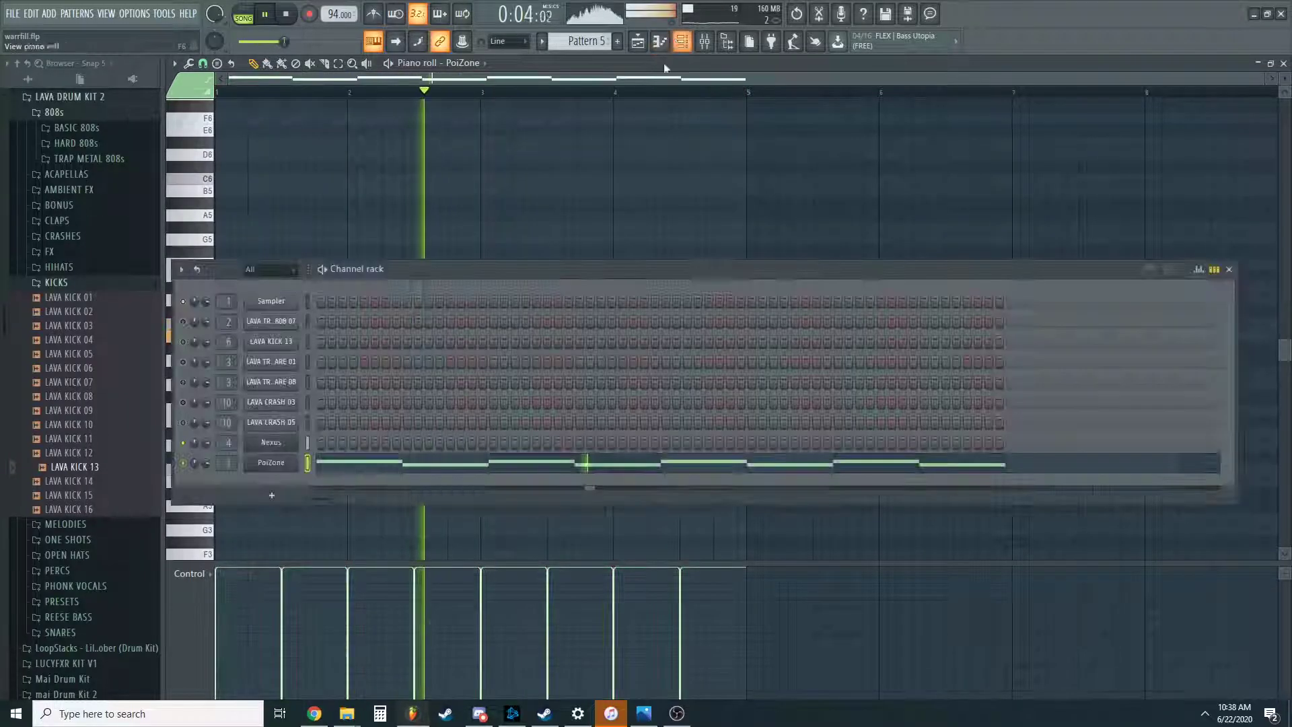
left_click(268, 463)
left_click(306, 251)
left_click(586, 391)
scroll(606, 393, "down", 15)
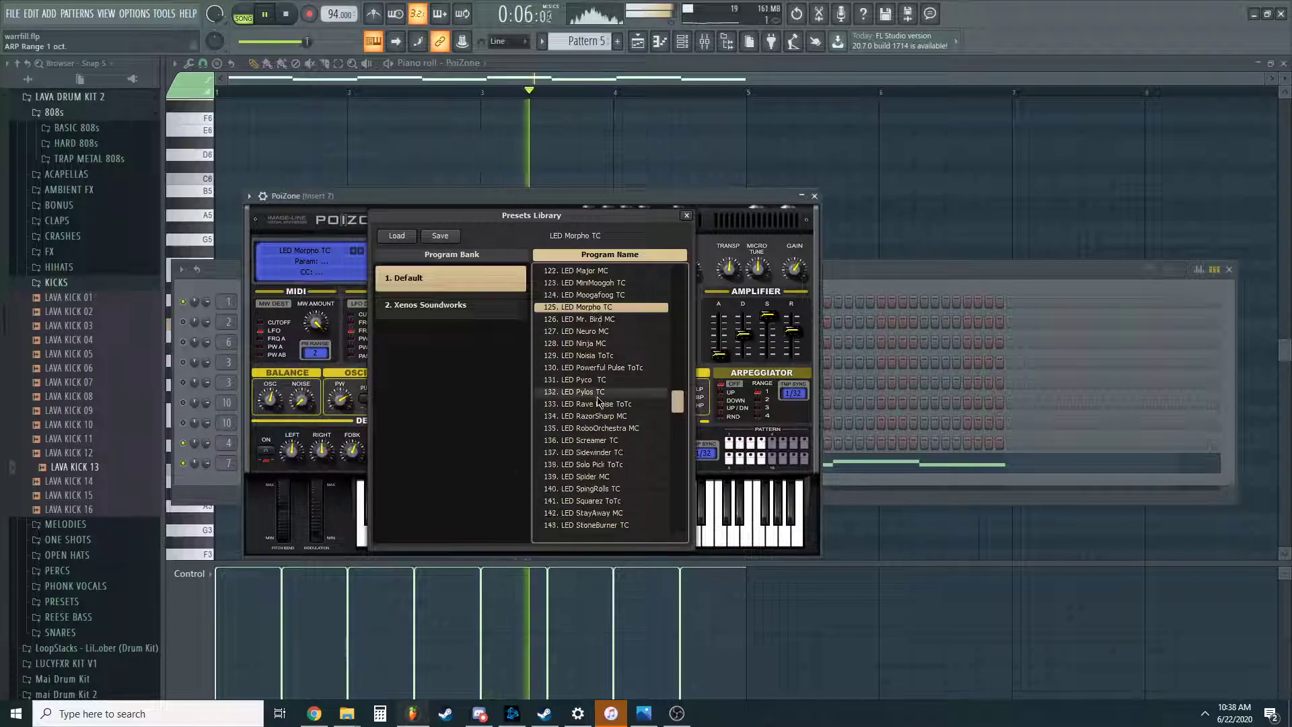
left_click(608, 395)
scroll(608, 393, "up", 5)
left_click(609, 382)
scroll(609, 385, "up", 6)
scroll(611, 387, "down", 4)
left_click(614, 343)
left_click(613, 331)
scroll(615, 350, "up", 10)
scroll(616, 358, "up", 13)
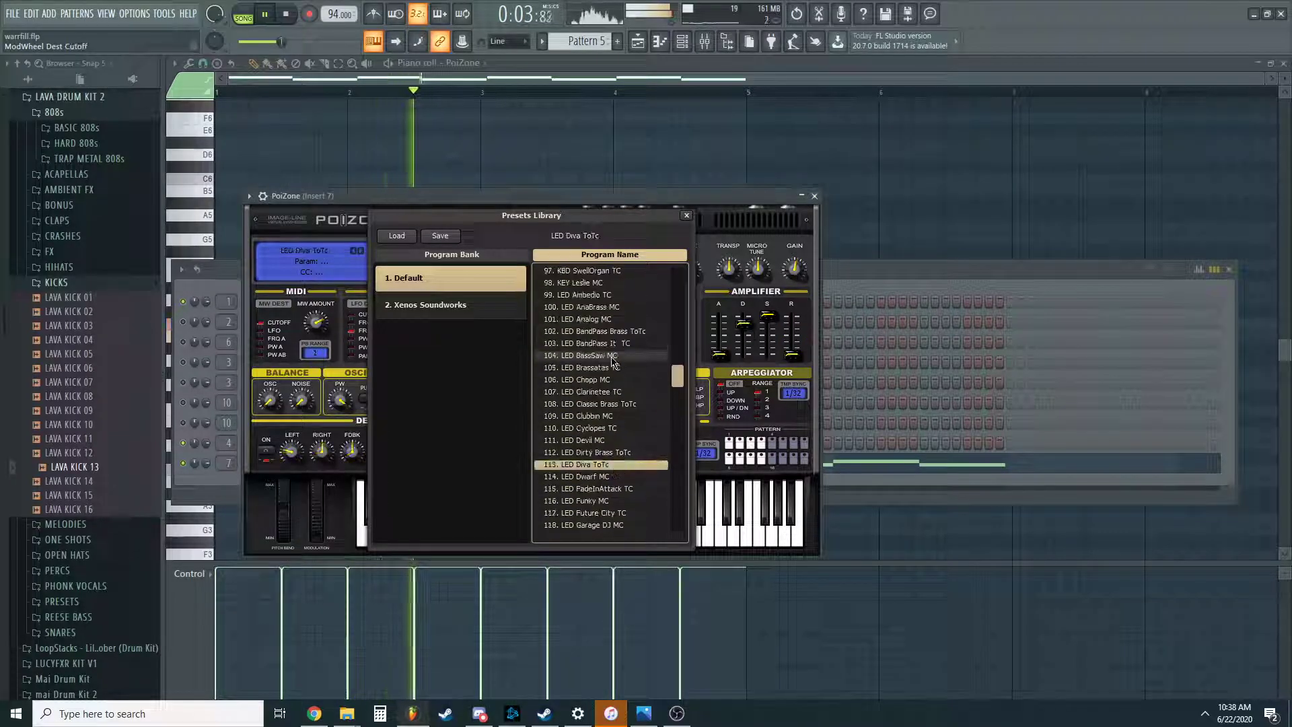
left_click(616, 355)
scroll(616, 360, "up", 4)
scroll(616, 362, "up", 12)
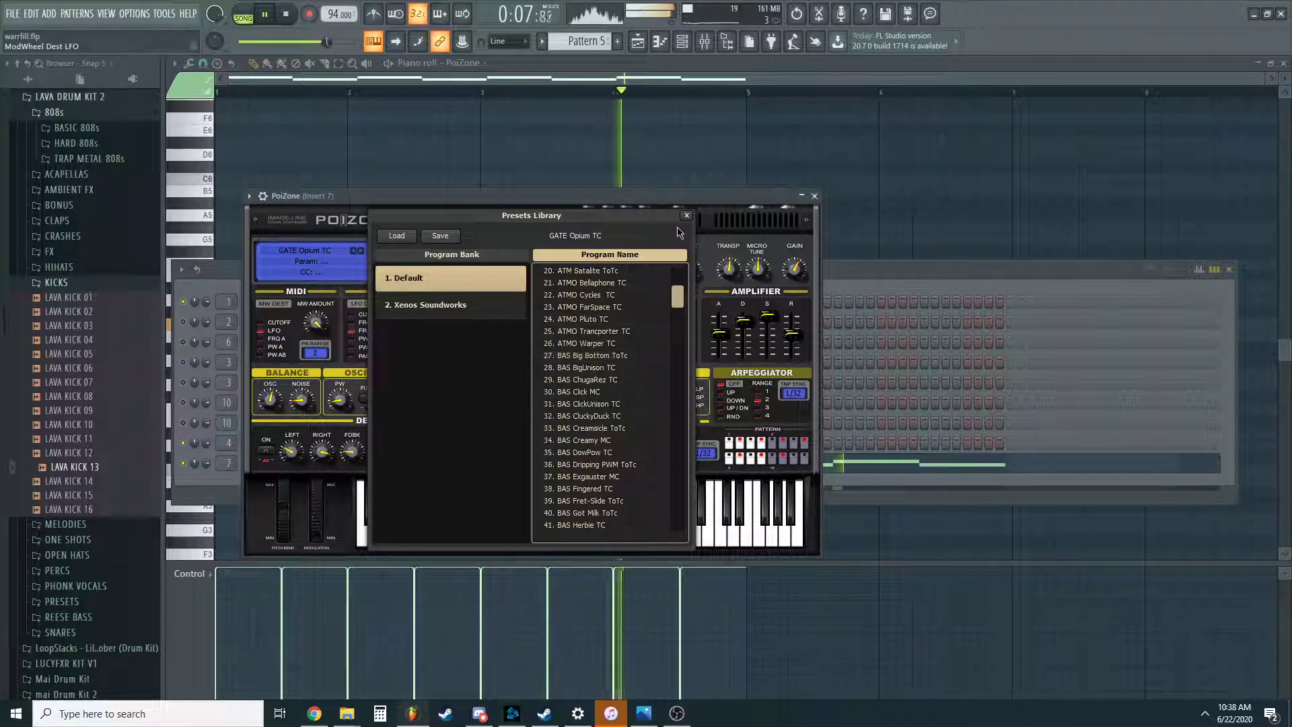
left_click(686, 216)
left_click(815, 196)
Restart playback and switch on the x100 boost in Insert 7's Fruity Blood Overdrive.
key("space")
key("space")
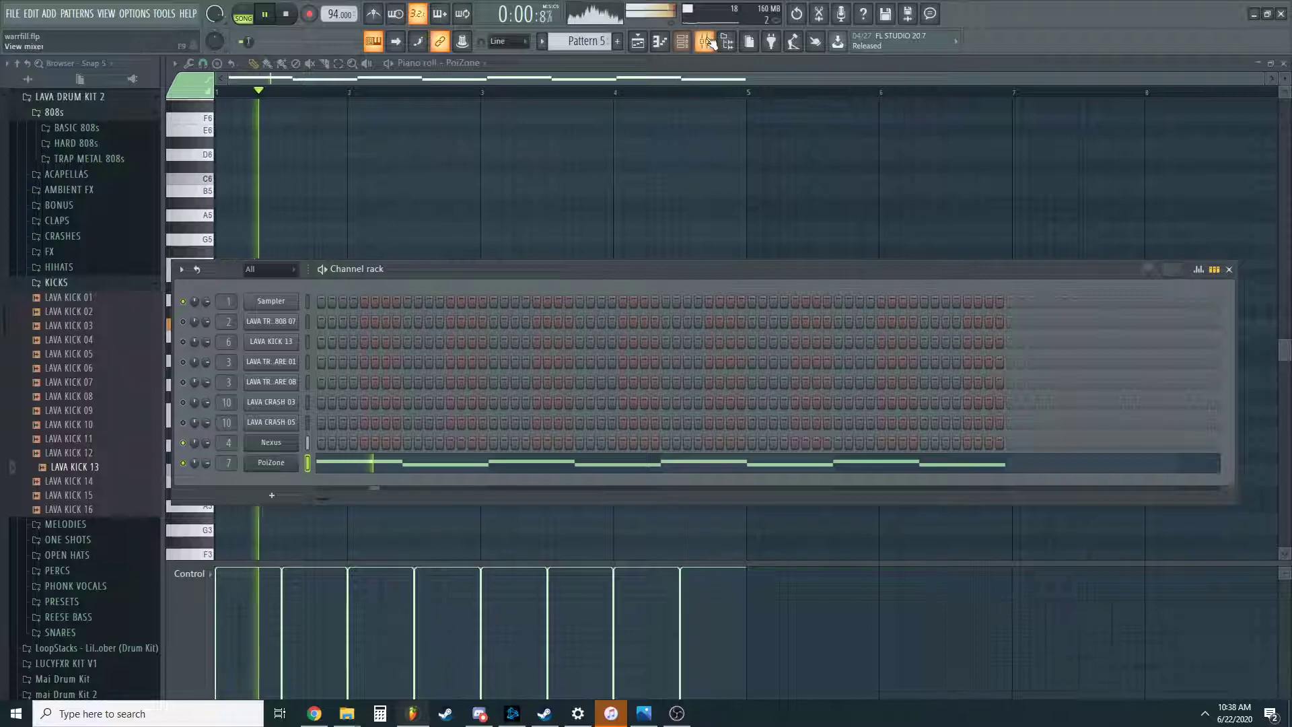
key("F9")
left_click(1173, 110)
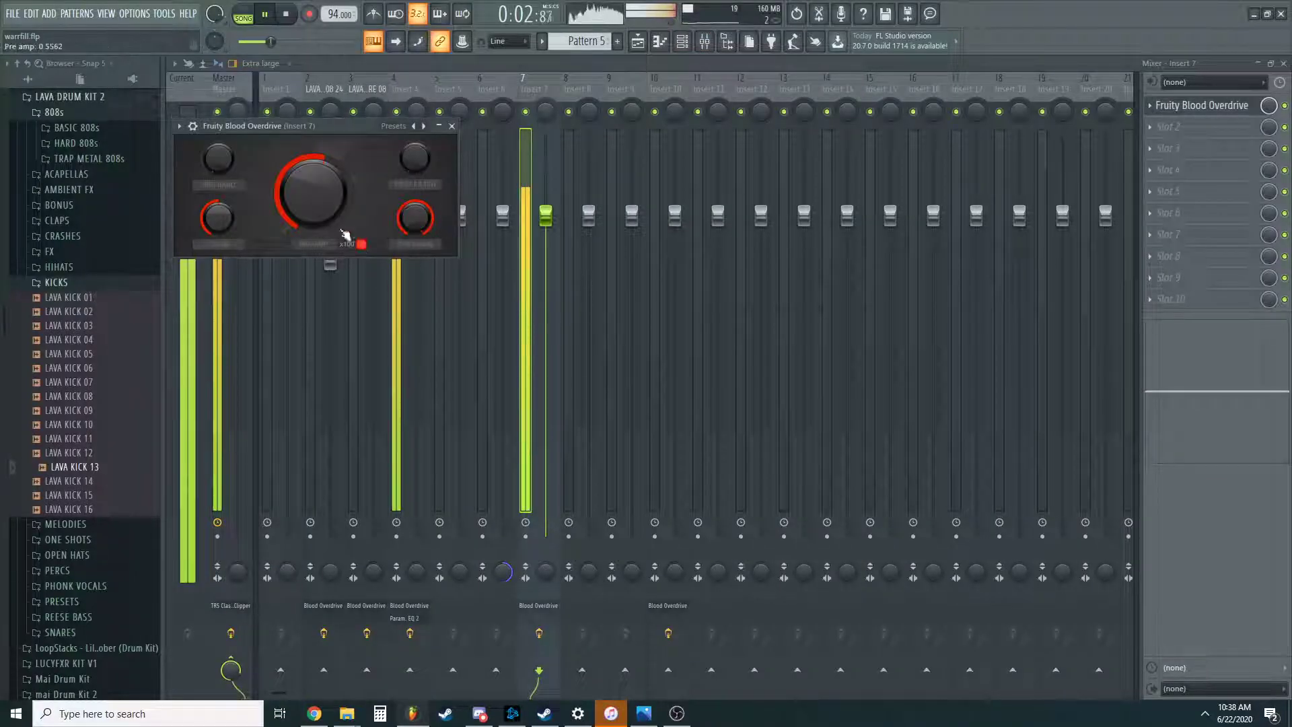
Add Fruity parametric EQ 2 in Insert 7's second slot, adjusting the low end and boosting a mid band slightly.
left_click(1171, 126)
left_click(969, 101)
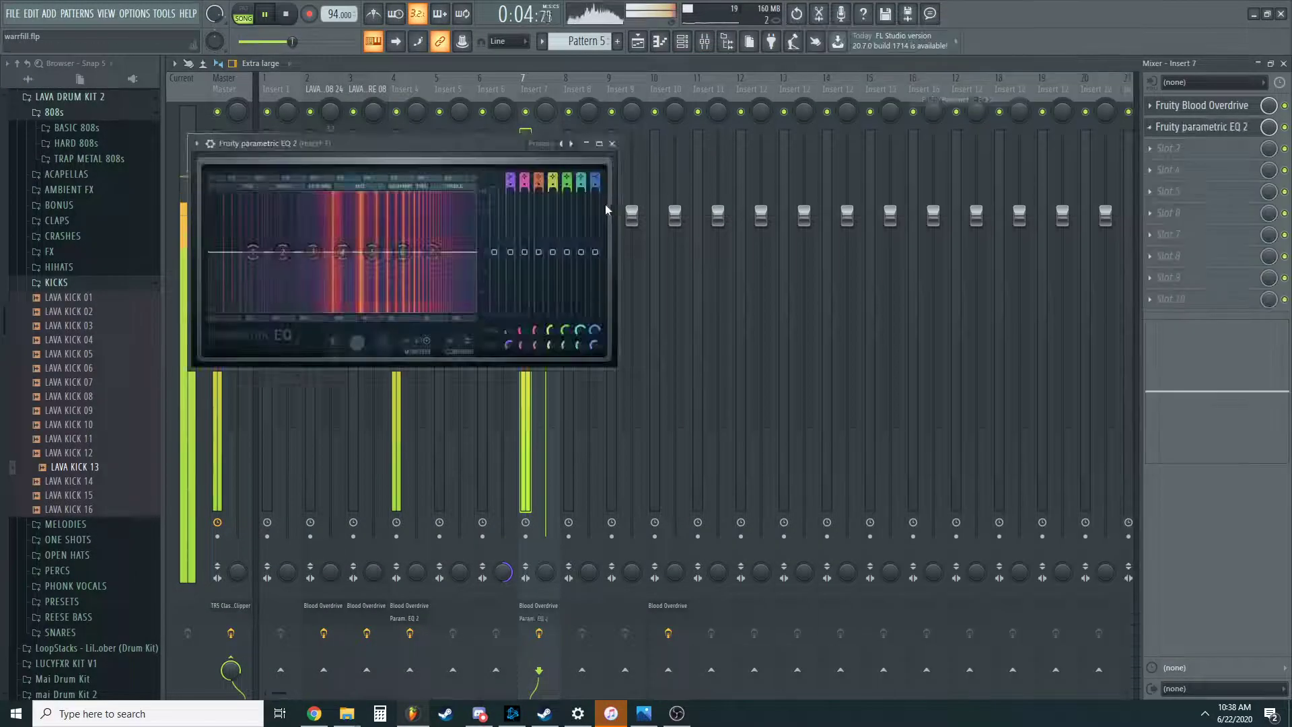
left_click_drag(211, 253, 287, 253)
left_click_drag(369, 253, 373, 236)
left_click(612, 143)
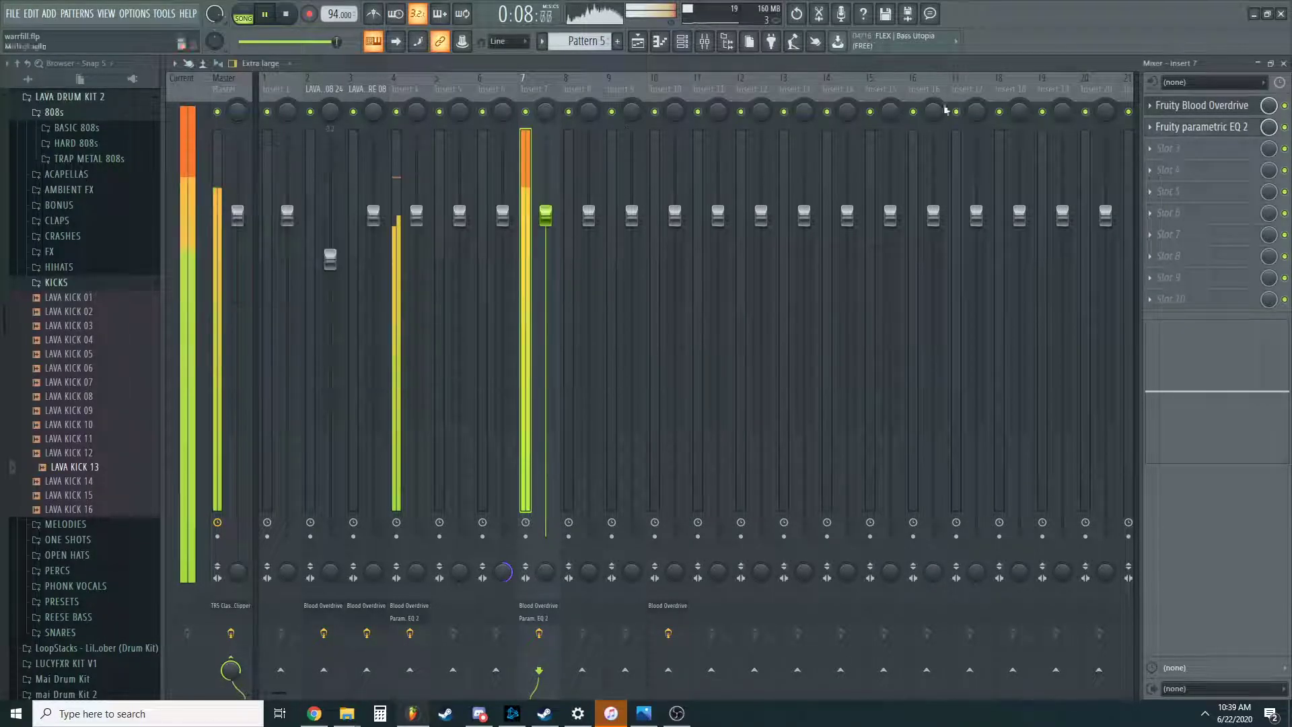
Make Pattern 1 the active pattern from the playlist and unmute all channels in the channel rack.
left_click(1284, 63)
left_click(1283, 63)
left_click(464, 126)
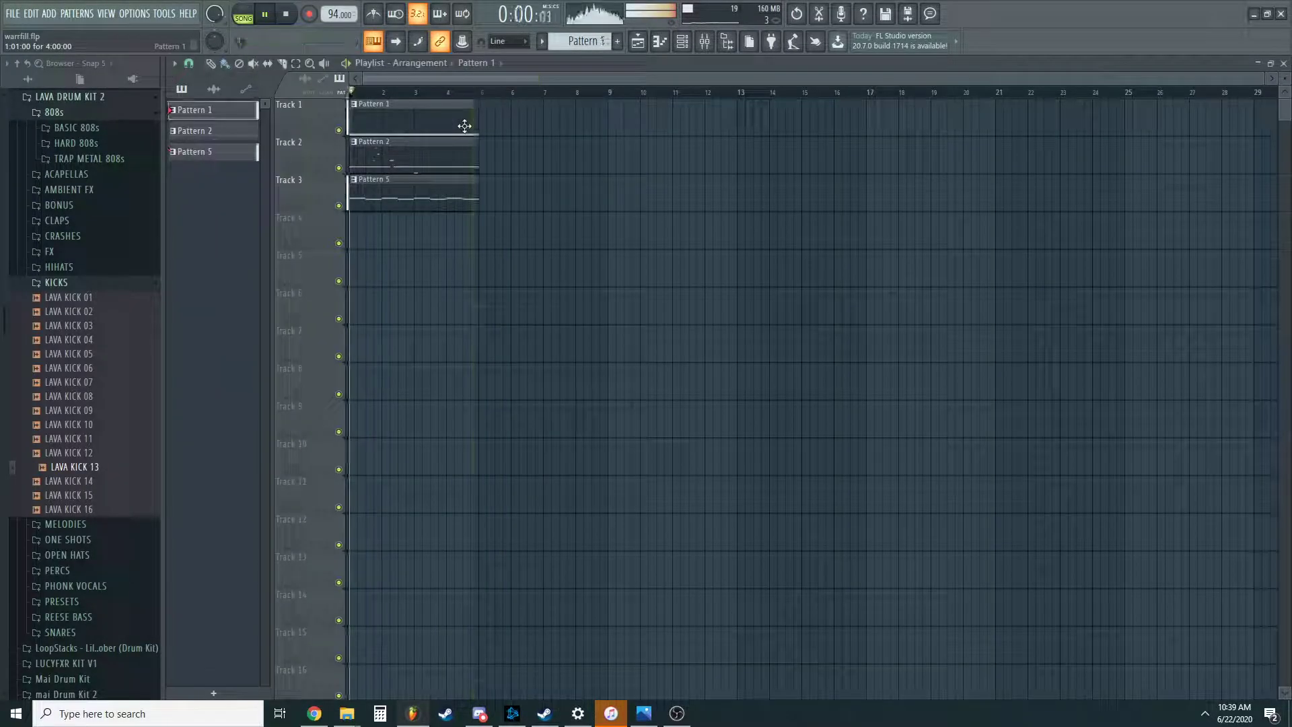
left_click(681, 43)
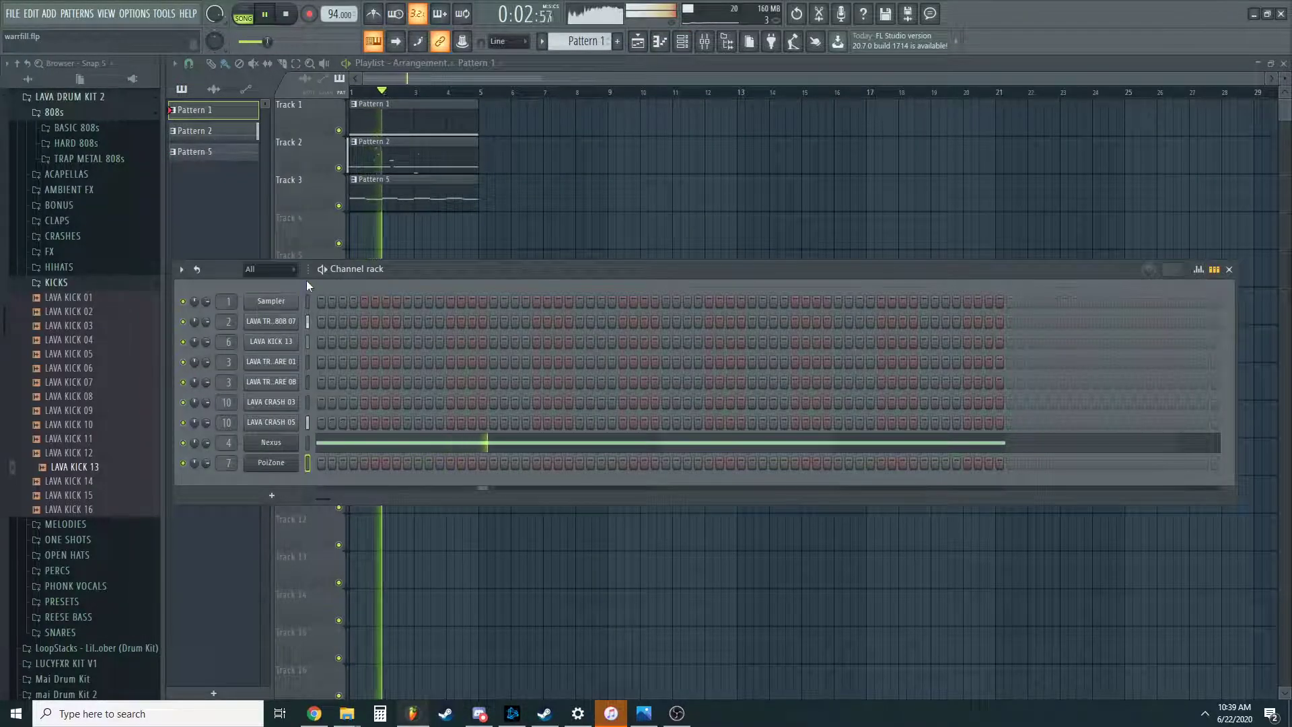
Save the project and lower the volume fader of PoiZone's Insert 7.
key("ctrl+s")
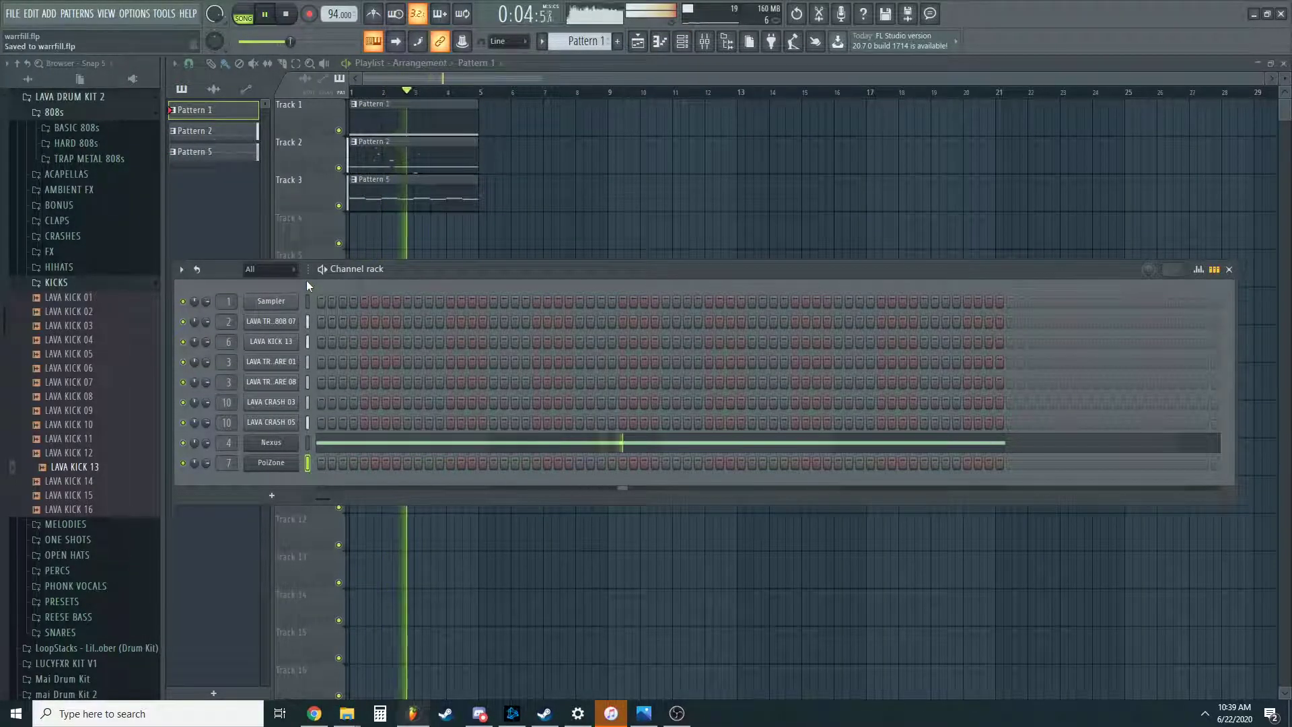
left_click(705, 42)
left_click_drag(558, 220, 558, 321)
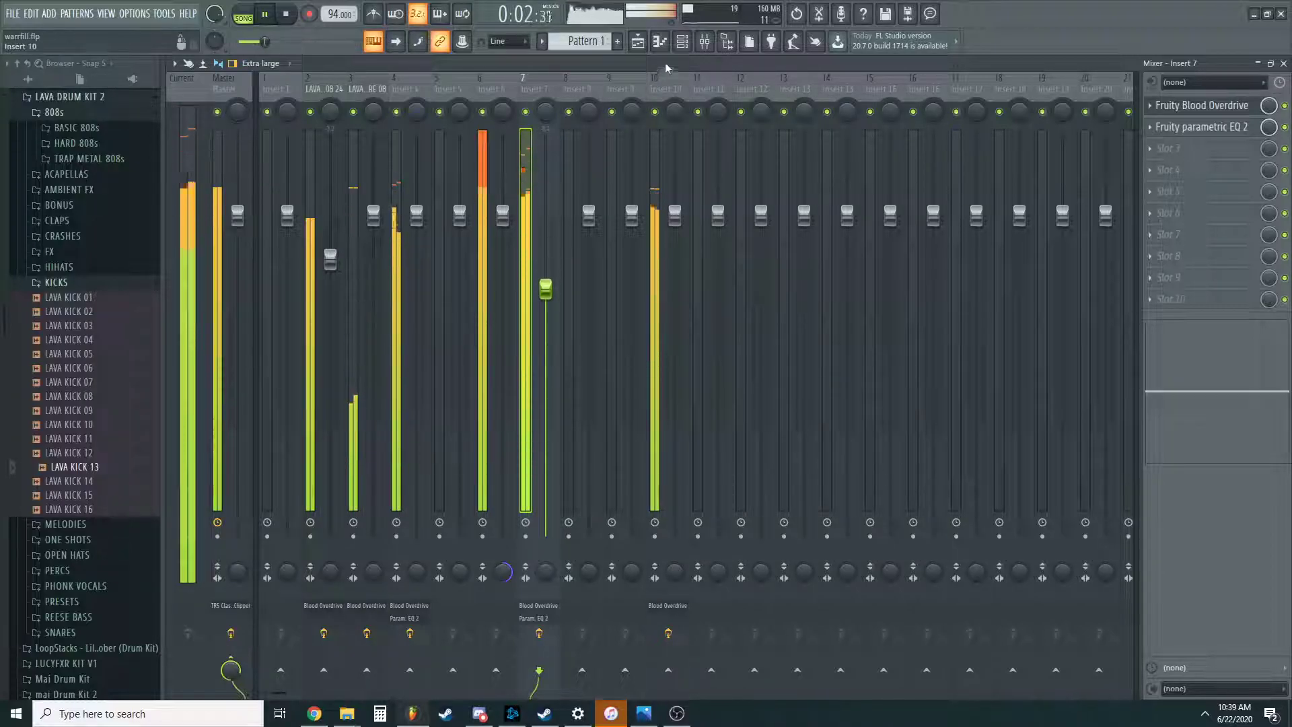
Reopen PoiZone's preset library, audition presets including KBD AmbientKeys ToTc, and load SYN Digital TC.
key("F6")
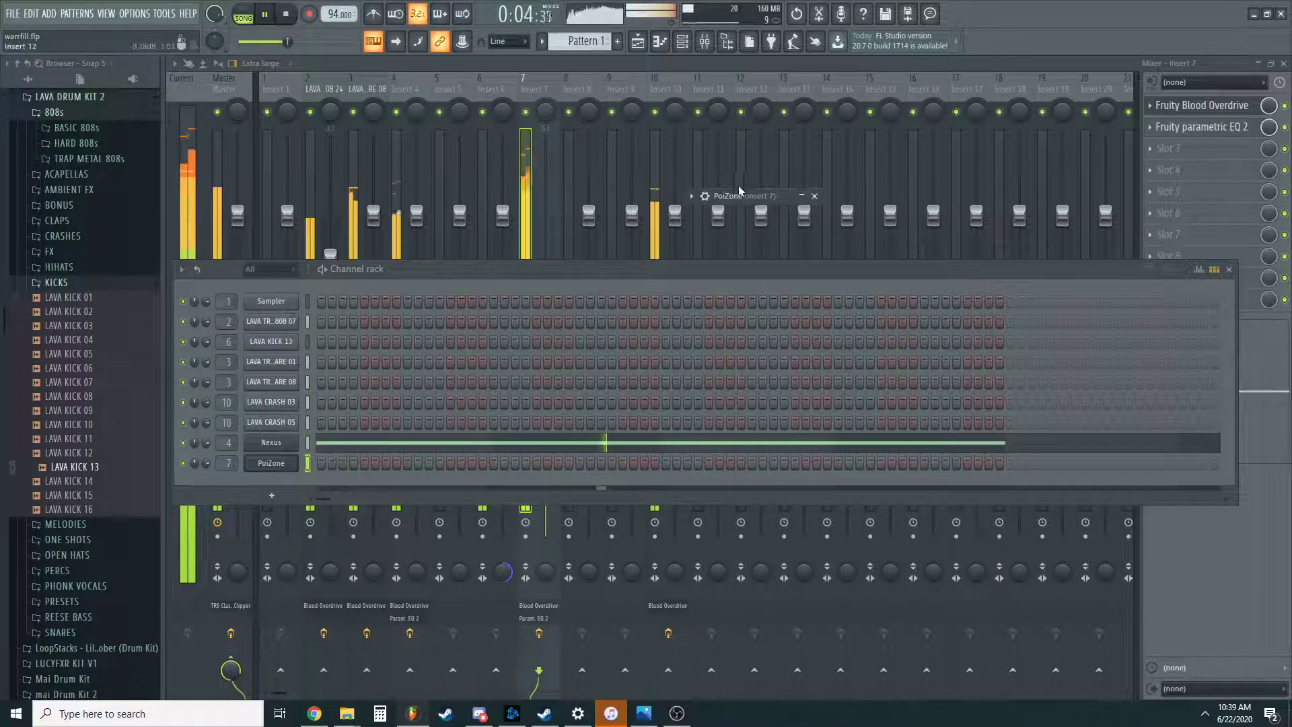
left_click(740, 191)
left_click(683, 44)
left_click(271, 463)
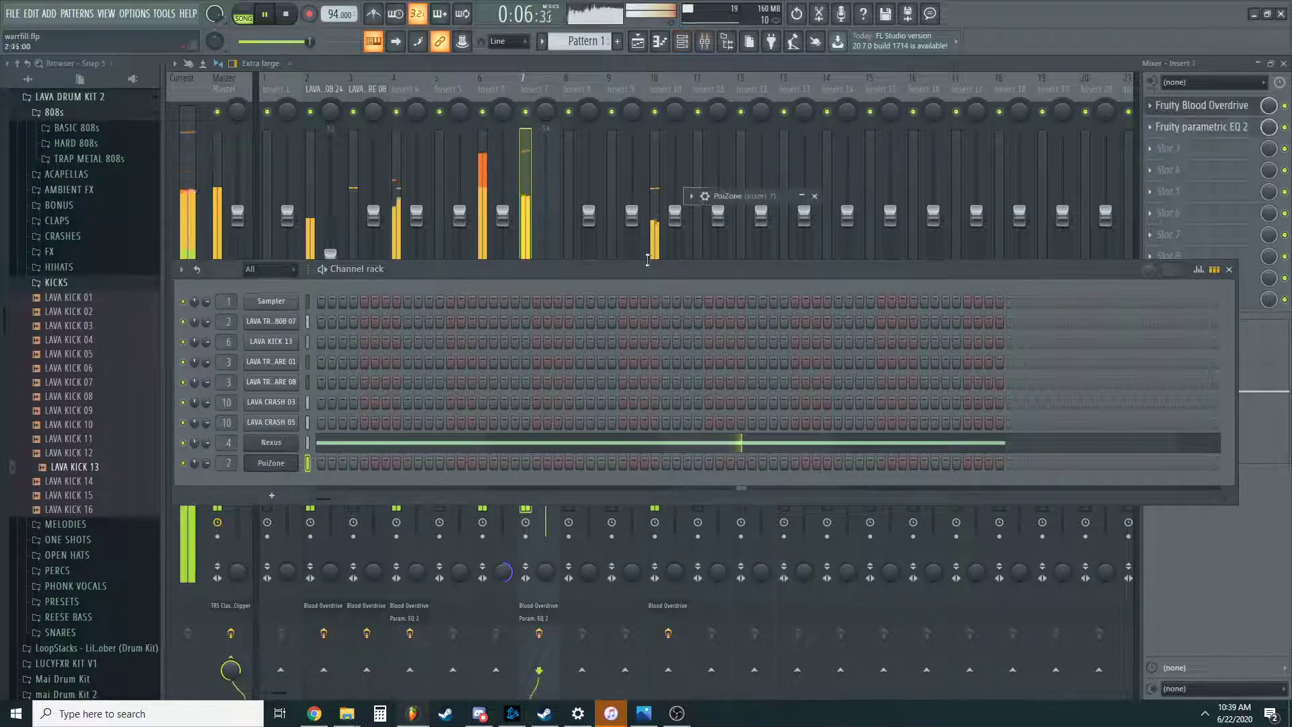
left_click_drag(788, 197, 477, 135)
left_click(437, 189)
left_click(718, 426)
scroll(725, 397, "down", 5)
scroll(727, 395, "down", 6)
left_click(731, 392)
scroll(731, 392, "down", 20)
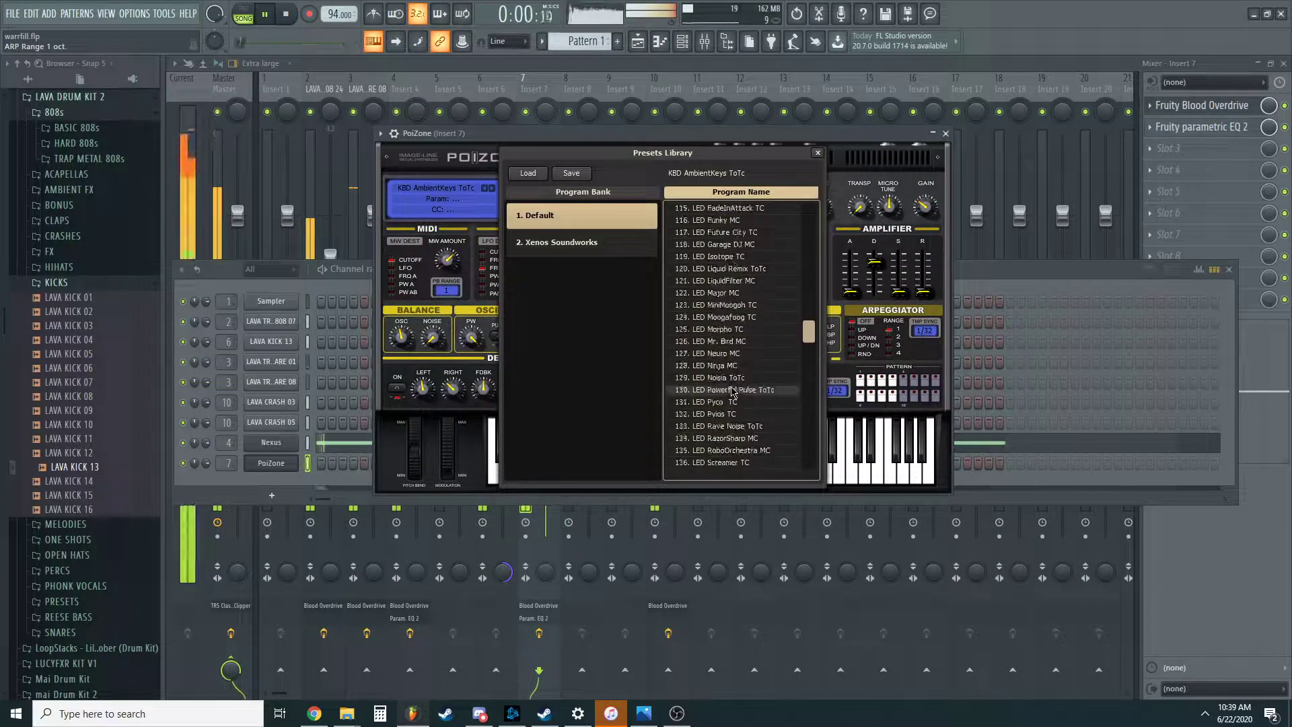
scroll(732, 392, "down", 20)
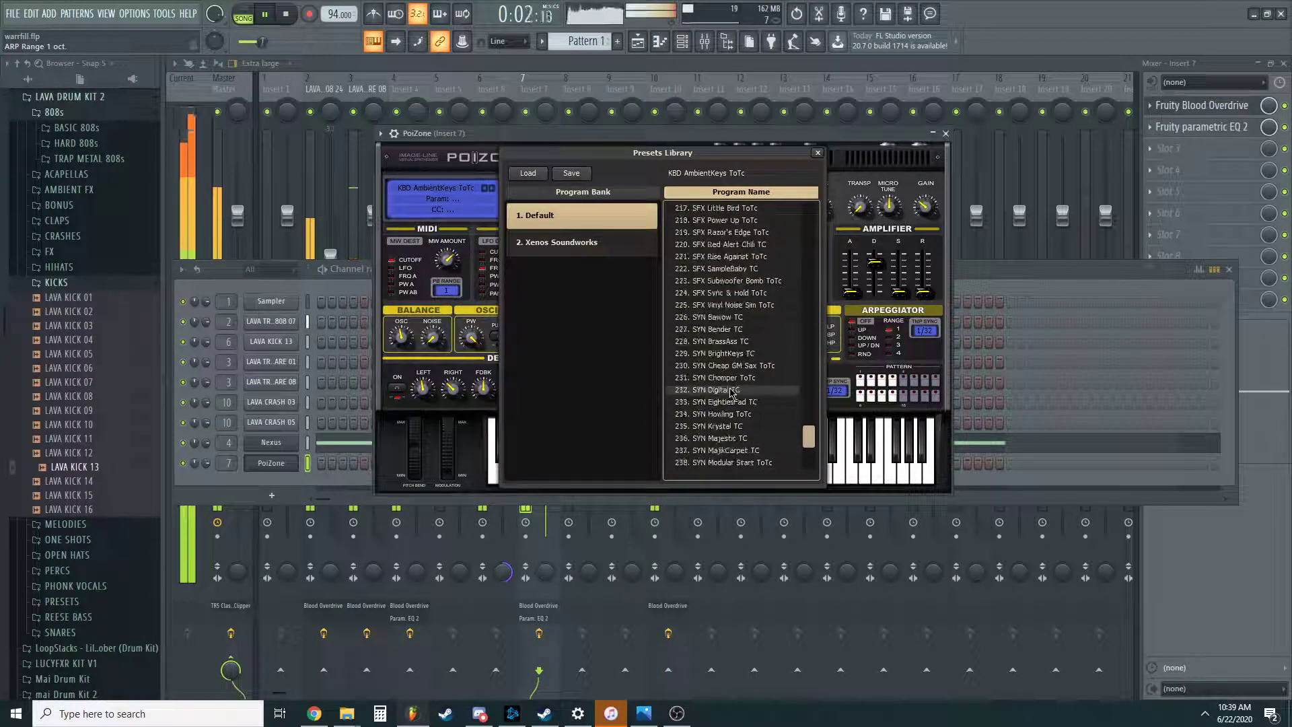
left_click(731, 392)
scroll(732, 392, "down", 6)
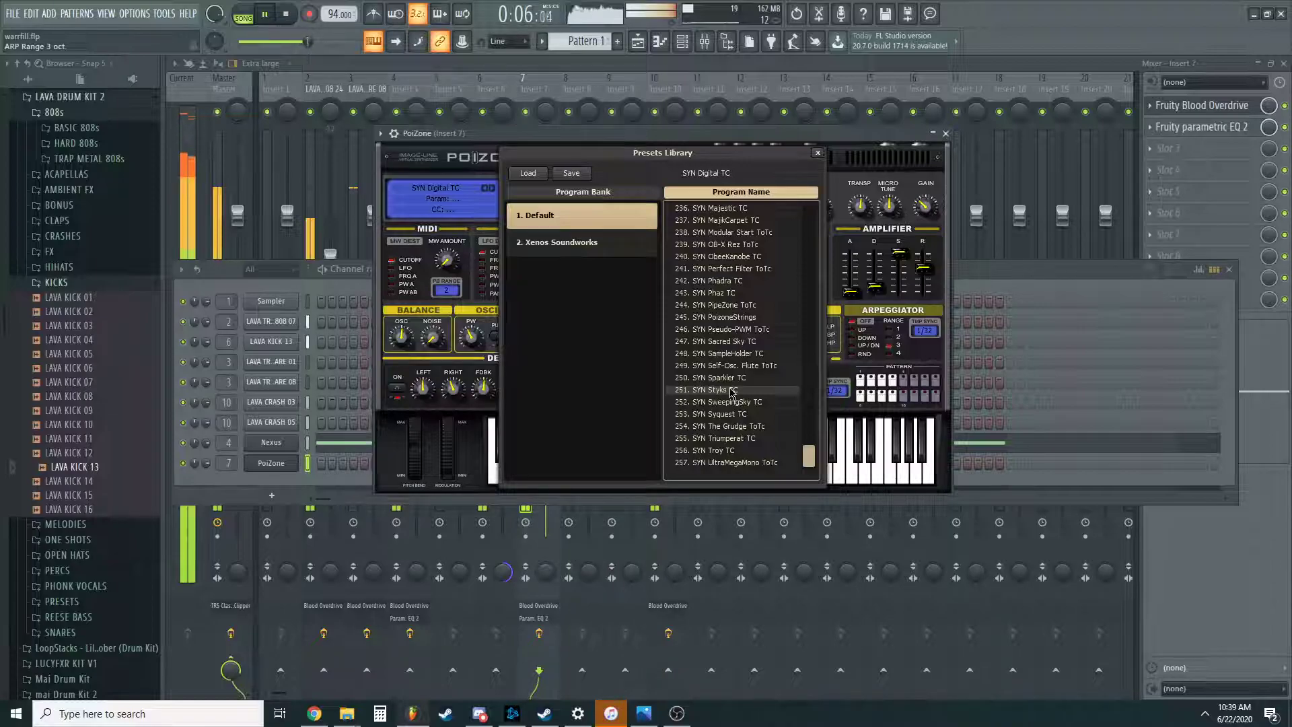
left_click(818, 153)
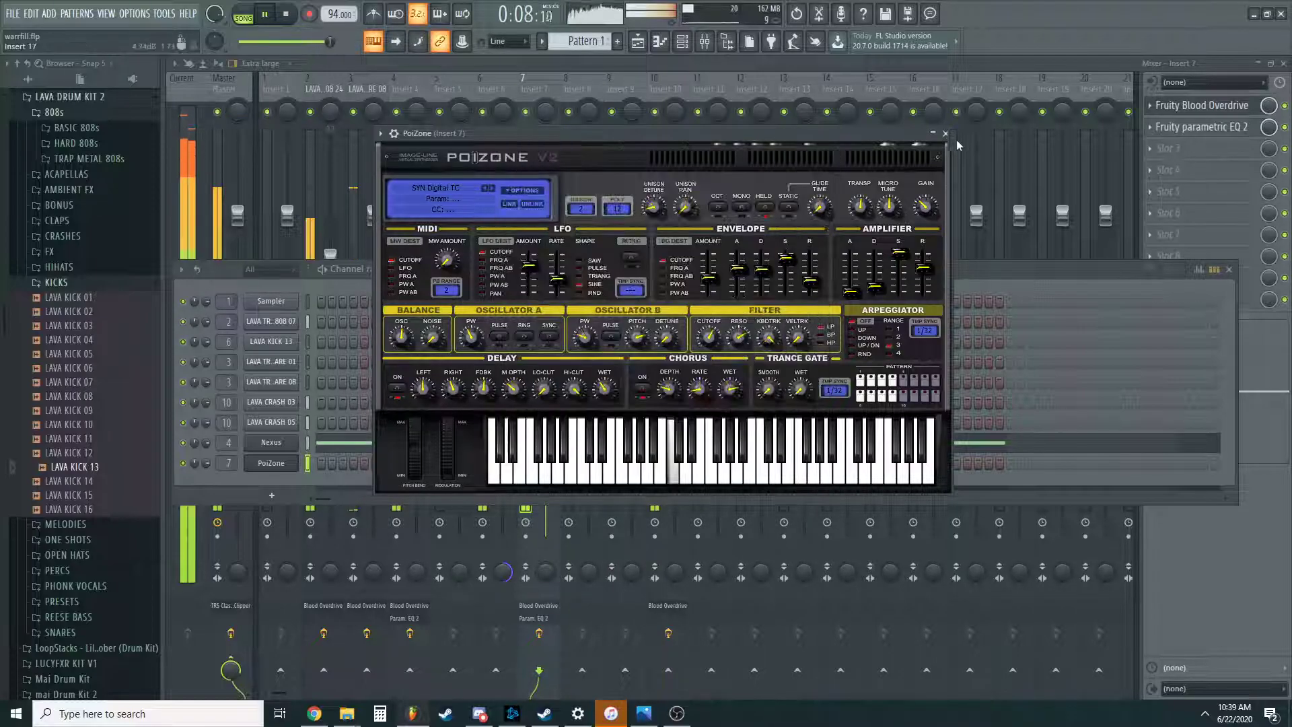
left_click(945, 133)
Load HalfTime in the third effect slot of Insert 7 with its default 1 Bar, 2x setting.
left_click(1167, 148)
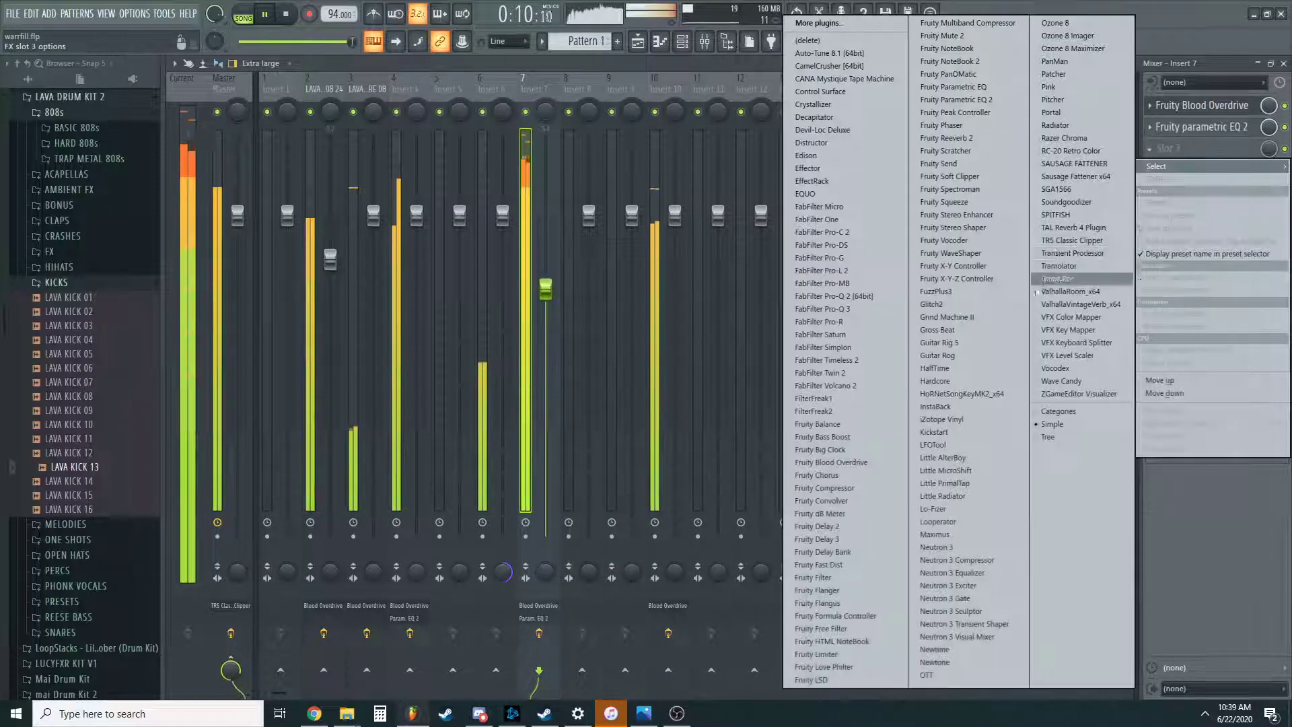
left_click(982, 368)
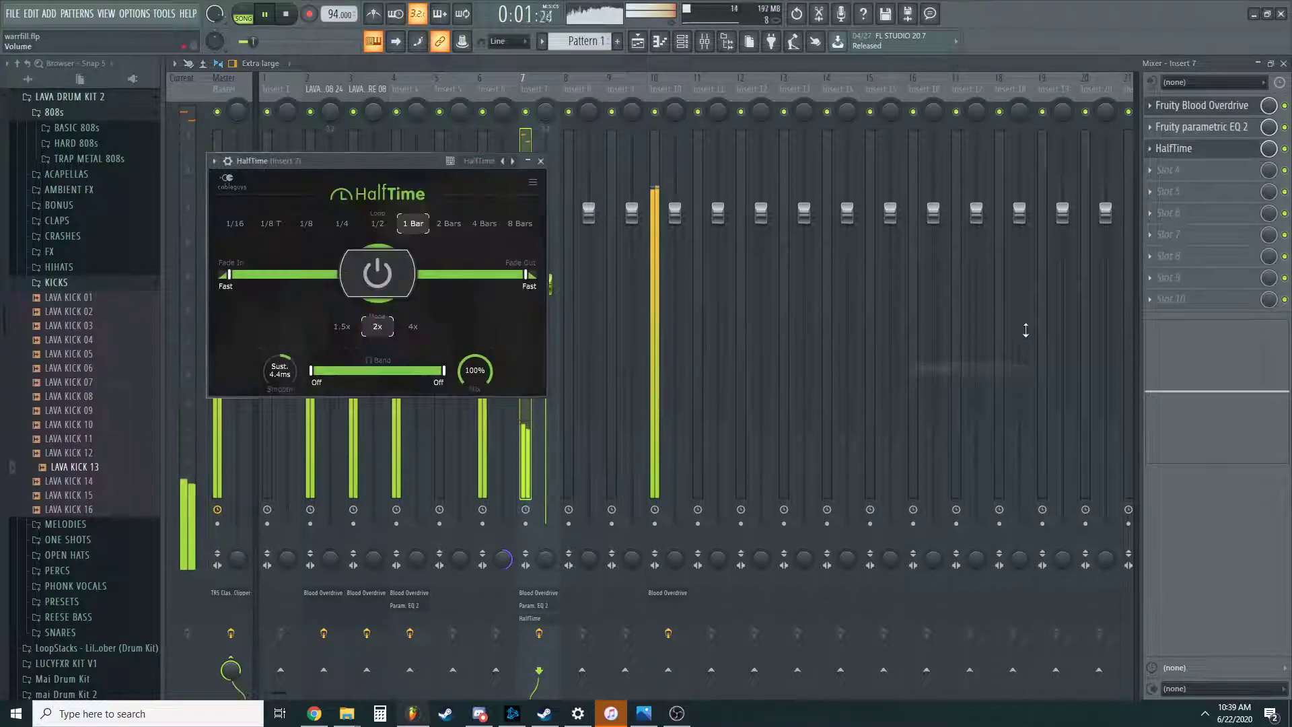
left_click(553, 160)
left_click(676, 713)
left_click(678, 715)
Lower Insert 7's fader slightly, mute the PoiZone layer and close the mixer.
left_click_drag(546, 284, 546, 294)
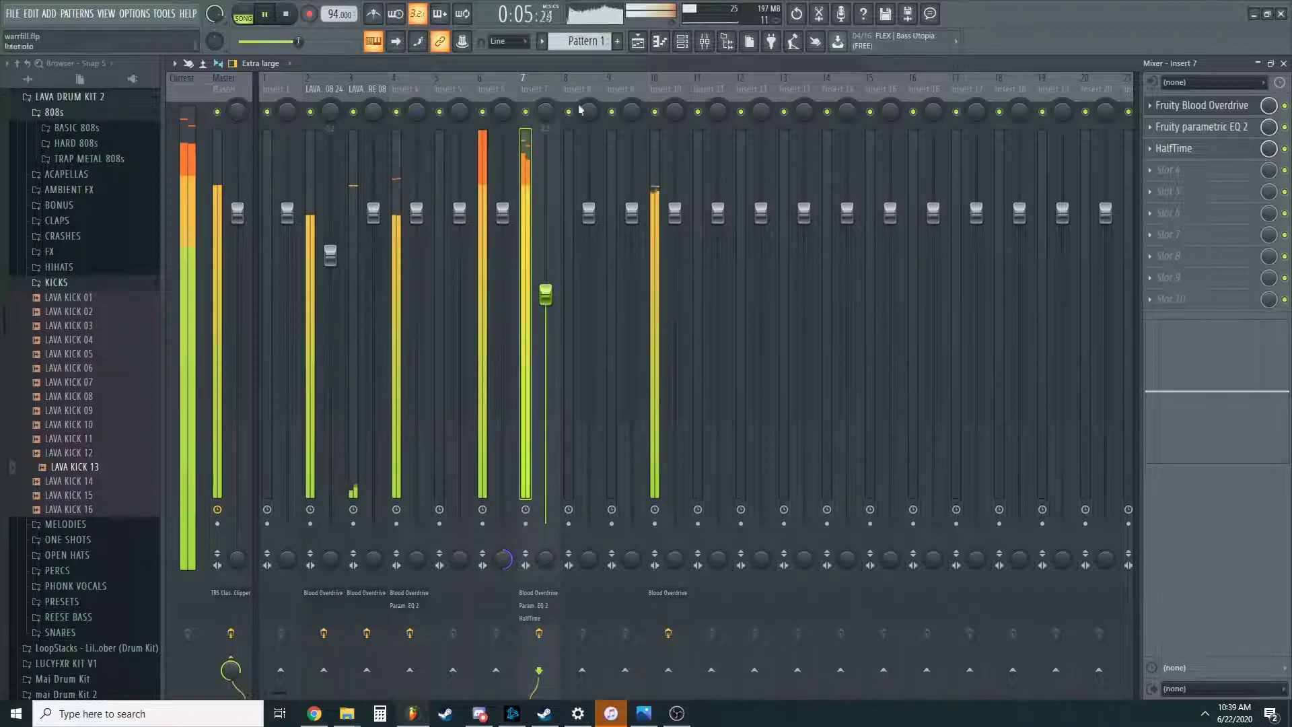
left_click(527, 111)
left_click(682, 44)
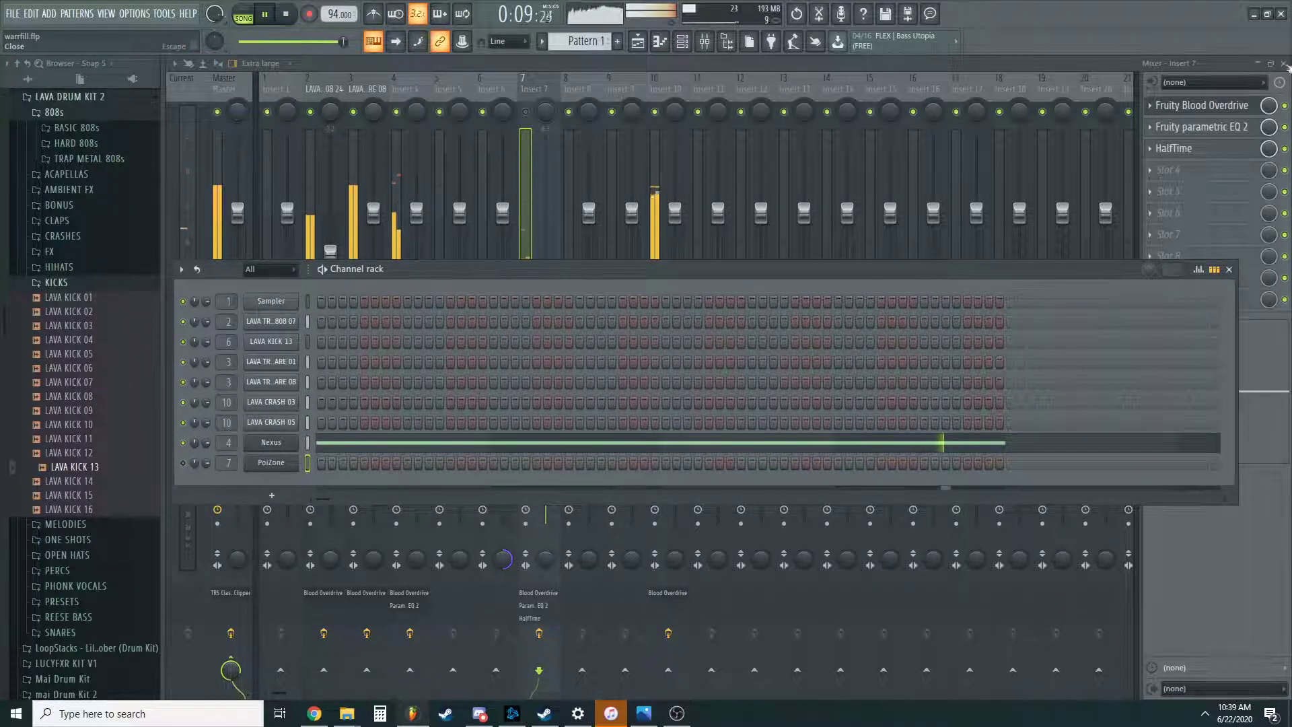
left_click(1284, 64)
Load Effector in slot 2 of the 808's insert, turn off its bypass and adjust the reverb's X and Y parameters.
key("F6")
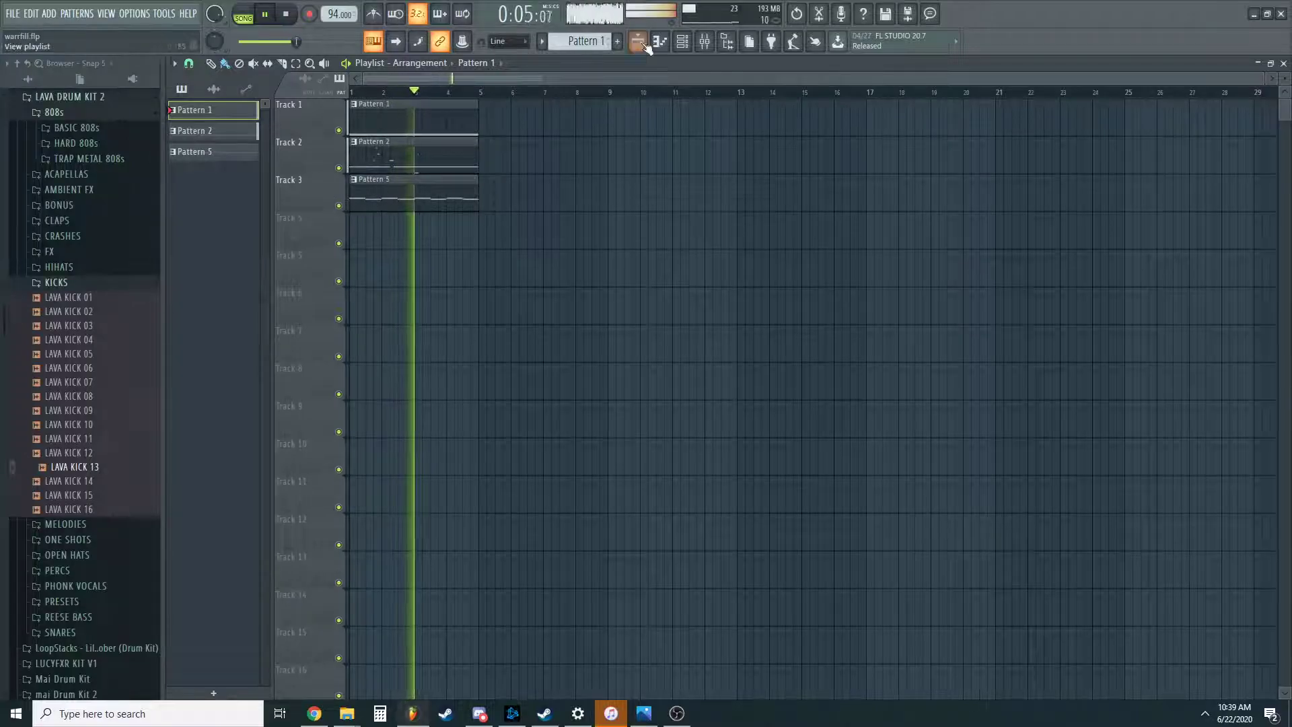
key("F6")
key("F9")
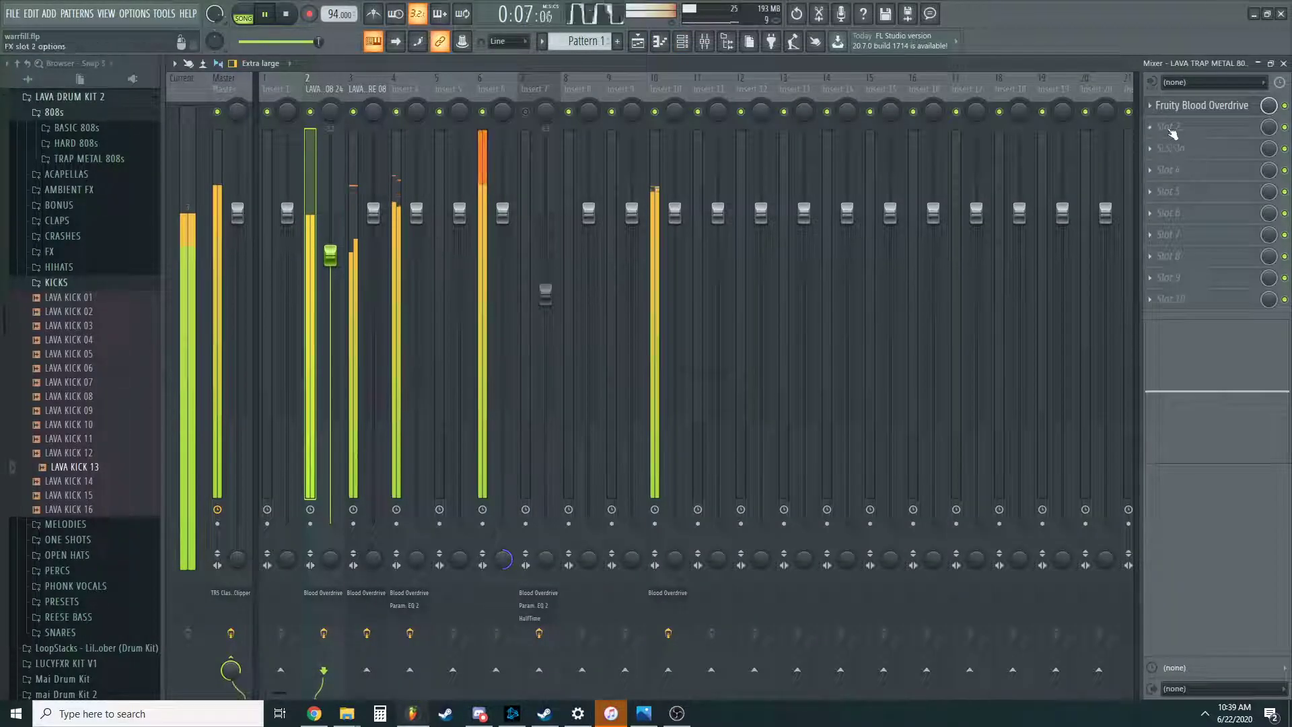
left_click(1163, 131)
left_click(841, 171)
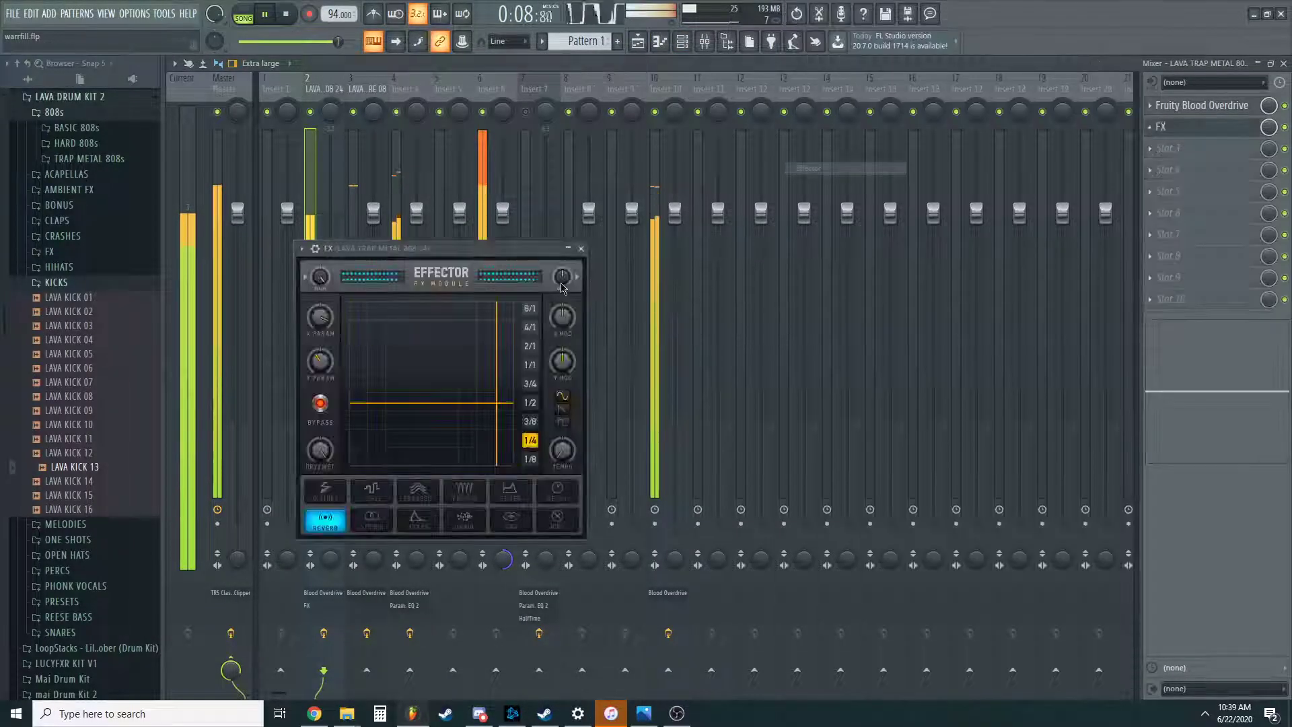
left_click(315, 402)
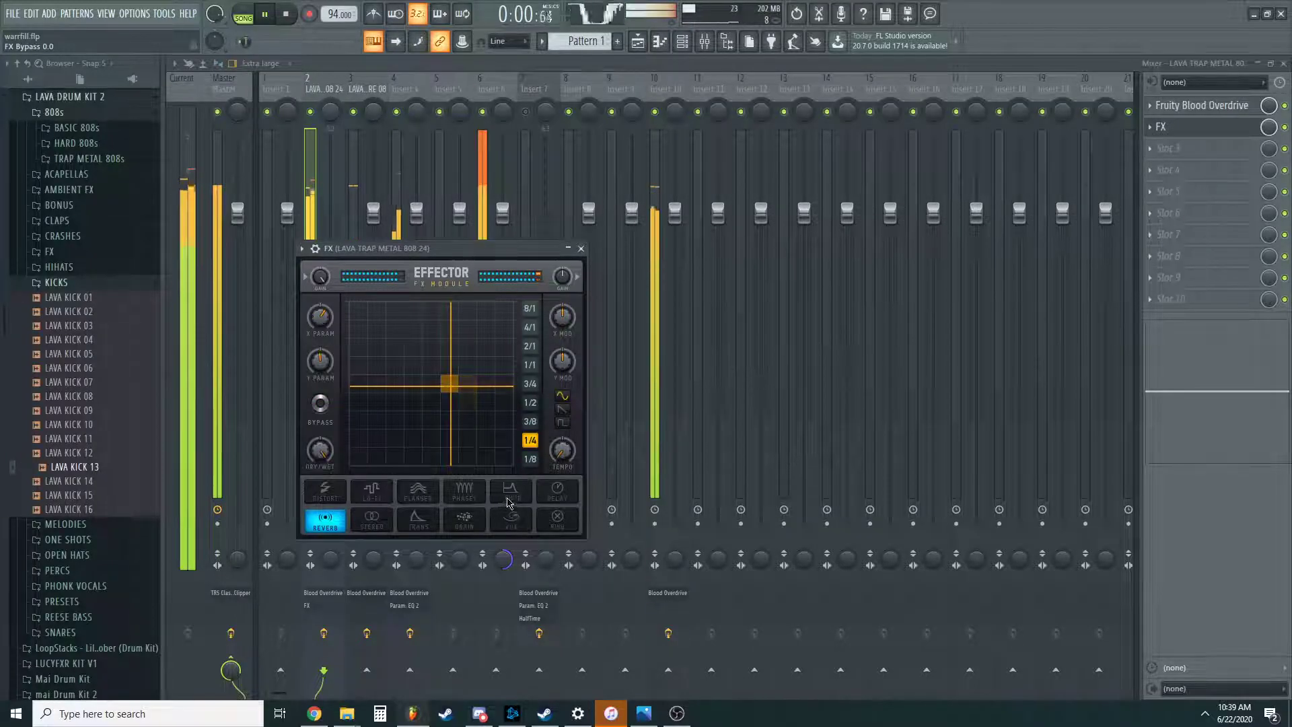
left_click_drag(450, 413, 476, 329)
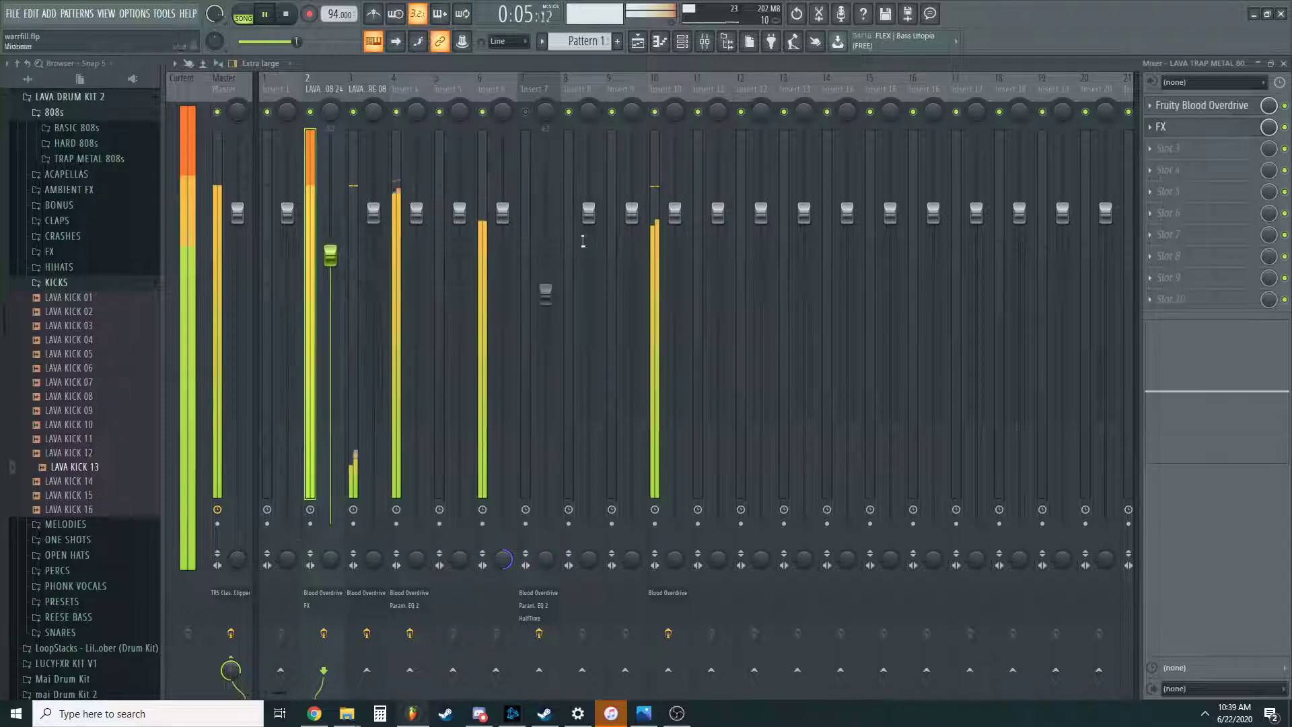
Load TR5 Classic Clipper in slot 10 of the 808's insert and move Effector ahead of Fruity Blood Overdrive.
left_click(1170, 299)
left_click(1073, 240)
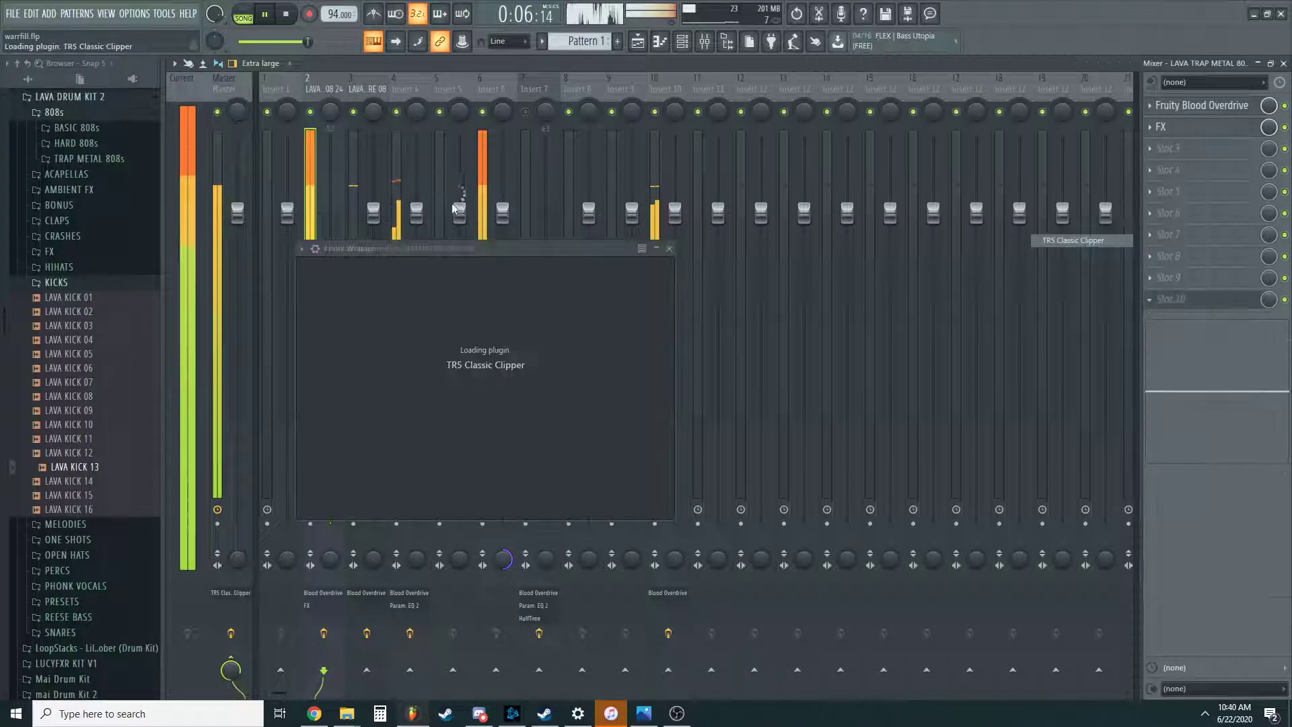
left_click_drag(364, 248, 598, 243)
left_click(1152, 243)
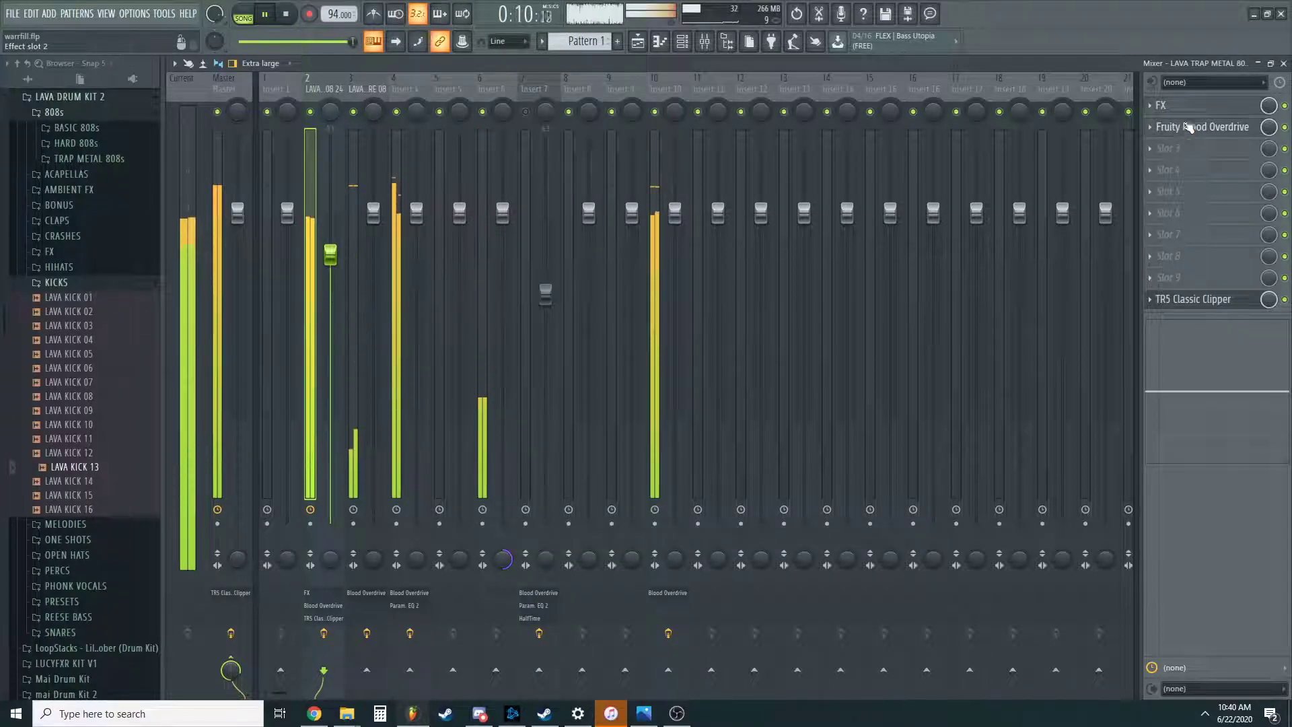
Raise the 808 insert's fader while checking it in solo, save the project and set the tempo to 85 BPM.
key("space")
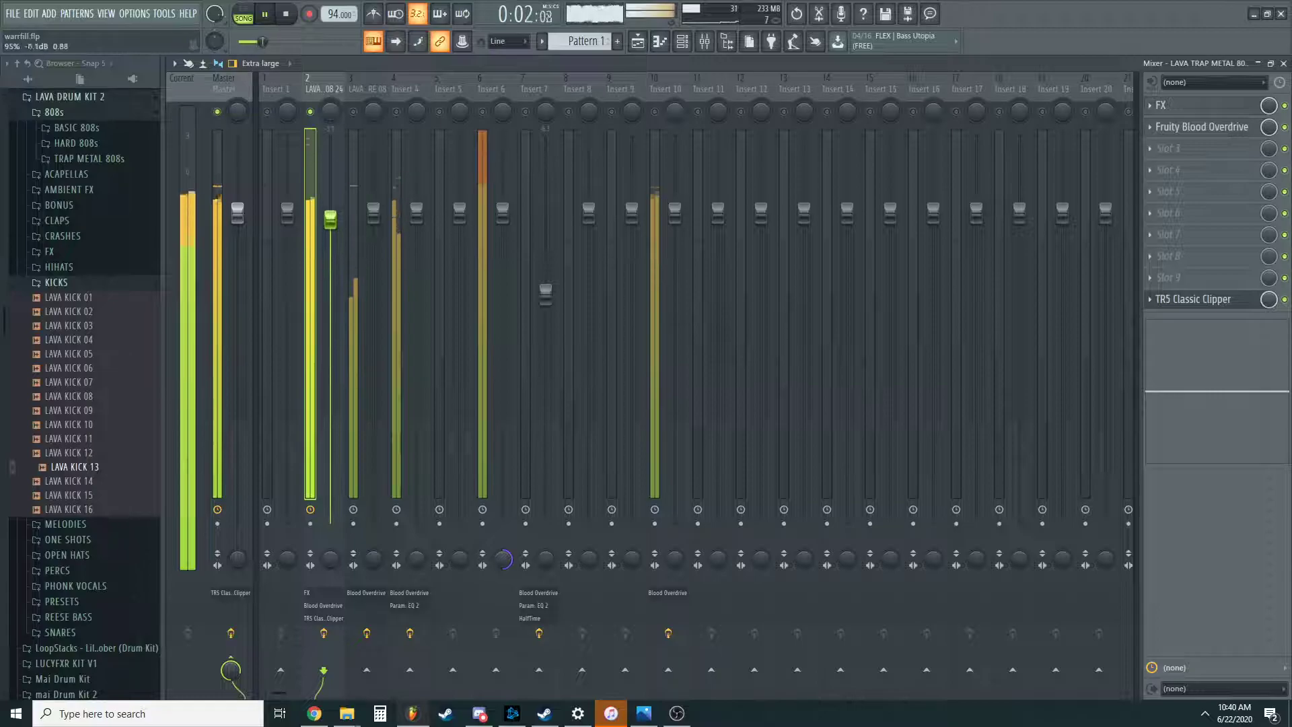
right_click(309, 114)
key("ctrl+s")
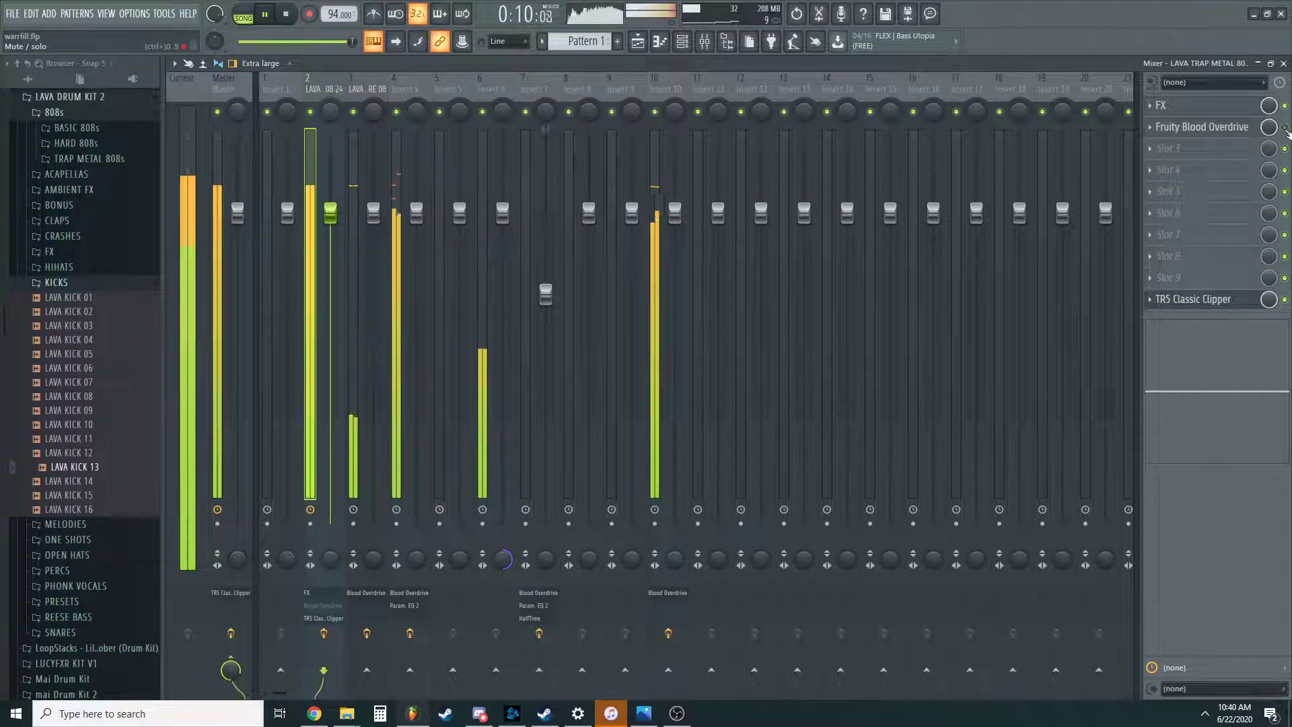
left_click(1283, 64)
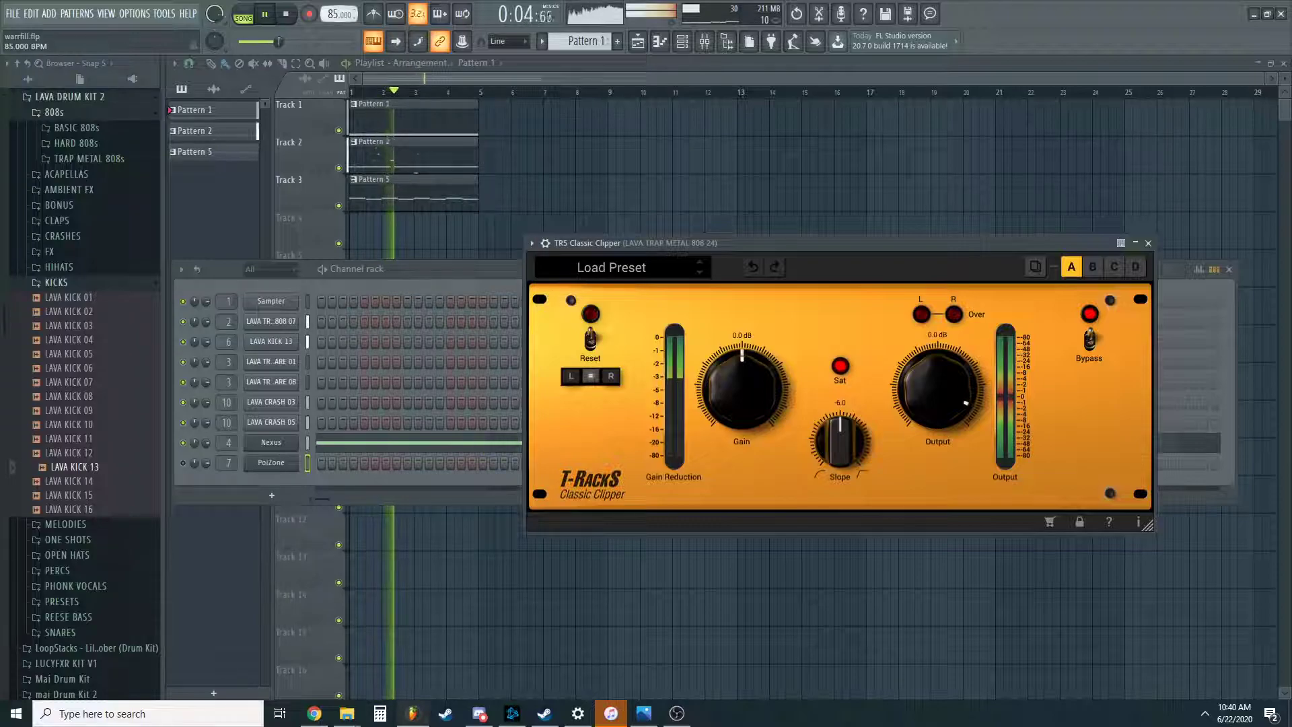
left_click(417, 121)
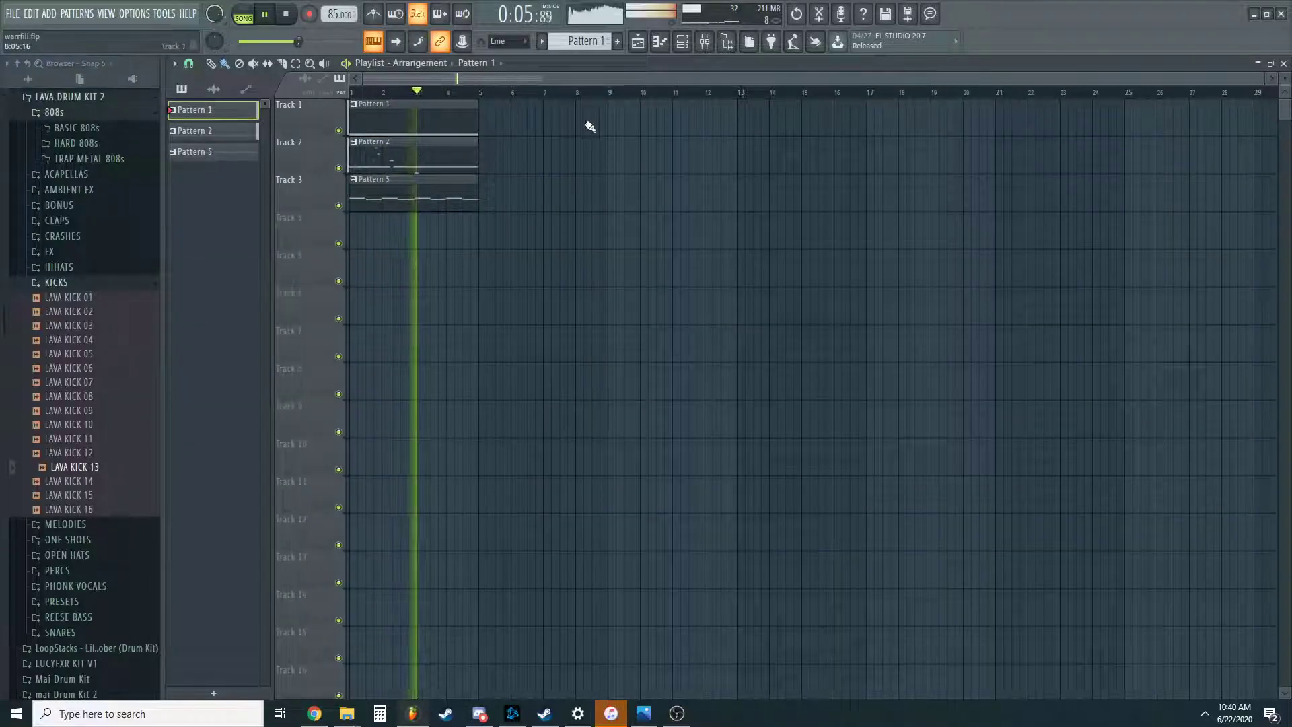
Delete the Pattern 5 clip from Track 3 of the playlist and audition the arrangement.
key("space")
right_click(441, 205)
key("space")
scroll(317, 175, "up", 3)
key("space")
key("space")
Duplicate the Pattern 1 and Pattern 2 clips three times so the arrangement extends to bar 17.
left_click_drag(637, 135, 476, 174)
key("ctrl+b")
key("ctrl+b")
key("ctrl+b")
Delete the first two Pattern 2 clips from Track 2 and return playback to bar 1.
right_click(418, 159)
key("space")
key("space")
right_click(523, 159)
key("ctrl+d")
left_click(702, 50)
left_click(544, 92)
left_click_drag(544, 92, 351, 92)
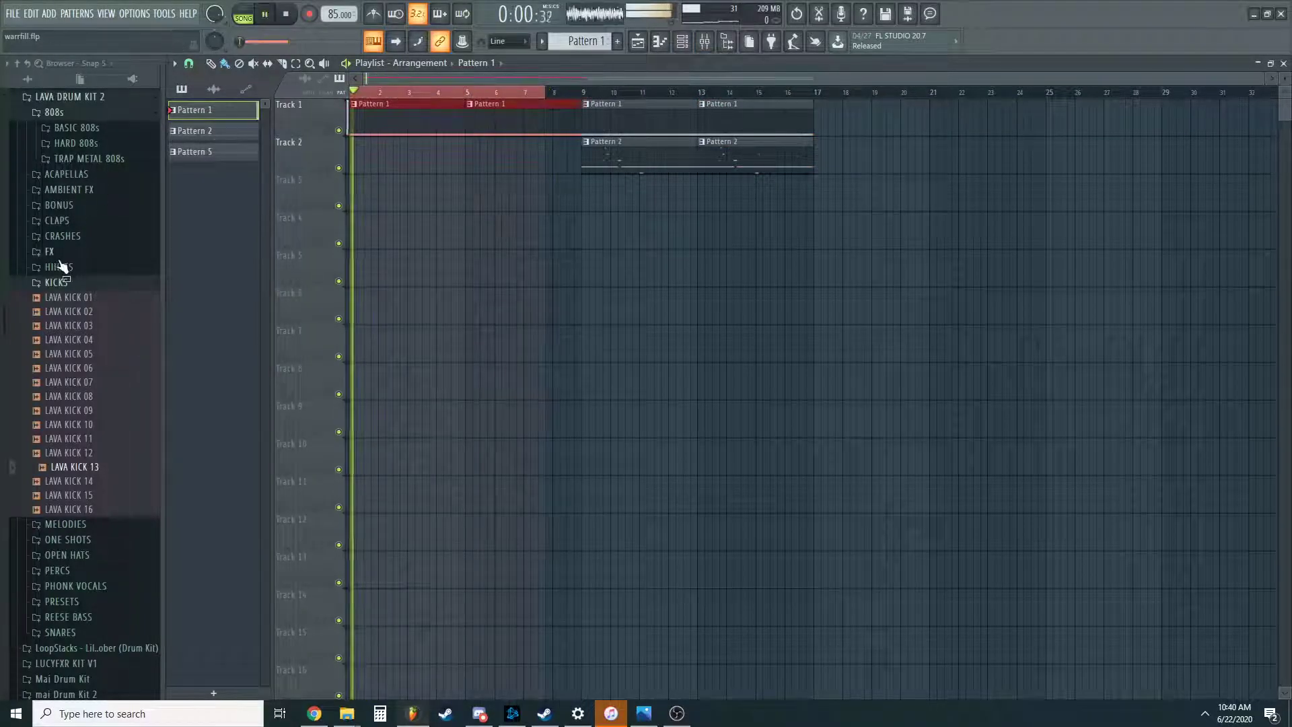
Place LAVA CRASH 04 at bar 9 on Track 3, normalize the sample and route it to Insert 5.
left_click(60, 281)
left_click(62, 236)
left_click_drag(74, 292, 587, 195)
left_click(597, 179)
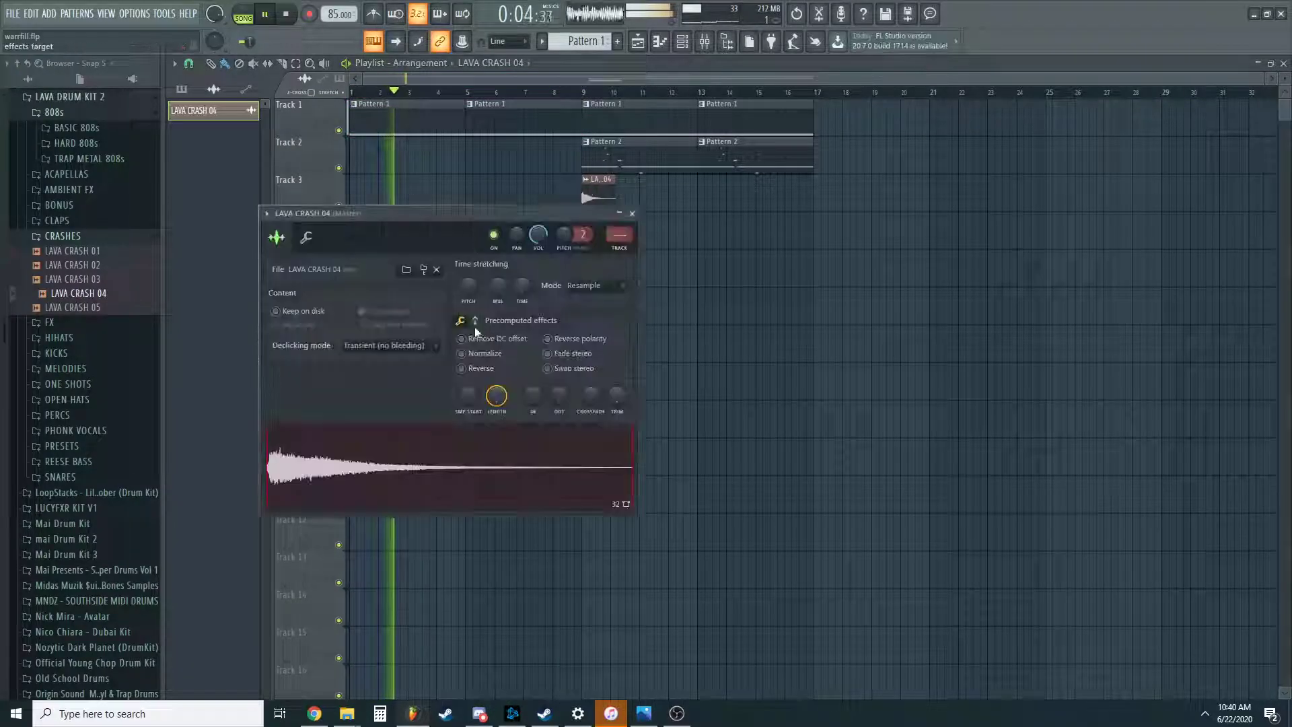
left_click(619, 234)
Load Fruity parametric EQ 2 with boosted highs in slot 2 of the crash's insert and Fruity Blood Overdrive in slot 1.
left_click(1184, 126)
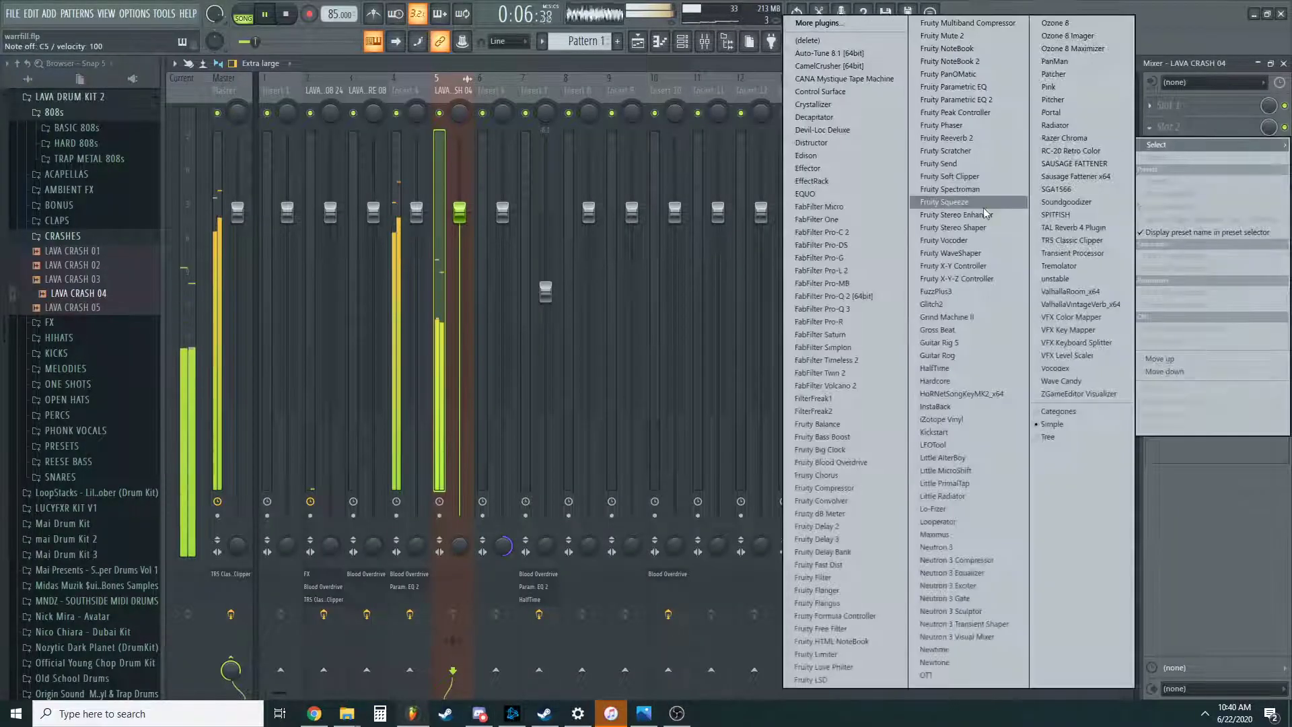
left_click(984, 104)
left_click_drag(471, 322, 472, 280)
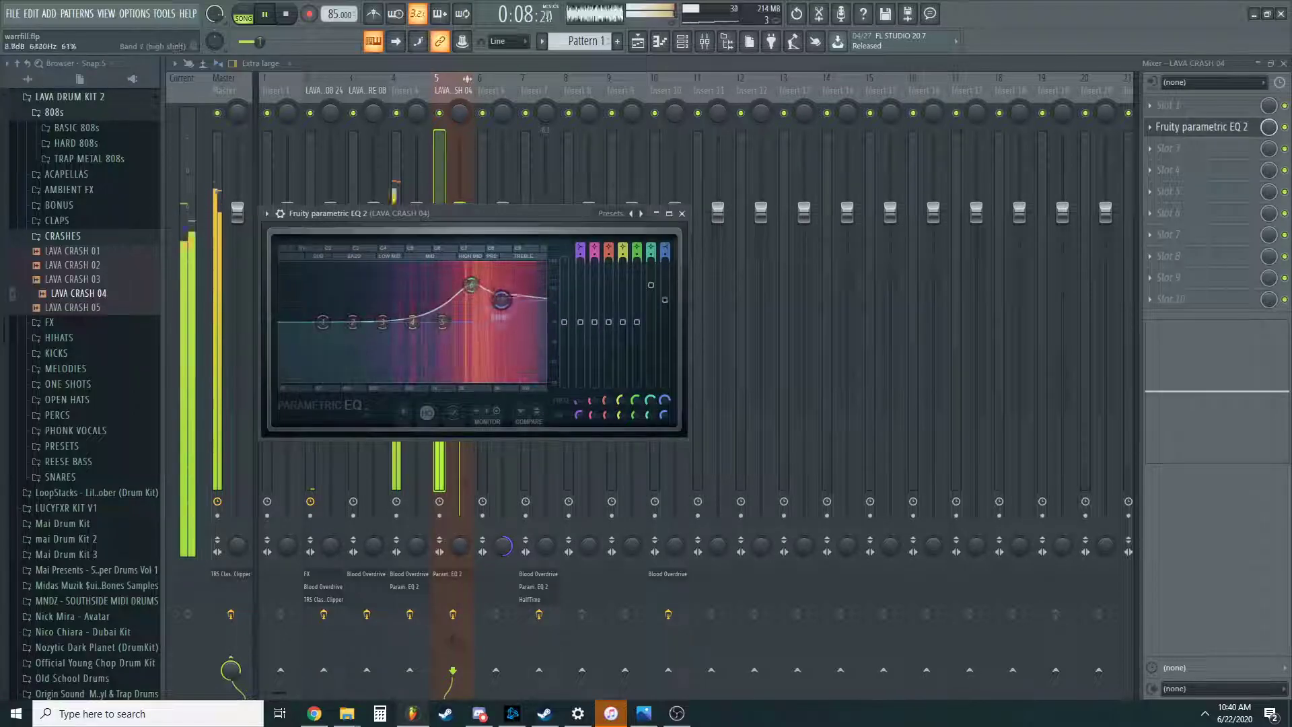
left_click(1184, 105)
left_click(974, 308)
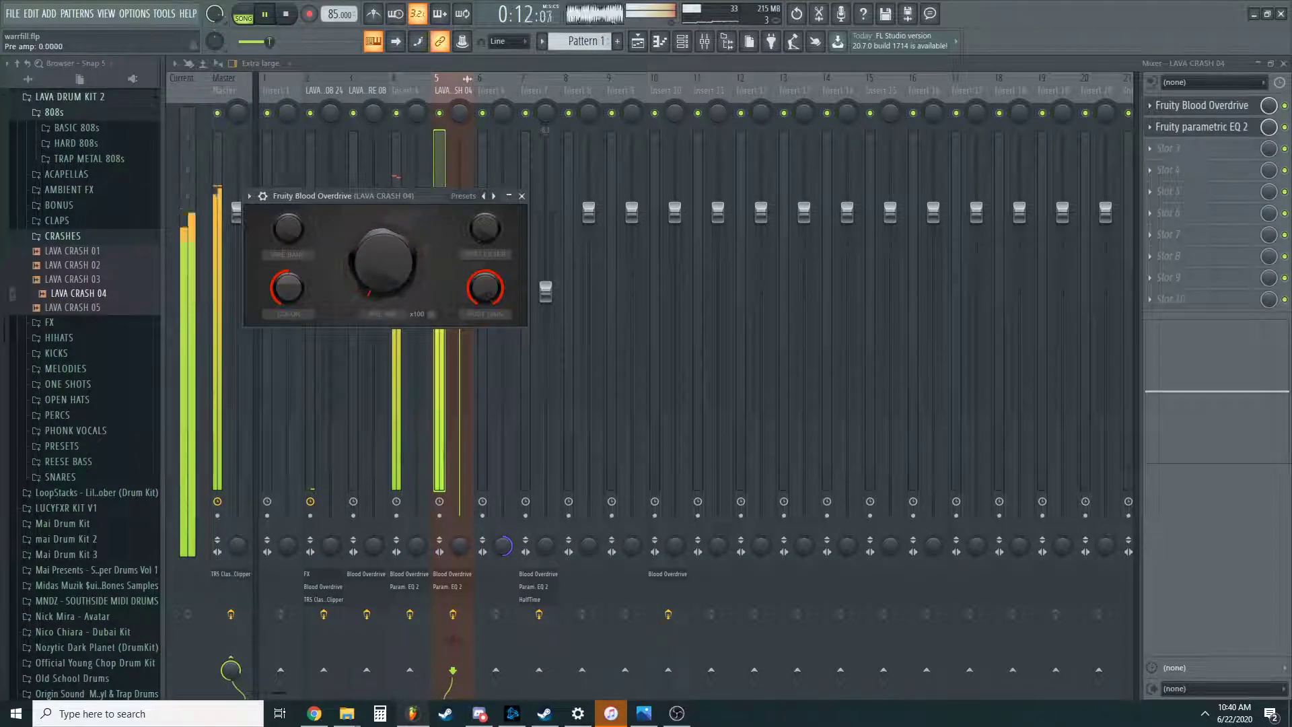
Load ValhallaRoom_x64 in slot 4 of the crash's insert, close the mixer and audition the arrangement.
left_click(1185, 170)
left_click(1077, 290)
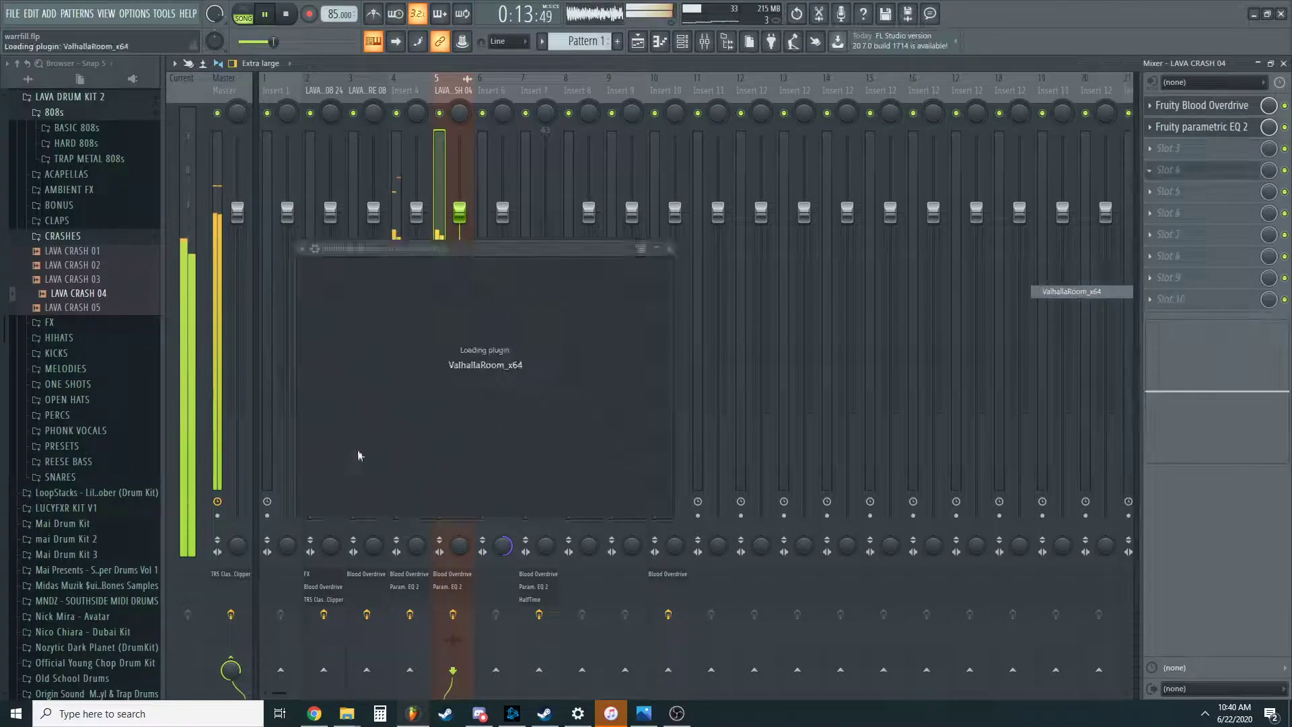
left_click(786, 249)
left_click(676, 713)
left_click(677, 713)
left_click(1283, 64)
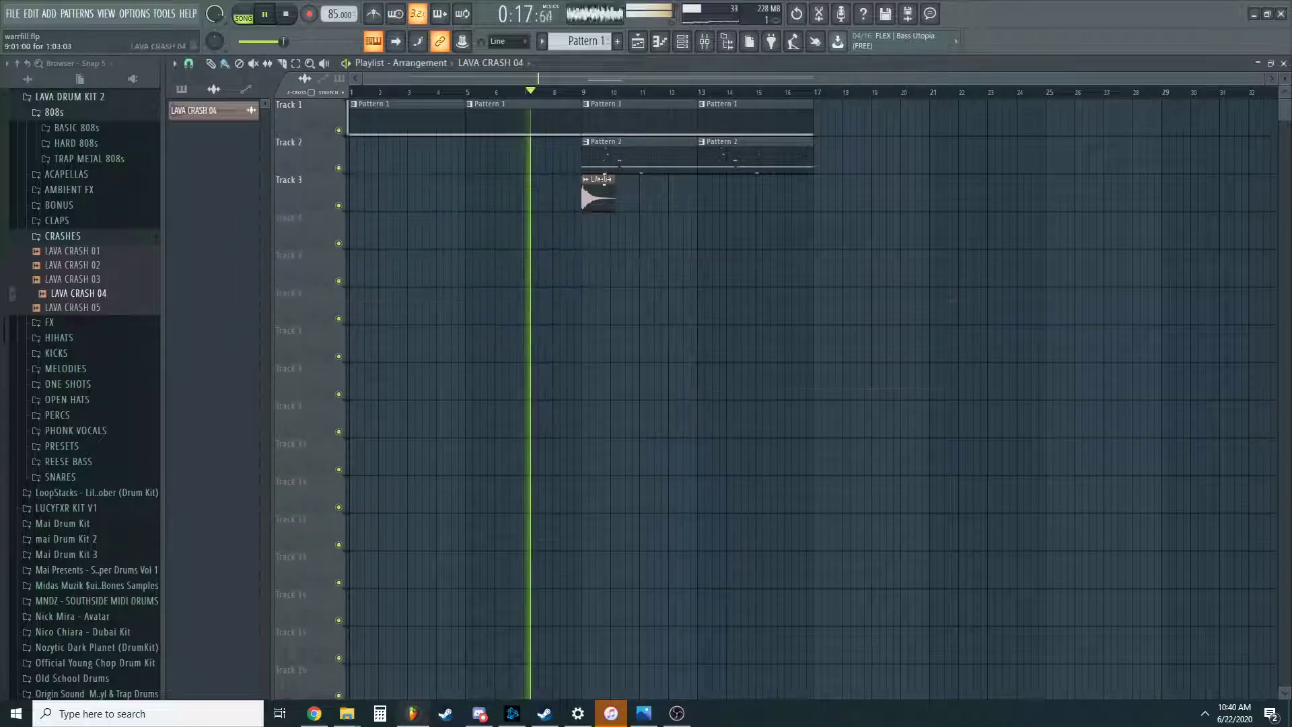
scroll(592, 289, "up", 3, "ctrl")
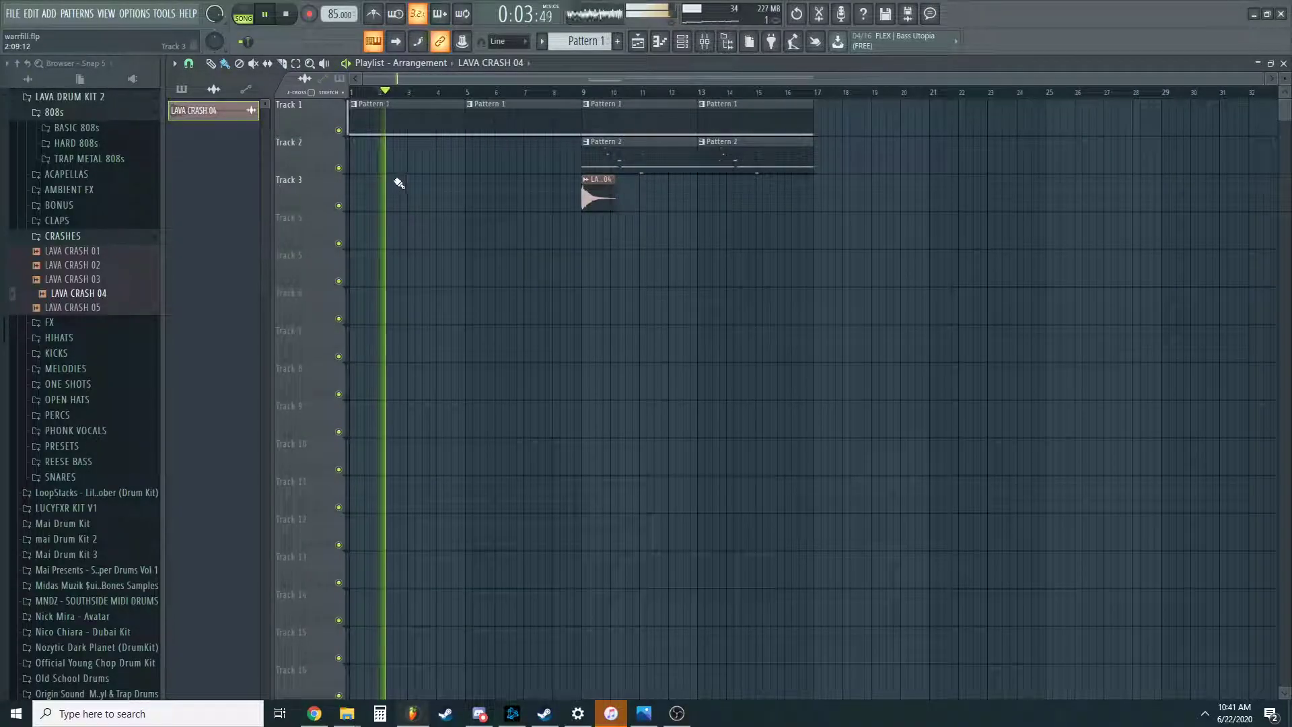
key("space")
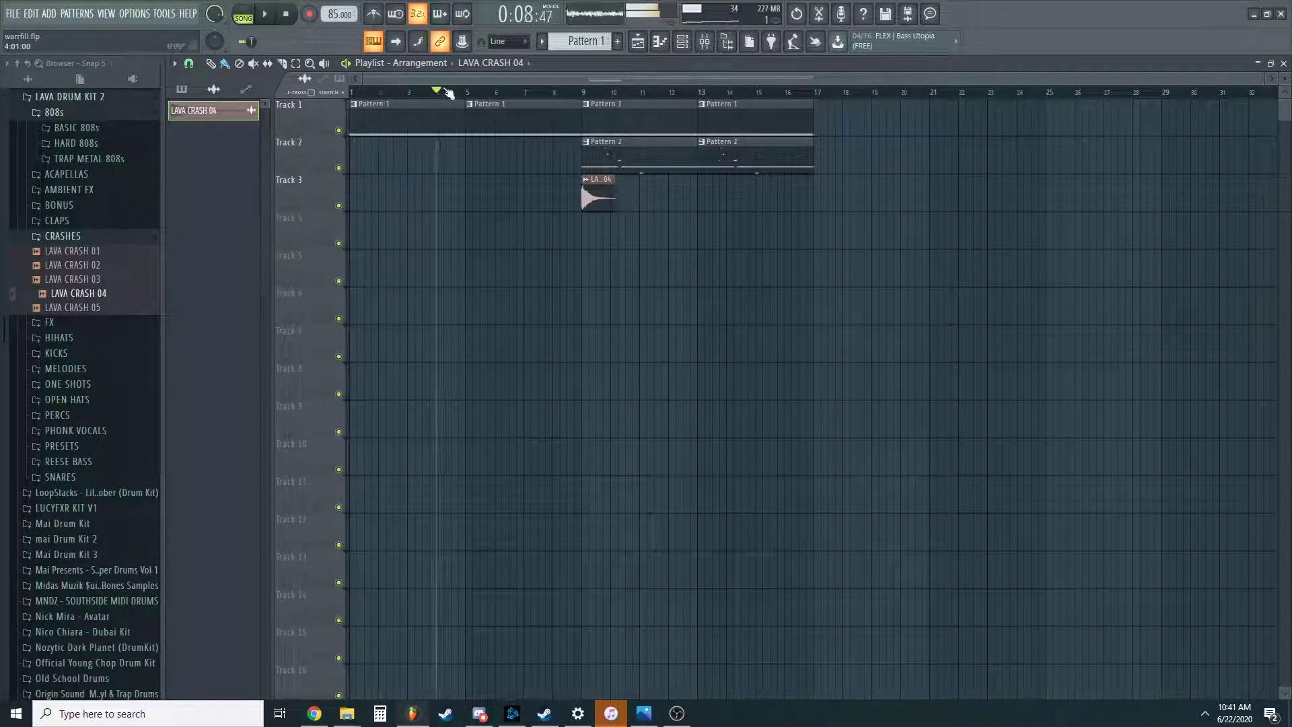
Load HalfTime in slot 4 of the Master and create an automation clip for its mix level.
left_click(704, 41)
key("space")
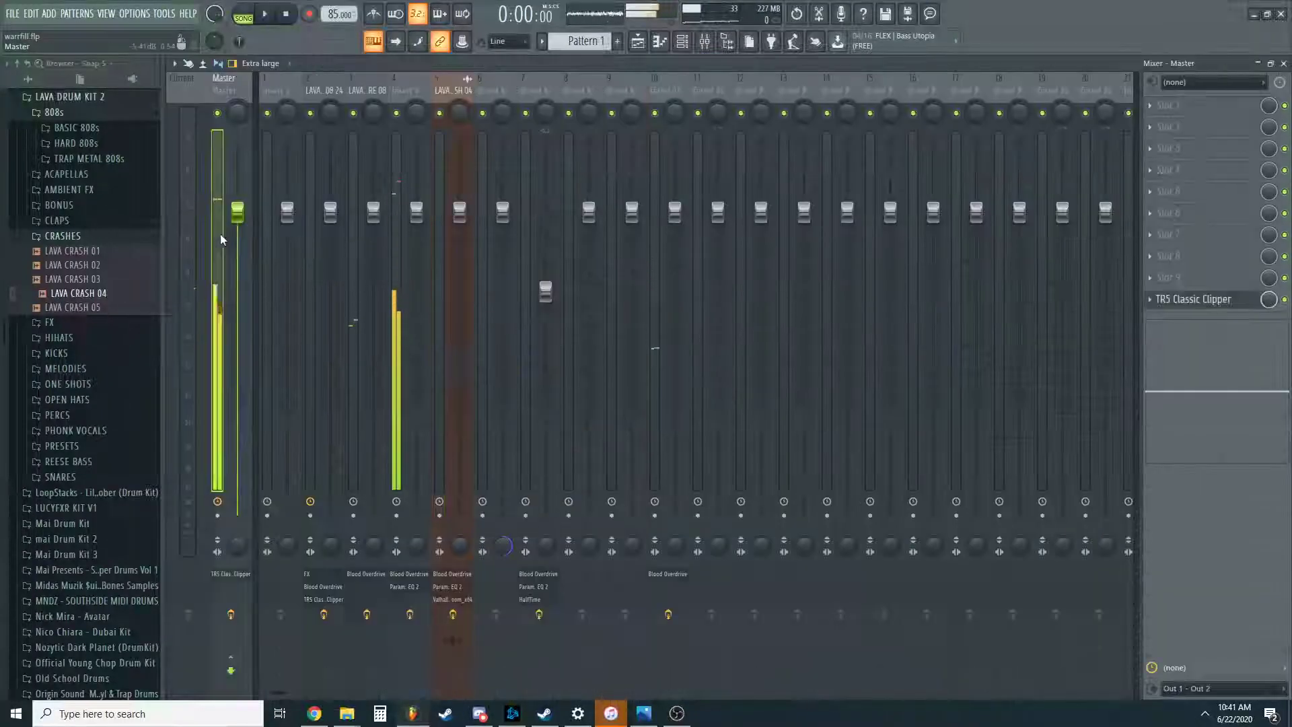
left_click(220, 236)
left_click(1150, 171)
left_click(988, 369)
right_click(1268, 169)
left_click(1243, 250)
left_click(1283, 64)
Shape the HalfTime mix level automation to fall to zero at bar 9 and stay there until bar 17.
right_click(632, 230)
left_click_drag(632, 230, 583, 261)
left_click_drag(765, 223, 814, 273)
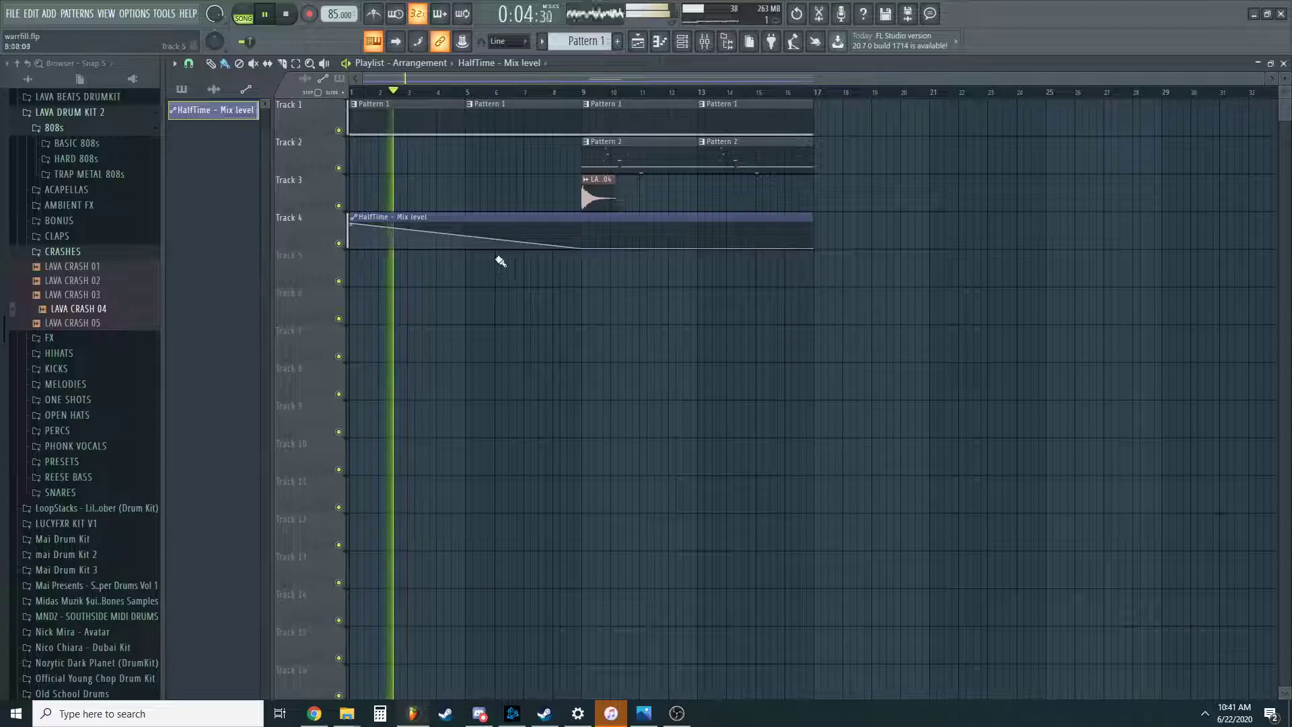
Create an automation clip for the Master volume and close the mixer.
left_click(705, 41)
right_click(237, 208)
left_click(275, 305)
left_click(1283, 63)
Copy the Master volume automation's starting value to a point at bar 9 and lower the start point for a fade-in.
right_click(351, 268)
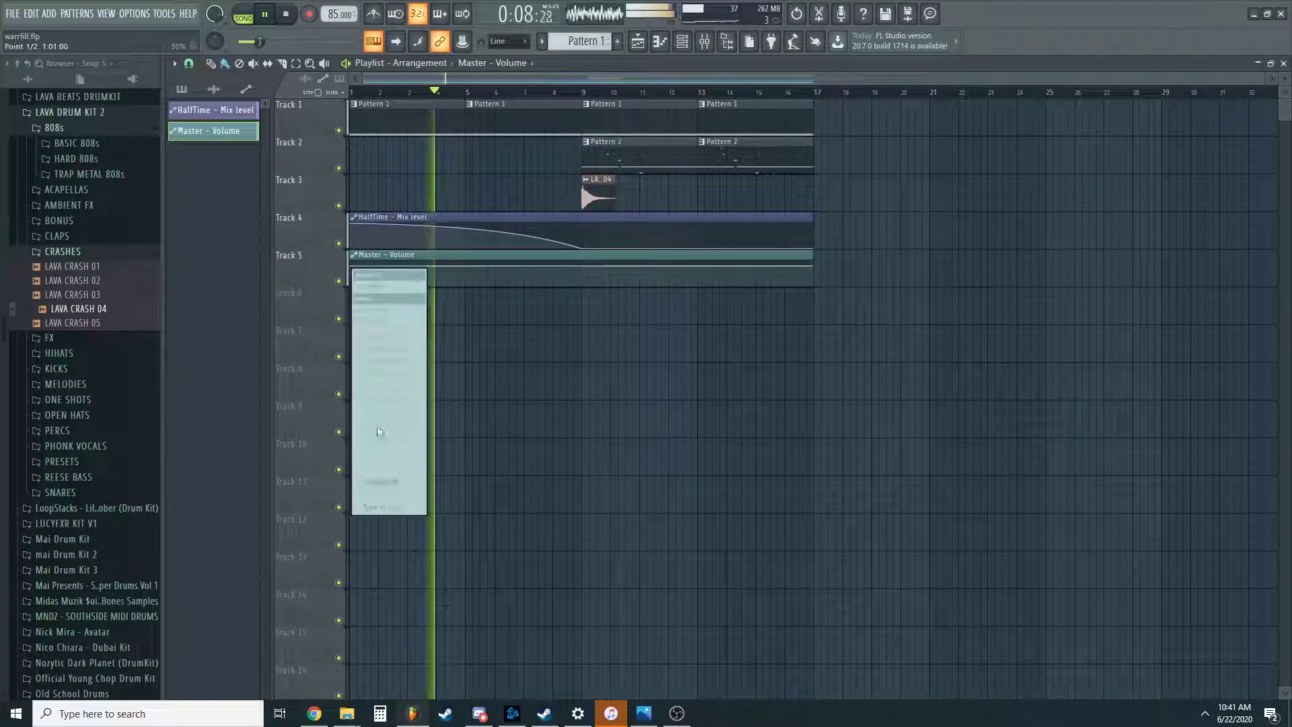
left_click(391, 482)
right_click(583, 272)
left_click(608, 501)
left_click_drag(351, 266, 351, 289)
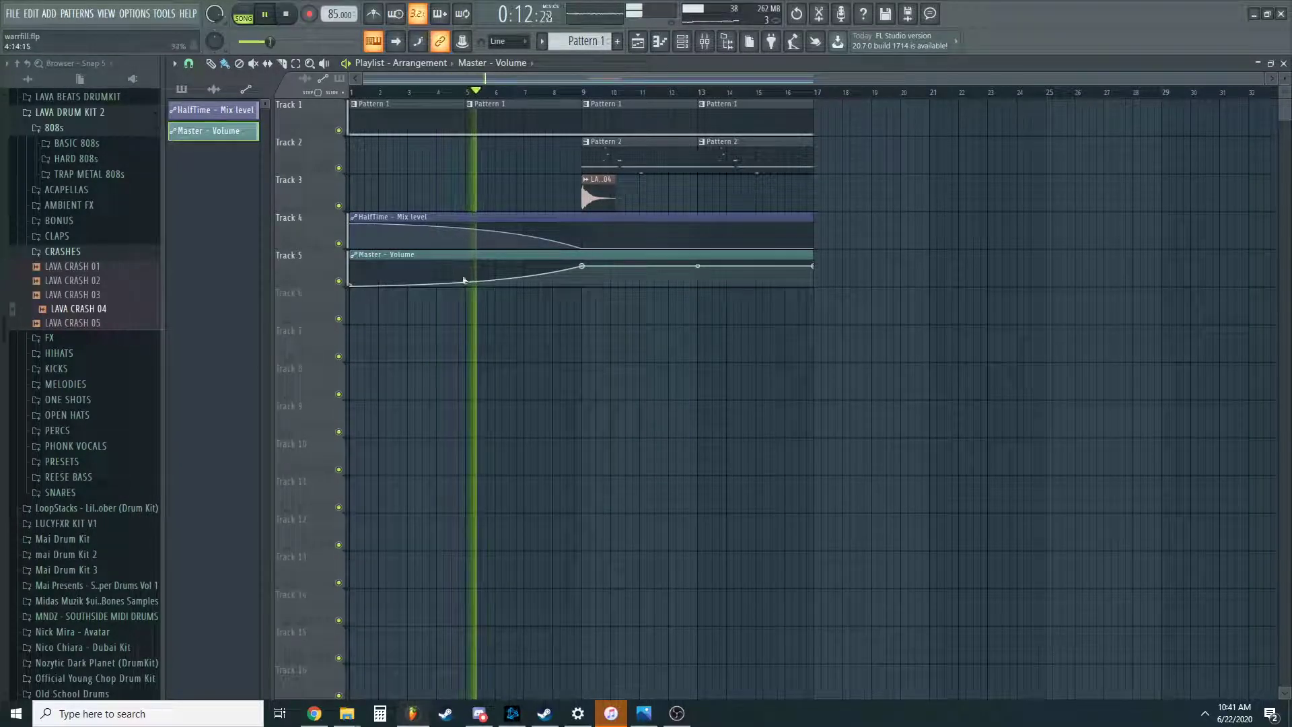
Place a second LAVA CRASH 04 clip just before bar 9 on Track 3 and make it unique.
left_click(74, 294)
left_click(593, 191)
left_click(552, 191)
scroll(553, 191, "up", 5)
left_click(522, 179)
left_click(542, 293)
left_click(522, 180)
left_click(561, 280)
Reverse the sample of the unique LAVA CRASH 04 #2 clip.
double_click(573, 200)
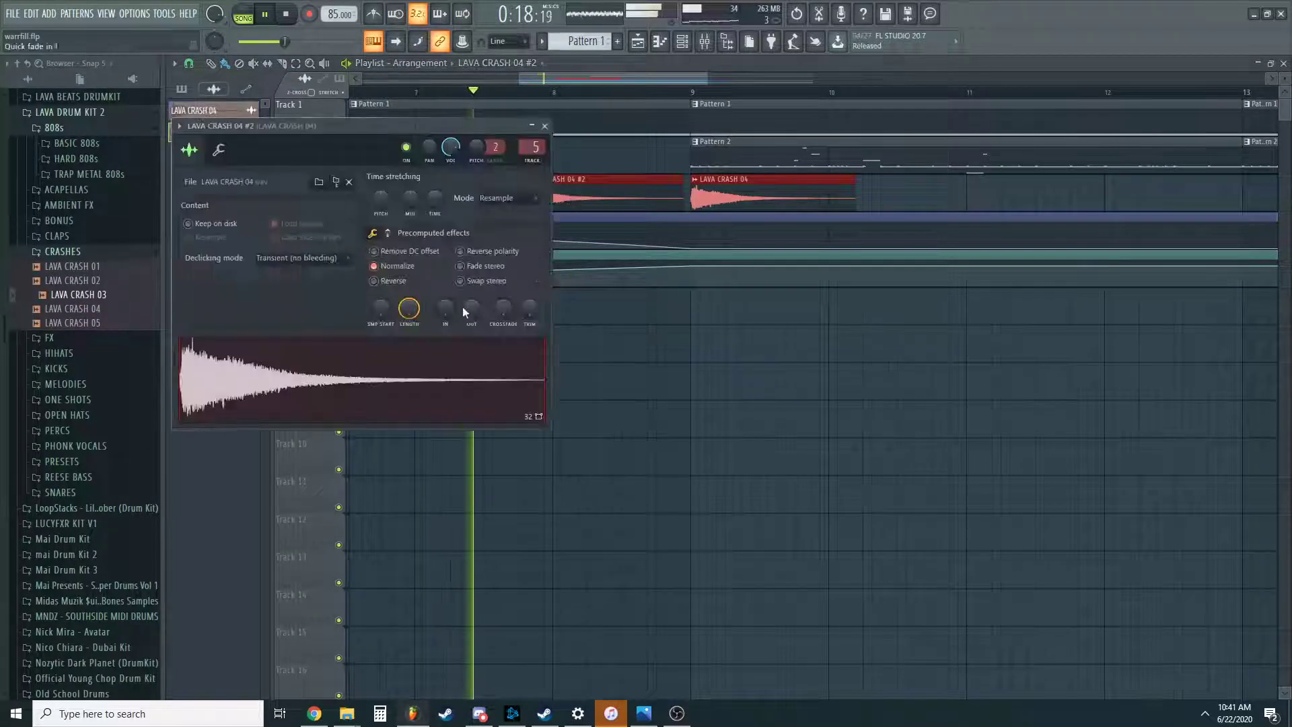
left_click(374, 280)
left_click(544, 126)
key("space")
Align the reversed crash to end exactly at bar 9 and save the project.
scroll(682, 196, "up", 4)
mouse_move(659, 199)
left_mouse_down()
mouse_move(692, 200)
mouse_move(660, 183)
left_mouse_up()
key("ctrl+z")
left_click(702, 158, "ctrl")
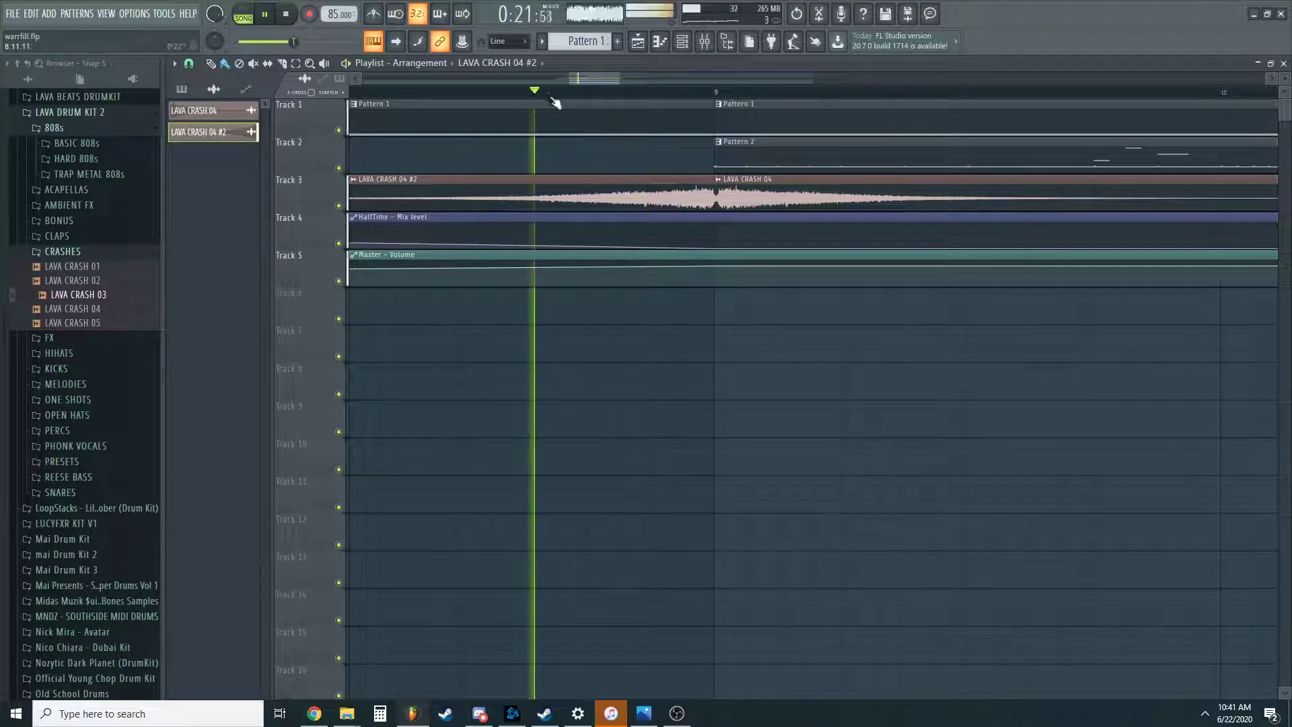
scroll(546, 98, "down", 5)
key("ctrl+s")
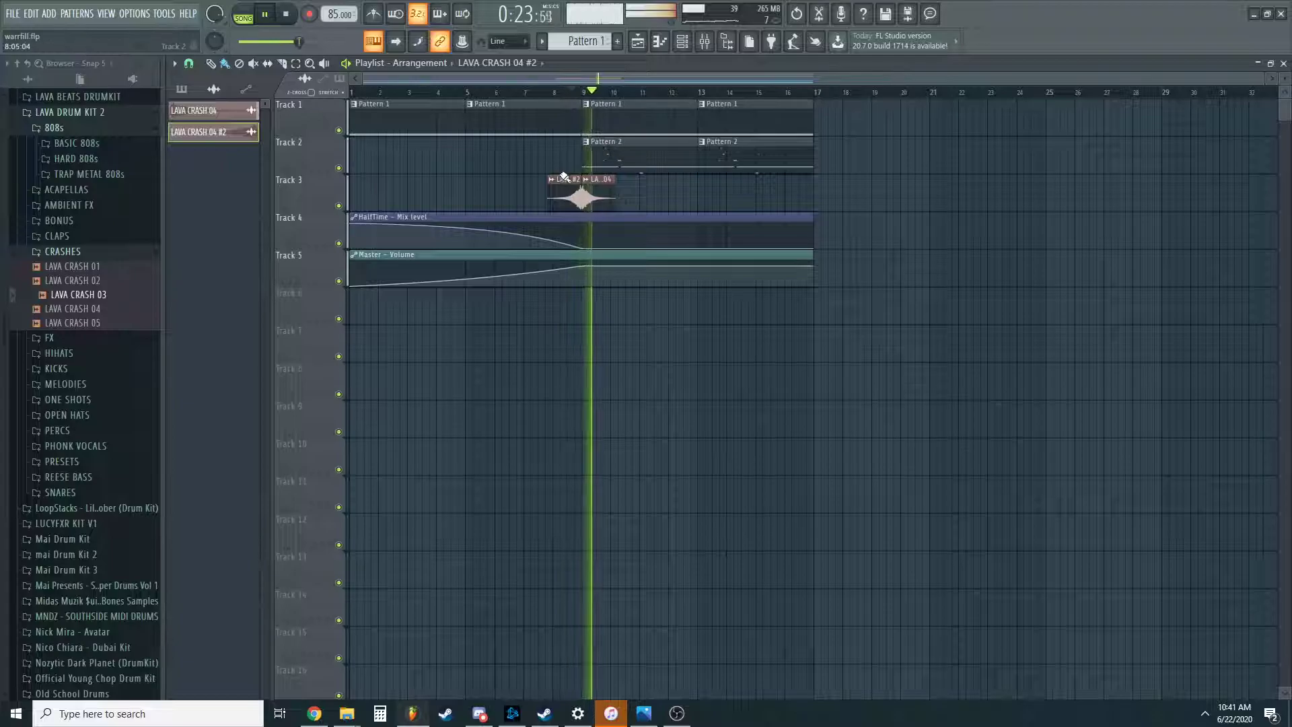
Lower the reversed crash's volume in its level adjustments and move playback ahead of bar 9.
double_click(570, 192)
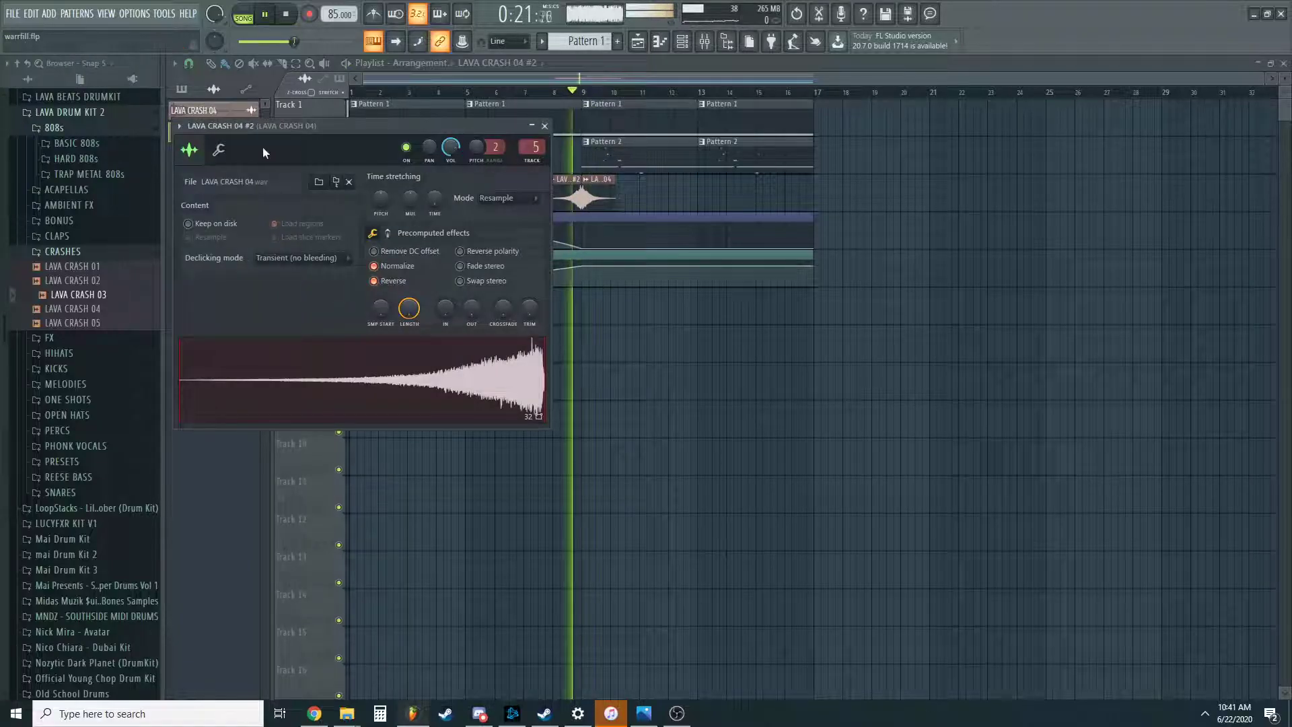
left_click(219, 149)
key("space")
key("space")
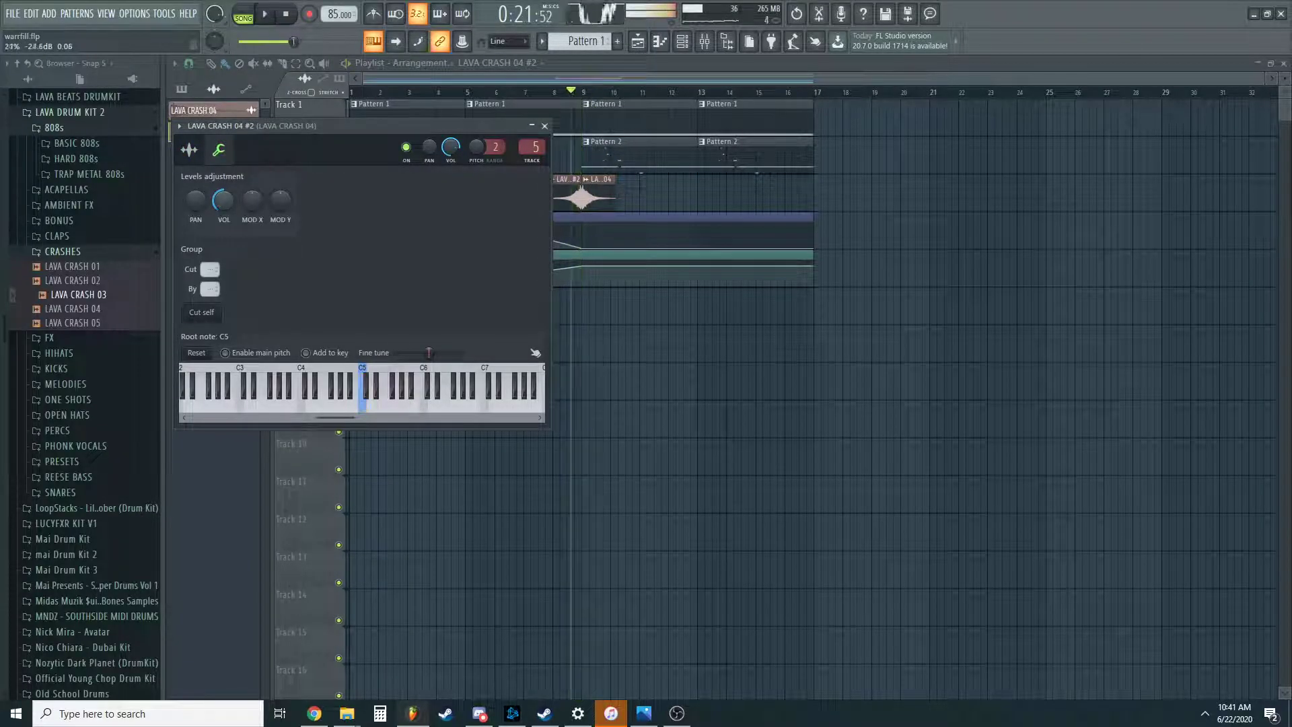
left_click(544, 126)
left_click(532, 93)
Browse the LAVA kicks and place LAVA KICK 12 on Track 6 near bar 9.
left_click(99, 375)
key("space")
left_click(95, 386)
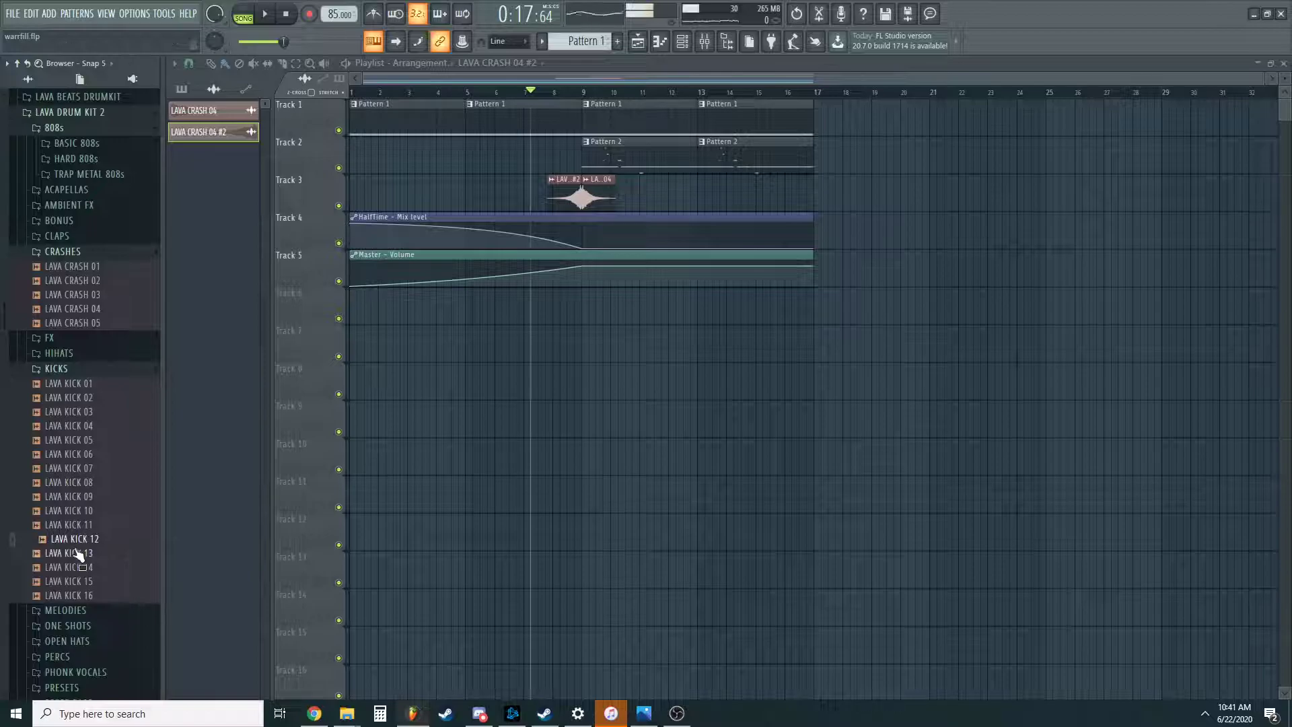
left_click_drag(532, 344, 591, 308)
scroll(591, 308, "up", 5)
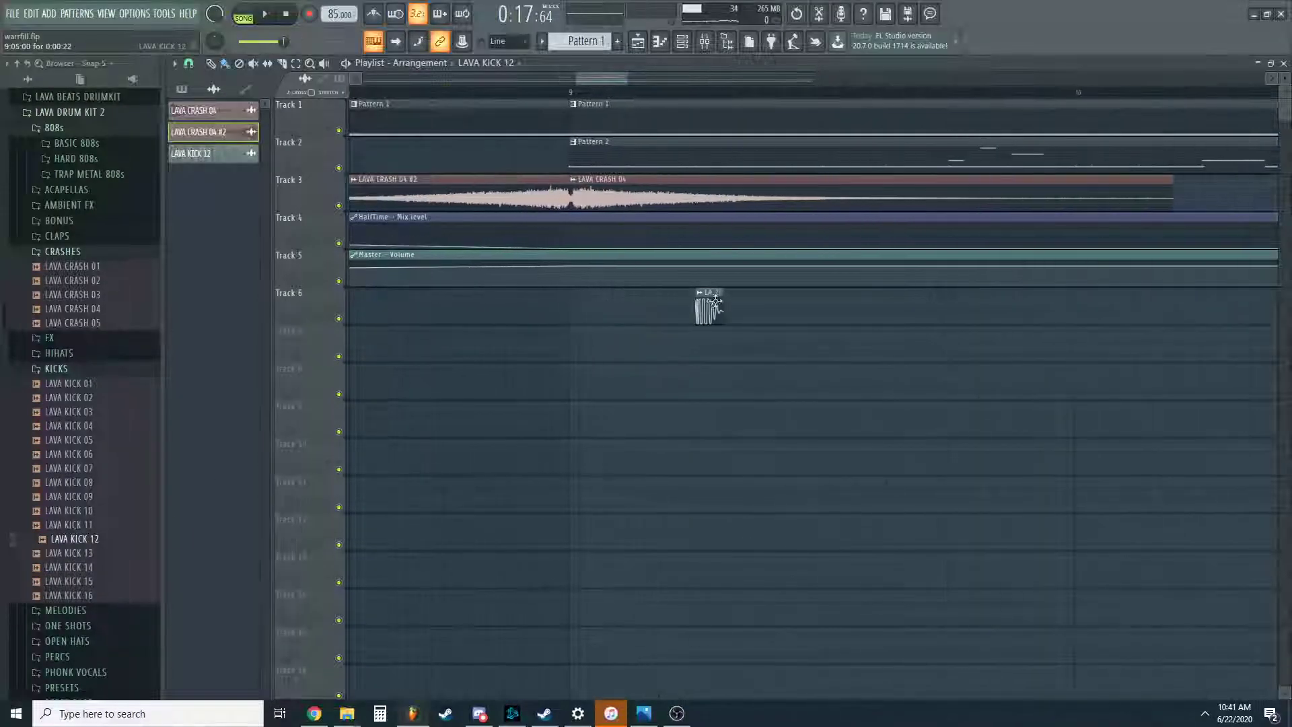
Reverse the LAVA KICK 12 sample and raise its volume in the level adjustments.
double_click(542, 311)
left_click(405, 301)
left_click(235, 167)
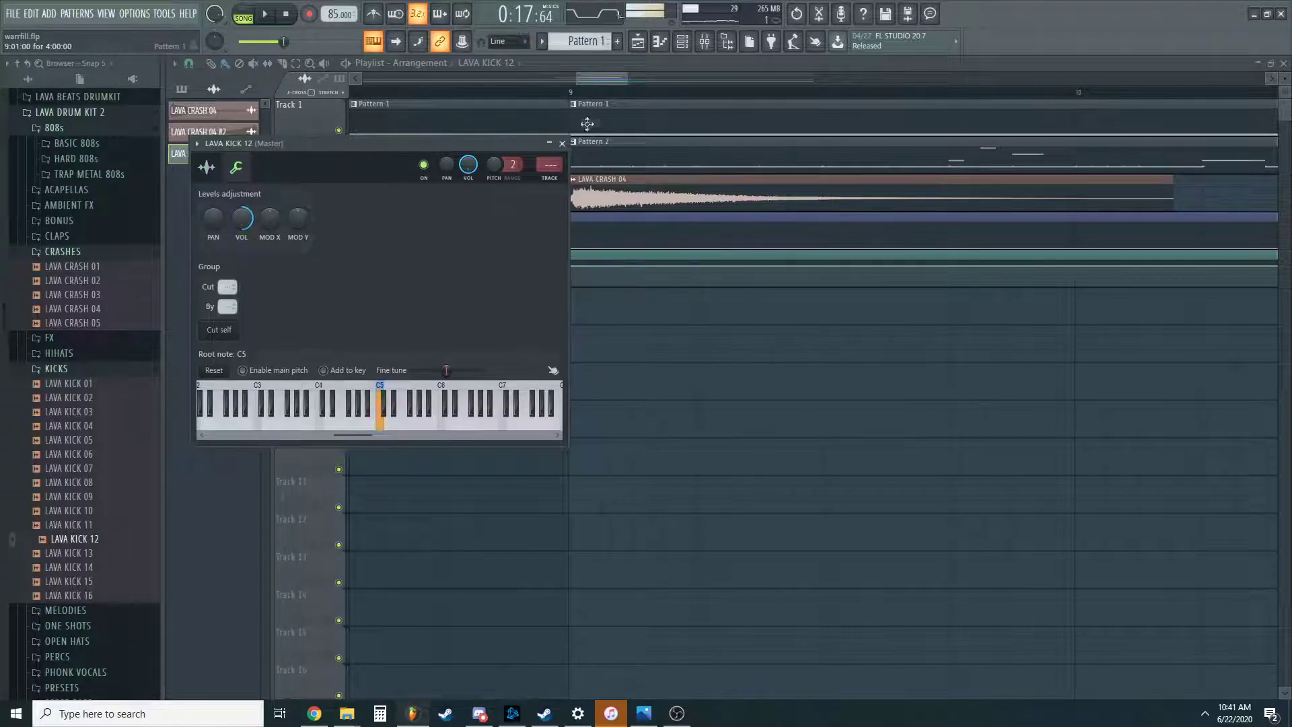
left_click(561, 144)
Align the reversed kick clip on Track 6 to end exactly at bar 9.
left_click(480, 93)
key("space")
scroll(540, 308, "up", 5)
key("space")
key("space")
left_click_drag(607, 304, 614, 304)
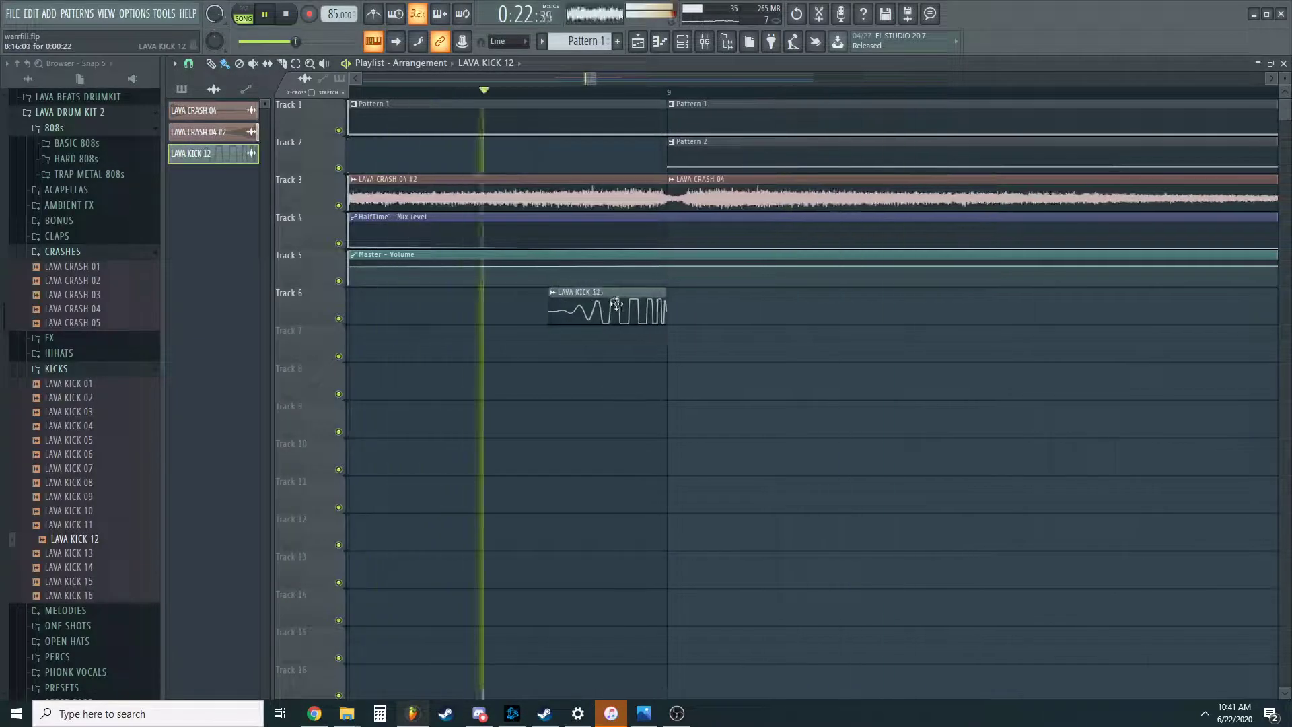
Replace the reversed kick's sample with LAVA KICK 08 and audition the transition into bar 9.
key("space")
left_click_drag(357, 393, 636, 311)
key("space")
key("space")
key("space")
scroll(637, 311, "down", 5)
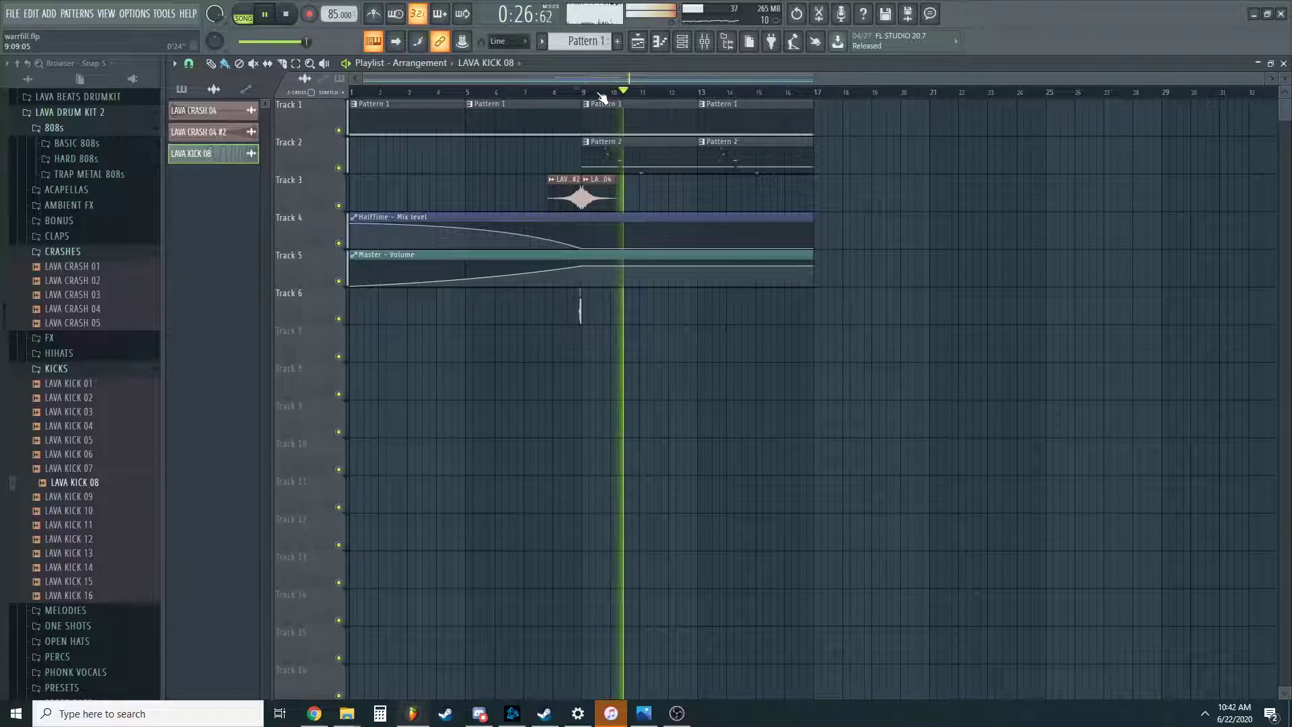
Load Ozone 8 Imager in slot 9 of the 808's mixer track and raise the width of bands 1, 2 and 3 to 100.
key("F9")
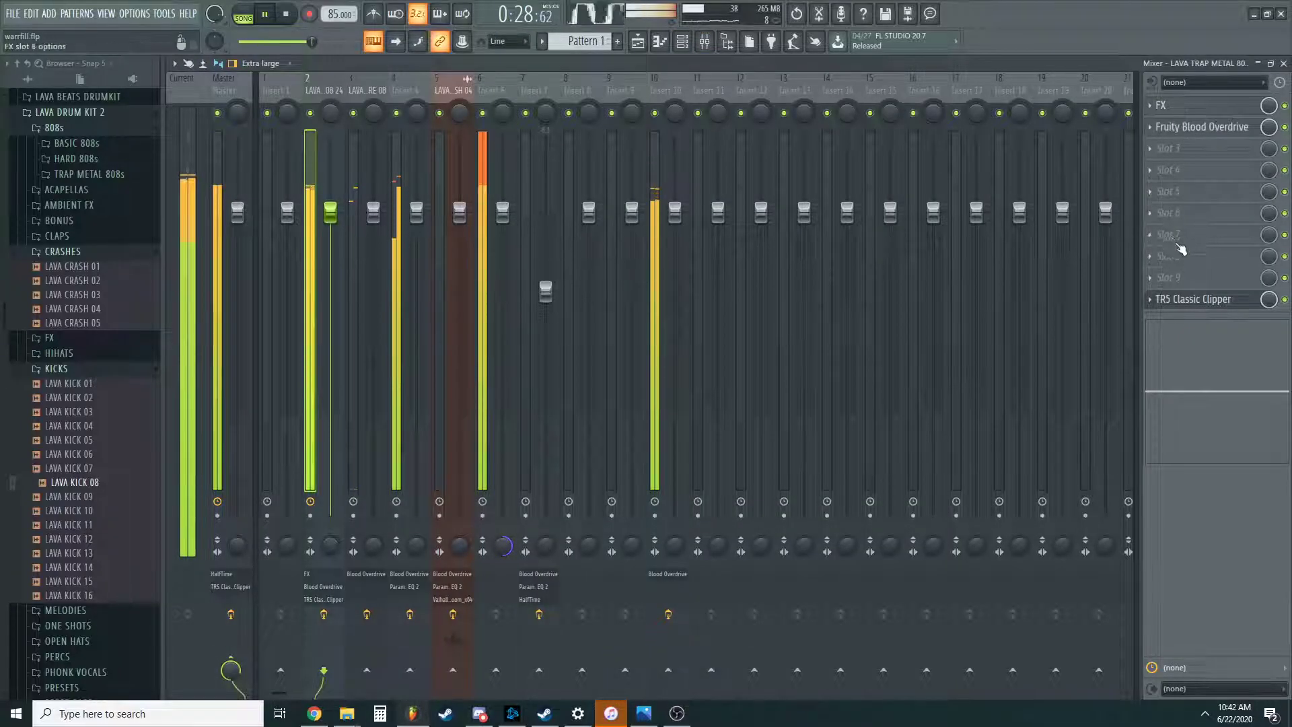
left_click(1171, 277)
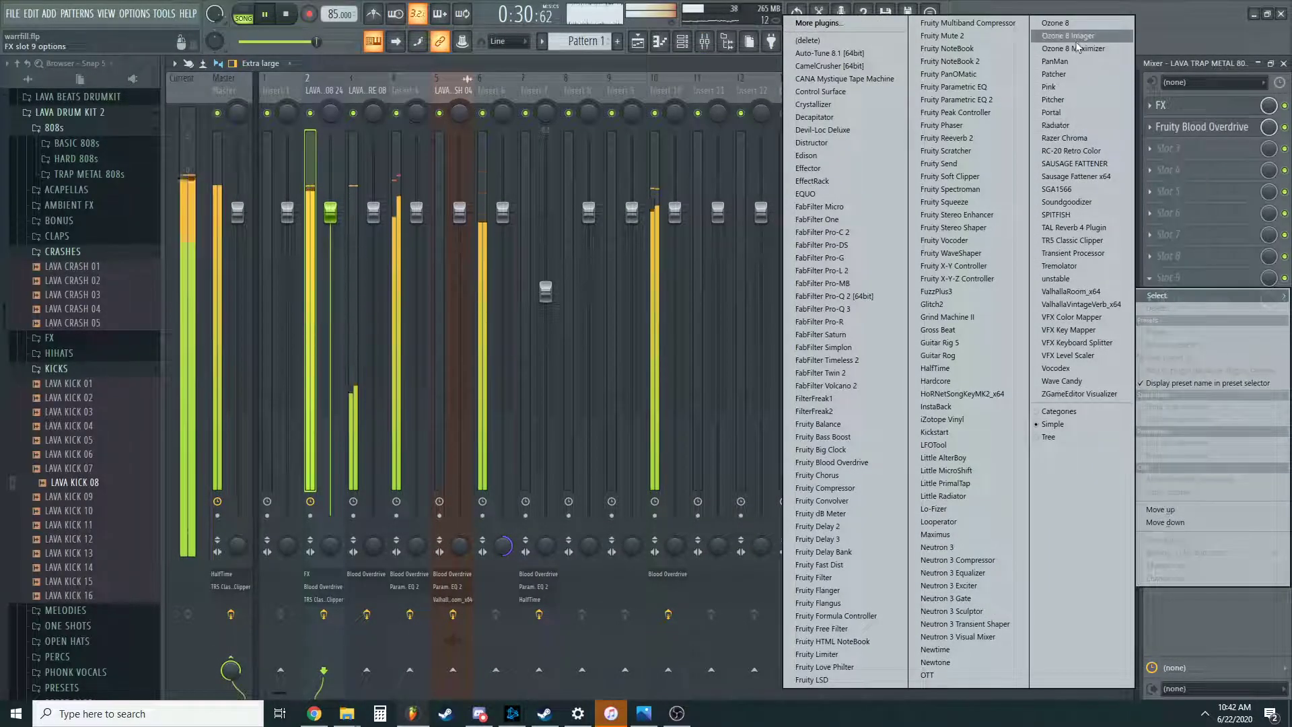
left_click(1067, 36)
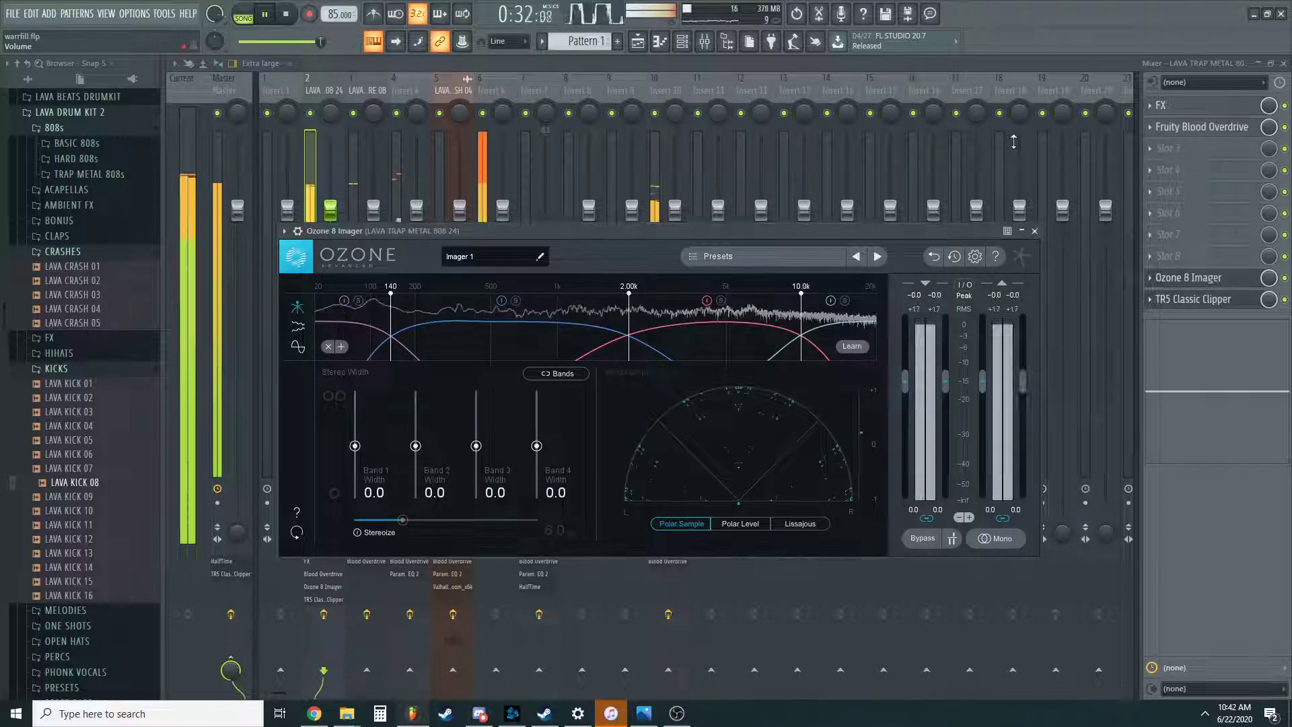
left_click_drag(734, 230, 732, 267)
left_click_drag(414, 483, 414, 429)
left_click_drag(353, 482, 353, 430)
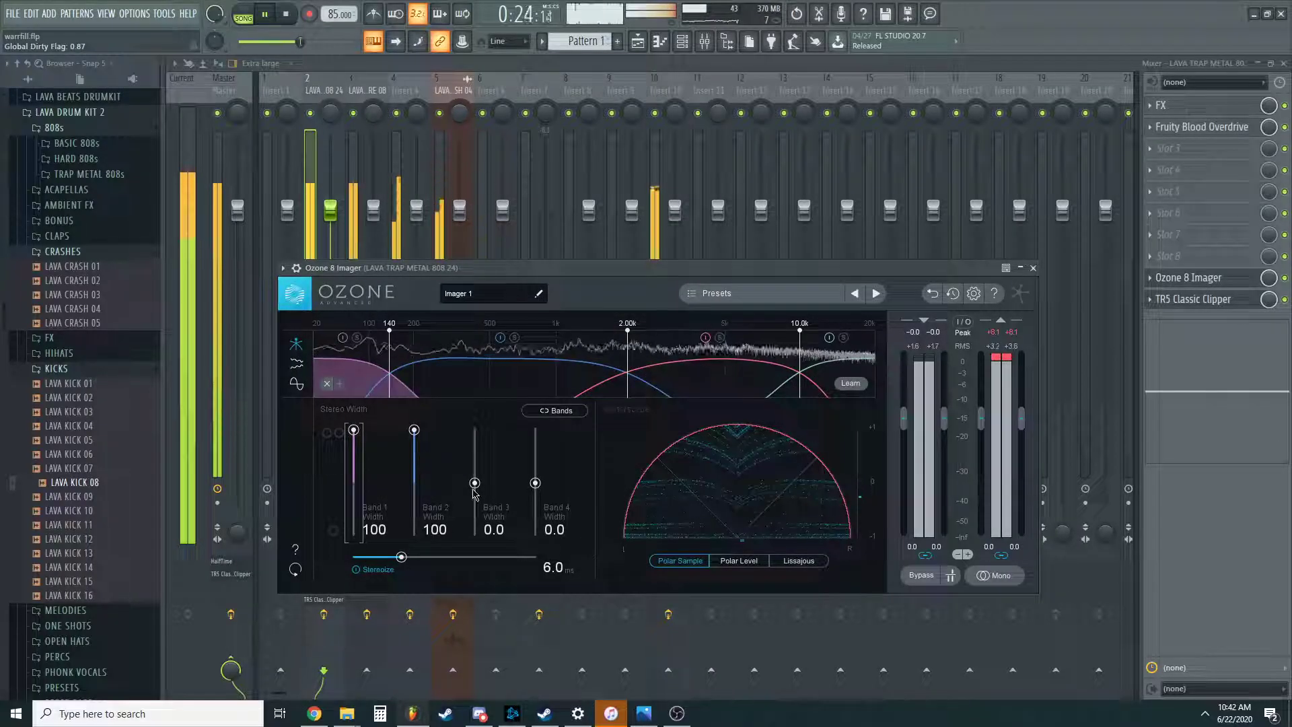
left_click_drag(475, 484, 482, 381)
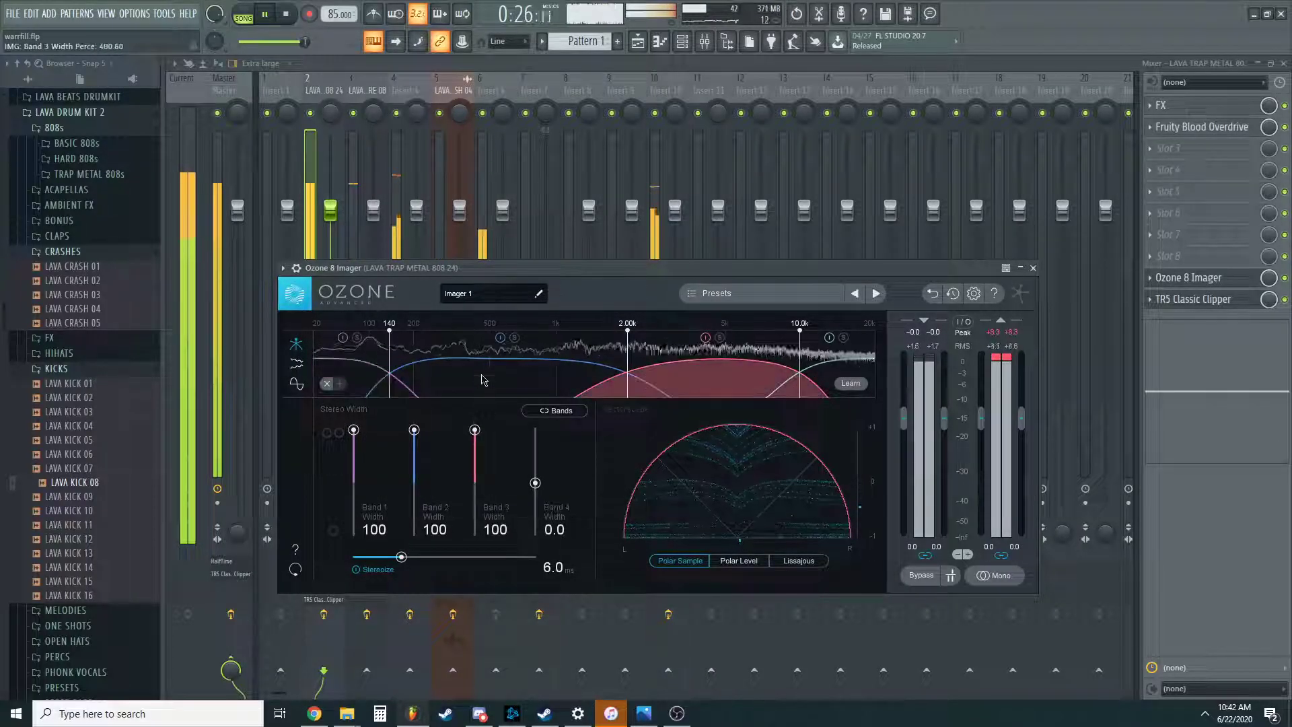
Set the 808 imager's stereo widths to 82.3 for band 1, -1.3 for band 3 and 32.9 for band 4.
left_click_drag(475, 430, 476, 491)
left_click_drag(354, 429, 414, 493)
mouse_move(525, 474)
left_mouse_down()
mouse_move(534, 400)
mouse_move(535, 465)
left_mouse_up()
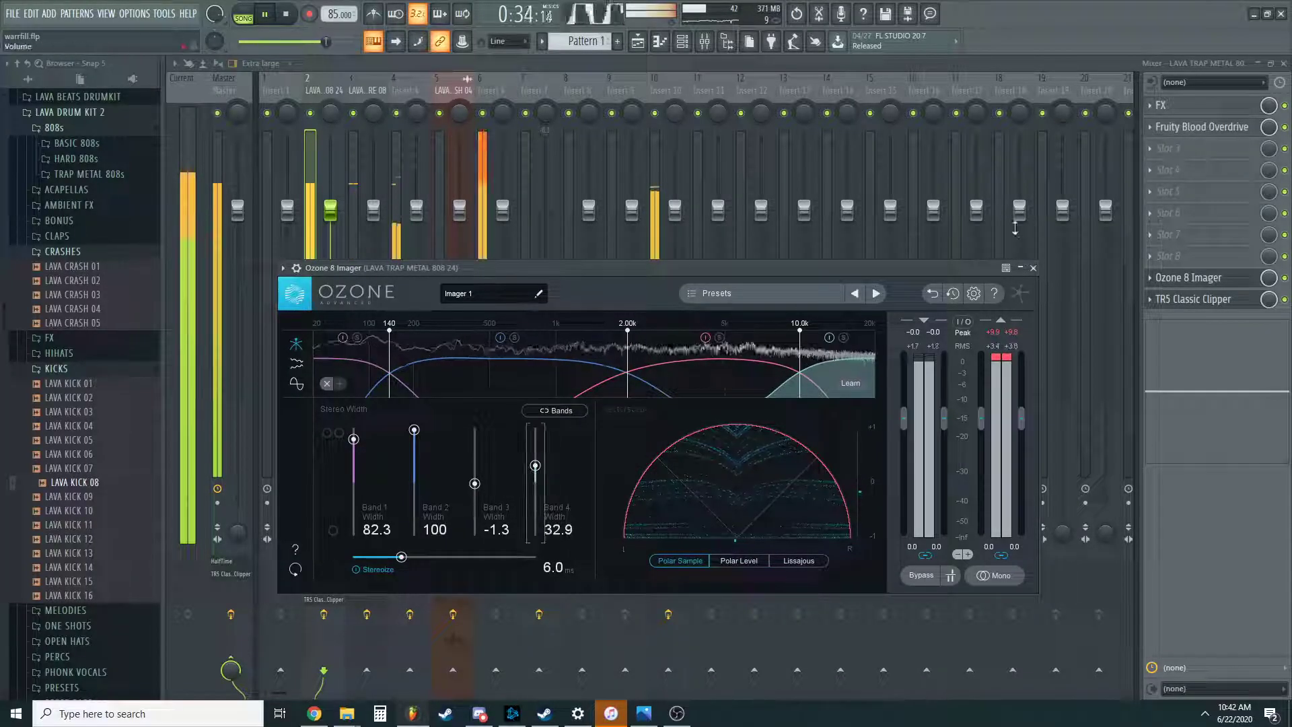
left_click(1033, 268)
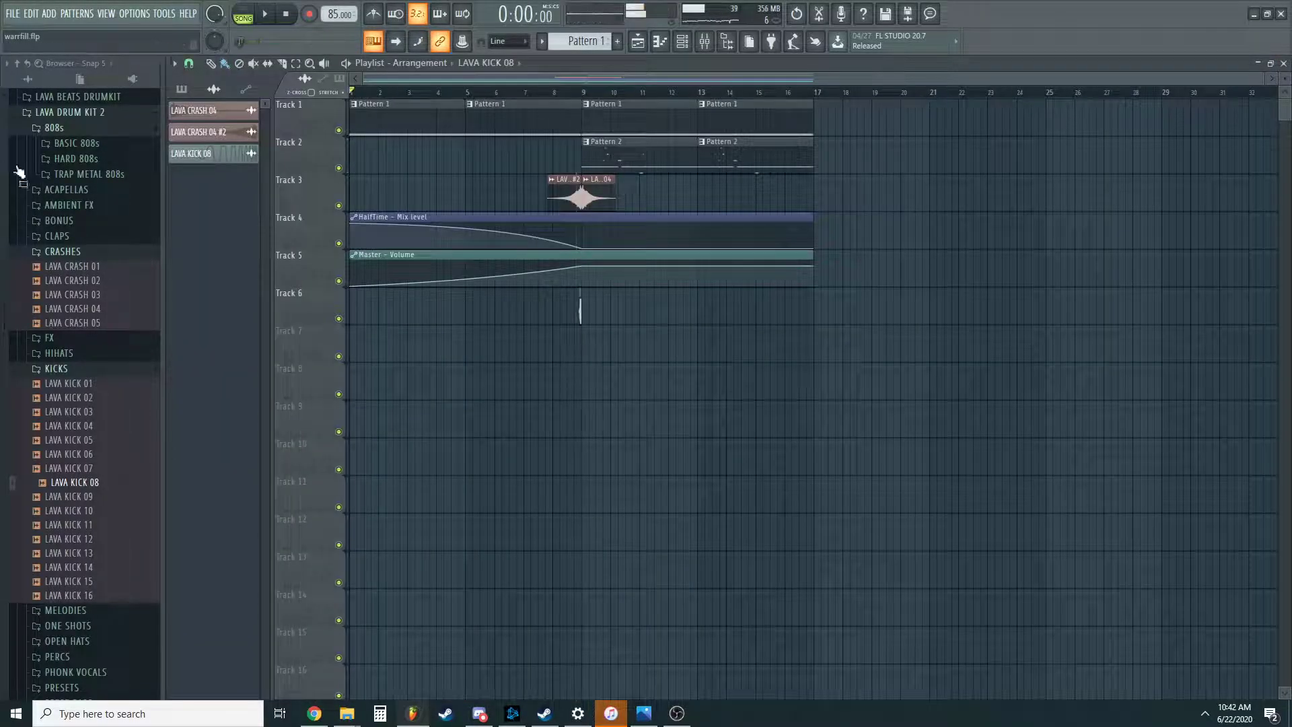
Place the HEAVY RAIN sample from the AMBIENT FX folder at the start of Track 8 and duplicate it.
left_click(85, 366)
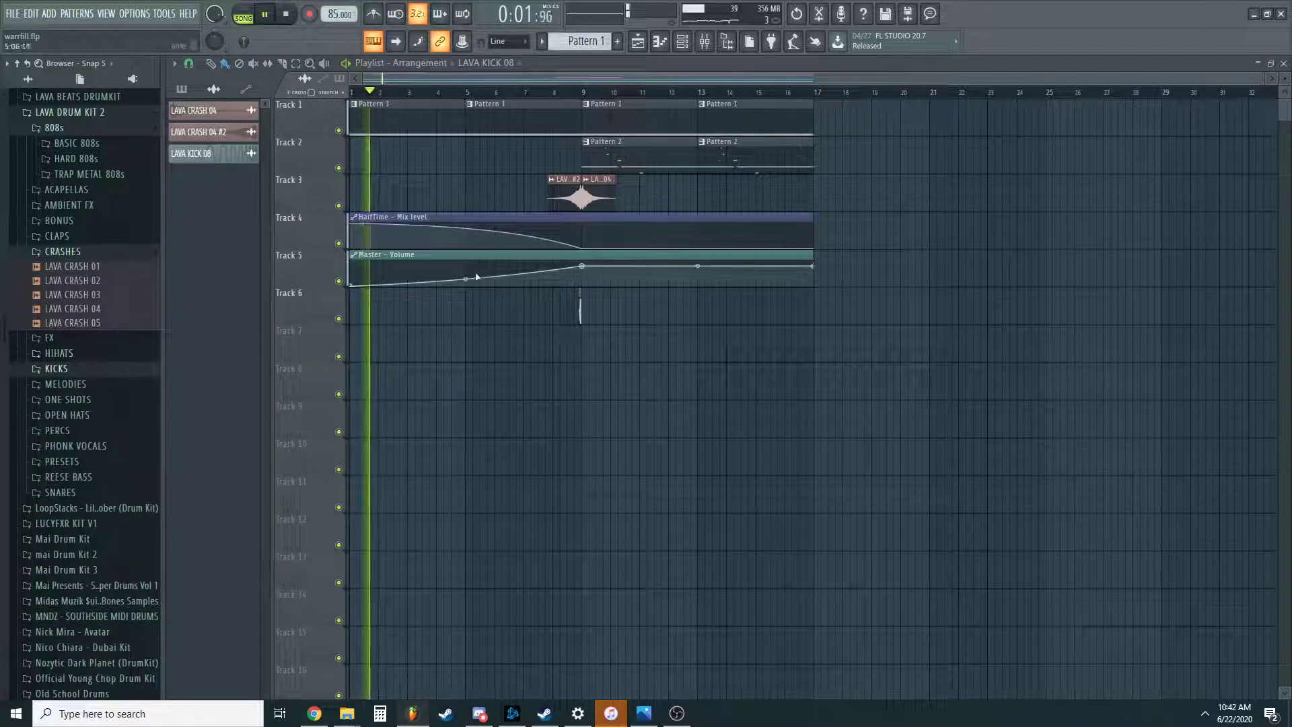
left_click(98, 251)
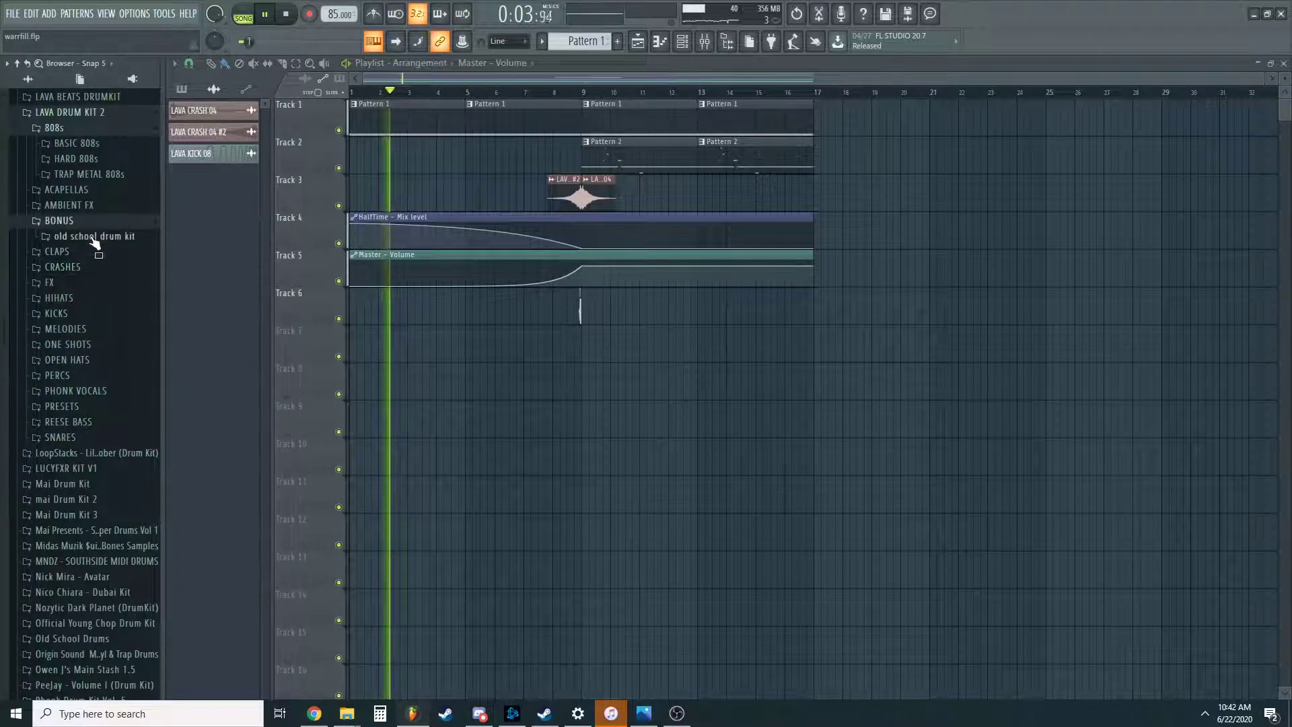
left_click(94, 207)
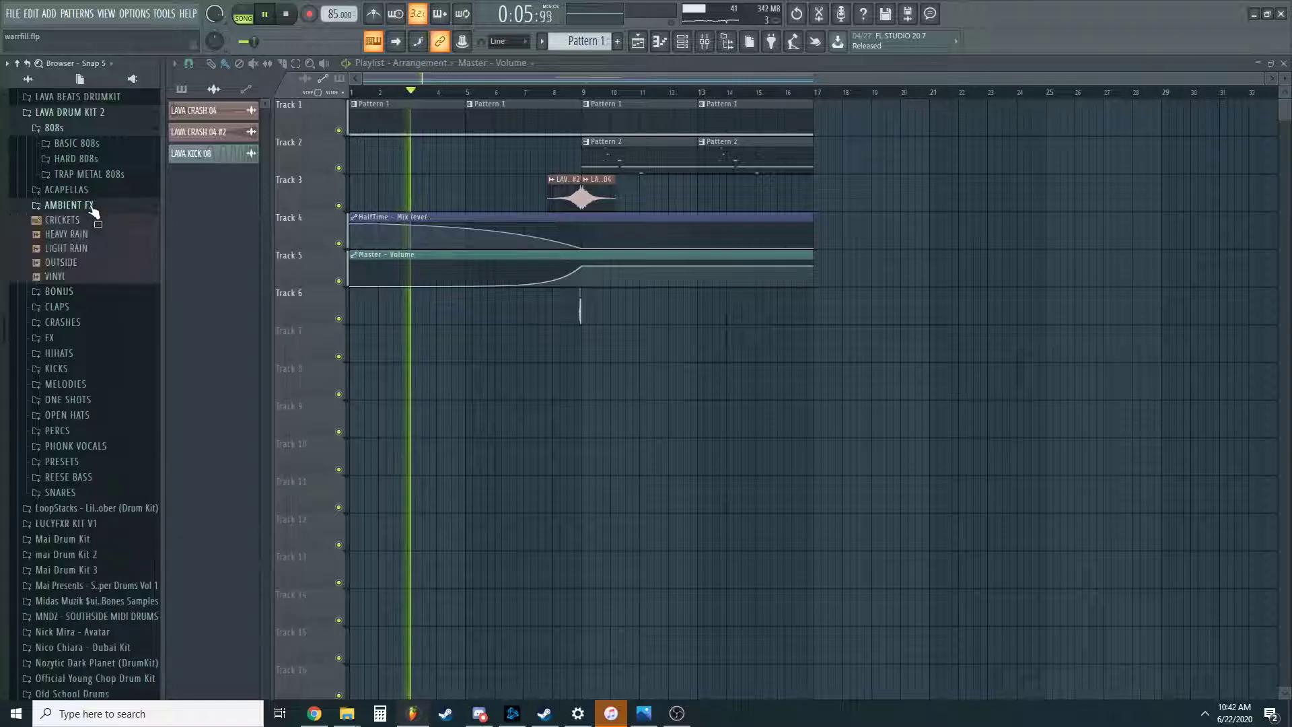
left_click_drag(452, 374, 454, 378)
left_click_drag(454, 378, 231, 375)
left_click(475, 393, "ctrl")
key("ctrl+b")
Cut the HEAVY RAIN clip at bar 9, delete the excess pieces and duplicate the trimmed clip to fill up to bar 17.
left_click(282, 65)
left_click_drag(816, 431, 820, 388)
left_click(211, 64)
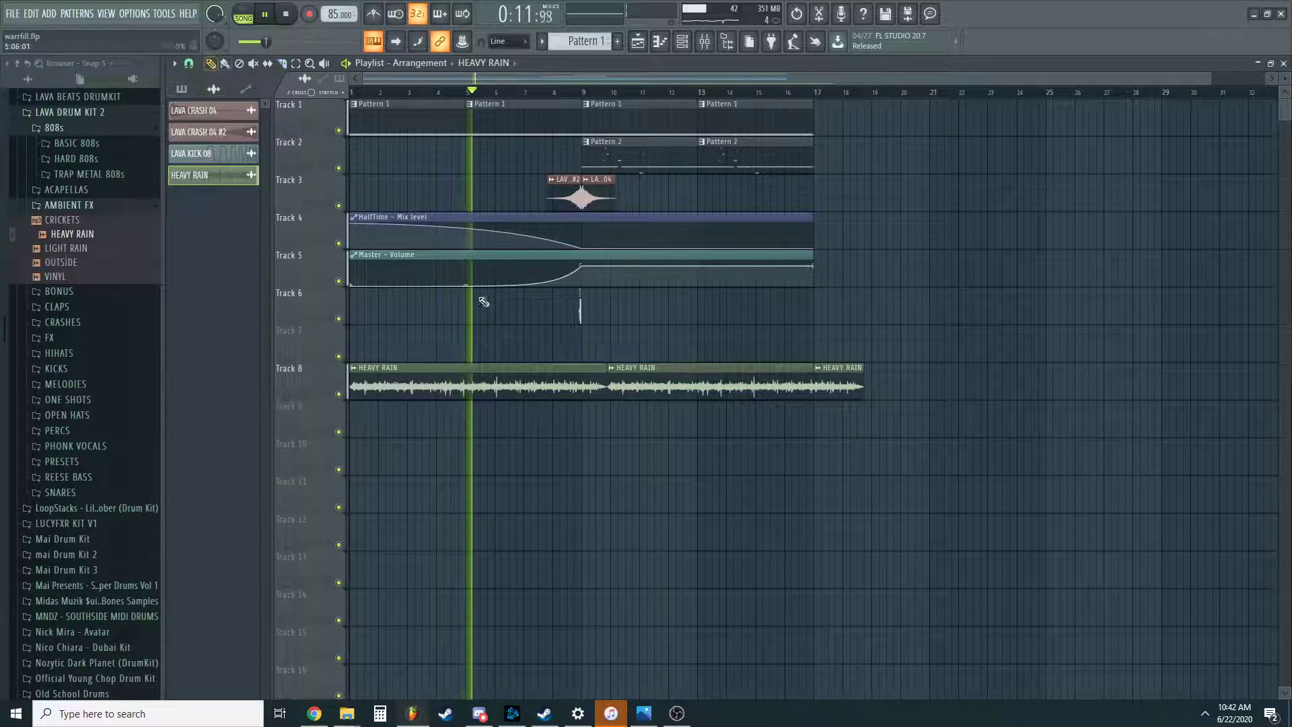
left_click_drag(582, 418, 582, 366)
left_click(212, 64)
right_click(597, 386)
right_click(663, 385)
right_click(841, 387)
left_click(566, 385, "ctrl")
key("ctrl+b")
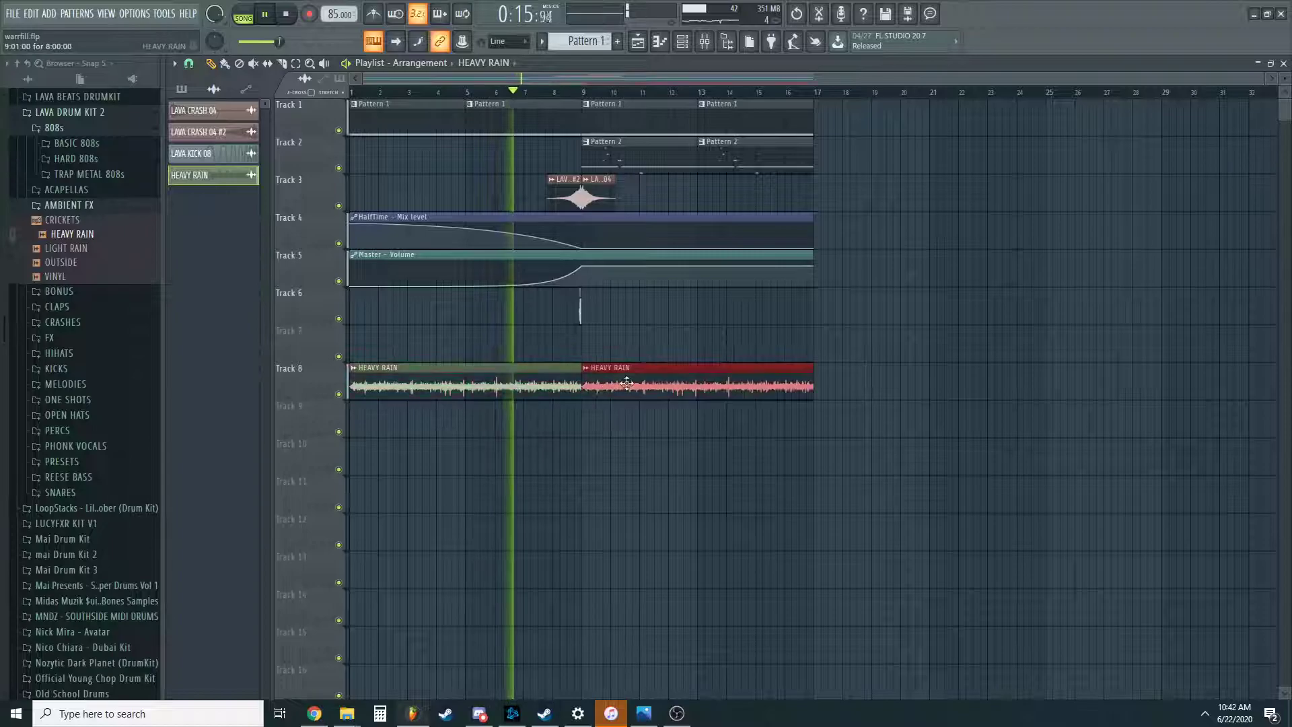
Route the HEAVY RAIN channel to mixer track 8 and load Fruity Blood Overdrive in its first effect slot.
double_click(622, 381)
left_click(566, 196)
key("space")
key("space")
left_click(1152, 171)
mouse_move(1168, 182)
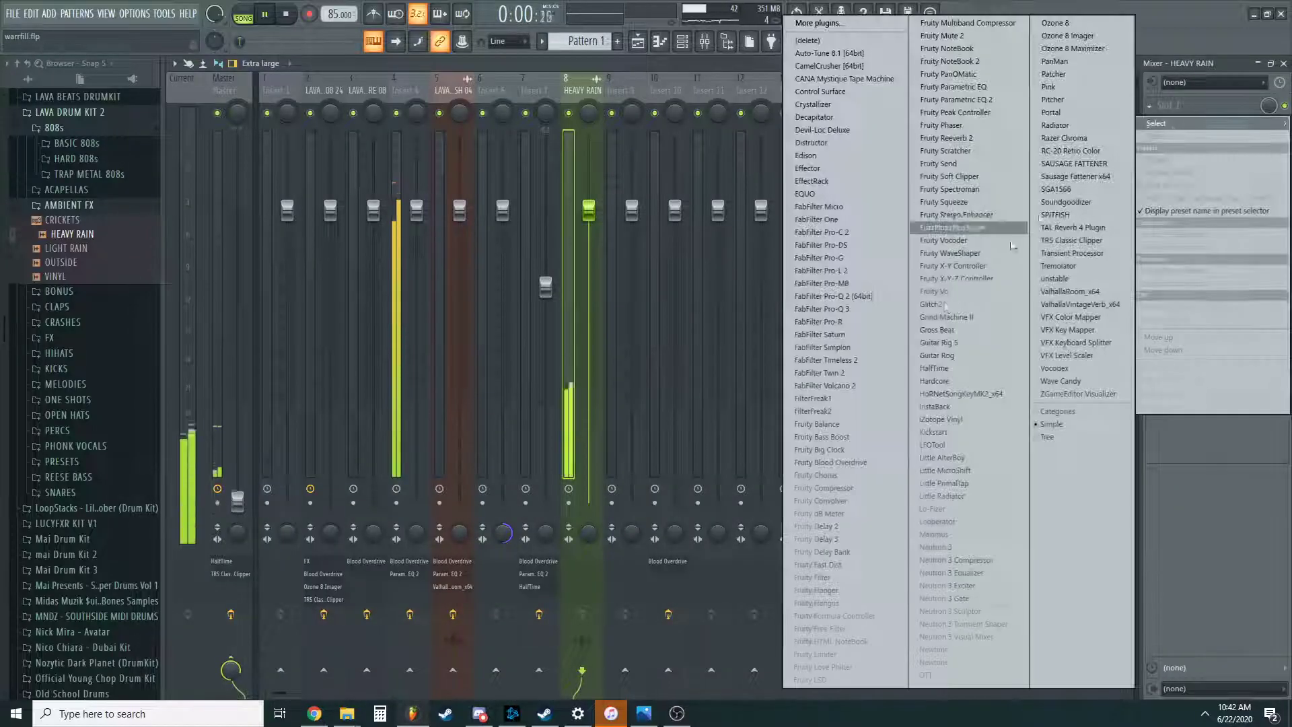
left_click(862, 463)
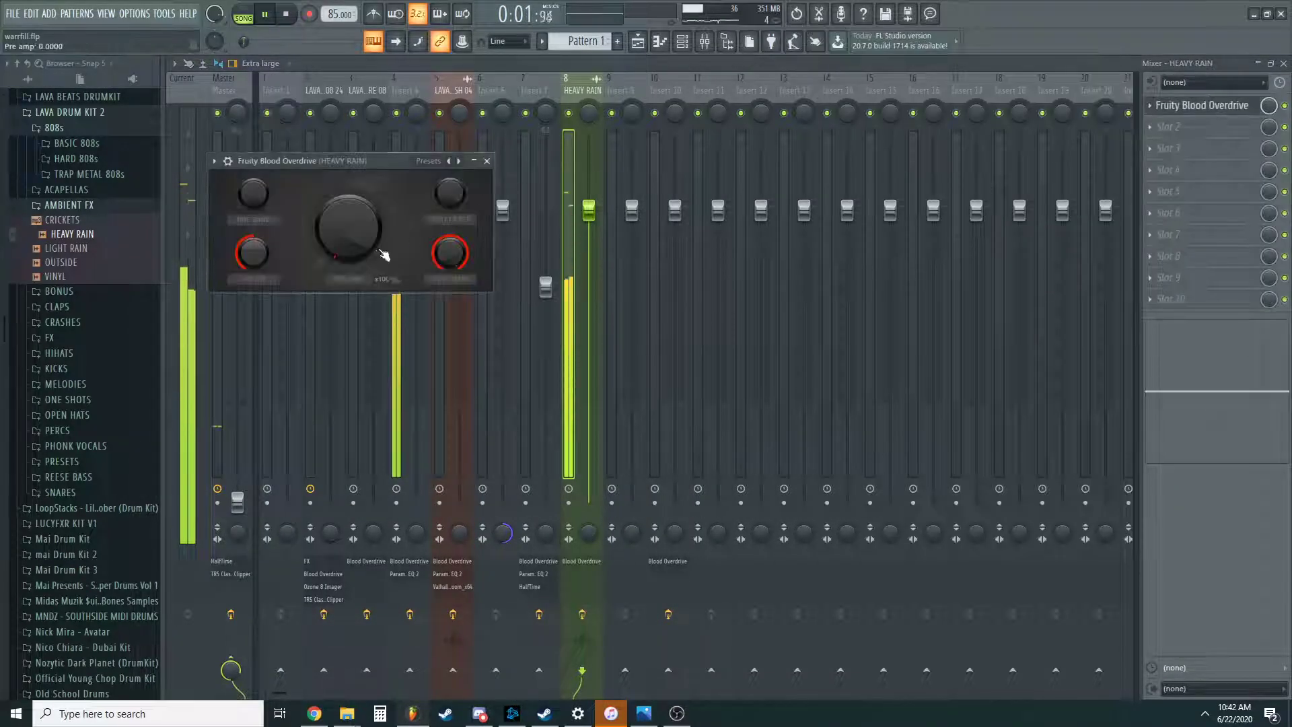
Add Fruity parametric EQ 2 to the HEAVY RAIN mixer track and roll off its low frequencies.
left_click(1193, 135)
mouse_move(1191, 141)
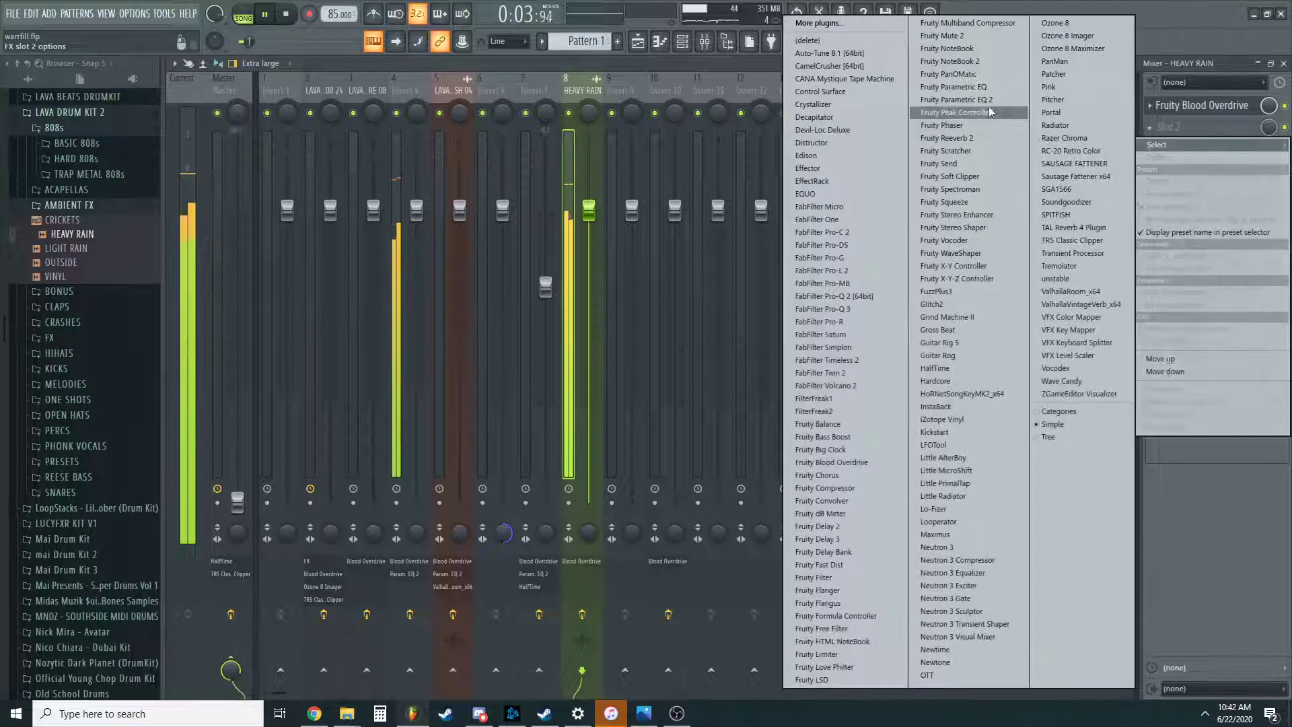
left_click(979, 114)
left_click_drag(288, 290, 298, 324)
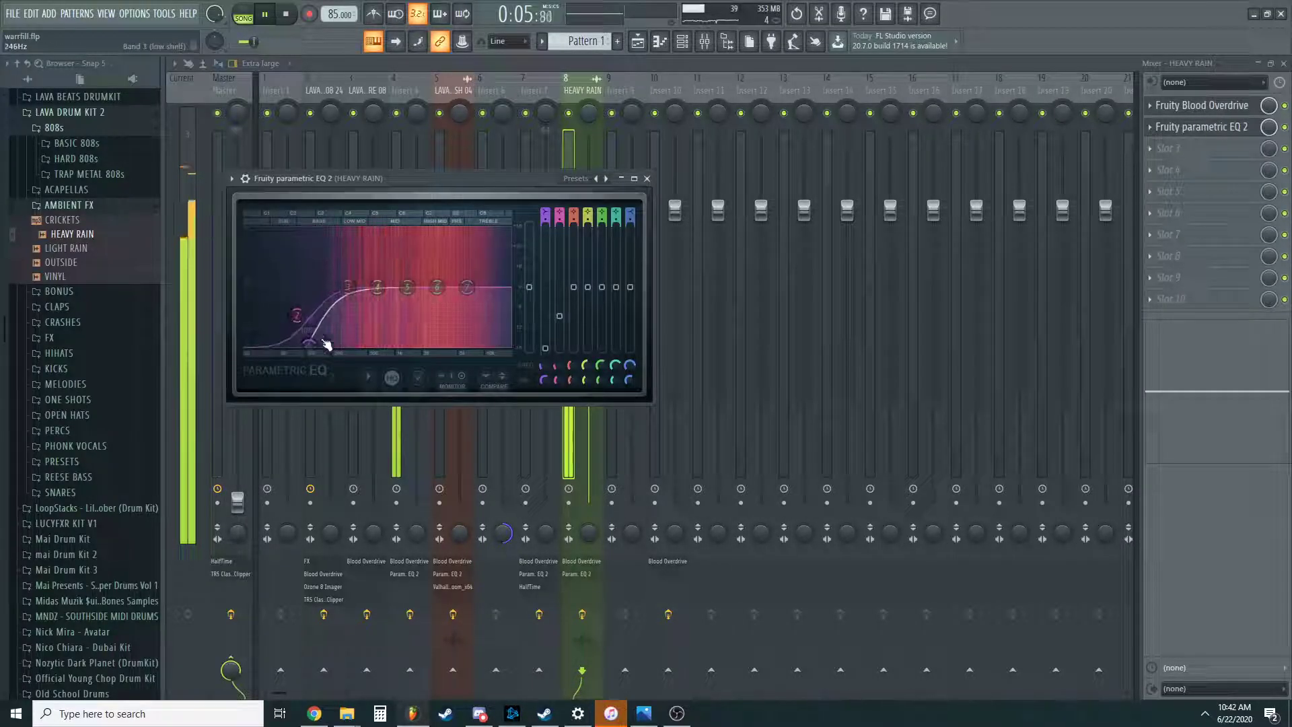
left_click(647, 179)
Add ValhallaRoom to the HEAVY RAIN mixer track with the mix at 11.5%.
left_click(1219, 152)
mouse_move(1212, 165)
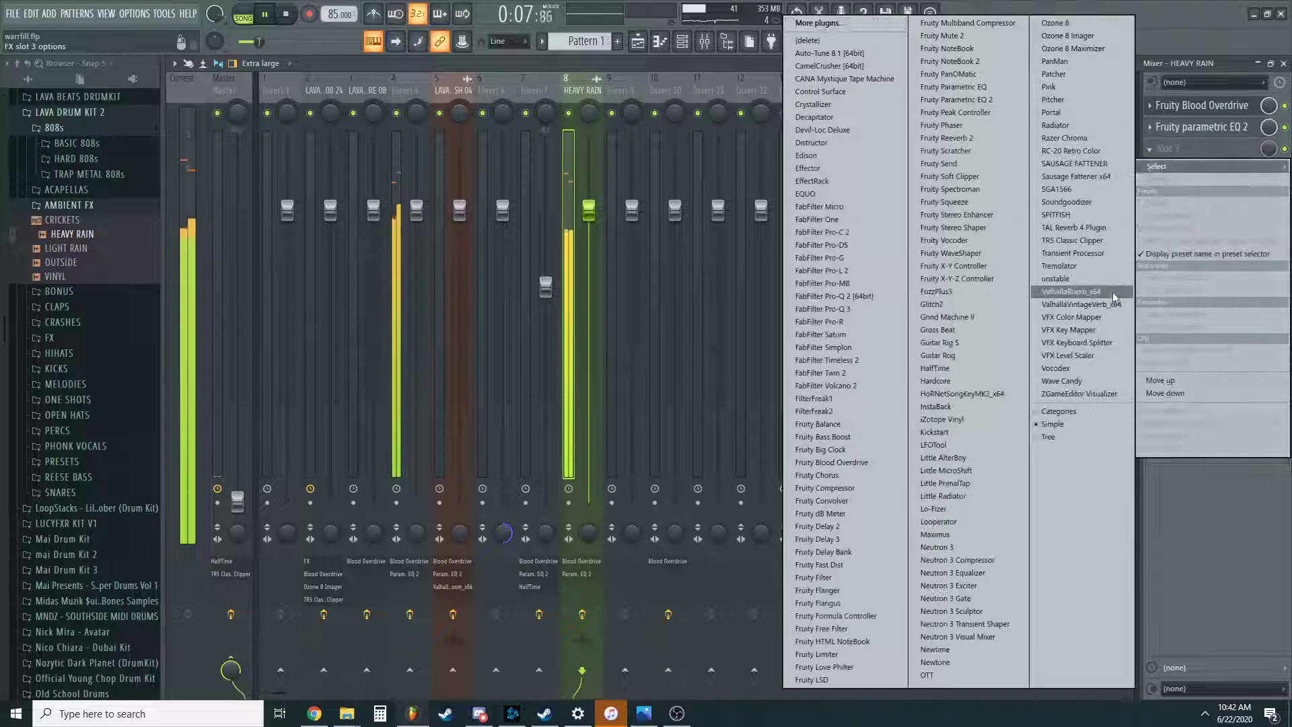
left_click(1114, 292)
left_click_drag(276, 424, 276, 411)
key("F9")
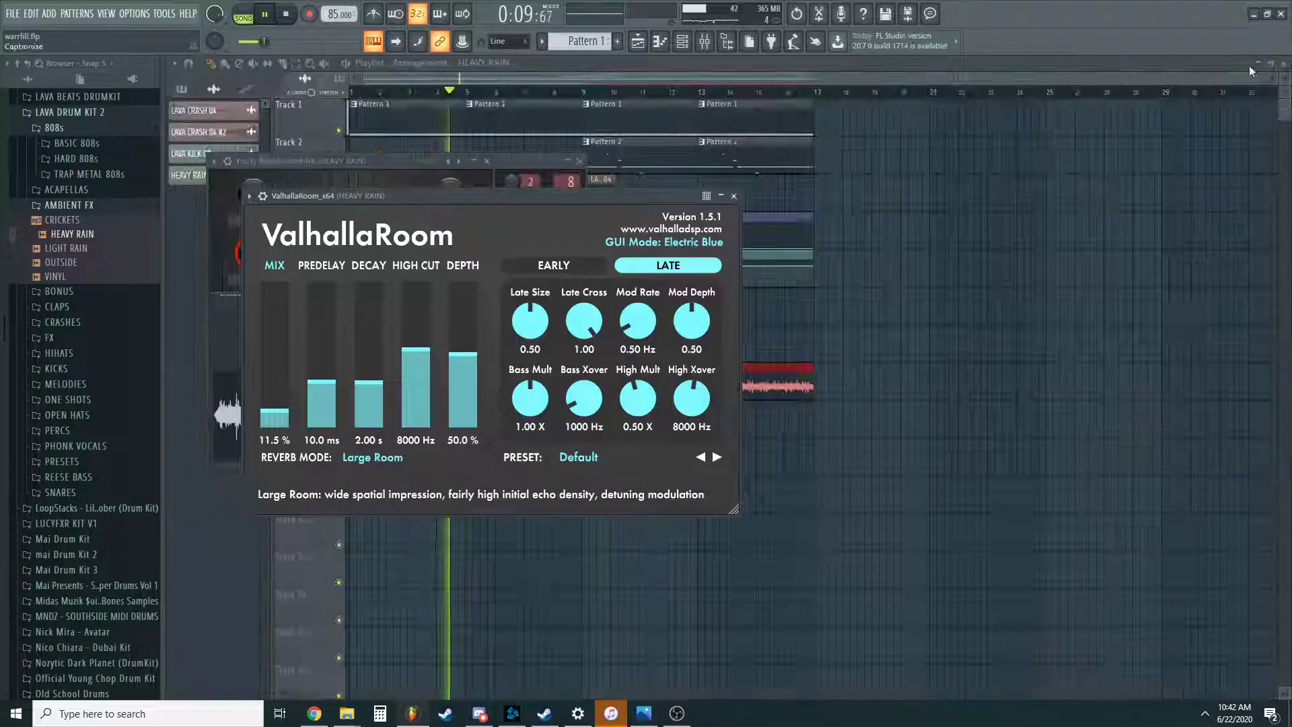
Remove the Pattern 2 clip at bar 9 and move the Track 3 crash pair so the two clips meet at bar 13.
left_click(548, 92)
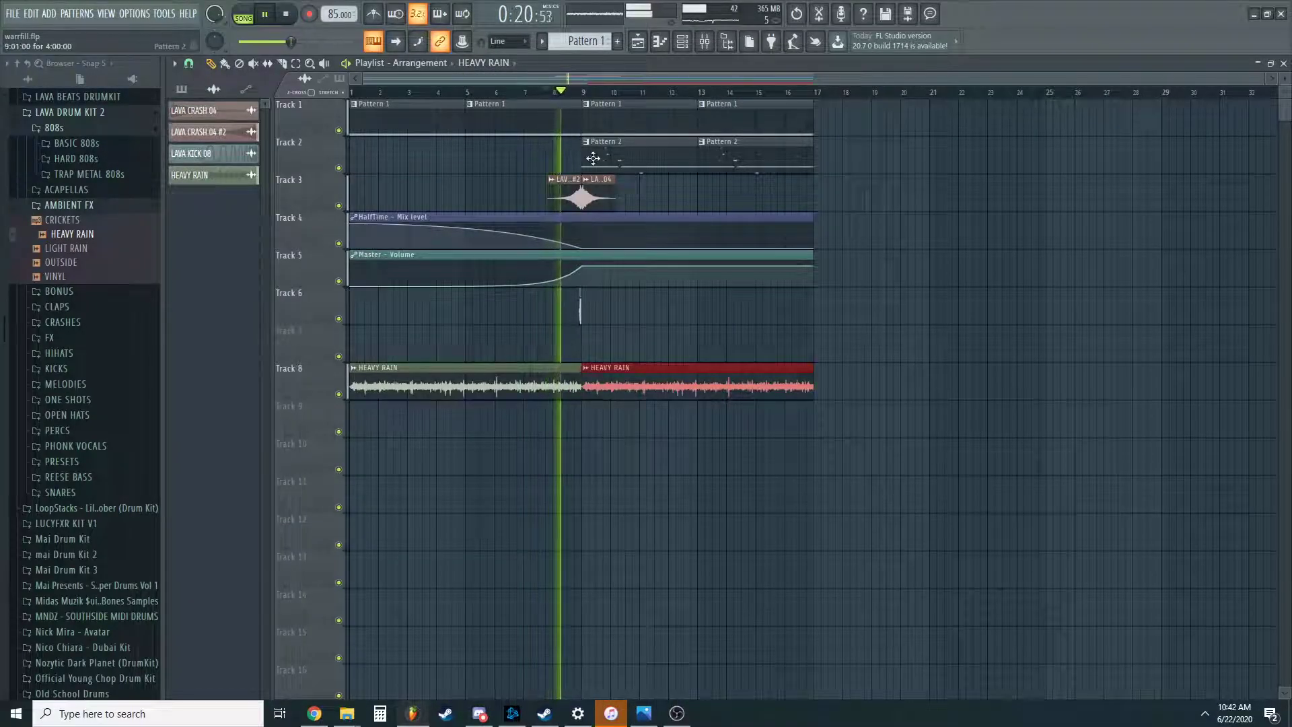
scroll(592, 163, "up", 5)
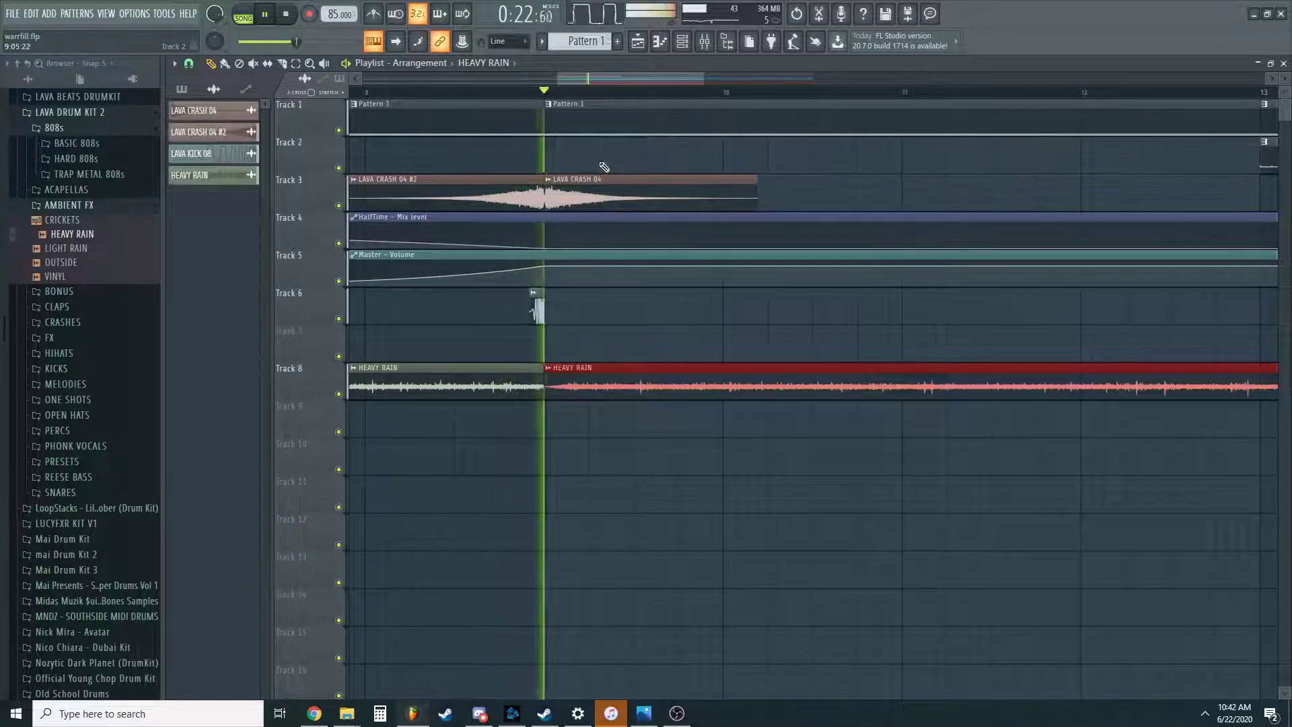
scroll(600, 163, "down", 4)
right_click(594, 129)
key("ctrl+z")
left_click(518, 92)
left_click_drag(609, 196, 772, 196)
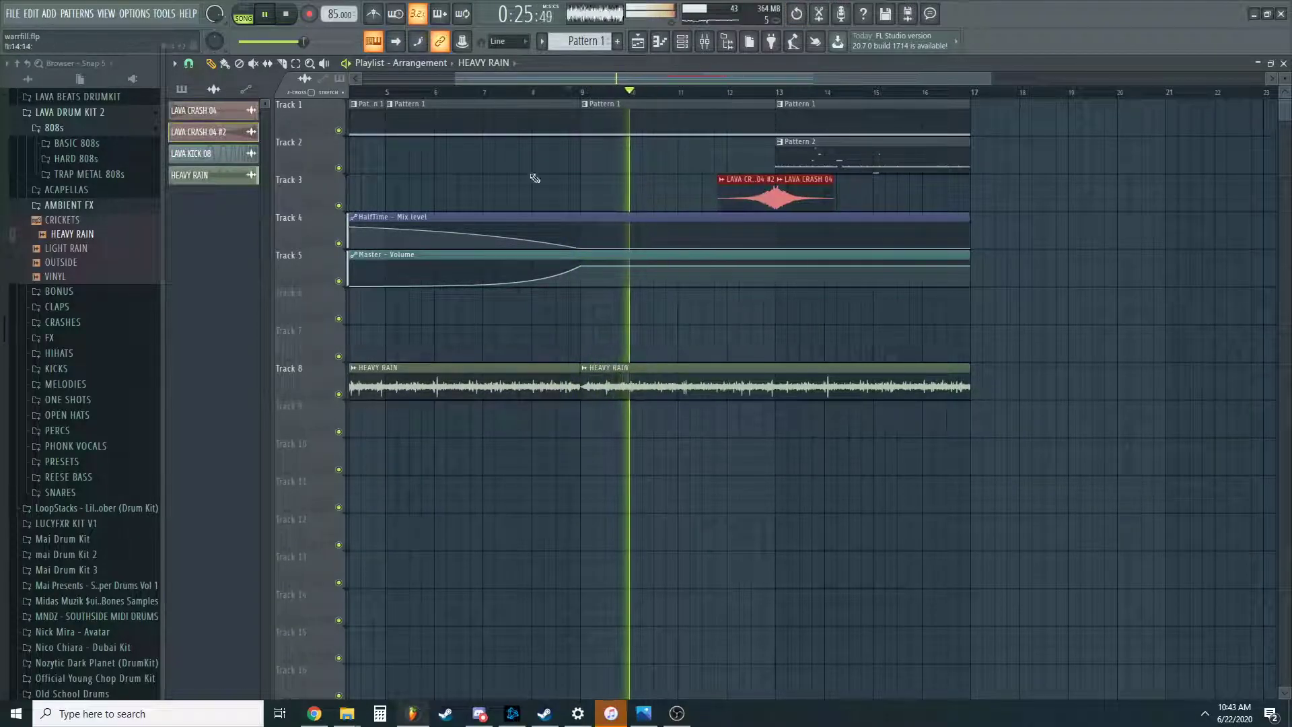
Place the reversed LAVA KICK 08 clip on Track 6 so it ends exactly at bar 13.
left_click(182, 89)
left_click(247, 89)
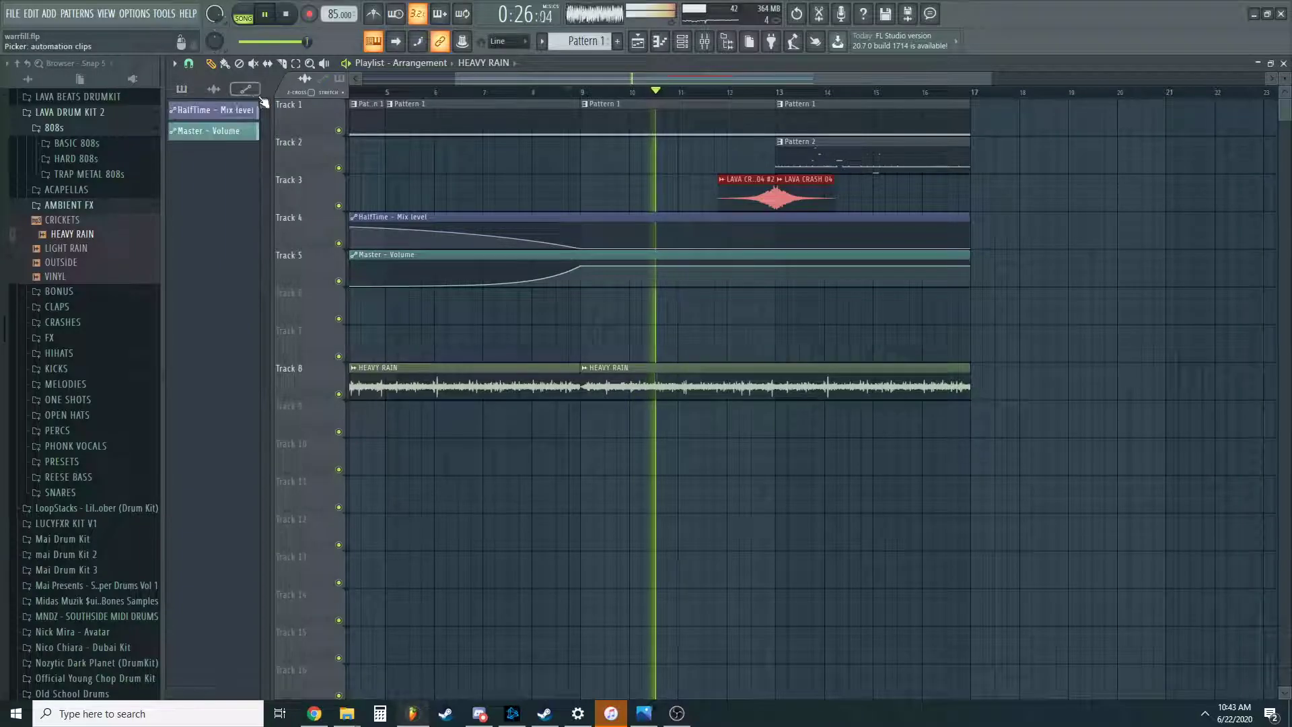
left_click(214, 90)
left_click(228, 156)
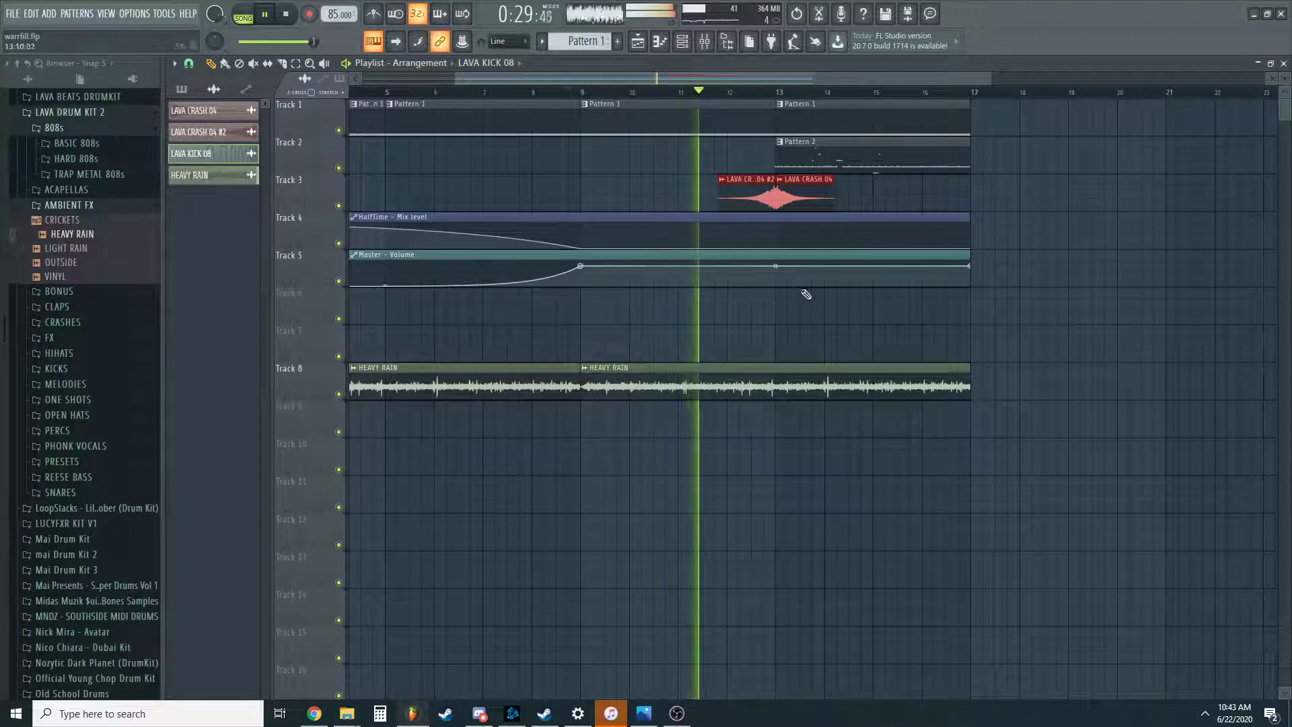
left_click(770, 310)
scroll(771, 310, "up", 3)
scroll(773, 311, "up", 3)
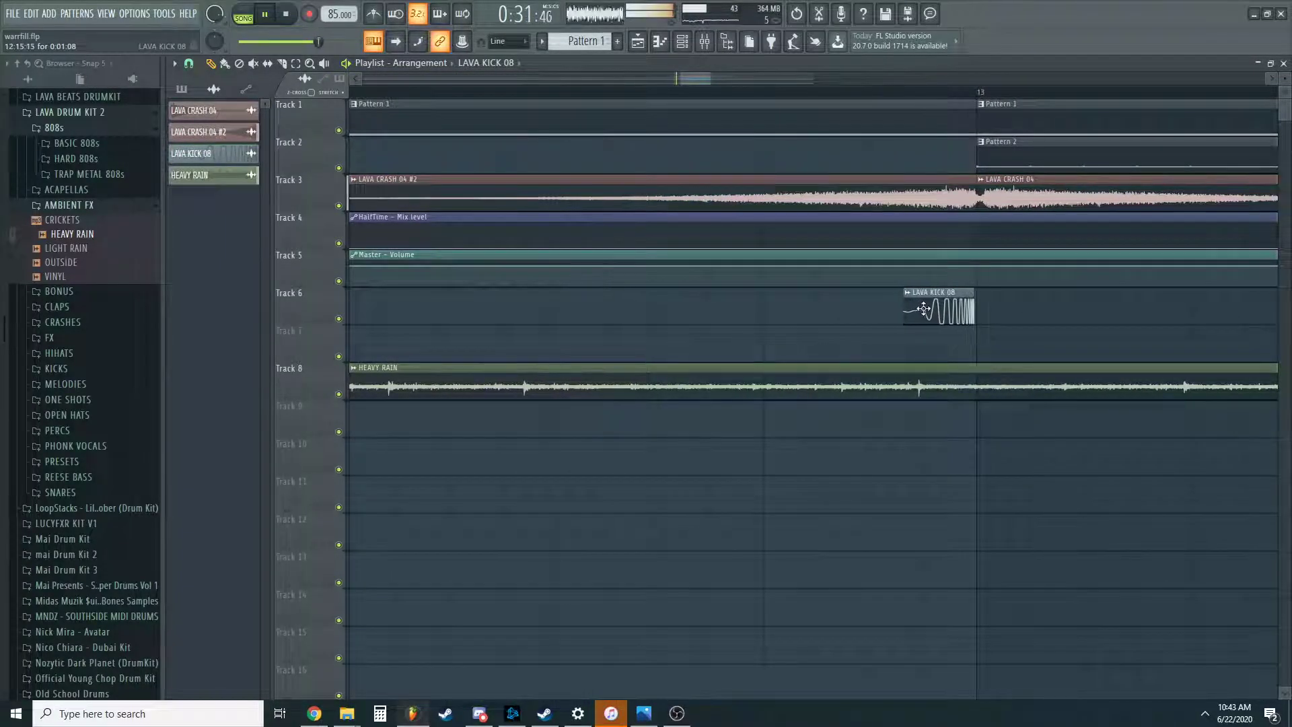
Shorten the Pattern 1 clip starting at bar 9 to three bars and audition the transition into bar 13.
scroll(917, 301, "down", 3)
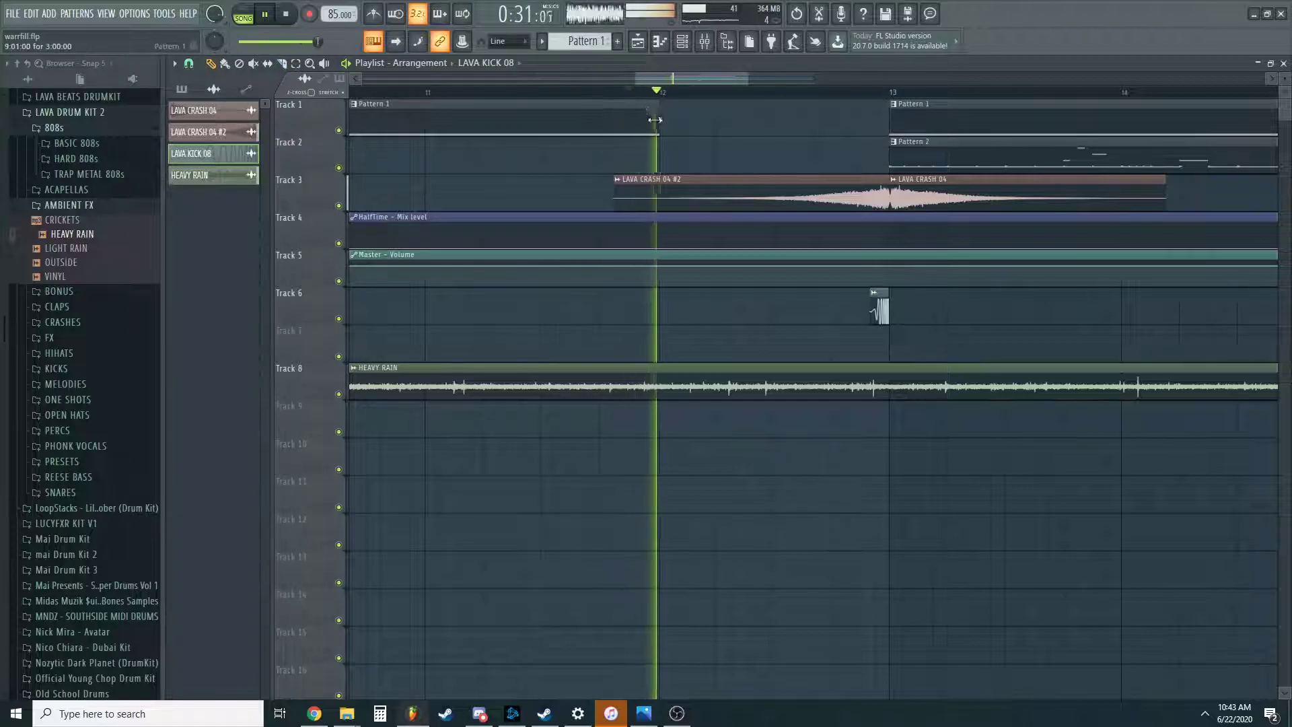
scroll(685, 156, "down", 5)
scroll(700, 192, "up", 5)
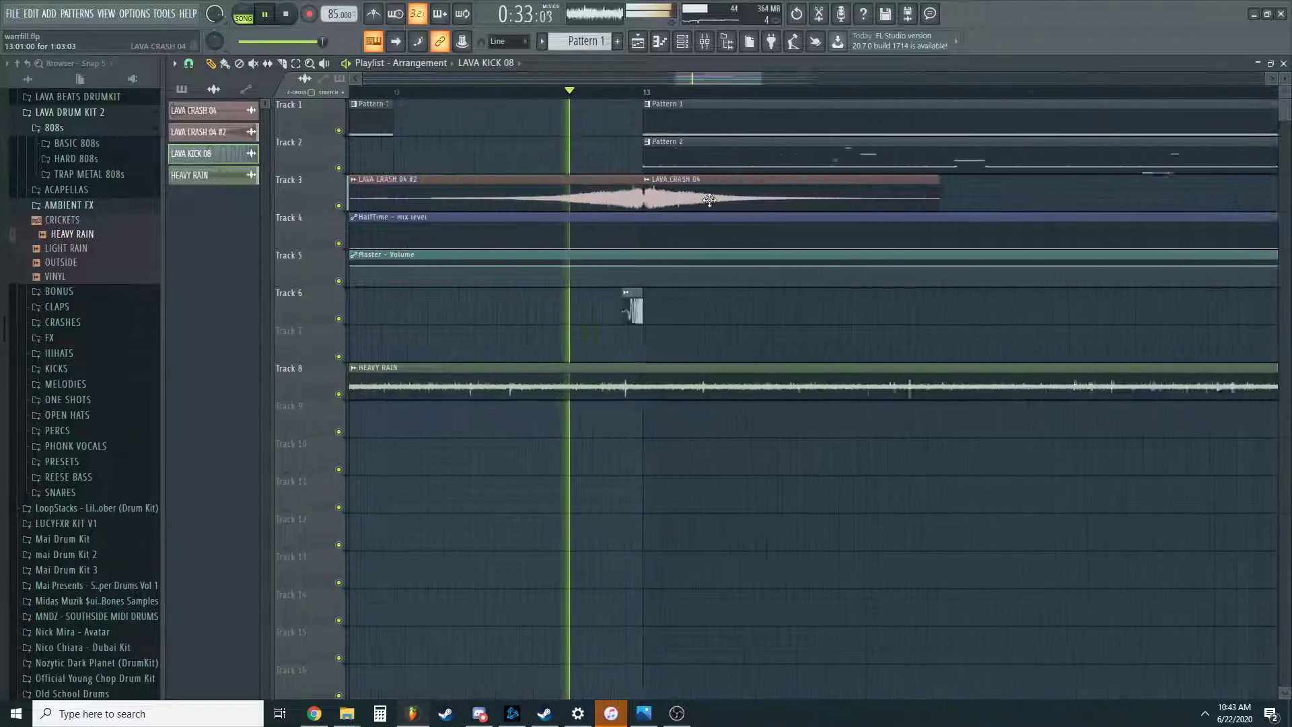
scroll(697, 196, "down", 5)
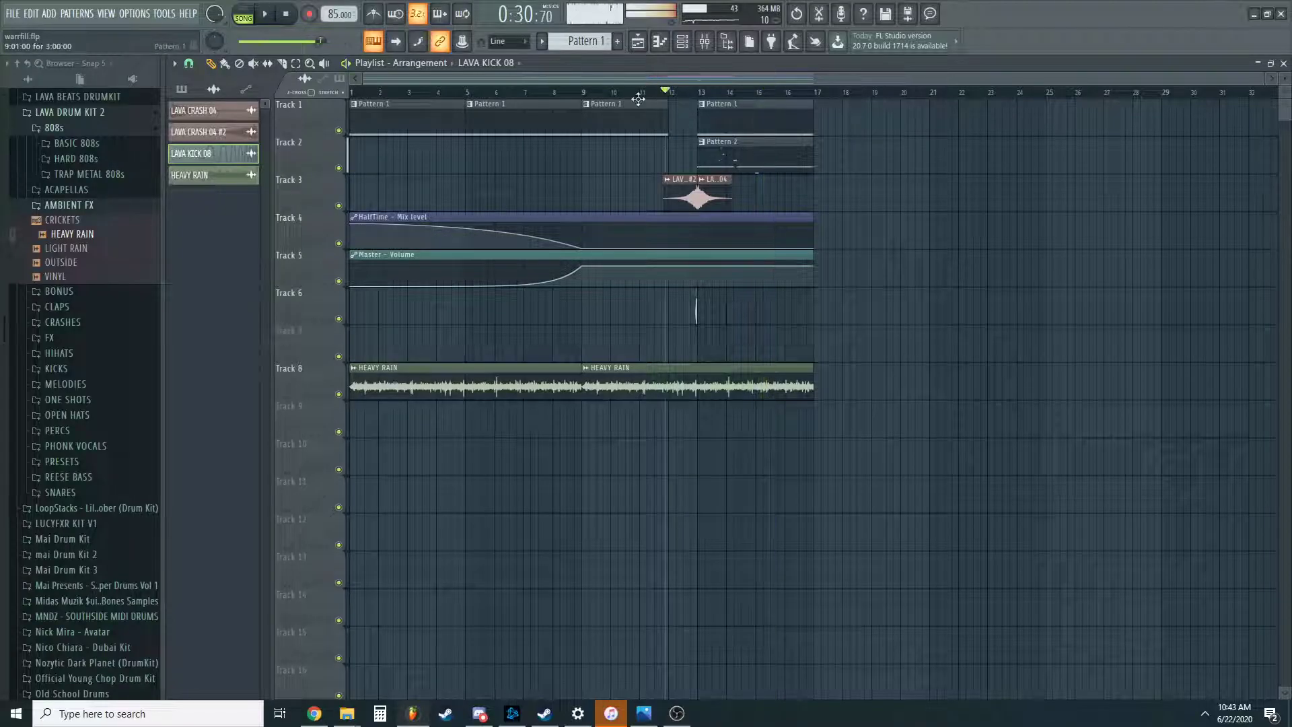
Place the OUTSIDE ambience sample at the start of Track 9 and trim it to end at bar 9.
left_click_drag(102, 264, 356, 431)
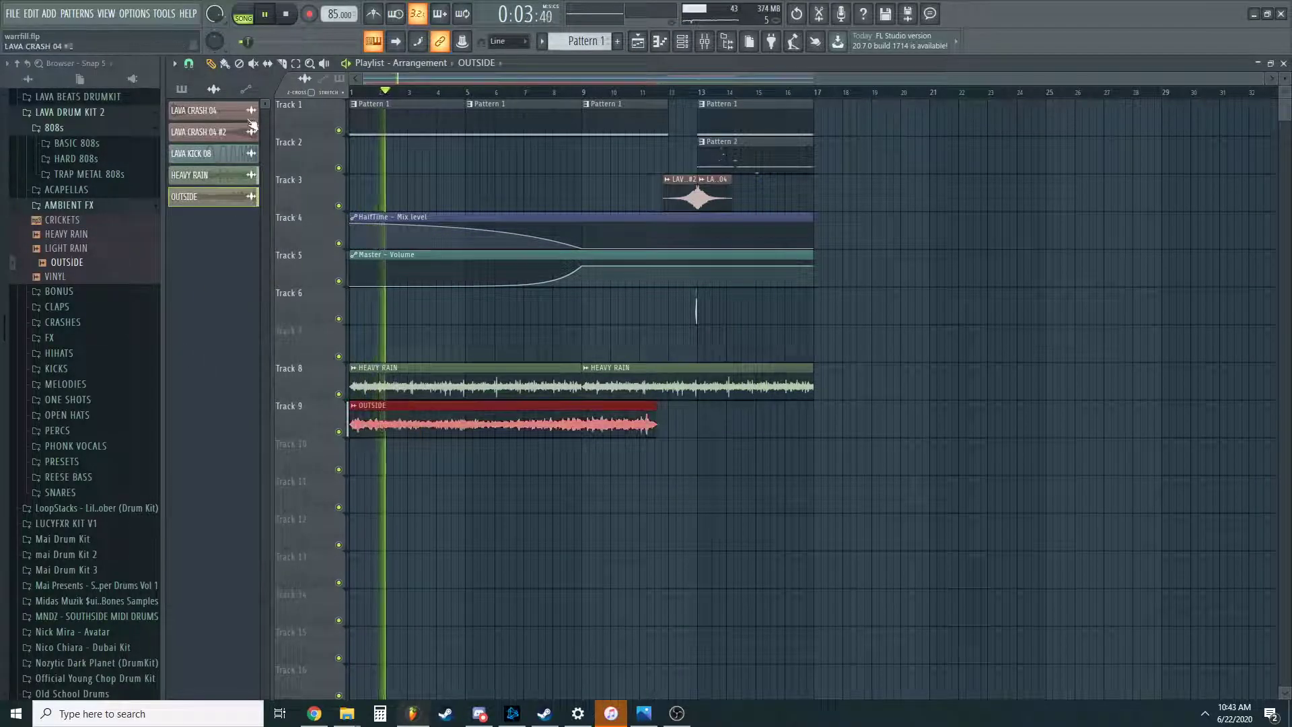
left_click_drag(606, 442, 605, 447)
left_click(210, 65)
left_click(587, 407)
right_click(610, 387)
key("ctrl+z")
double_click(538, 406)
double_click(677, 395)
right_click(639, 431)
Duplicate the trimmed OUTSIDE clip to fill bars 9 to 17 and play from bar 9.
double_click(543, 407)
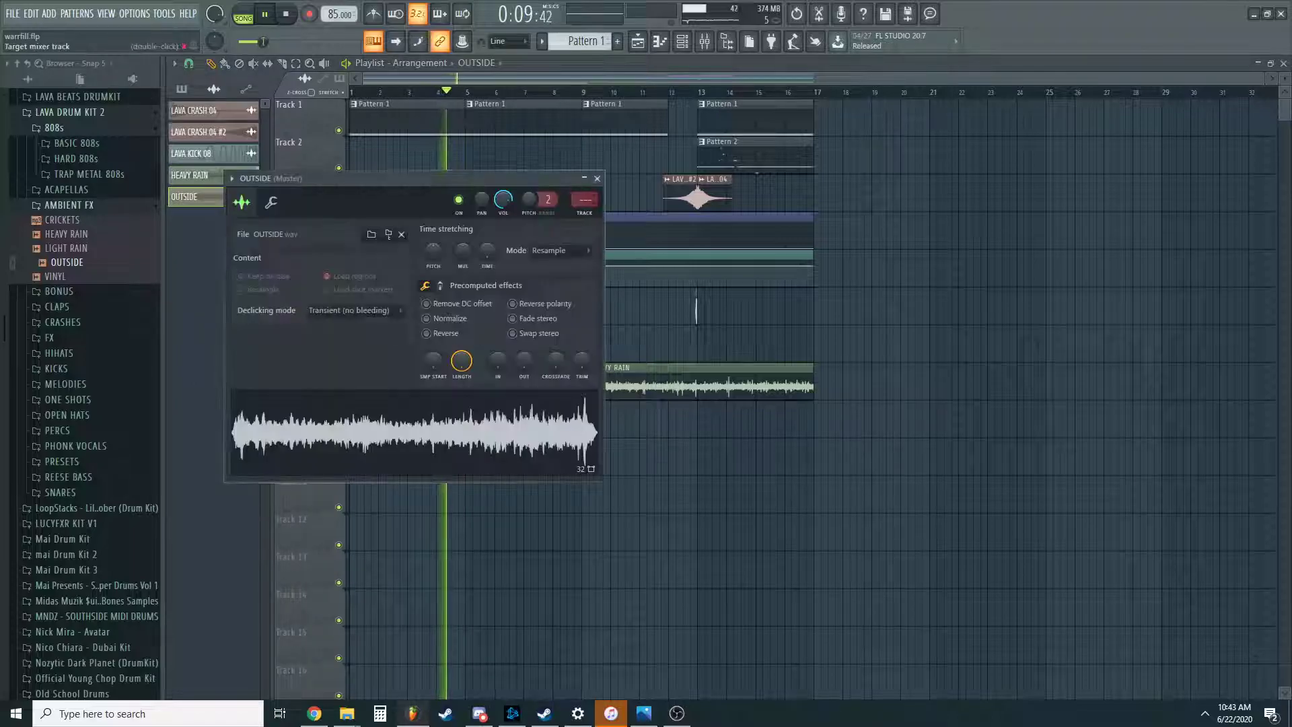
left_click(597, 179)
left_click(556, 418, "ctrl")
key("ctrl+b")
left_click(587, 93)
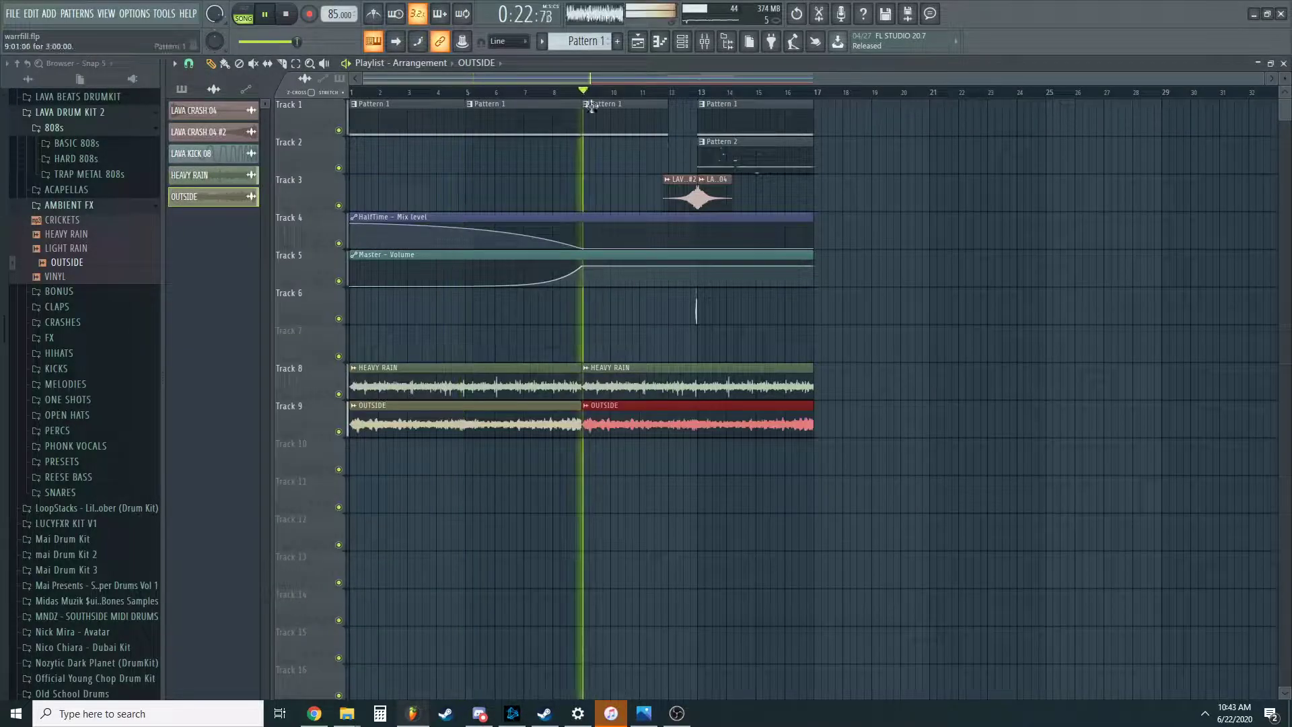
Replace the OUTSIDE sample on Track 9 with VINYL and audition it.
left_click_drag(108, 277, 603, 434)
left_click(582, 92)
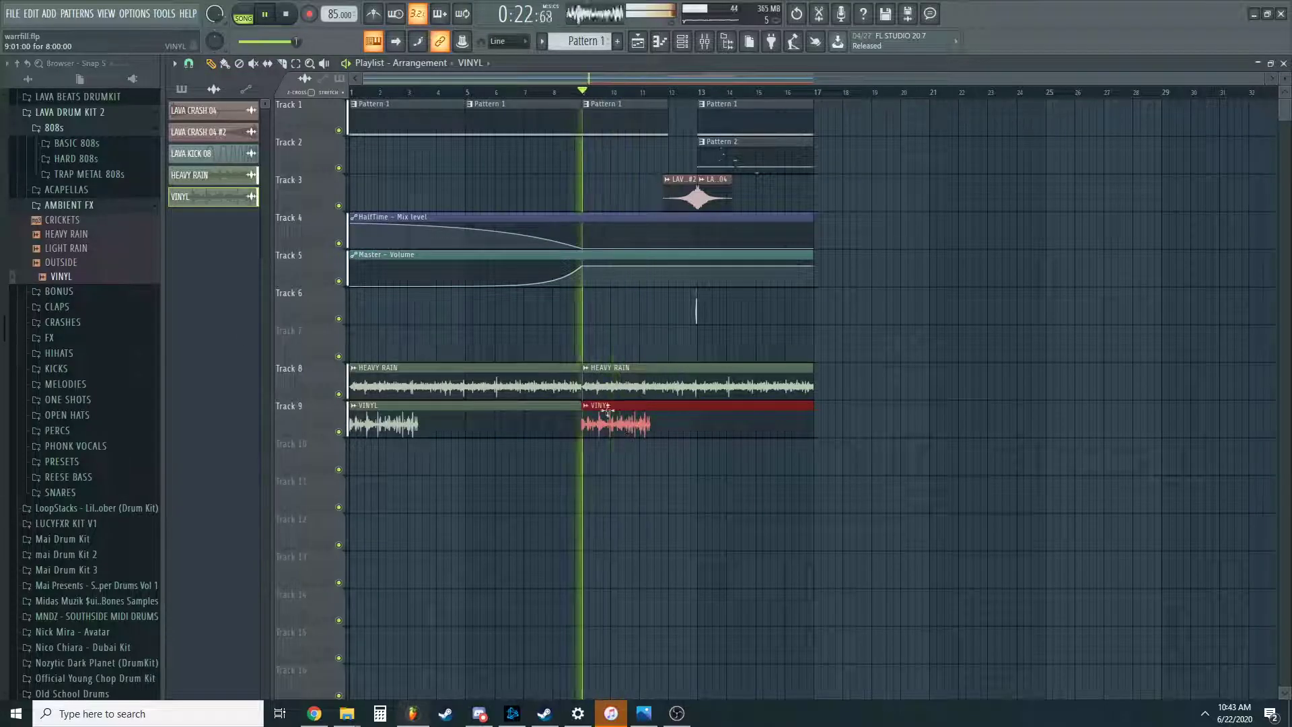
key("space")
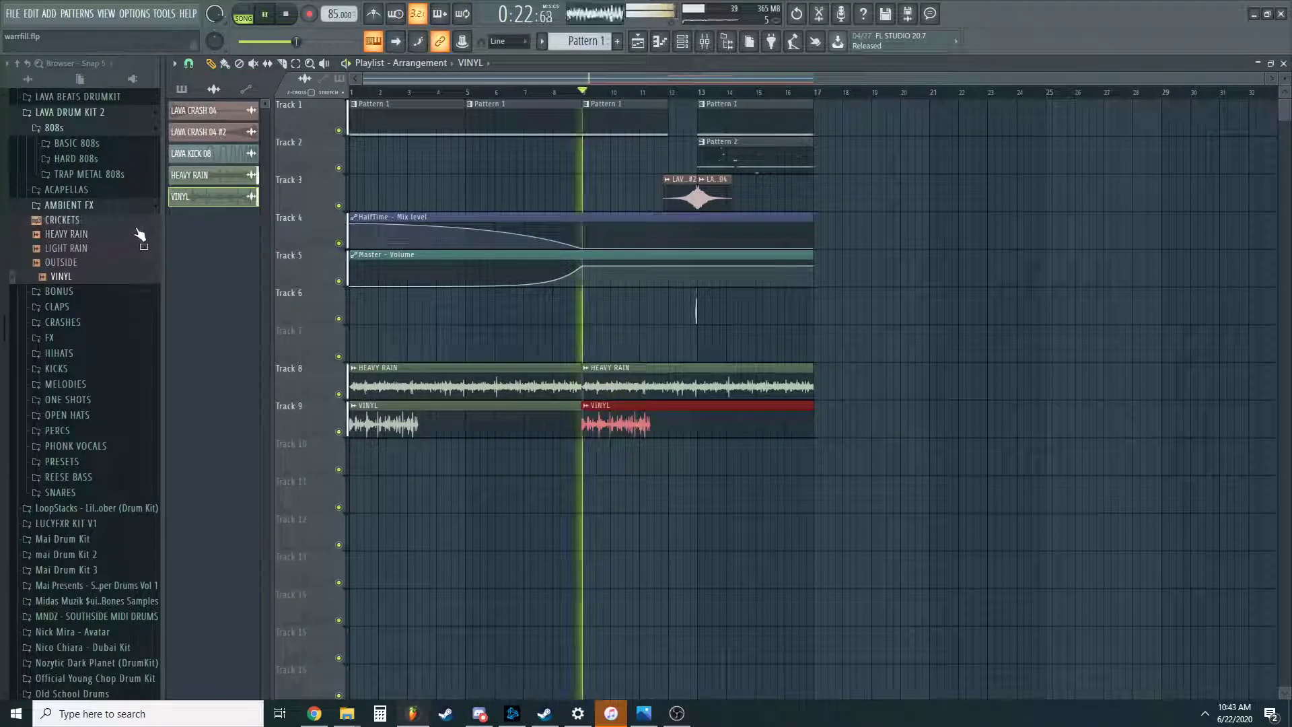
key("space")
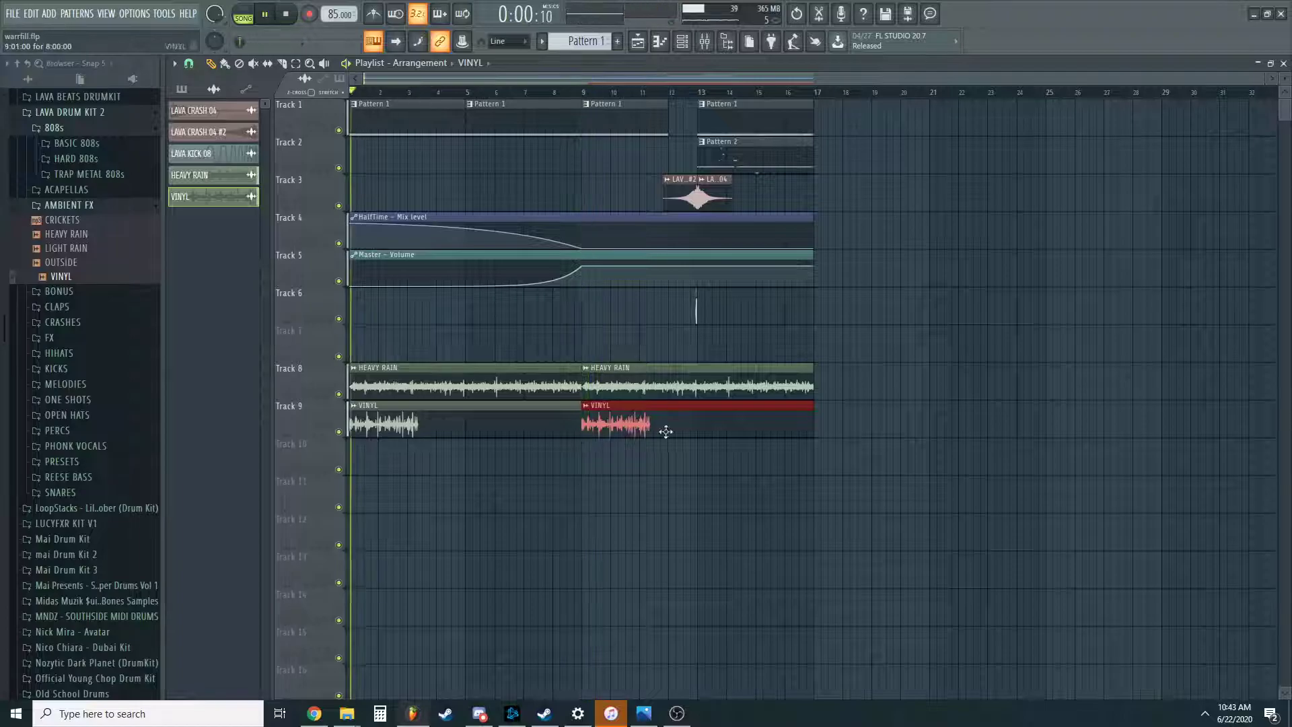
Delete the second VINYL clip and cut the first where its audio ends, removing the empty remainder.
right_click(651, 422)
left_click(268, 63)
left_click(282, 63)
left_click_drag(419, 399, 419, 441)
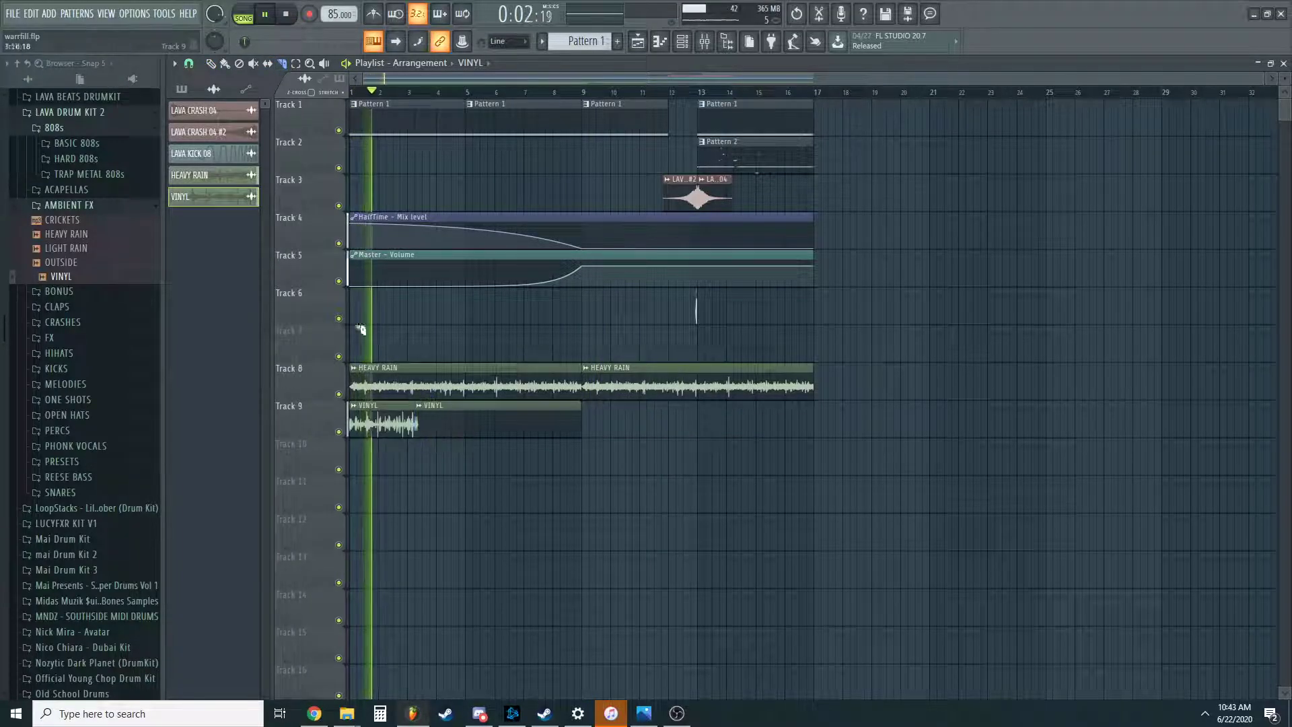
right_click(495, 405)
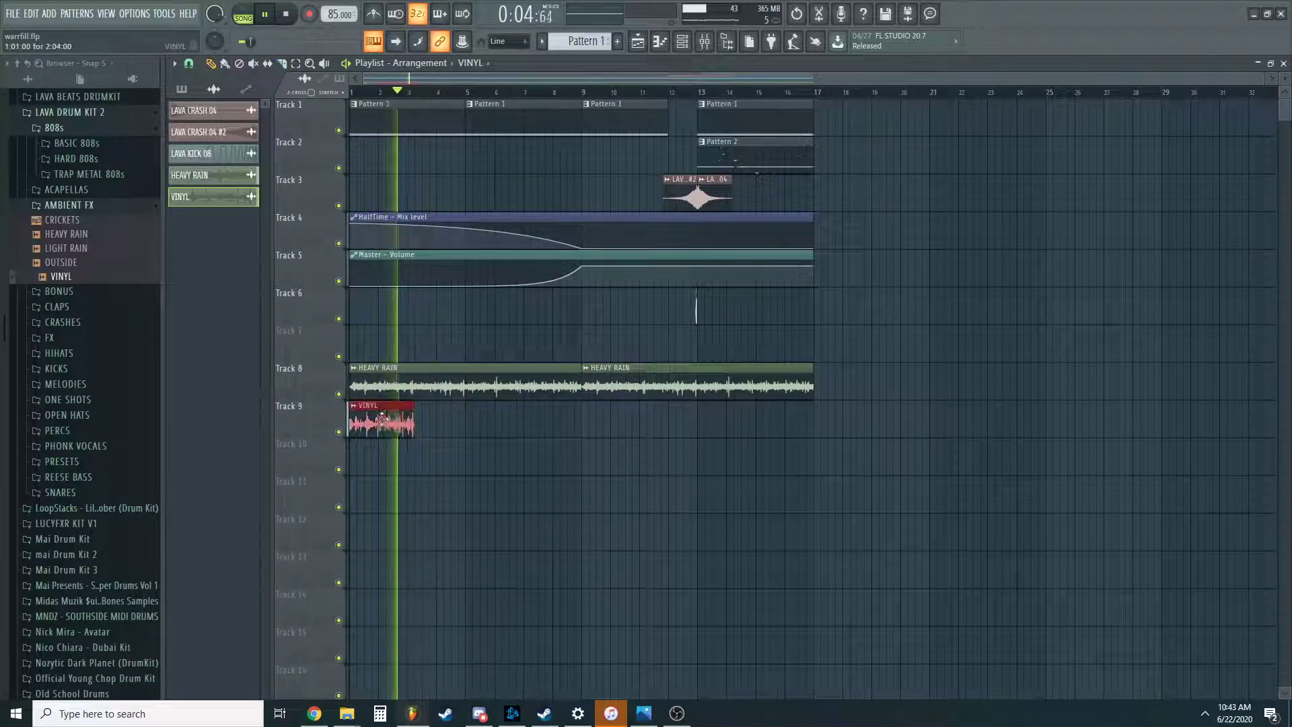
Slice the VINYL clip on Track 9 at bar 3 and remove the excess after the cut.
left_click(211, 63)
left_click(412, 408)
right_click(412, 421)
left_click(404, 422, "ctrl")
Repeat the trimmed VINYL clip along Track 9 up to bar 17 and save the project.
key("ctrl+b")
key("ctrl+b")
key("ctrl+b")
key("ctrl+b")
key("ctrl+b")
key("ctrl+b")
key("ctrl+b")
key("ctrl+d")
left_click(581, 94)
key("ctrl+s")
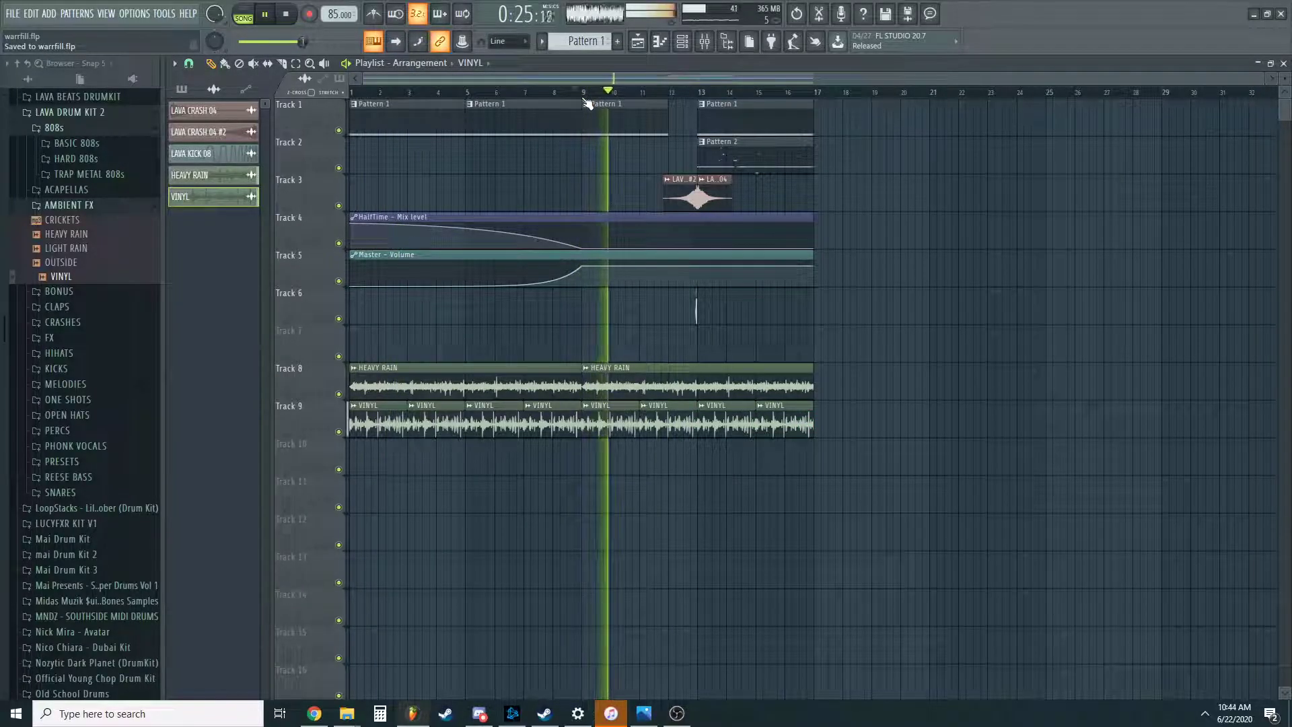
Look through the FX samples in LAVA DRUM KIT 2 and the other drum kit folders for an effect at the drop.
left_click(132, 338)
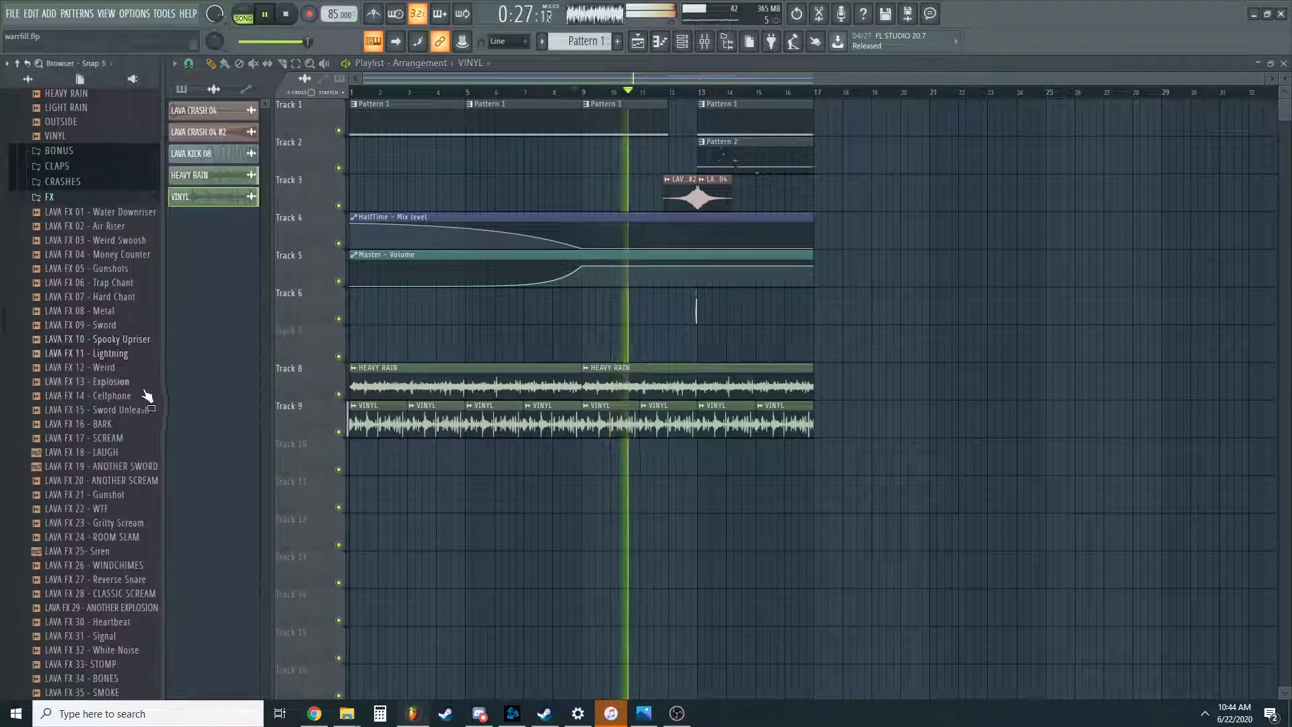
scroll(146, 389, "down", 3)
scroll(135, 445, "up", 3)
left_click(109, 199)
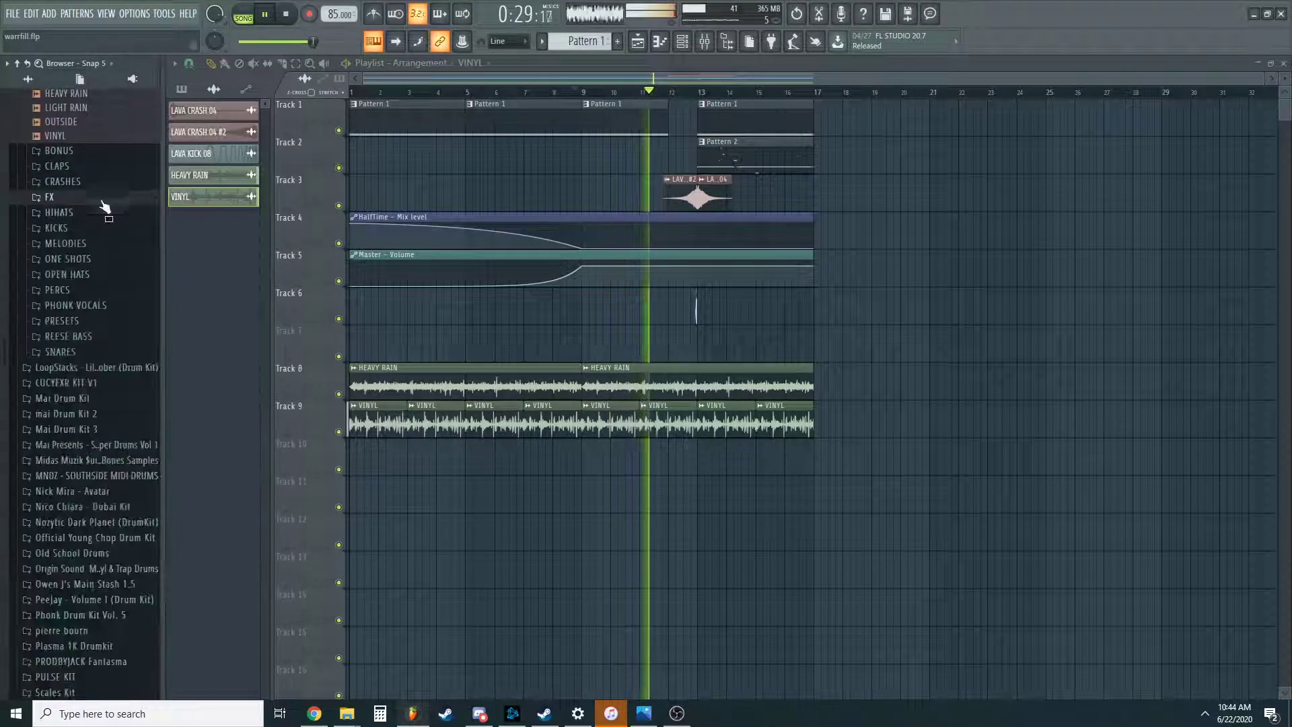
scroll(110, 200, "up", 6)
left_click(82, 397)
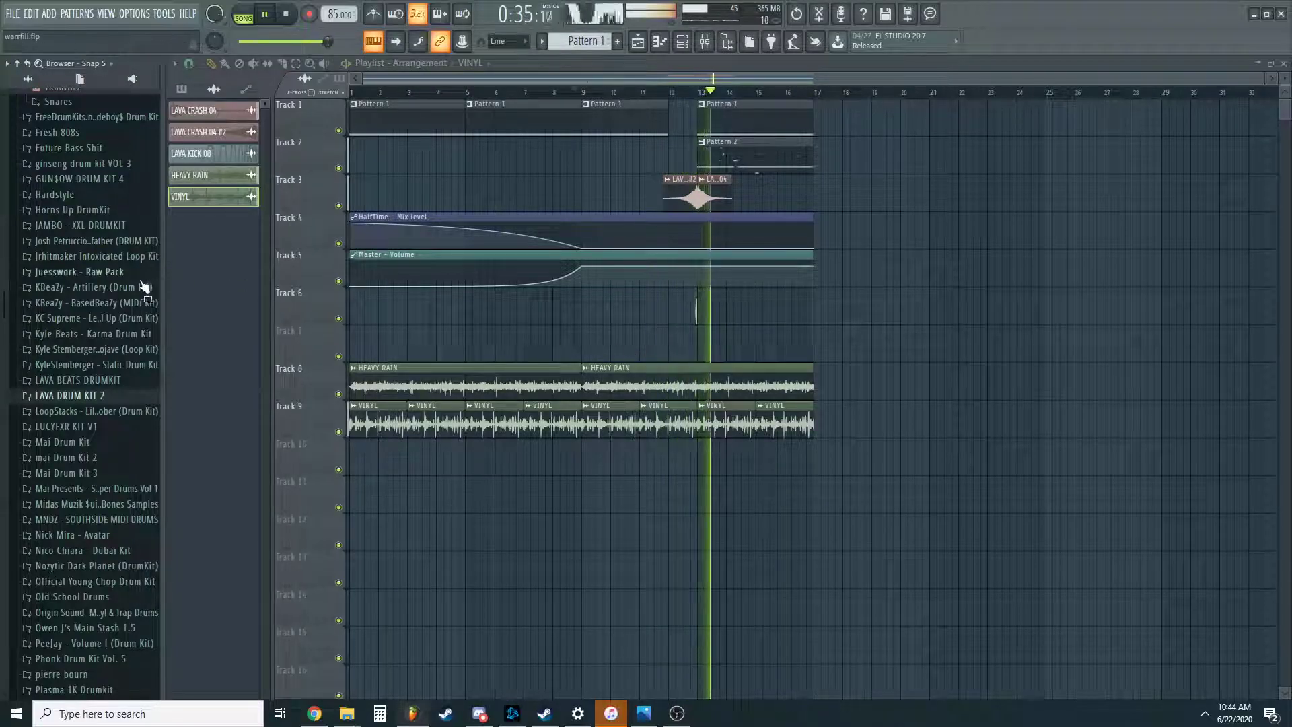
scroll(143, 285, "up", 8)
left_click(102, 322)
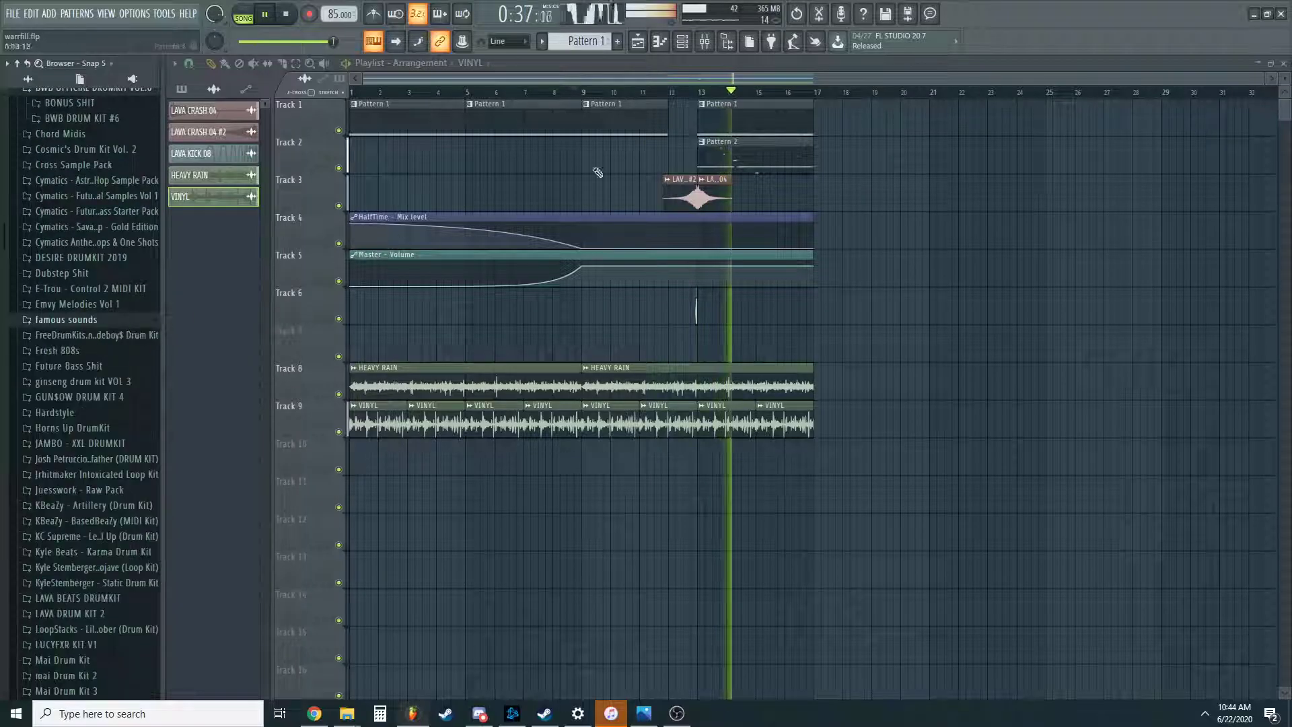
left_click(663, 93)
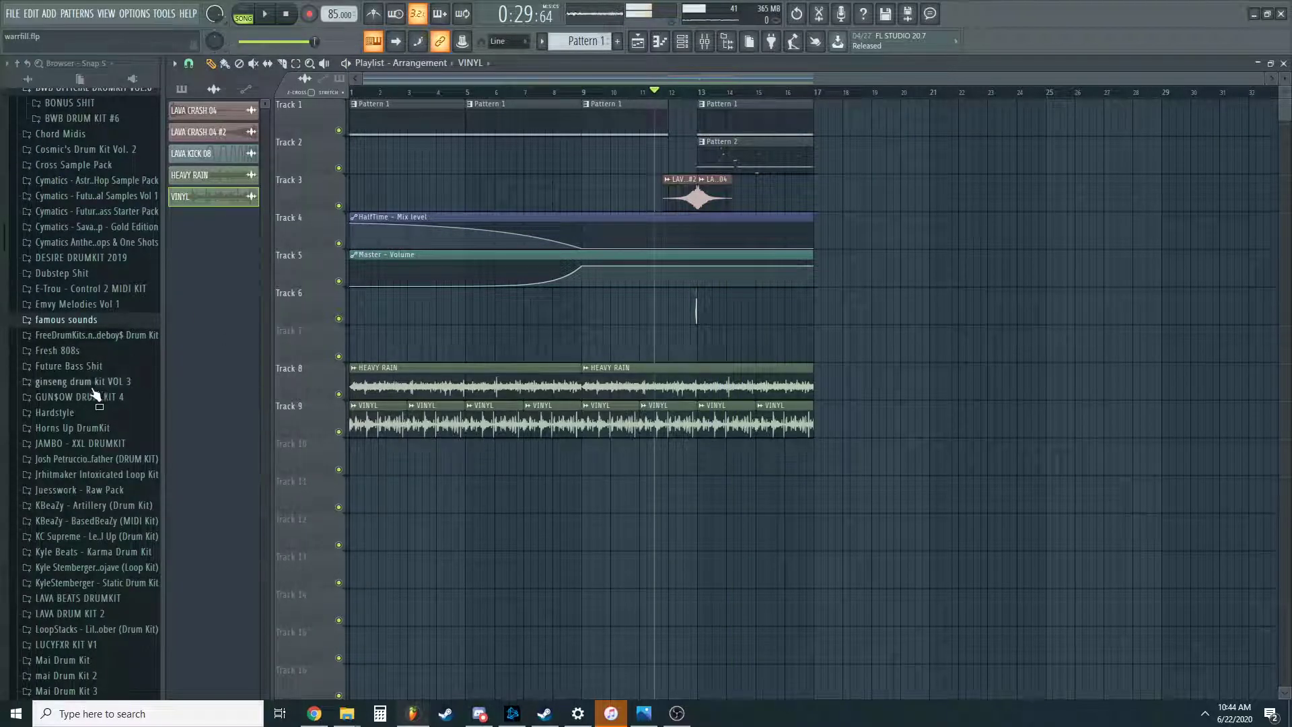
Place the YAHHHHHHHHHHHH sample from the LAVA BEATS DRUMKIT screams on Track 10, starting just before bar 13.
left_click(102, 596)
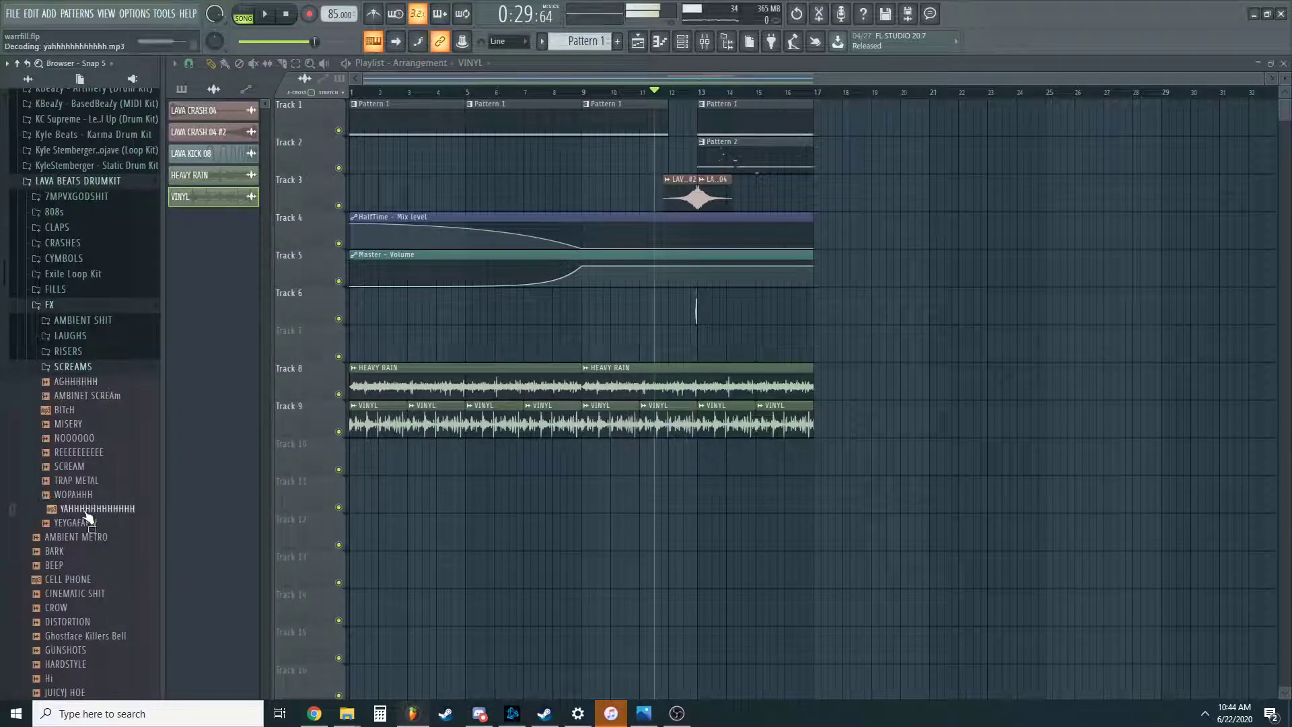
left_click_drag(691, 479, 694, 461)
scroll(694, 461, "up", 5)
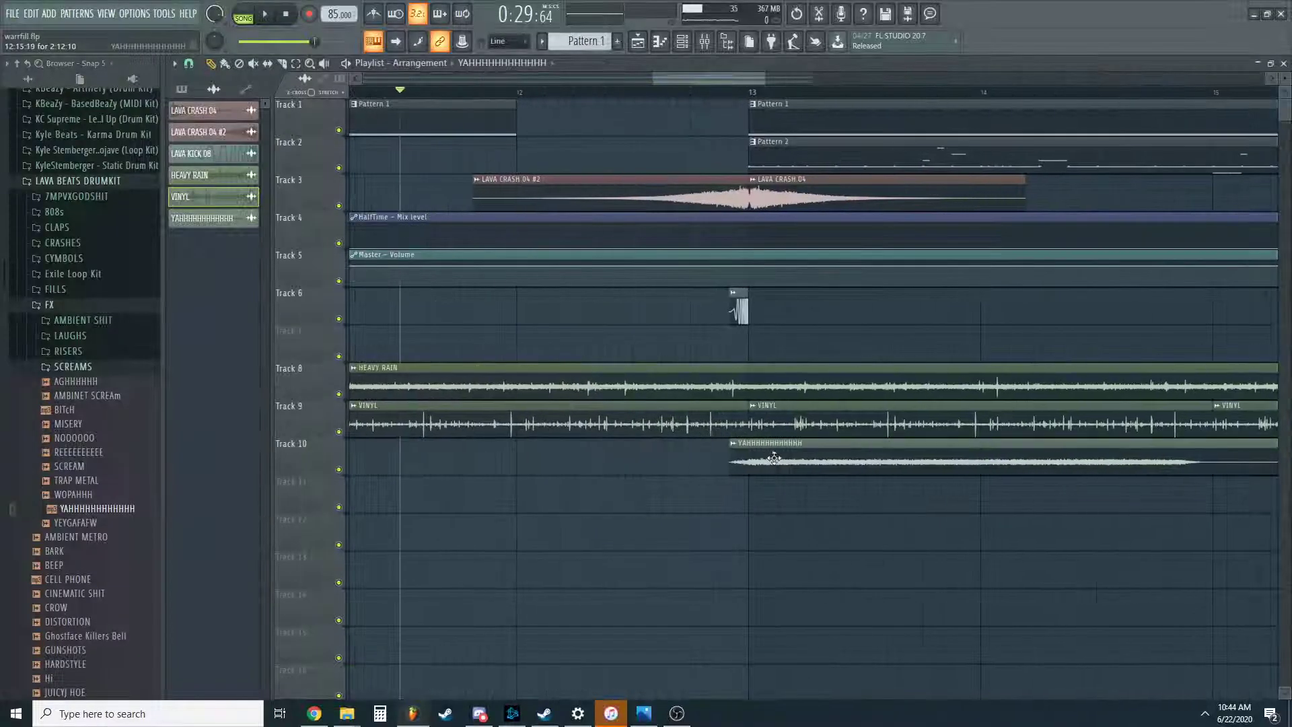
Normalize the YAHHHHHHHHHHHH scream sample and route it to its own mixer track.
double_click(783, 458)
left_click(444, 335)
key("ctrl+l")
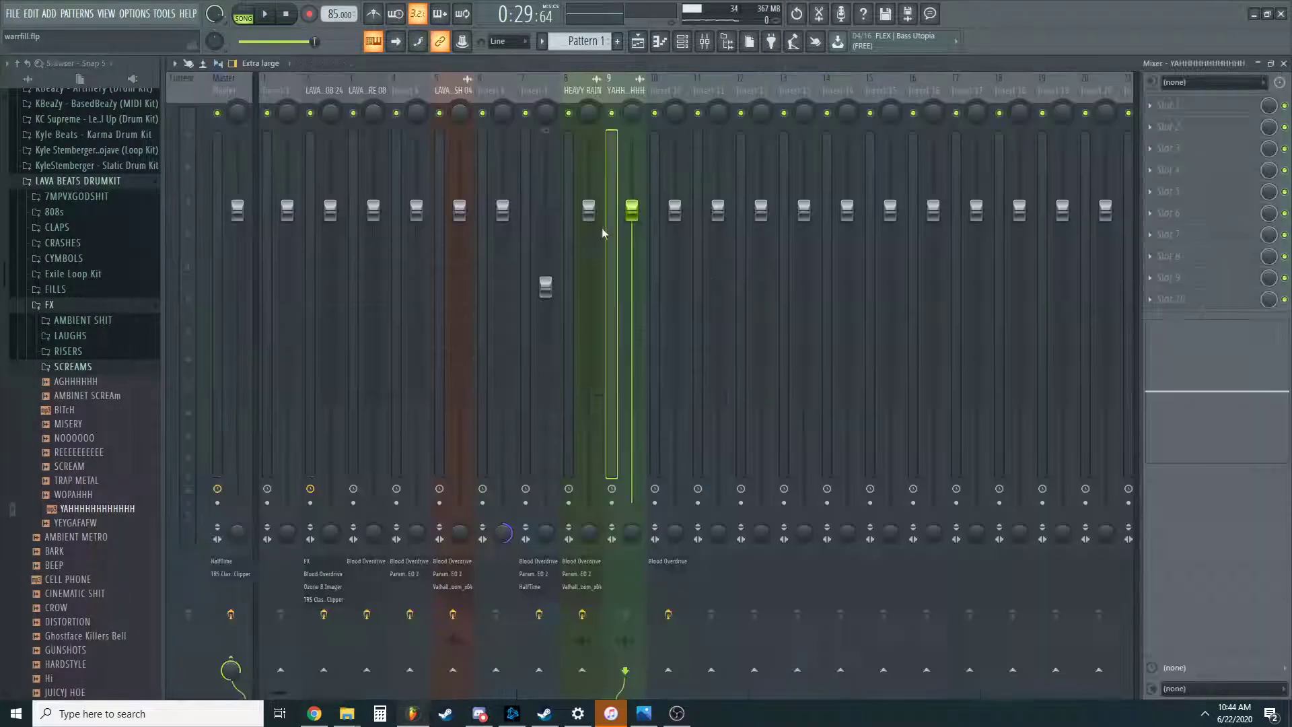
Add FuzzPlus3 and ValhallaRoom_x64 to the first two effect slots of the scream's mixer track.
left_click(1186, 103)
left_click(942, 292)
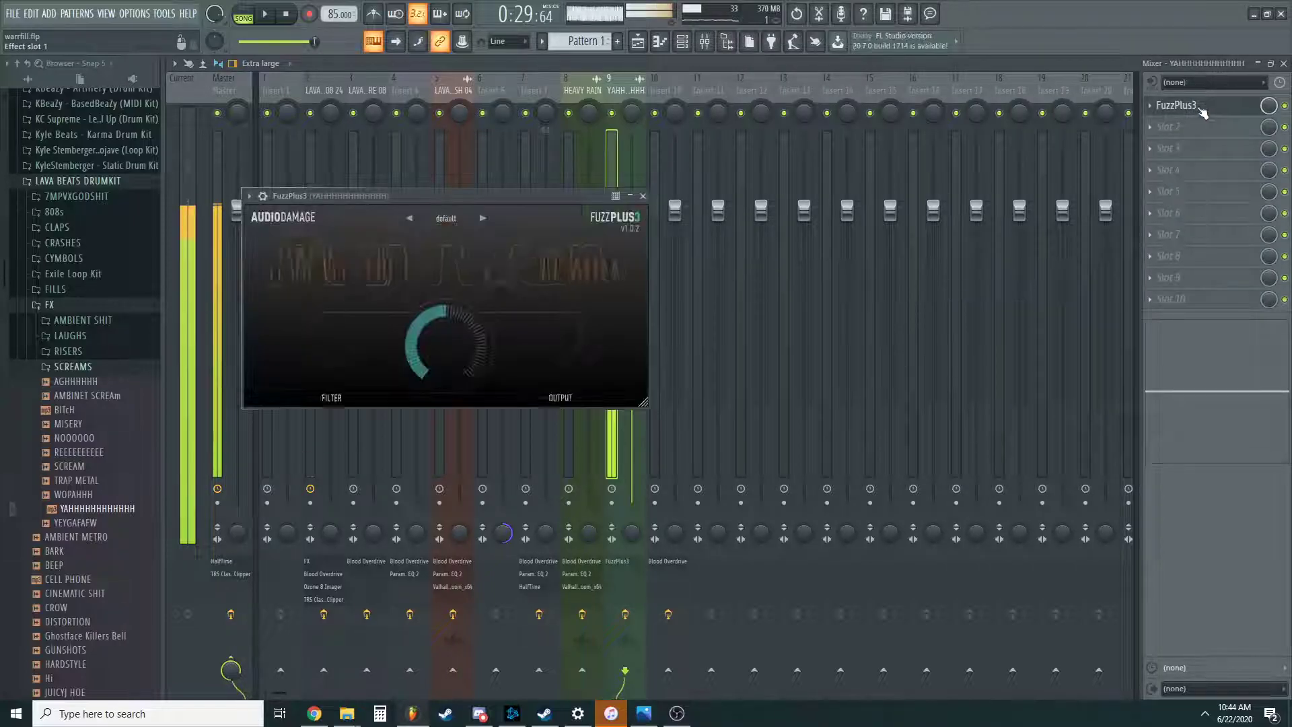
left_click(1147, 131)
left_click(1076, 291)
left_click(1284, 64)
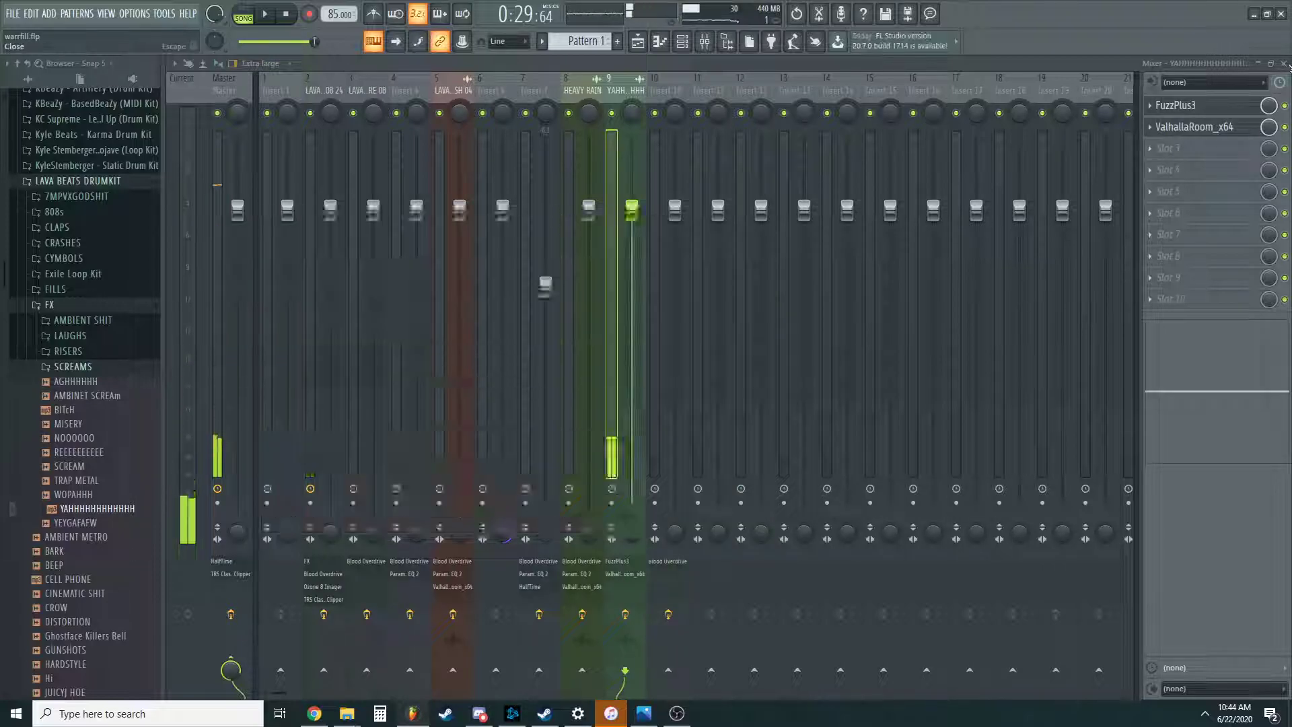
Play back the transition into bar 13 with the processed scream and check the recording in OBS.
left_click(699, 92)
key("space")
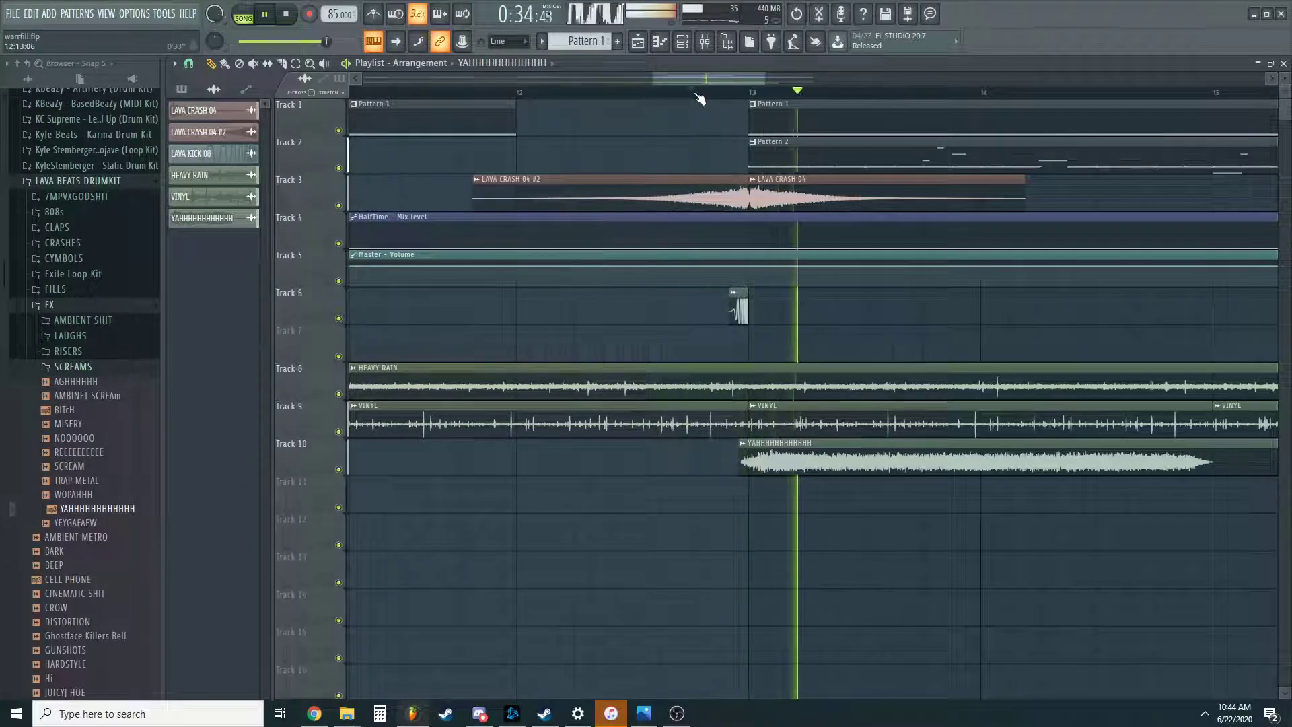
scroll(700, 148, "down", 6)
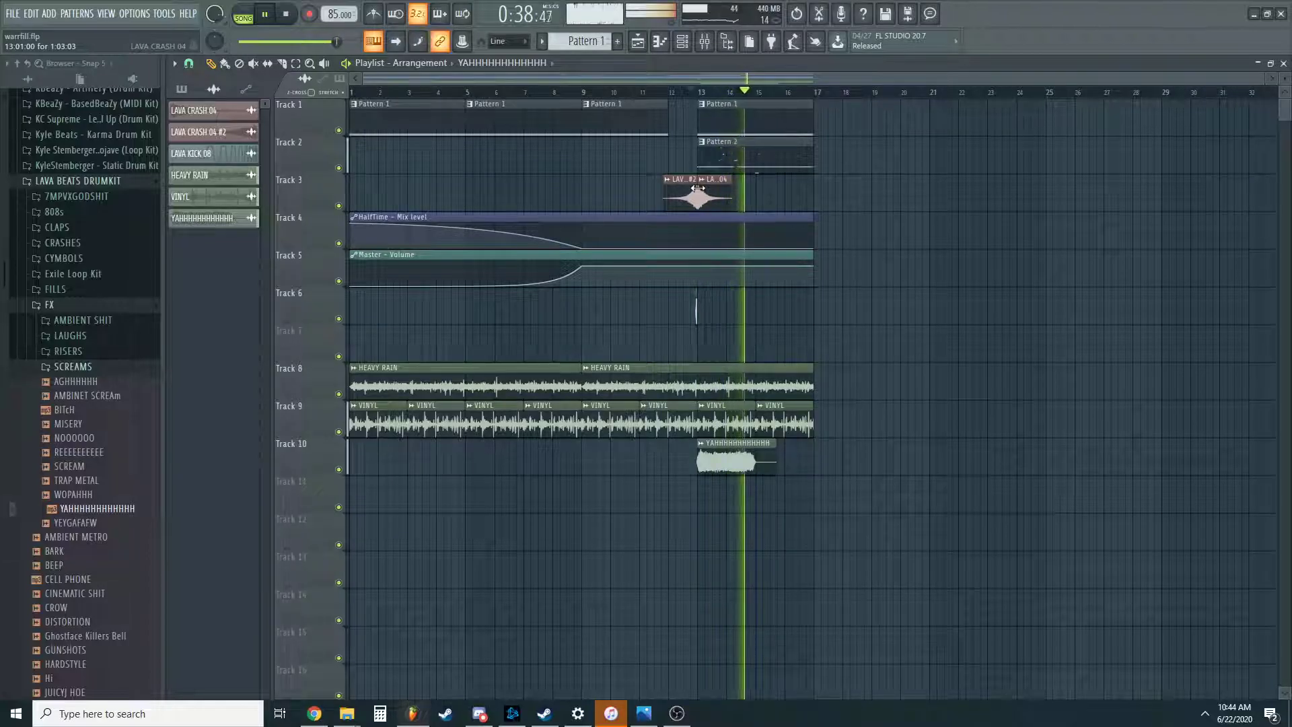
key("space")
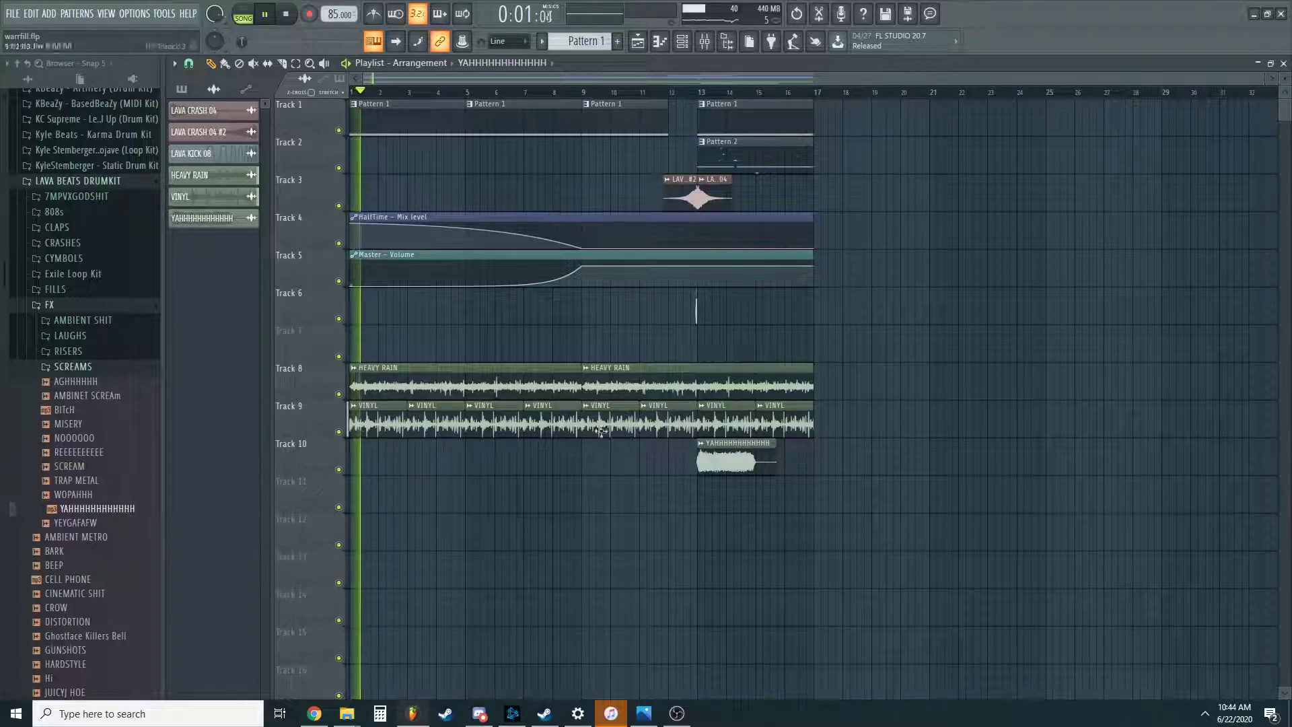
left_click(677, 714)
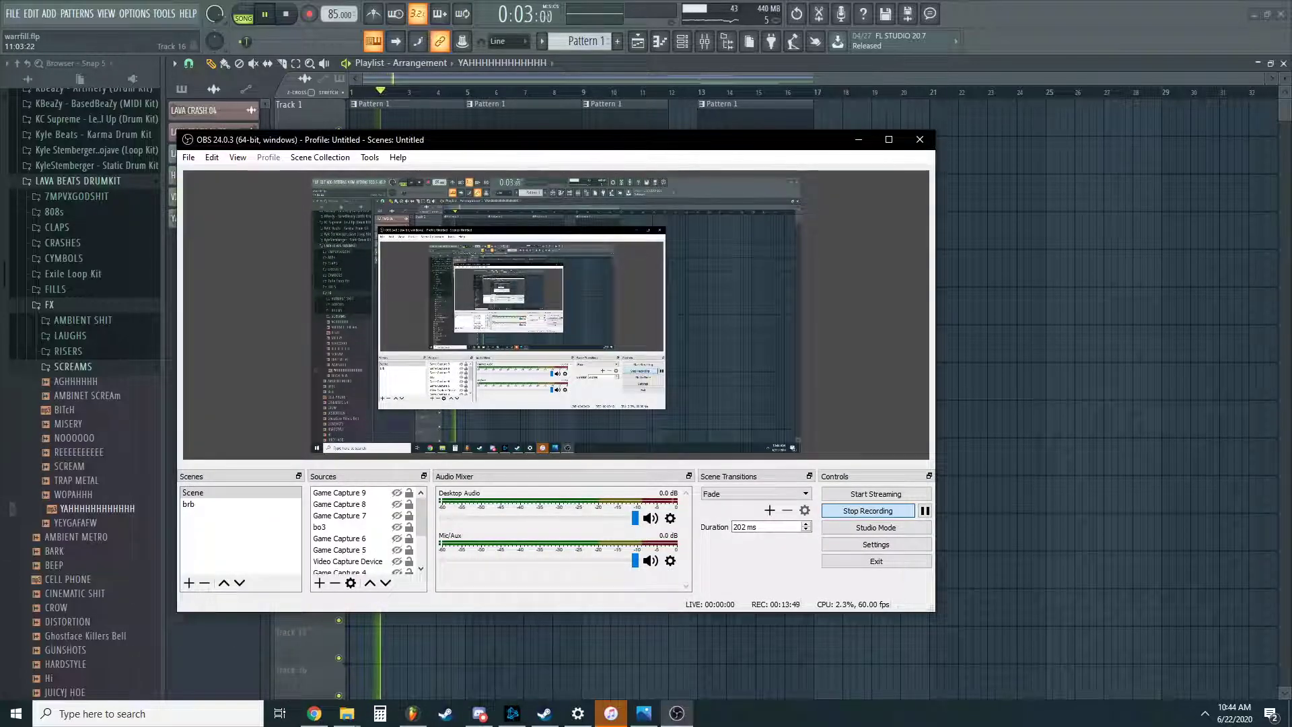
left_click(858, 140)
Play from bar 9 and add Fruity Fast Dist to the Master track's first effect slot.
left_click(588, 90)
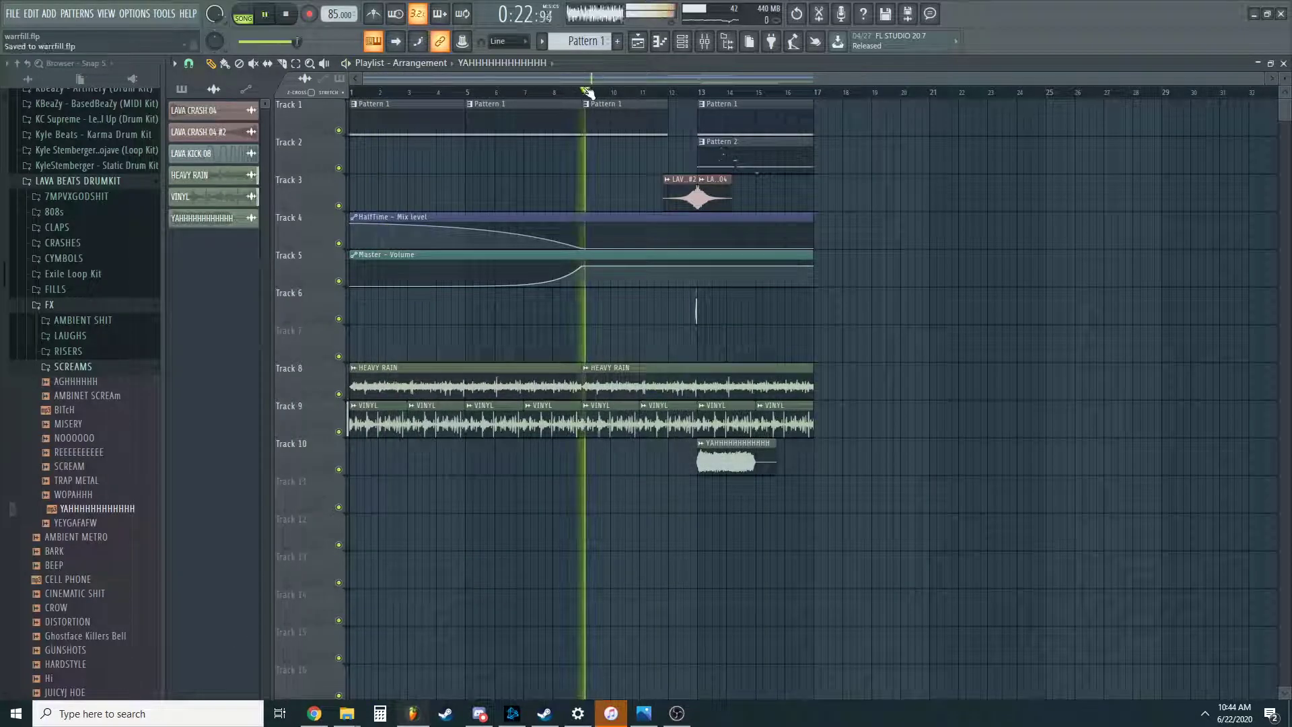
left_click(704, 41)
left_click(1205, 105)
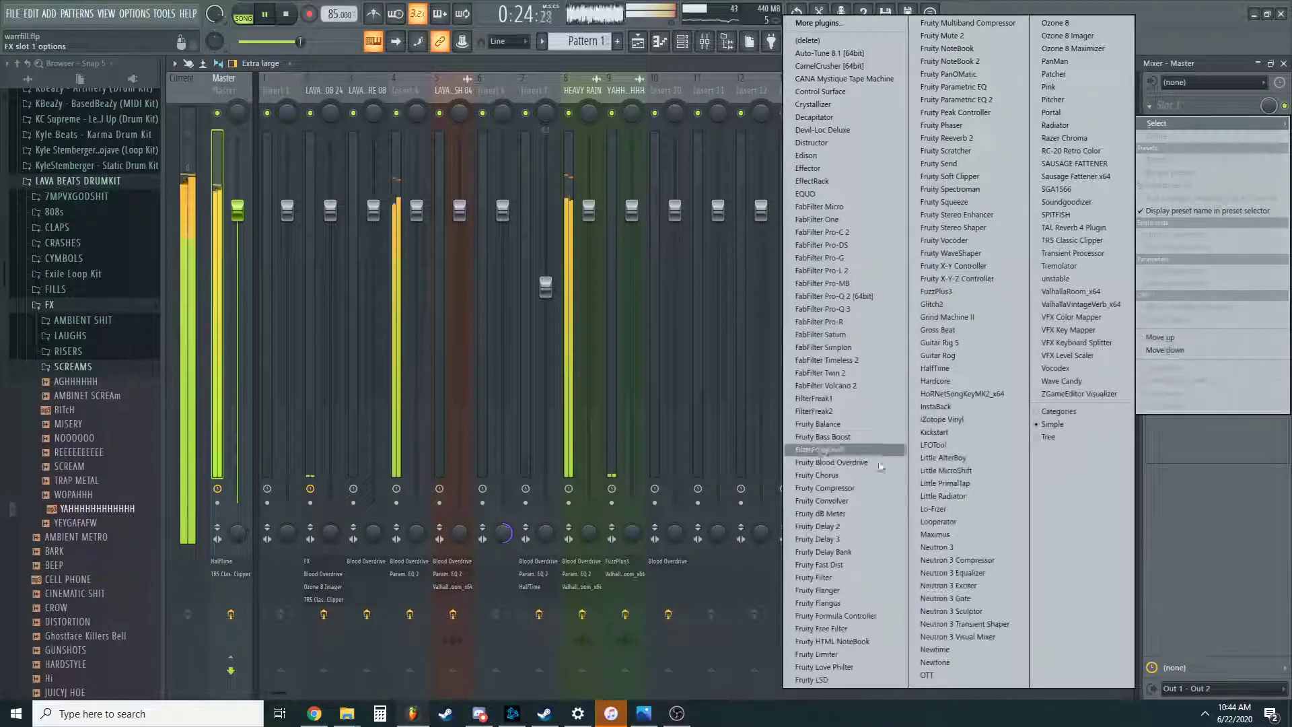
left_click(826, 566)
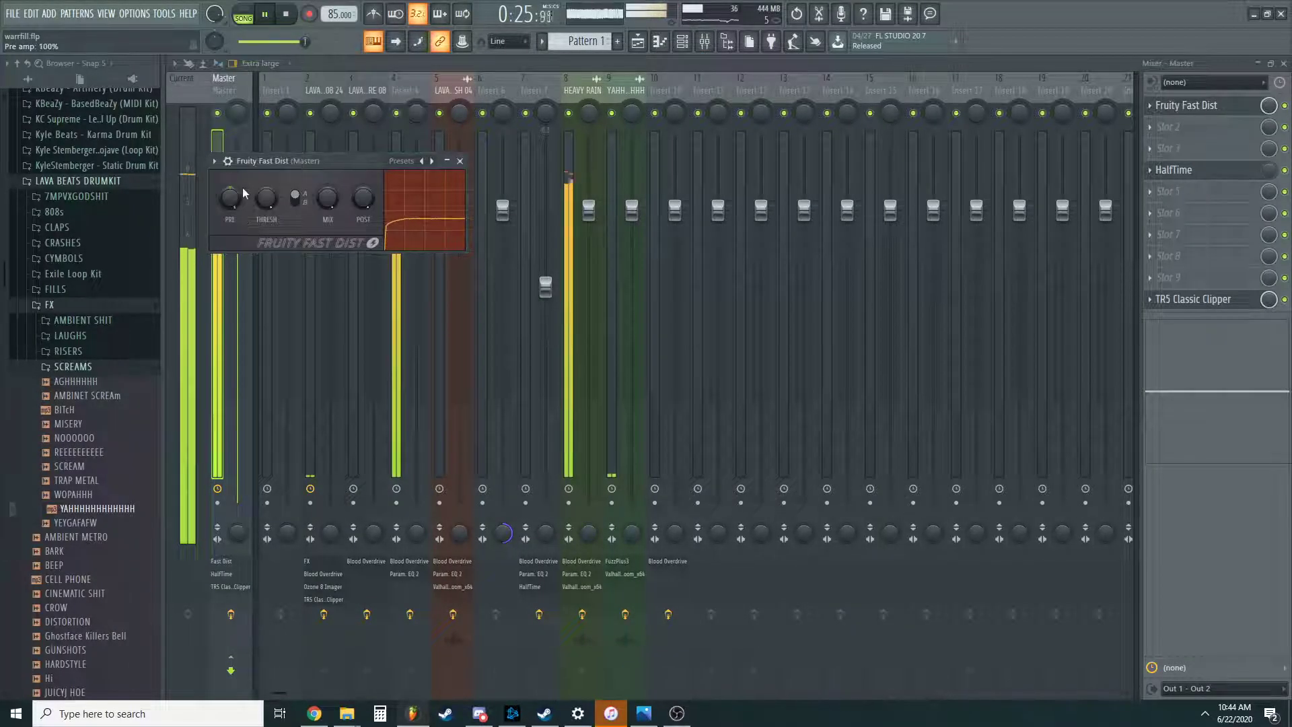
left_click(460, 161)
left_click(1271, 64)
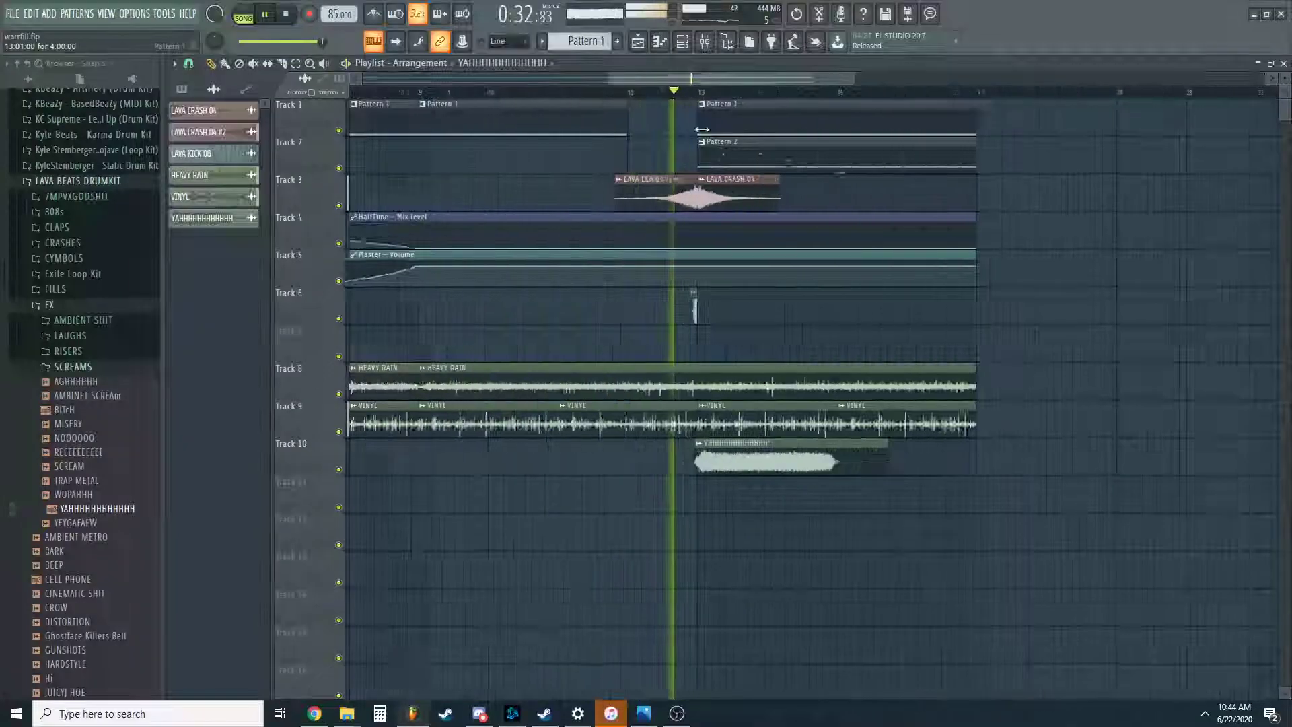
Listen to the drop at bar 13 with the Master distortion and check the mixer levels.
scroll(734, 164, "up", 4)
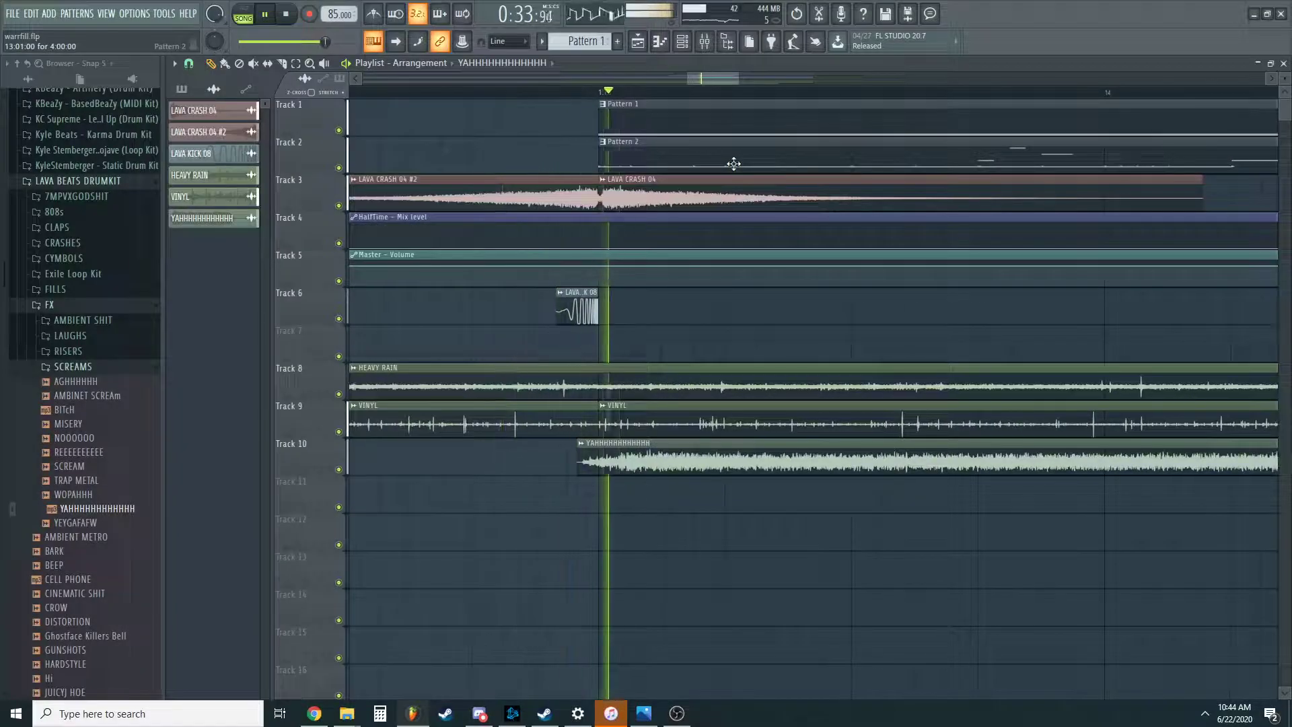
scroll(734, 163, "down", 5)
key("F9")
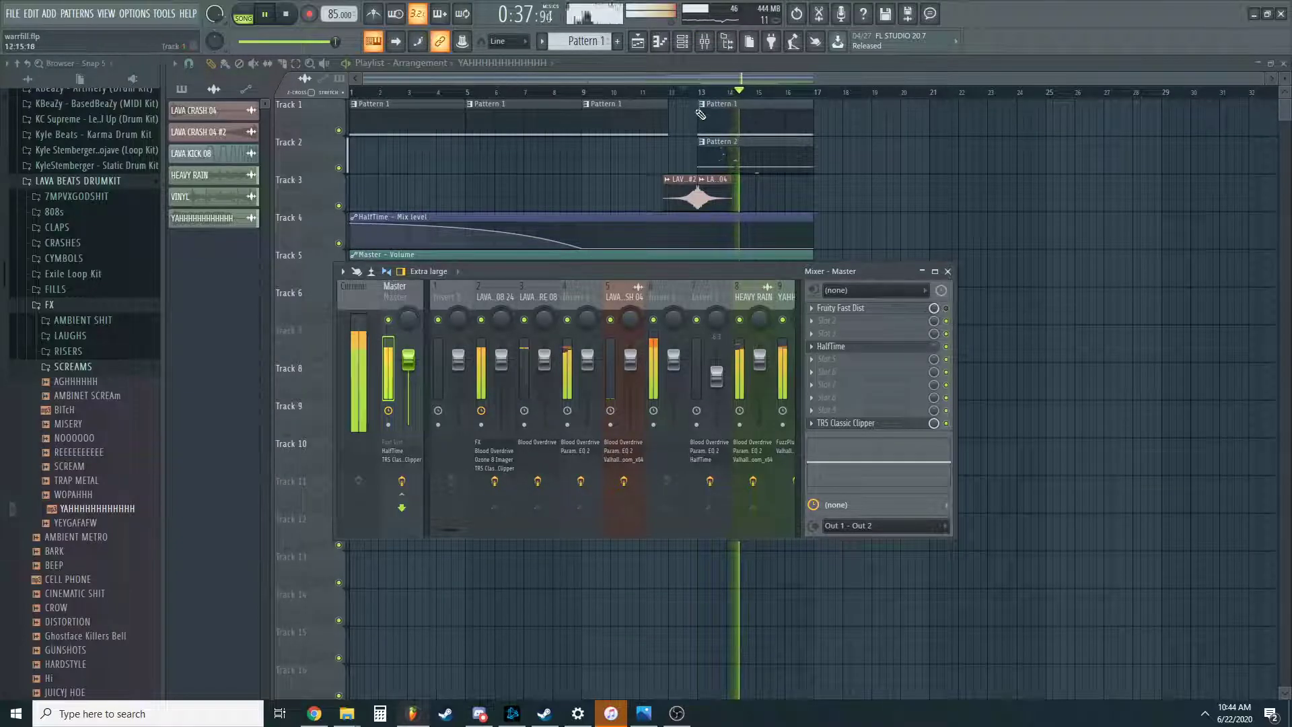
key("F9")
key("space")
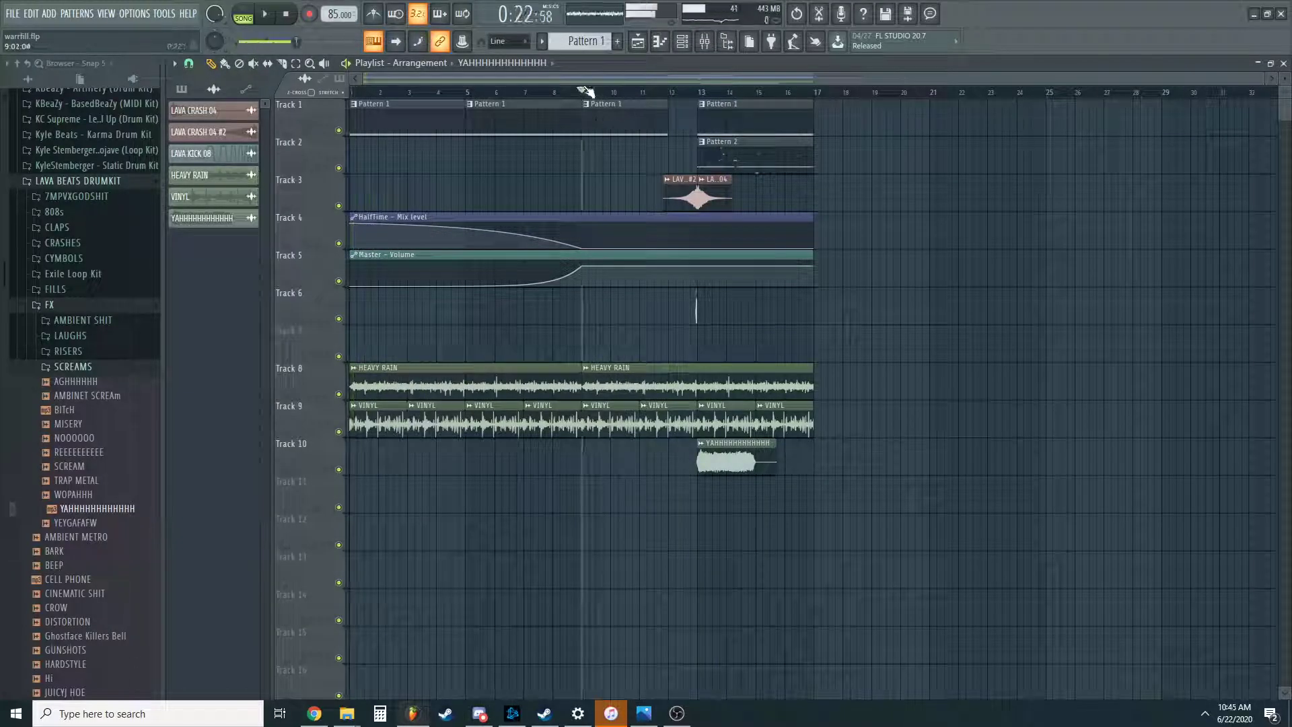
Duplicate the Pattern 1 and Pattern 2 clips starting at bar 13 twice, extending them to bar 25.
left_click_drag(777, 114, 733, 162)
key("ctrl+b")
key("ctrl+b")
left_click(934, 206)
right_click(934, 206)
Duplicate the HEAVY RAIN and VINYL clips of bars 9 to 17 so the ambience extends to bar 25.
left_click_drag(798, 389, 708, 411)
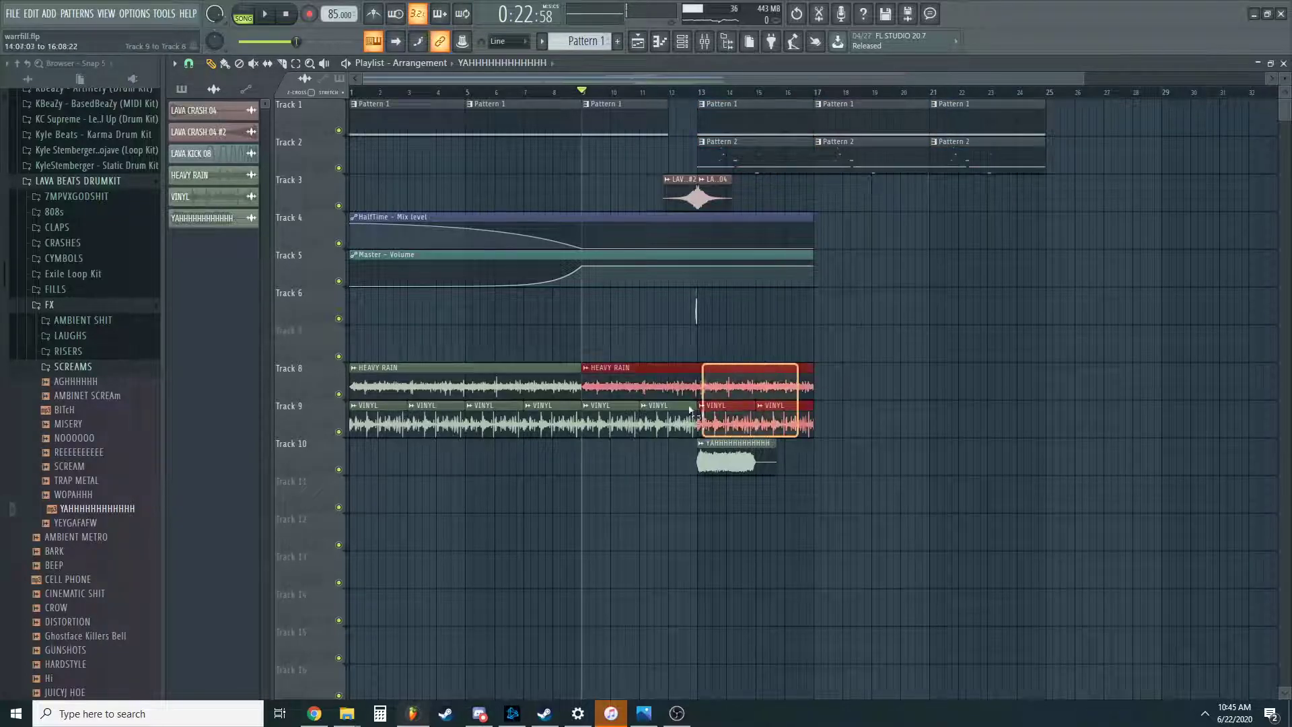
key("ctrl+b")
left_click_drag(835, 288, 918, 326)
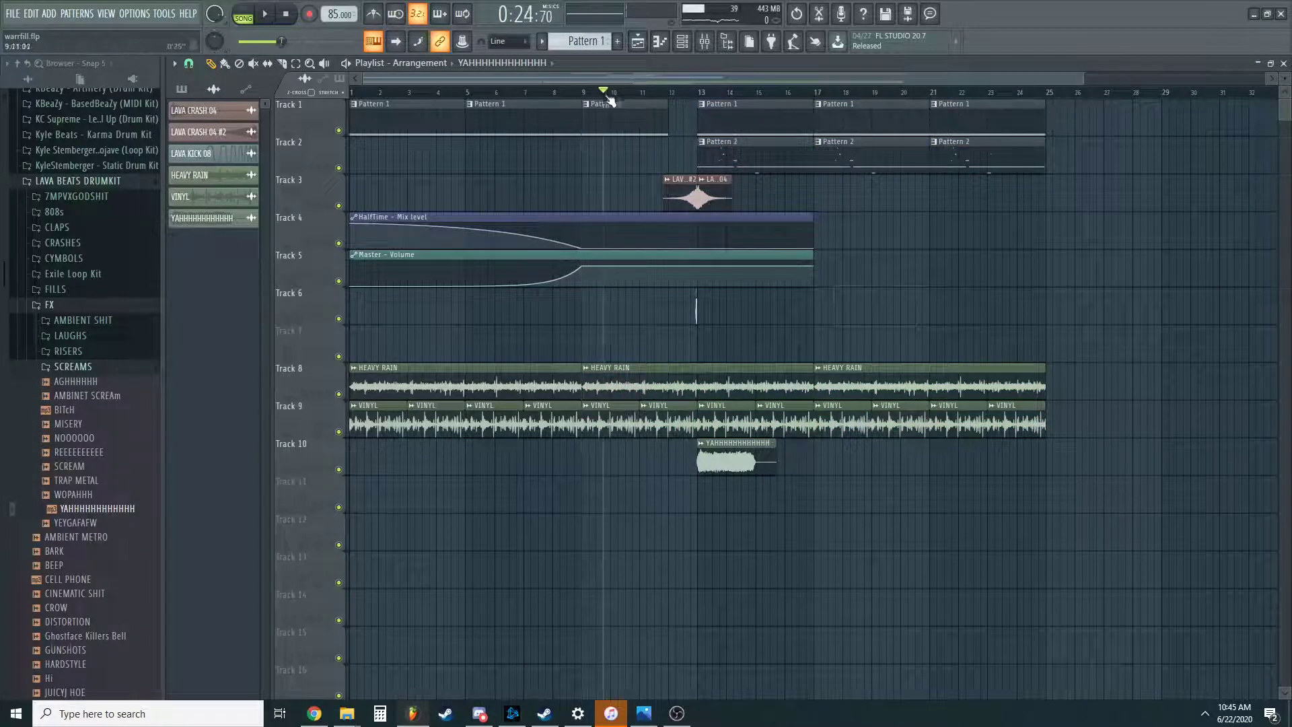
Audition samples in the FILLS and CYMBOLS folders of LAVA BEATS DRUMKIT.
left_click(94, 306)
left_click(87, 290)
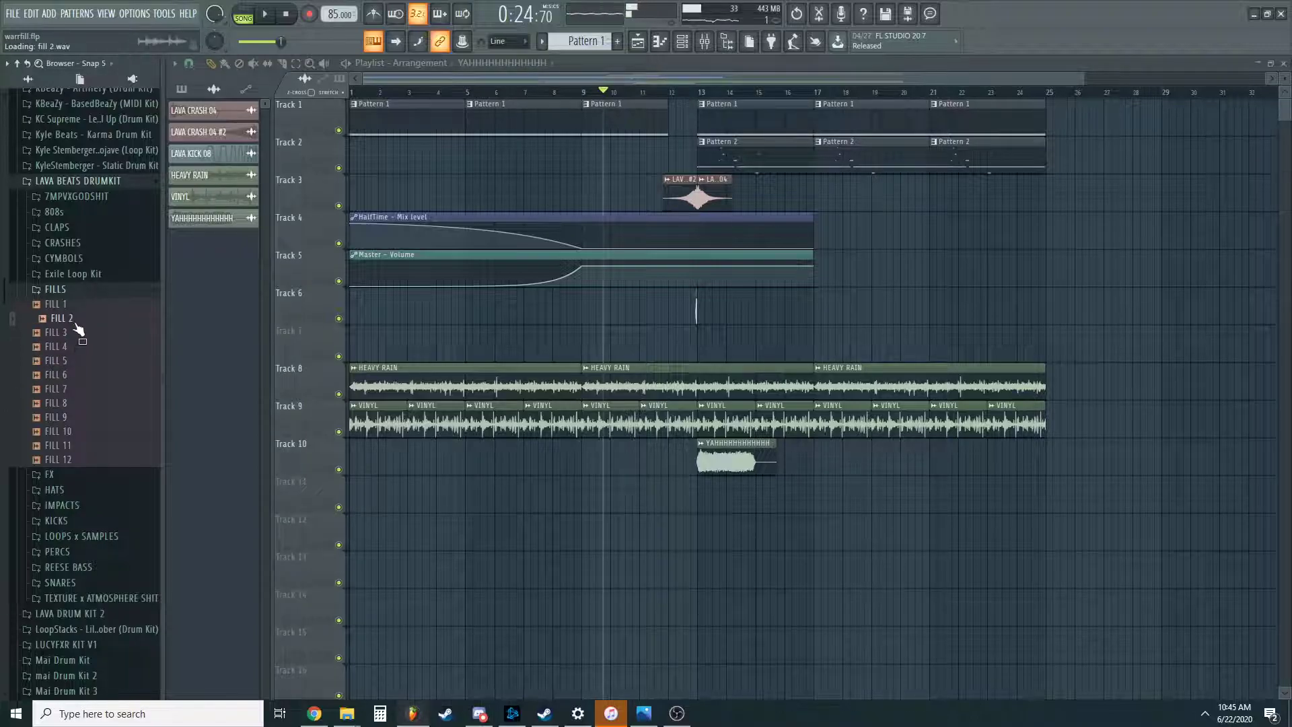
left_click(89, 290)
left_click(88, 260)
left_click(85, 276)
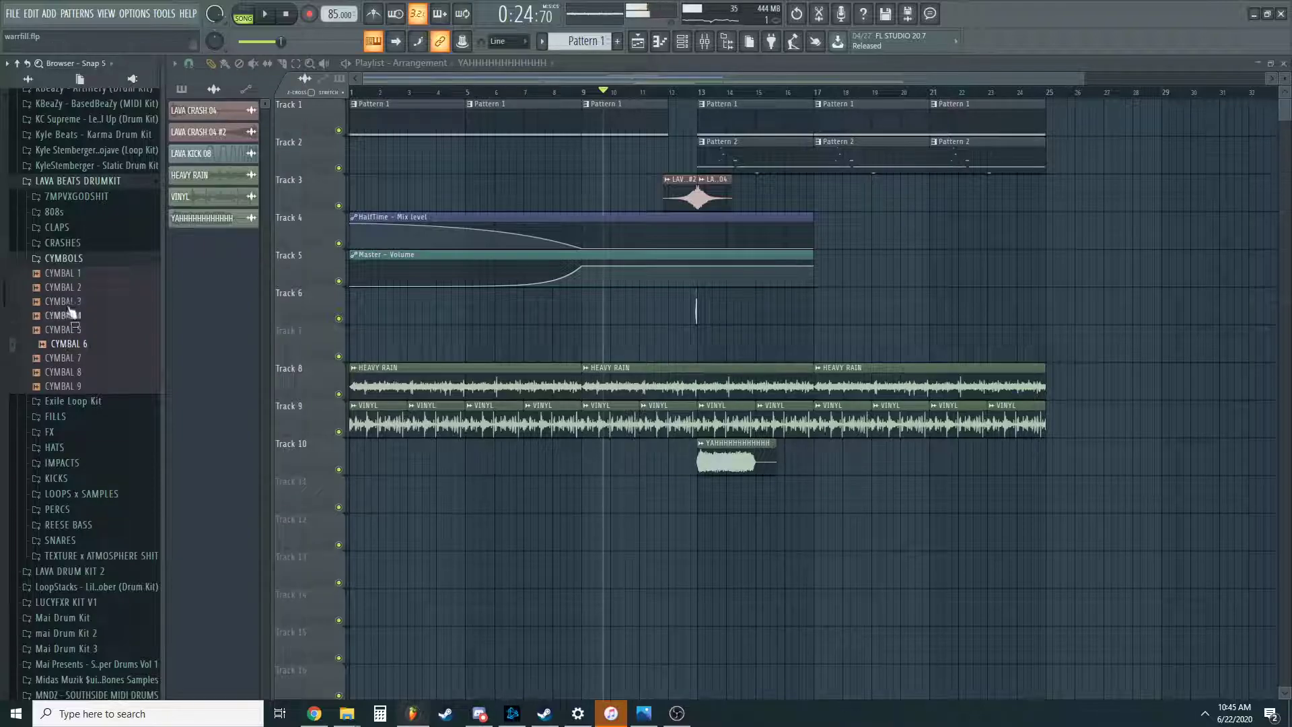
Place CRASH 5 from the CRASHES folder on Track 7, reversed and ending at bar 13, and play the transition.
left_click(80, 261)
left_click(85, 246)
left_click(92, 300)
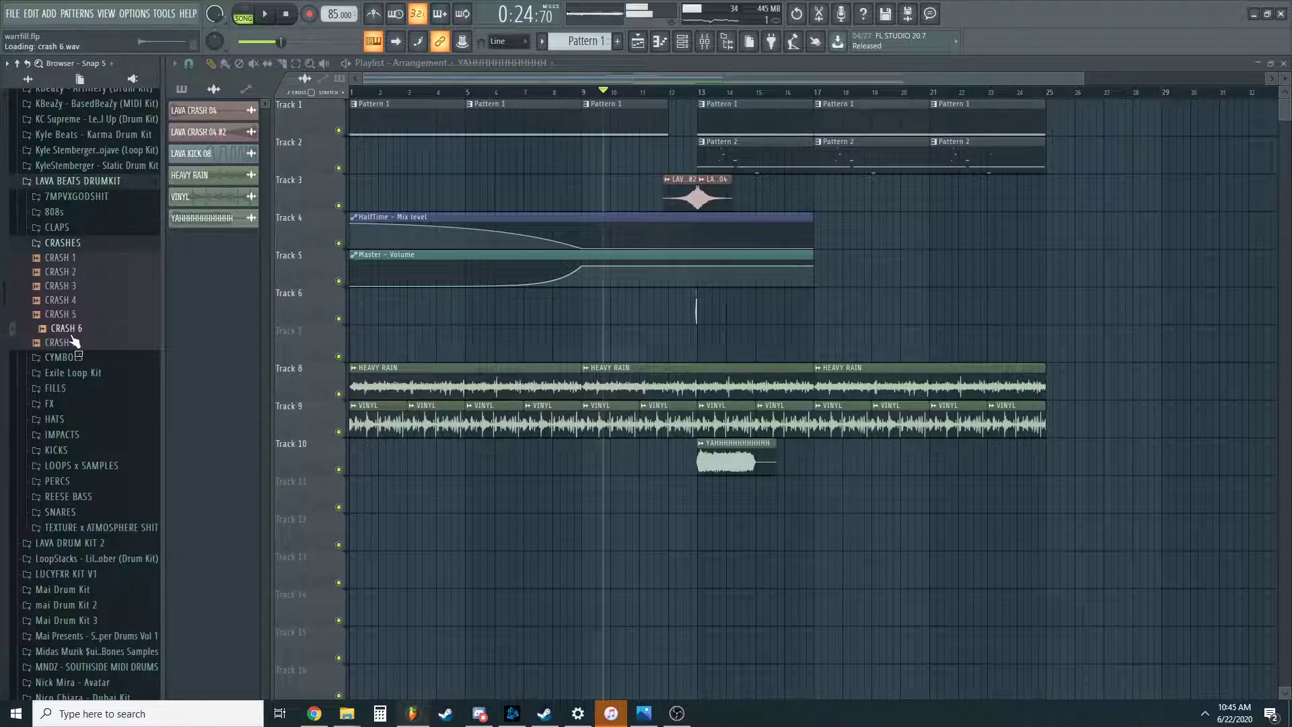
left_click(471, 368)
left_click_drag(696, 349, 693, 350)
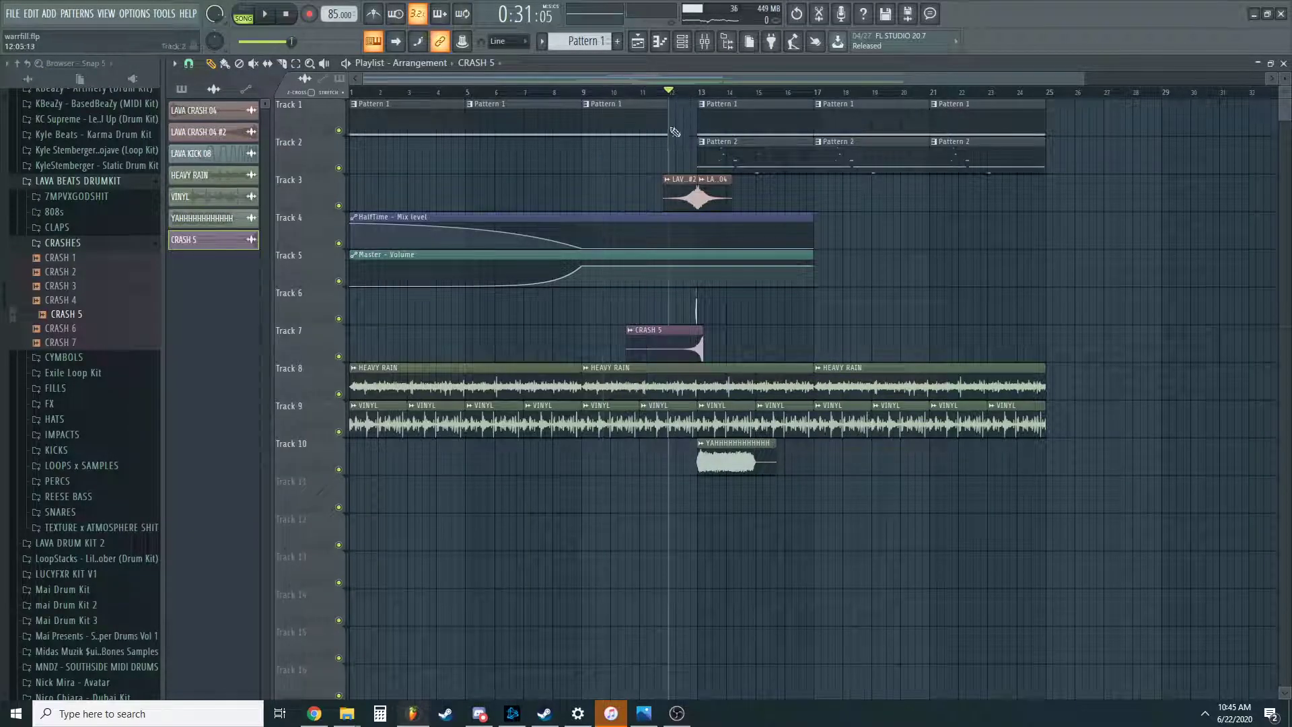
scroll(675, 116, "up", 5)
key("space")
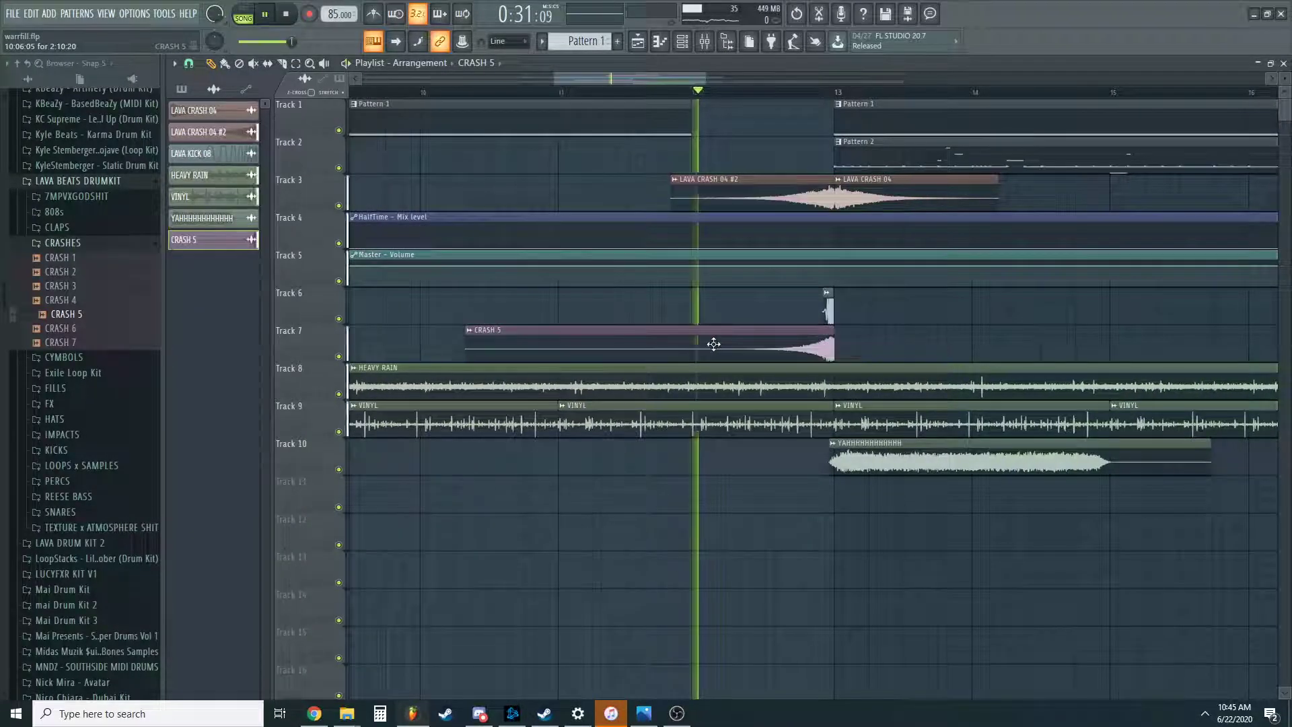
Raise the CRASH 5 sample's volume level to 127% (6.0 dB) and listen to the drop.
double_click(818, 347)
left_click(307, 238)
left_click_drag(312, 288, 311, 267)
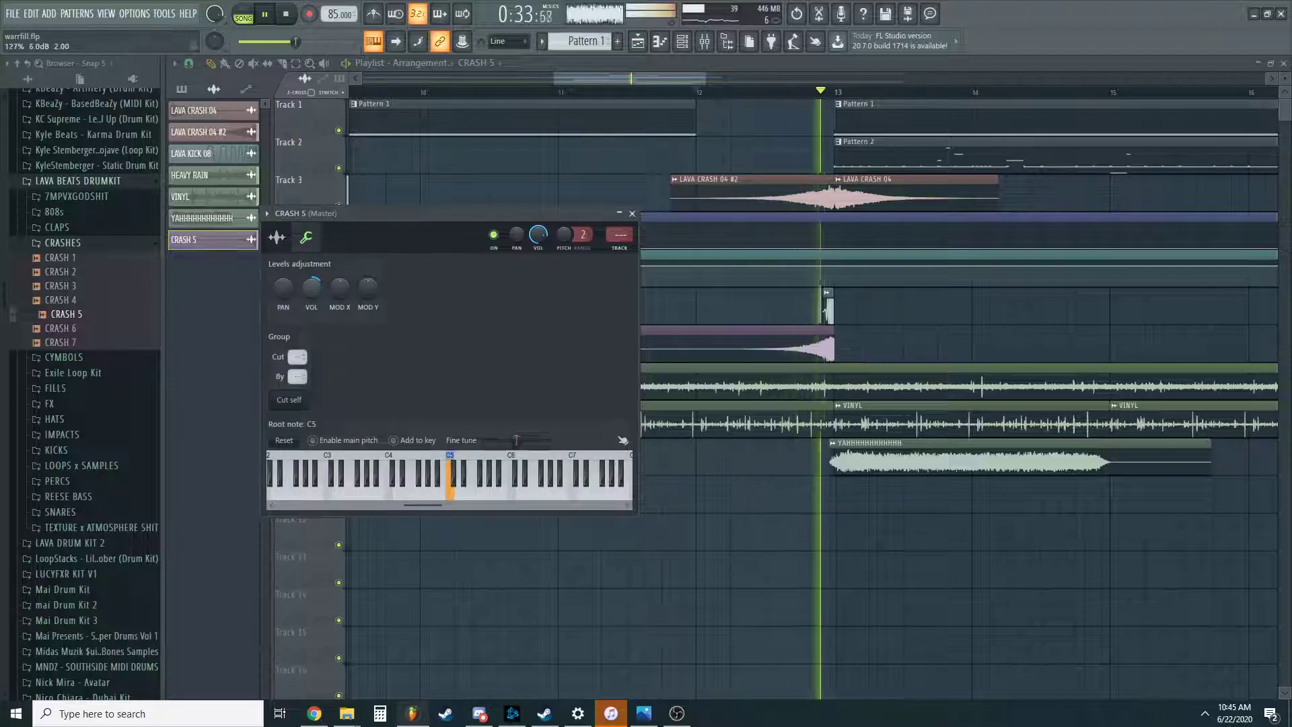
left_click(632, 213)
scroll(630, 214, "down", 5)
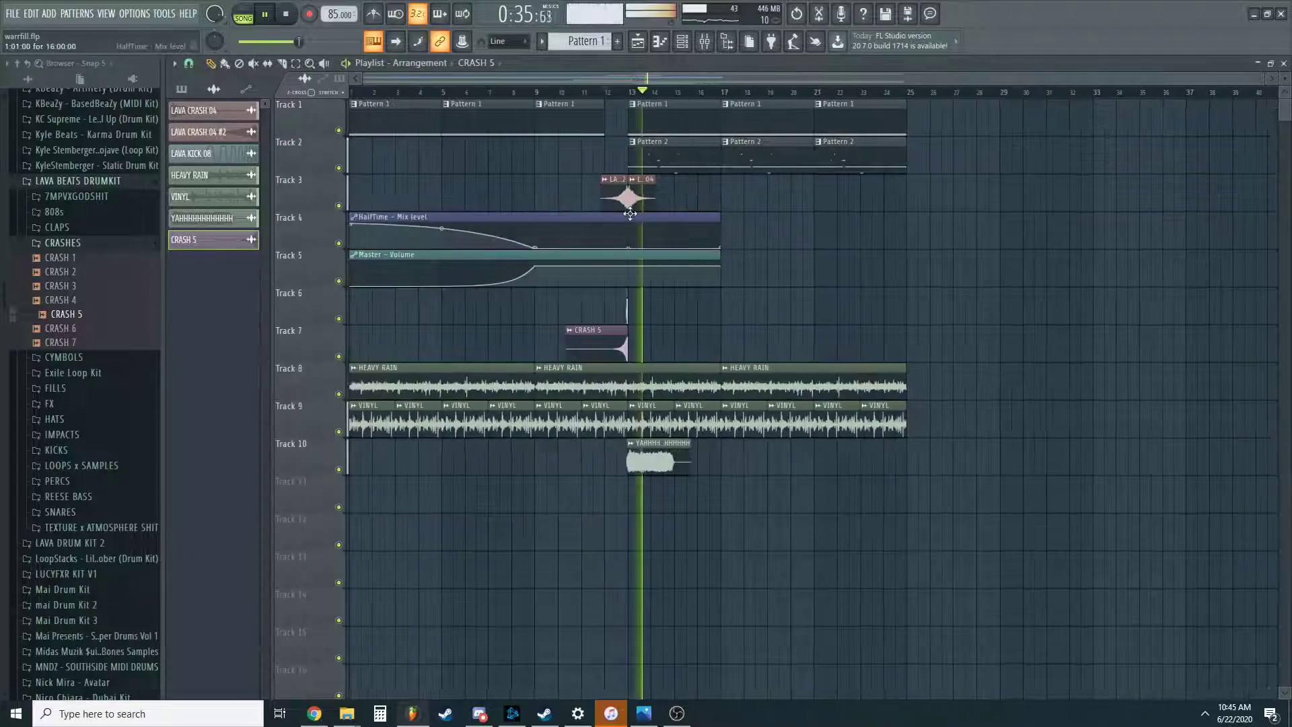
key("space")
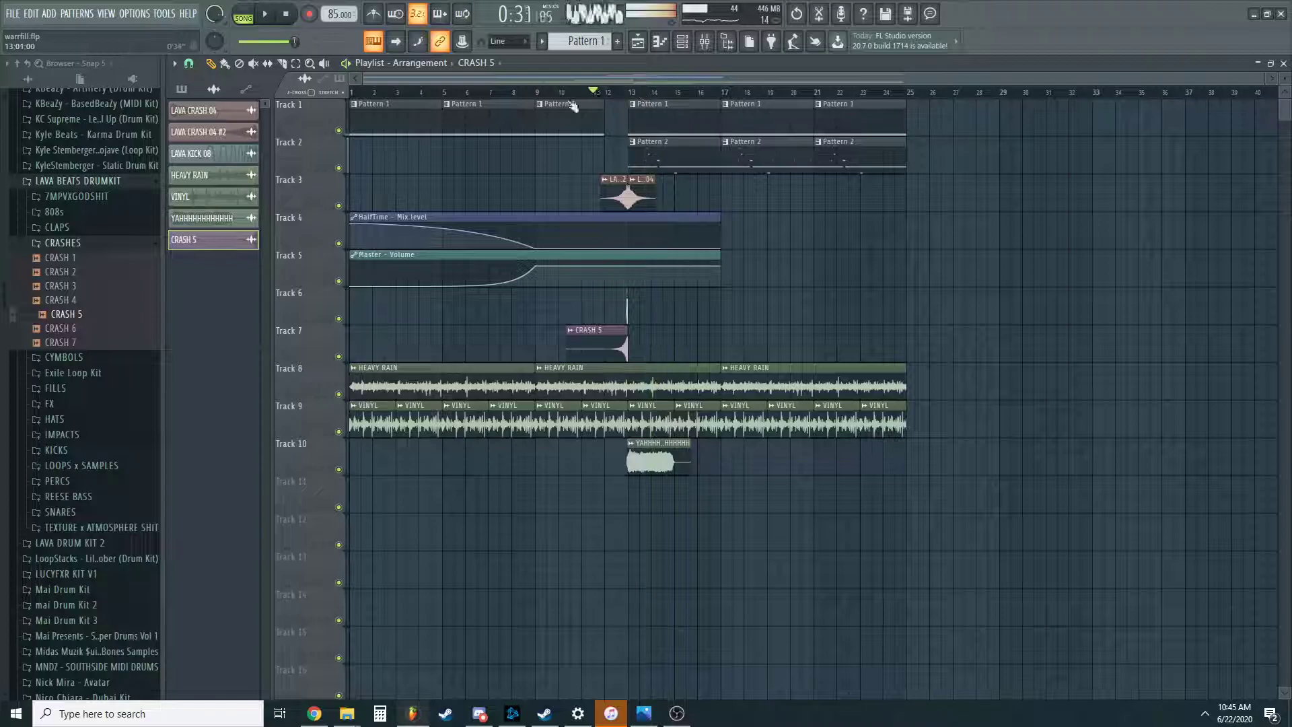
Duplicate the Pattern 1, Pattern 2, HEAVY RAIN and VINYL clips after bar 25 to extend the arrangement to bar 33.
left_click_drag(907, 119, 869, 162)
key("ctrl+b")
left_click_drag(946, 312, 853, 513)
key("ctrl+b")
left_click_drag(950, 153, 943, 122)
key("ctrl+b")
left_click(933, 230)
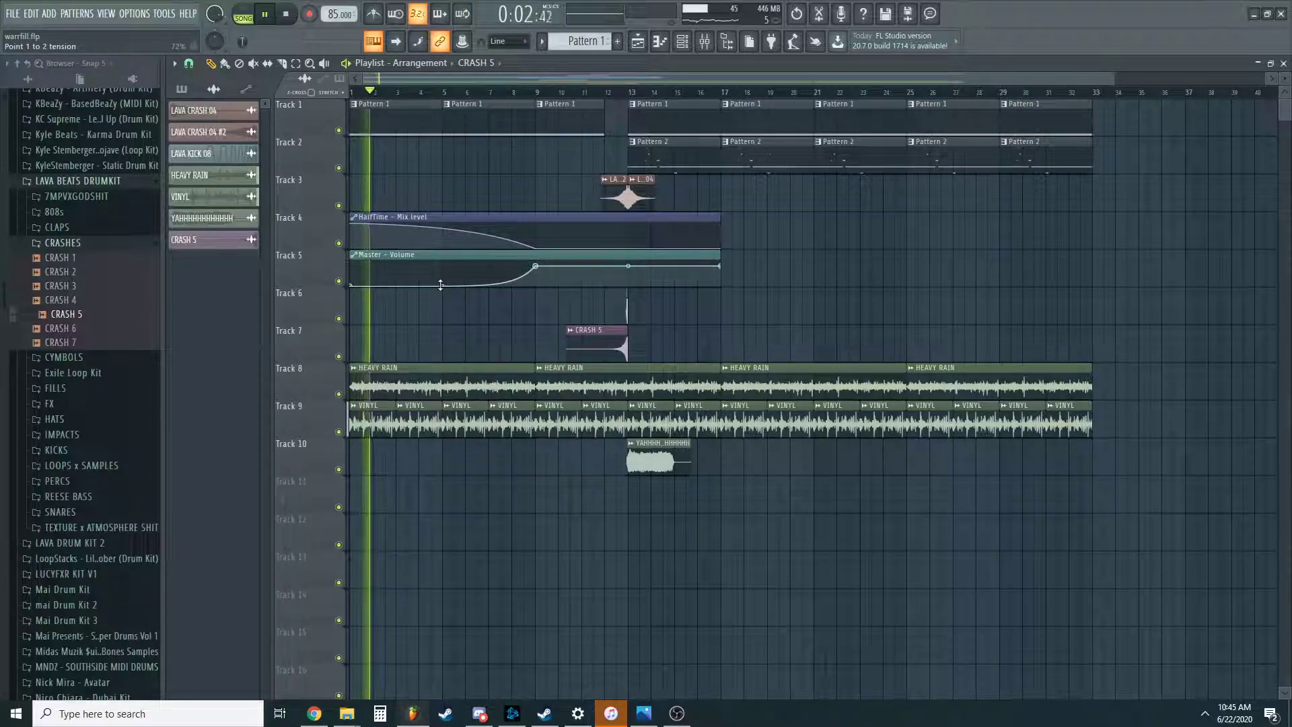
Place the LAVA TAG sample on Track 6 at bar 12, directly before the drop at bar 13.
scroll(68, 579, "down", 15)
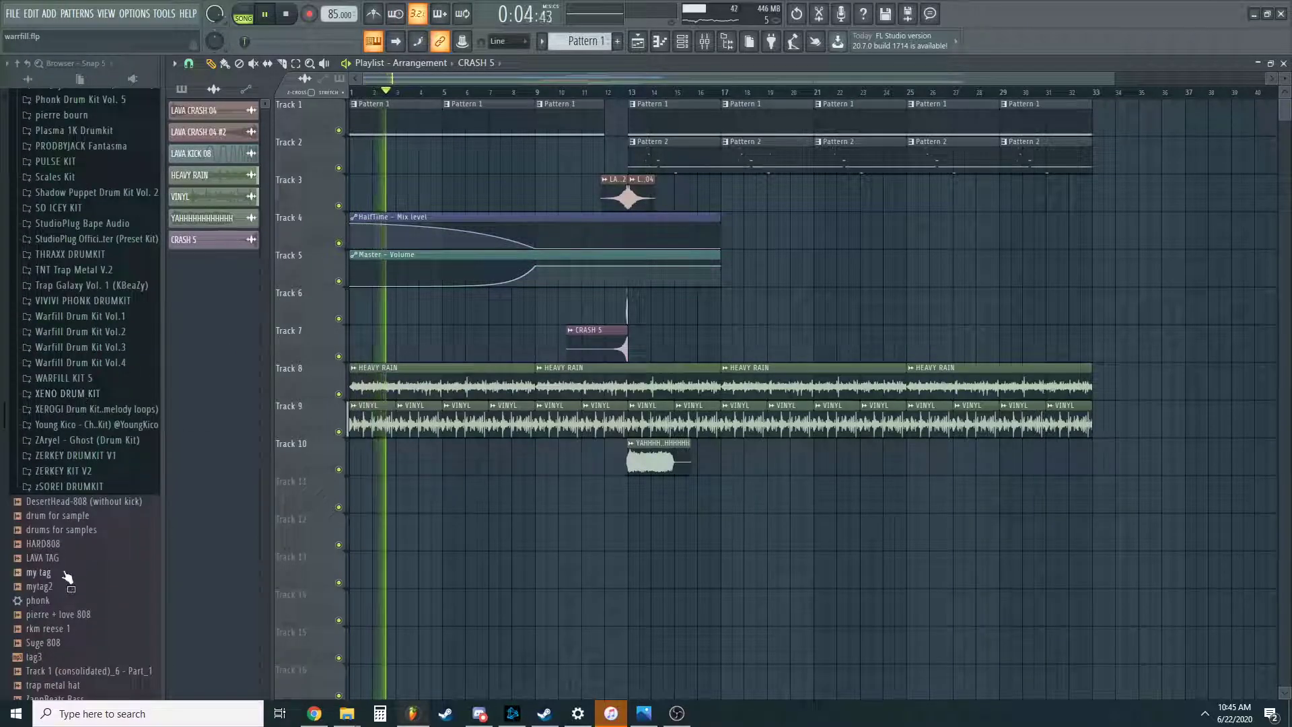
left_click_drag(42, 558, 772, 294)
scroll(601, 294, "up", 6)
scroll(773, 294, "down", 6)
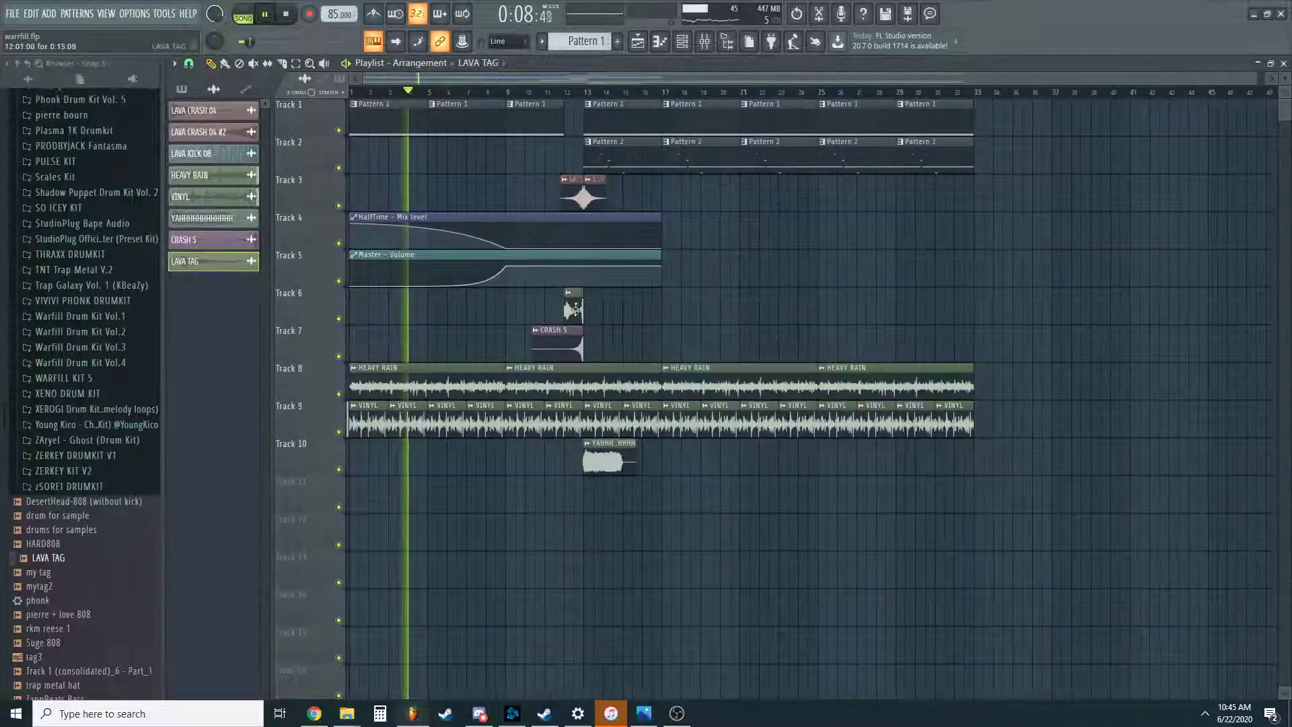
Normalize the LAVA TAG sample on Track 6 and save the project.
double_click(573, 304)
left_click(490, 374)
left_click(652, 231)
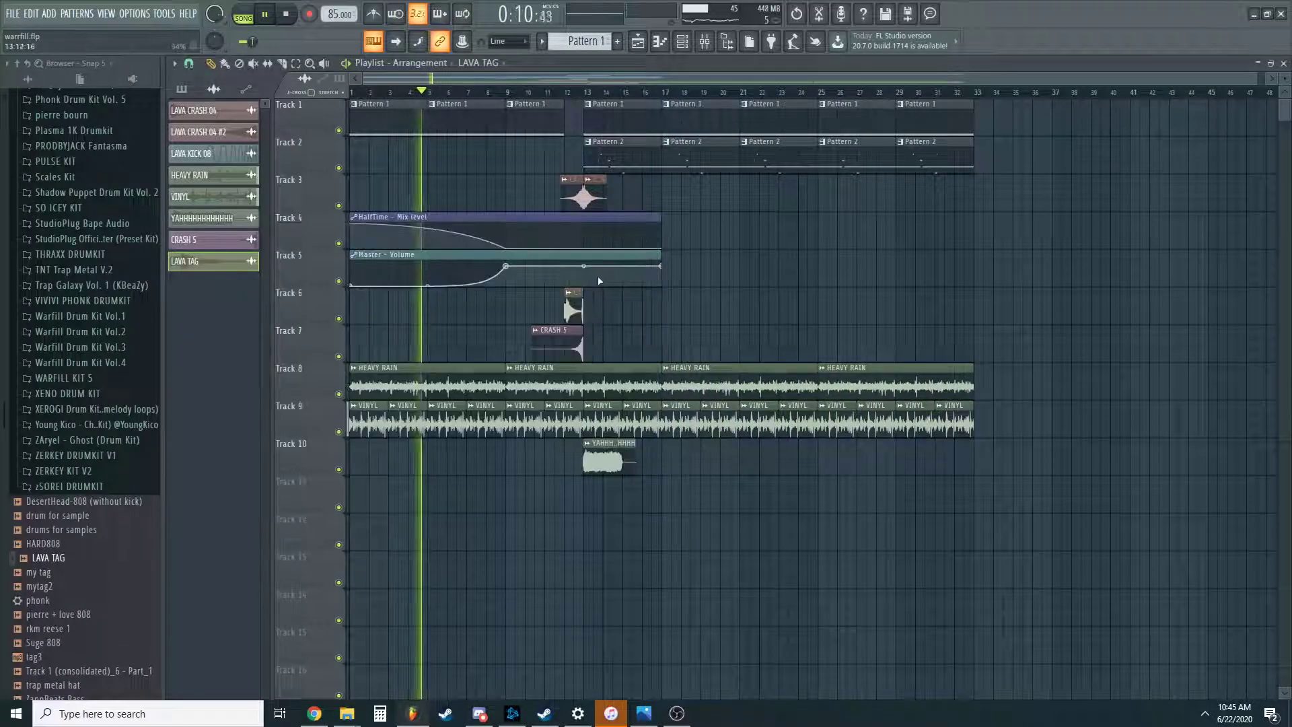
double_click(573, 304)
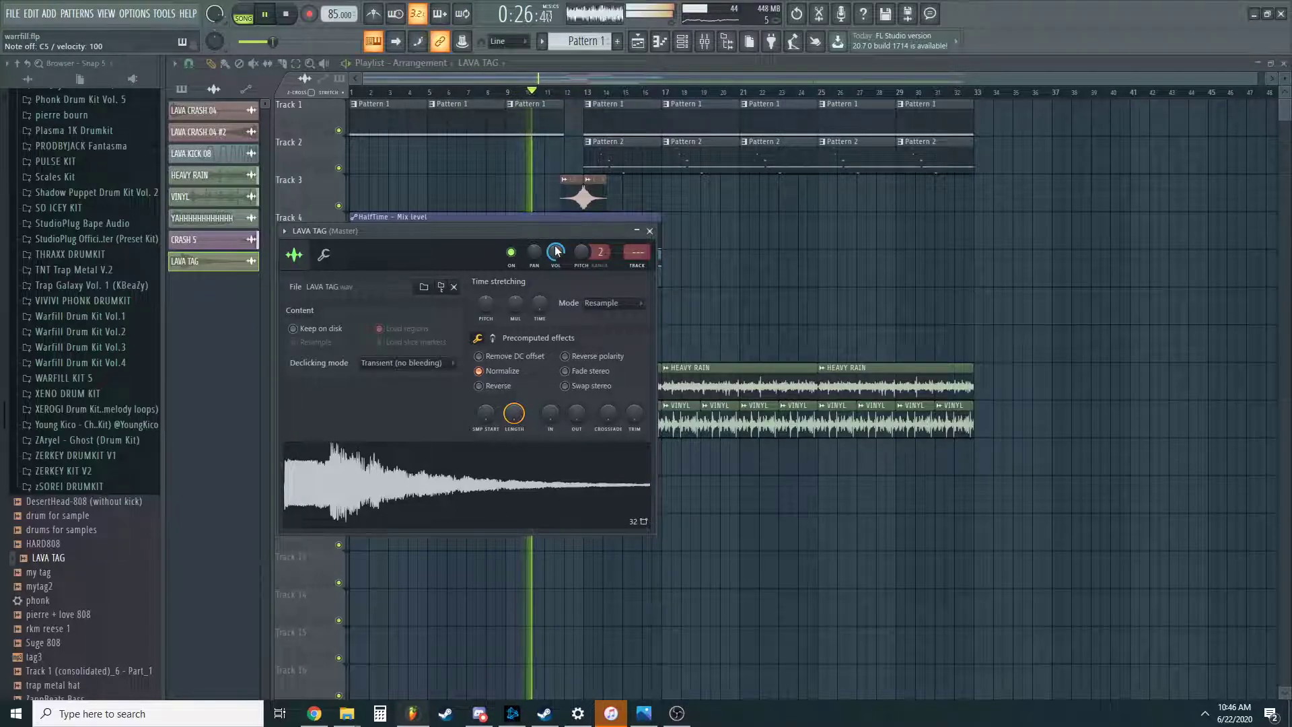
left_click(649, 231)
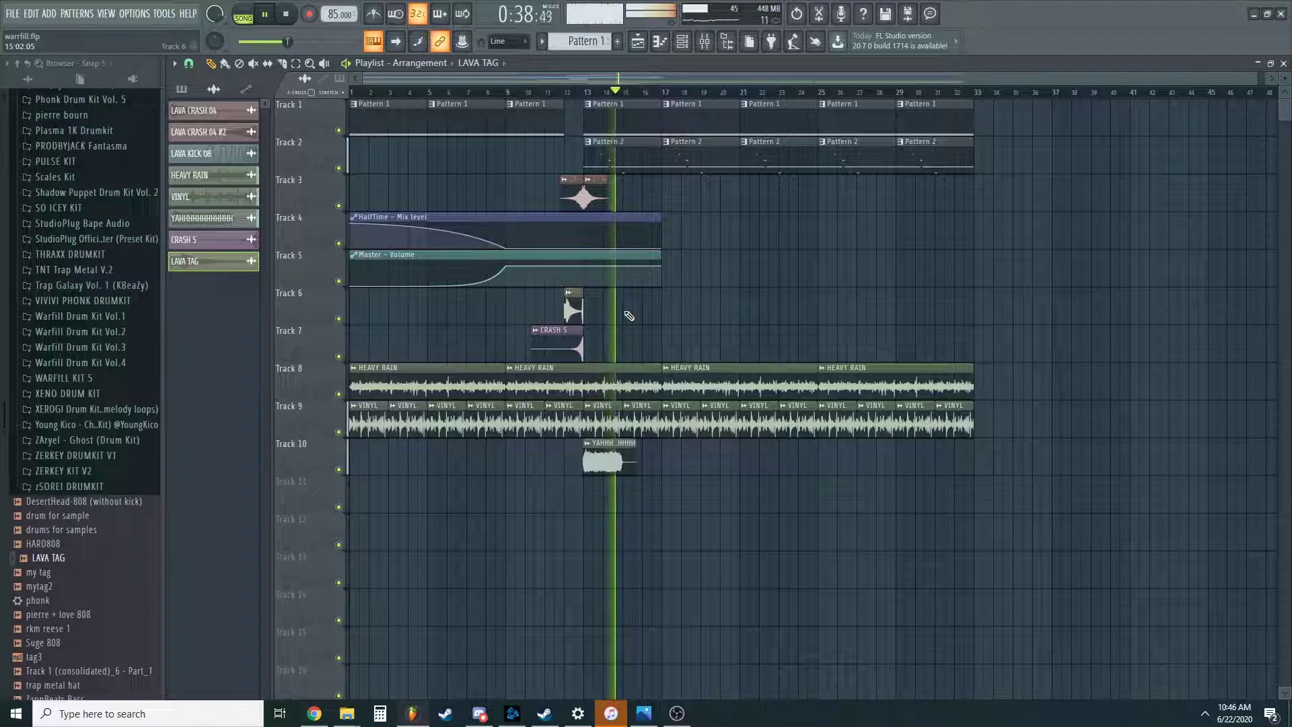
key("ctrl+s")
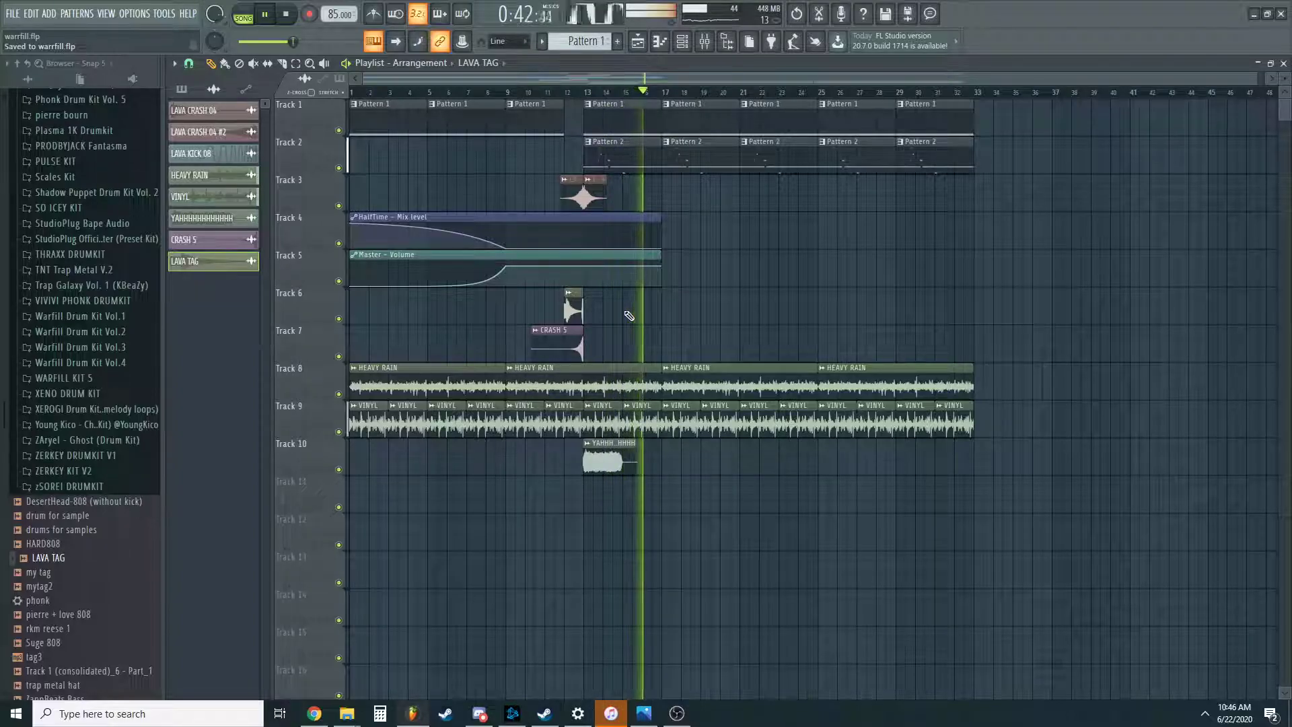
Place copies of the LAVA CRASH 04 clip on Track 3 every two bars from bar 15 to bar 31 and stop playback.
left_click(599, 198)
left_click(634, 197)
left_click(671, 197)
left_click(710, 197)
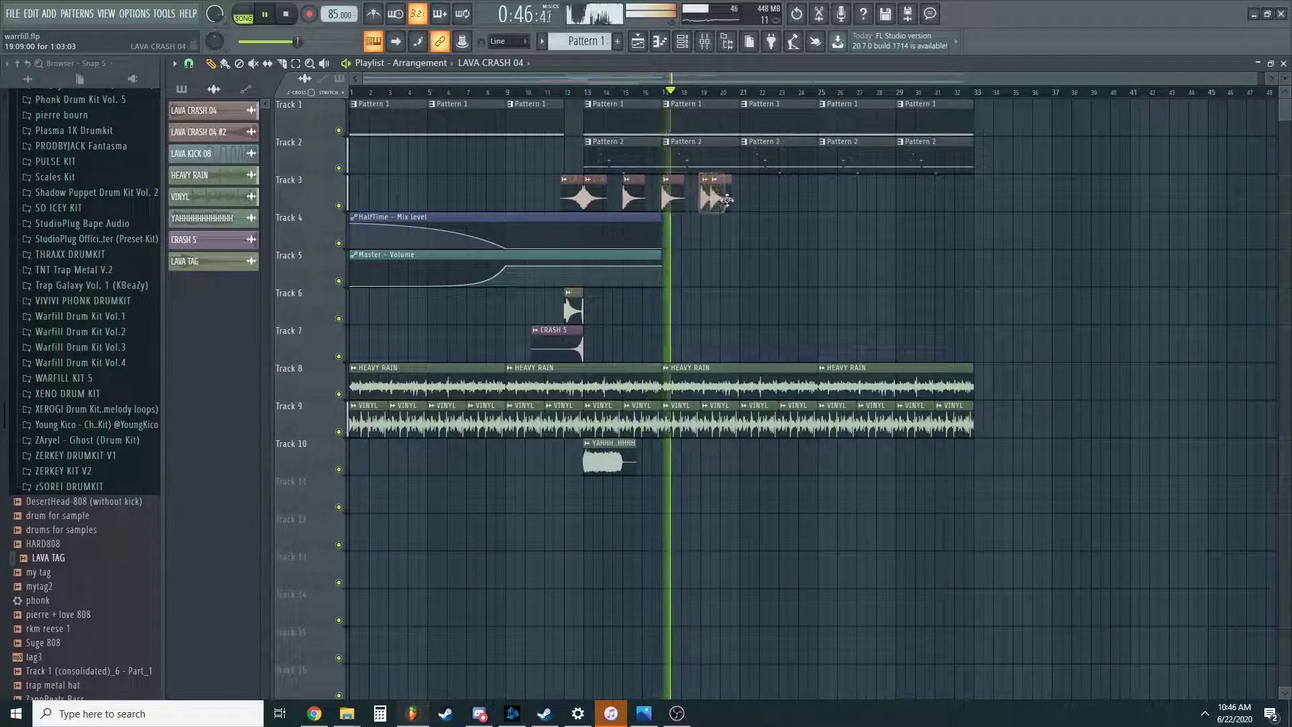
left_click(749, 197)
left_click(788, 197)
left_click(828, 197)
left_click(867, 197)
left_click(908, 197)
left_click(945, 198)
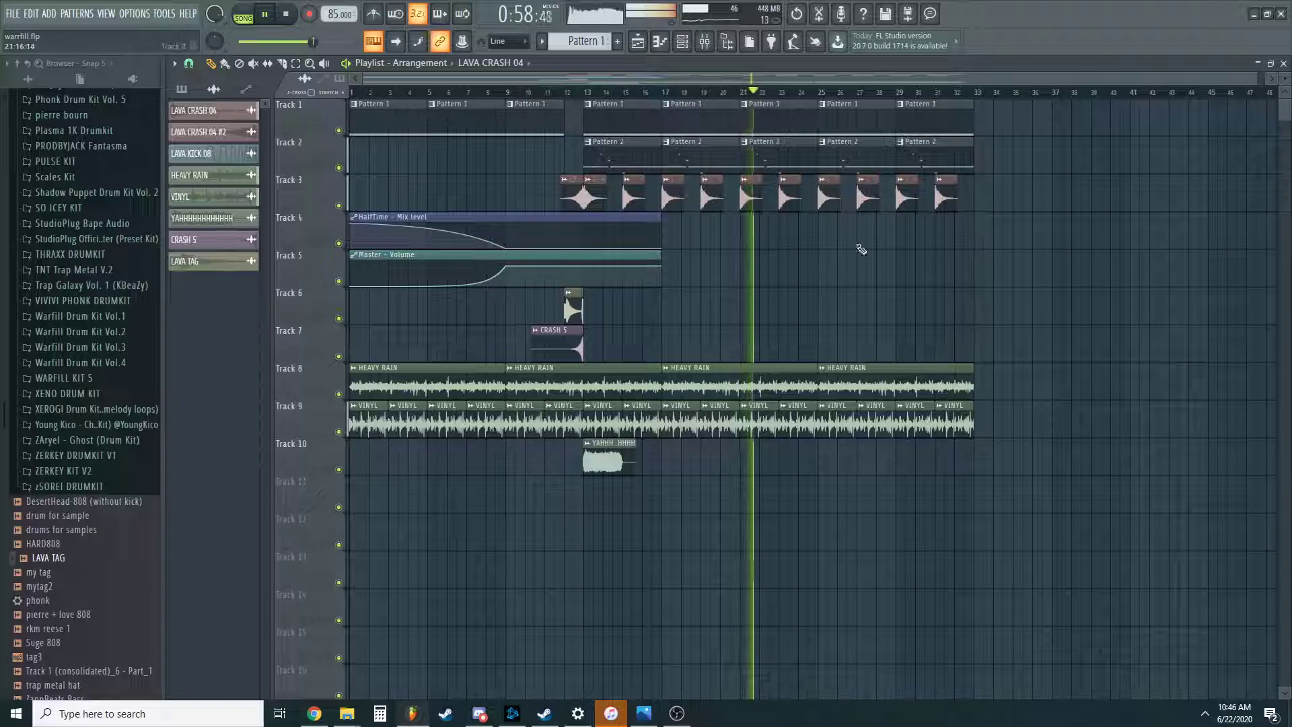
key("space")
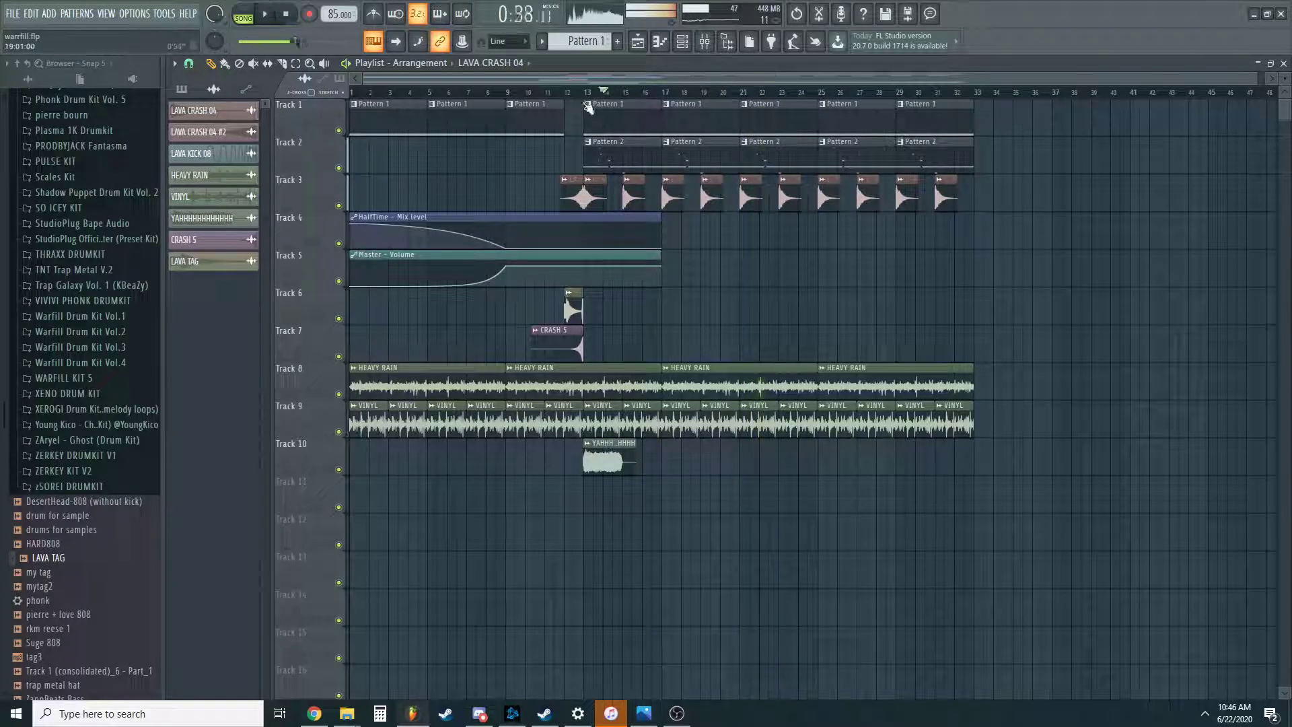